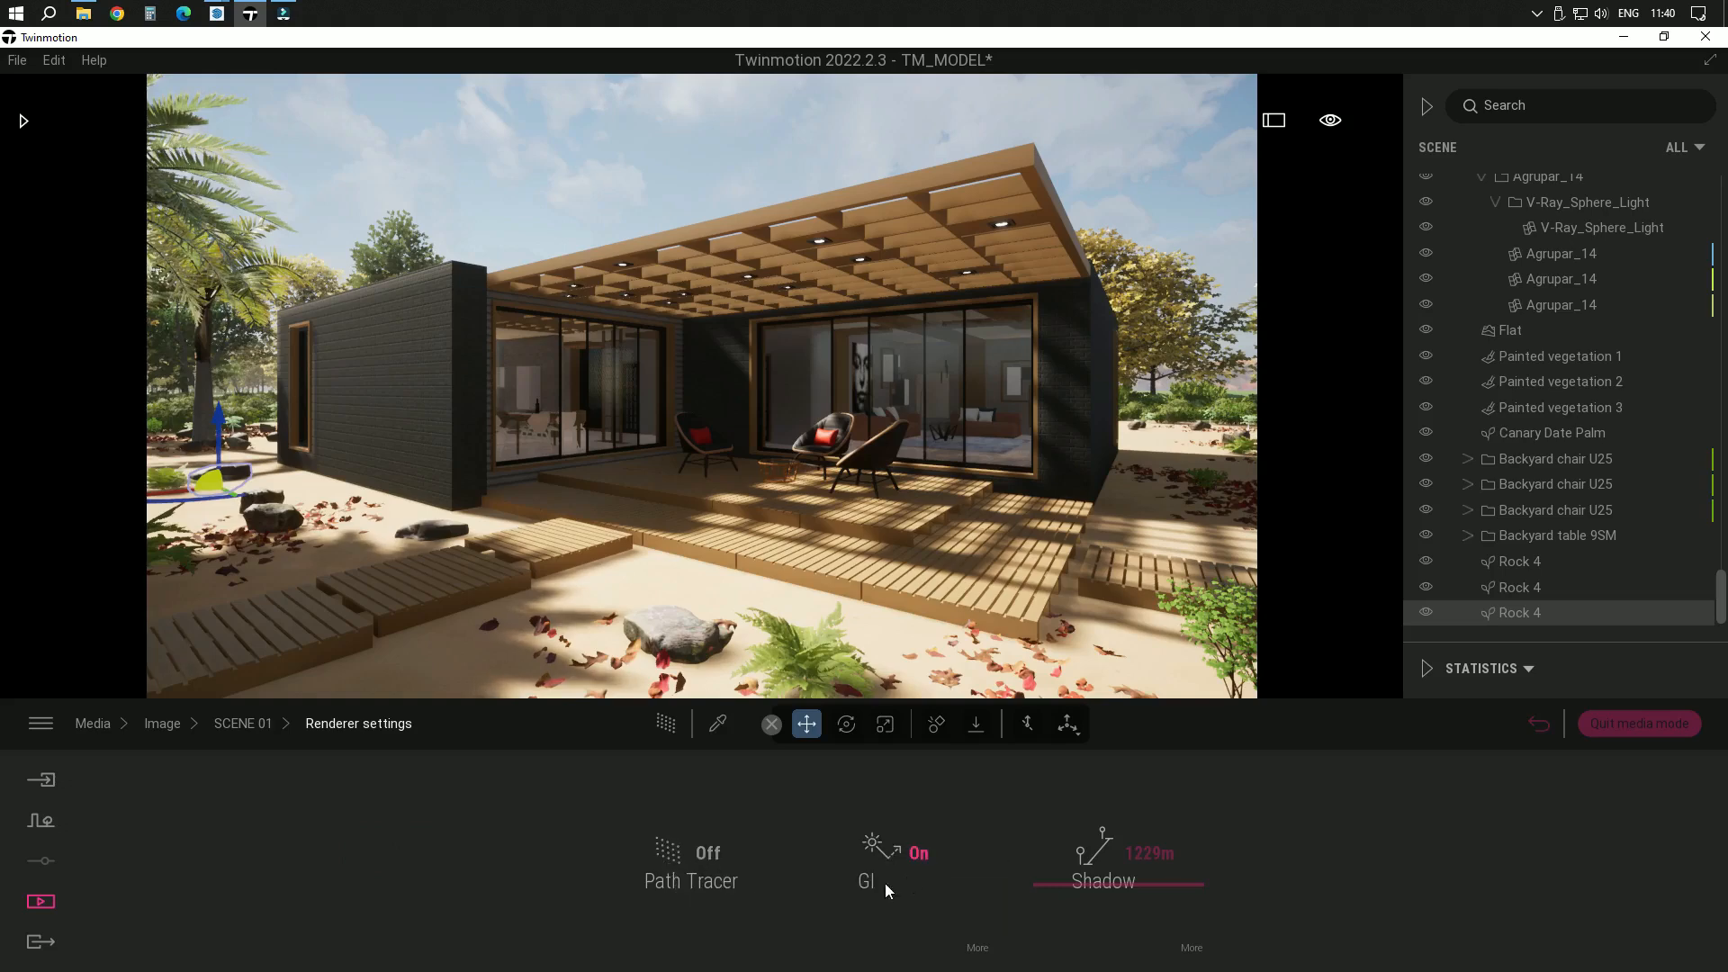
Set the renderer's global illumination to 0.37 and its GI distance to about 200 m
click(980, 950)
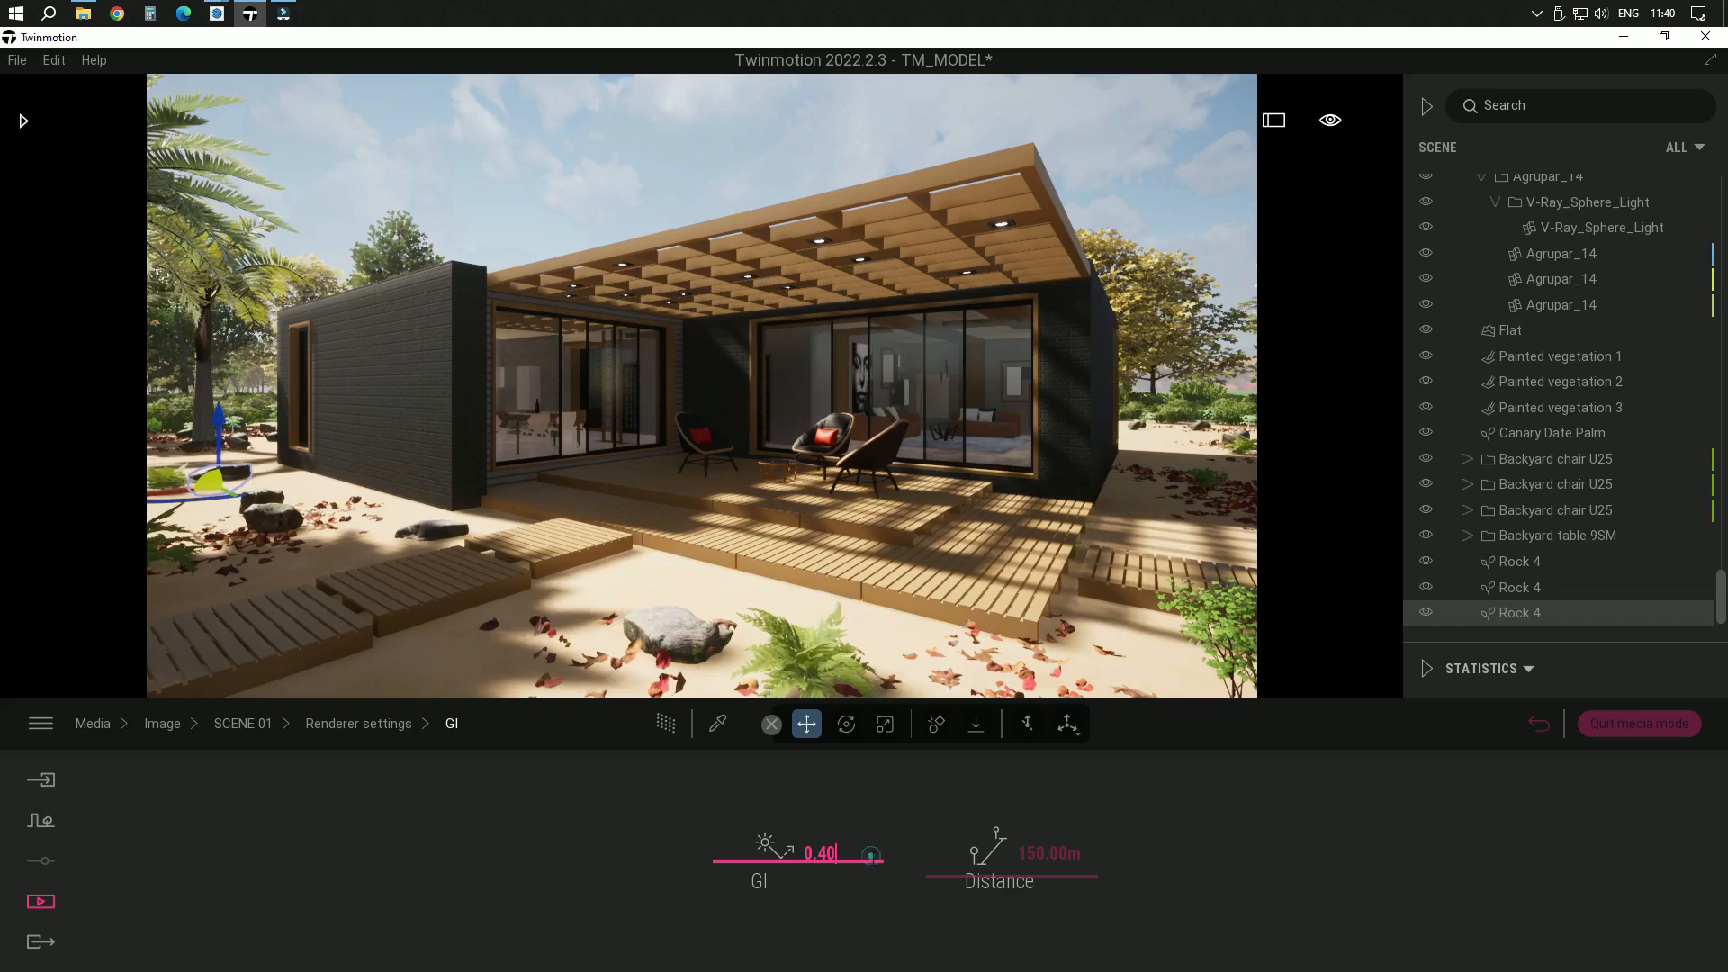
mouse_move(881, 879)
mouse_down()
mouse_move(878, 857)
mouse_move(879, 893)
mouse_move(880, 837)
mouse_move(888, 869)
mouse_up()
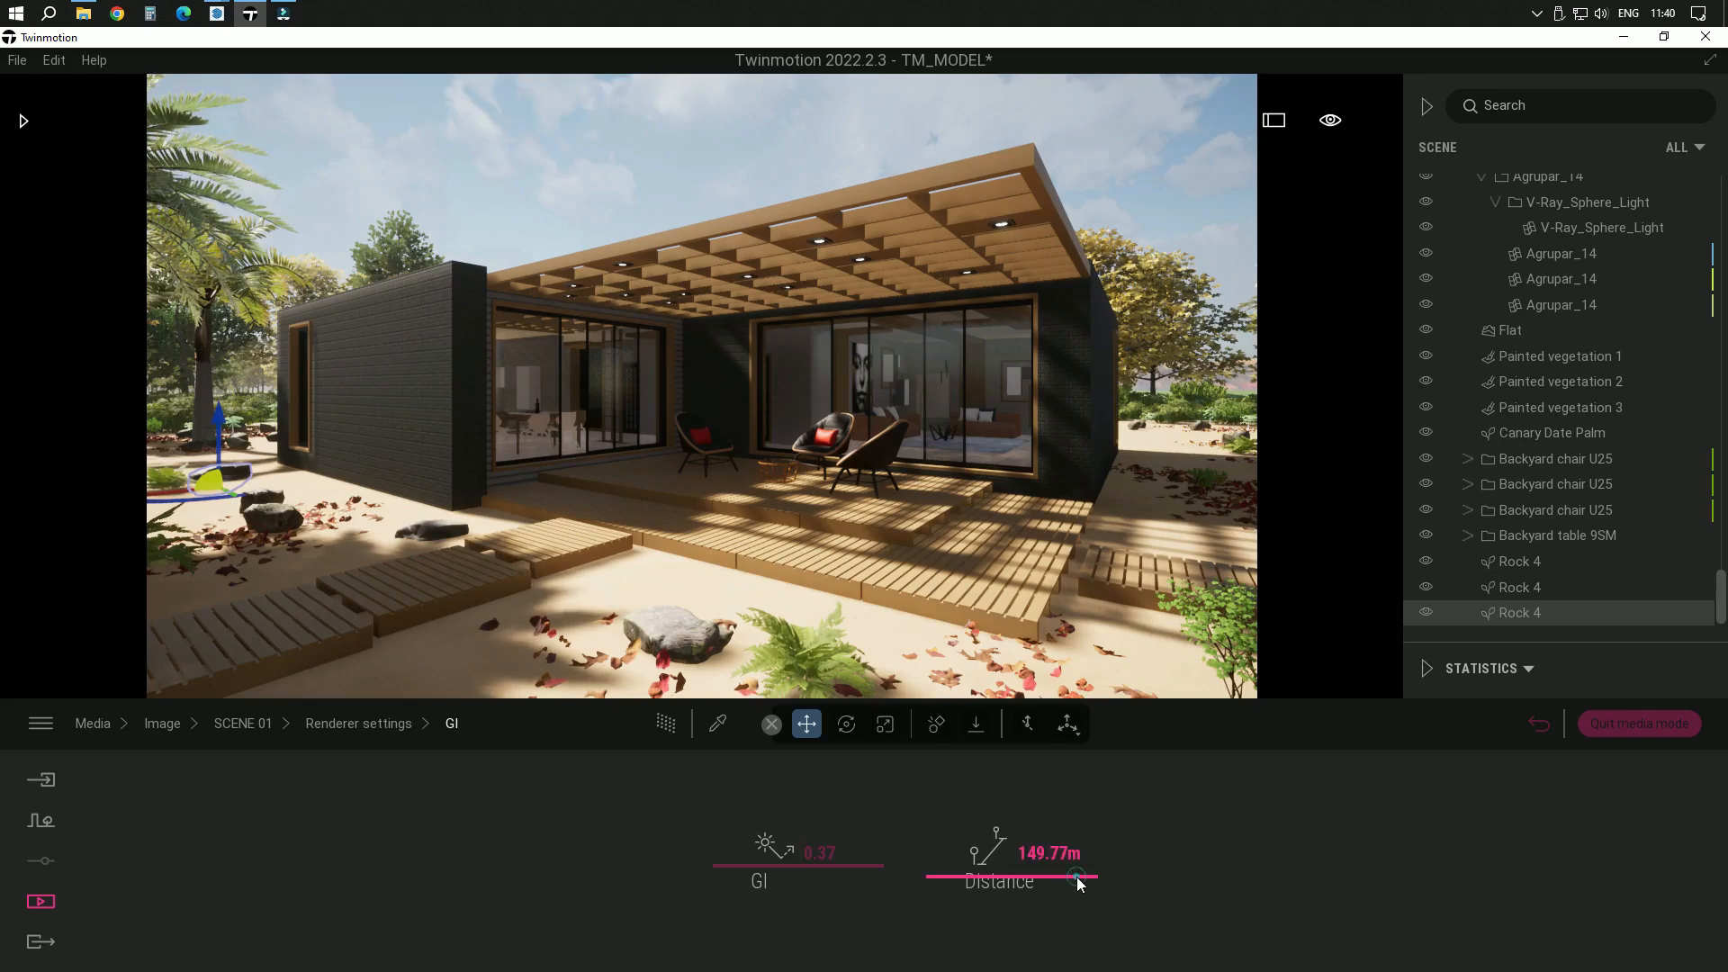
mouse_move(1076, 877)
mouse_down()
mouse_move(1080, 837)
mouse_move(1086, 919)
mouse_move(1098, 859)
mouse_up()
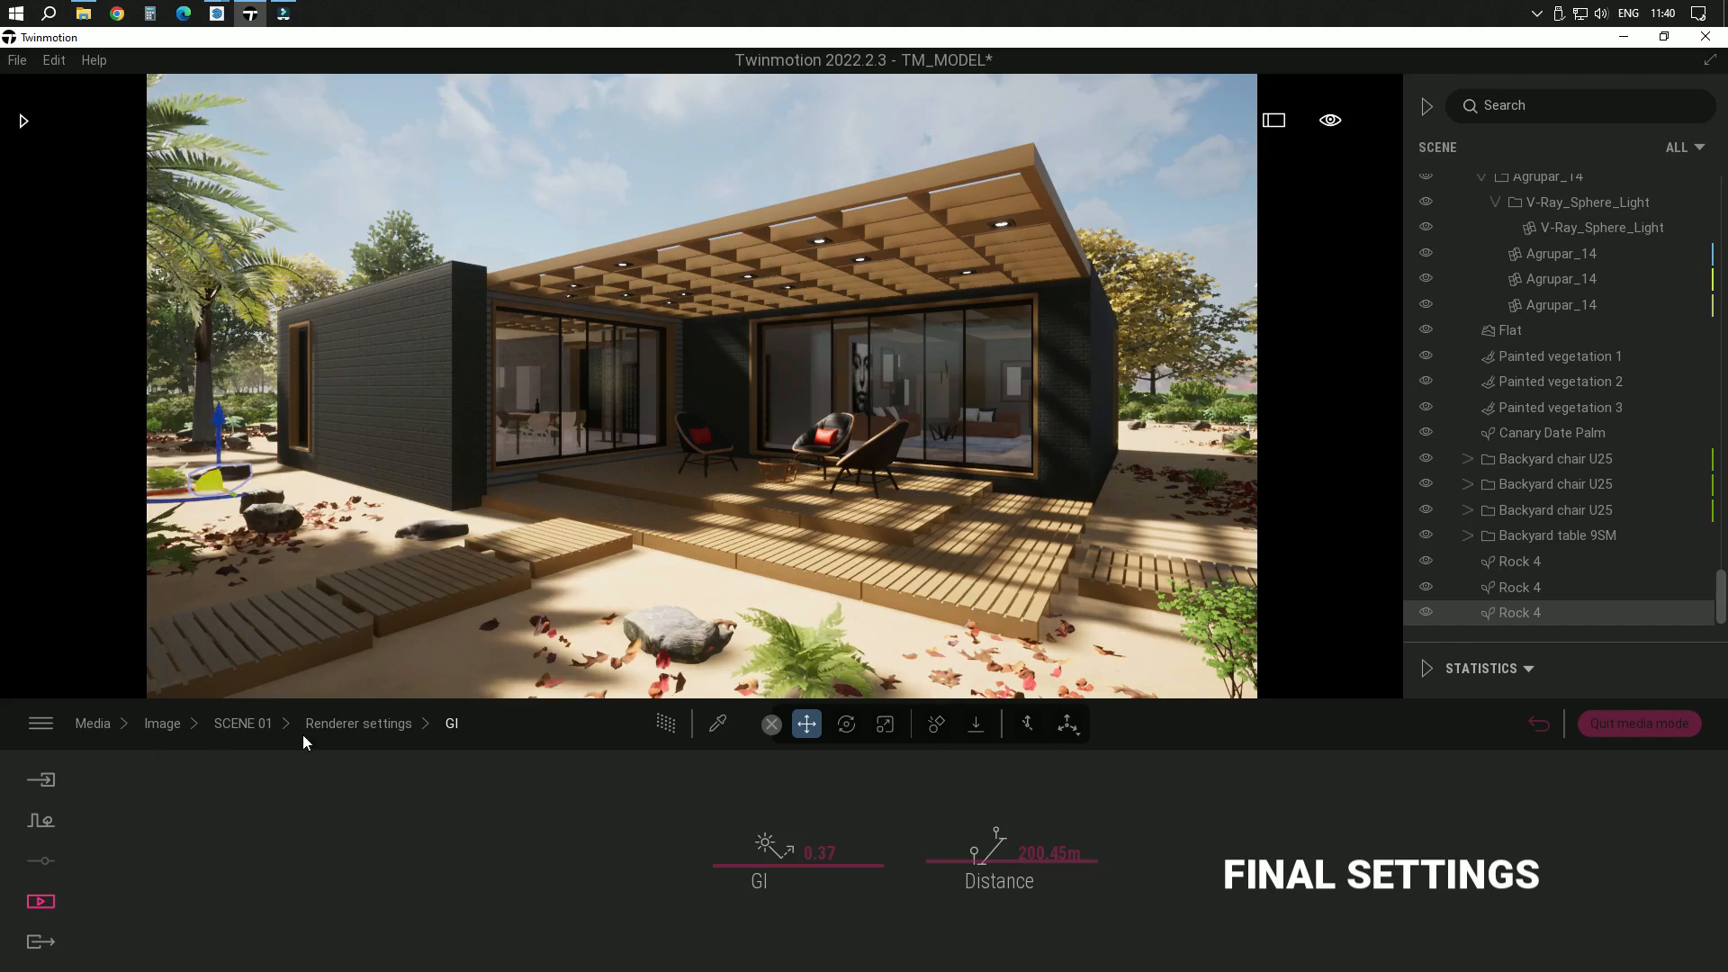
Set the renderer's shadow distance to about 2154 m and return to the SCENE 01 settings
click(356, 726)
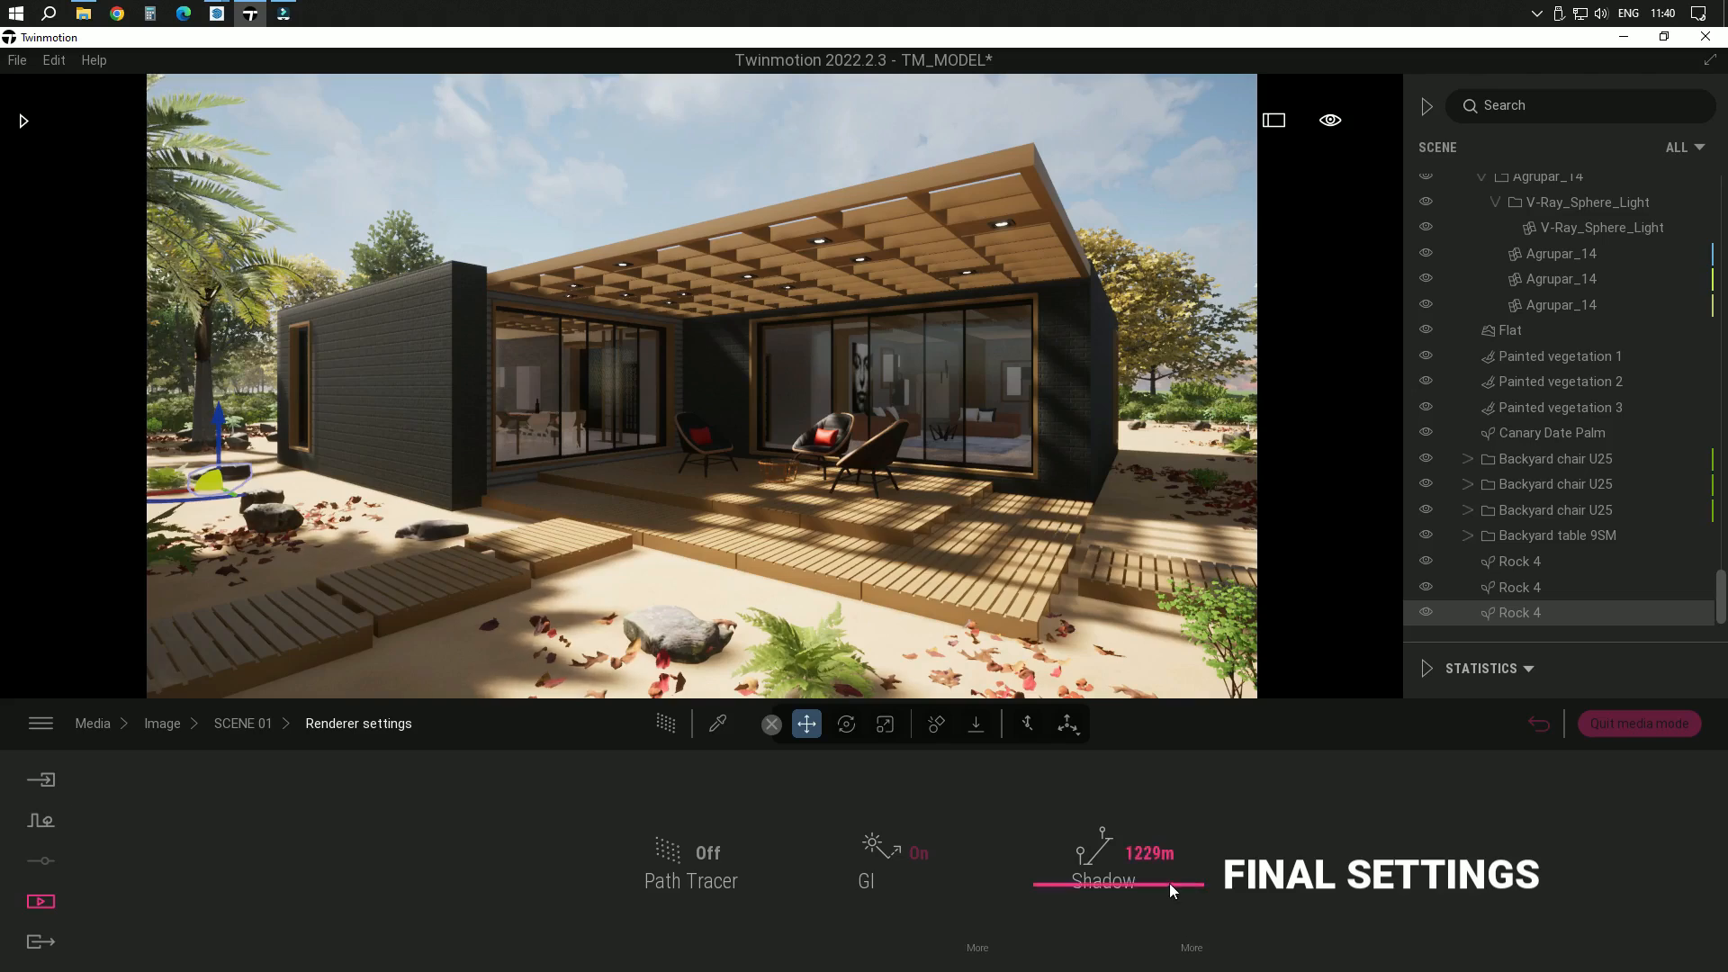
drag(1183, 887, 1191, 856)
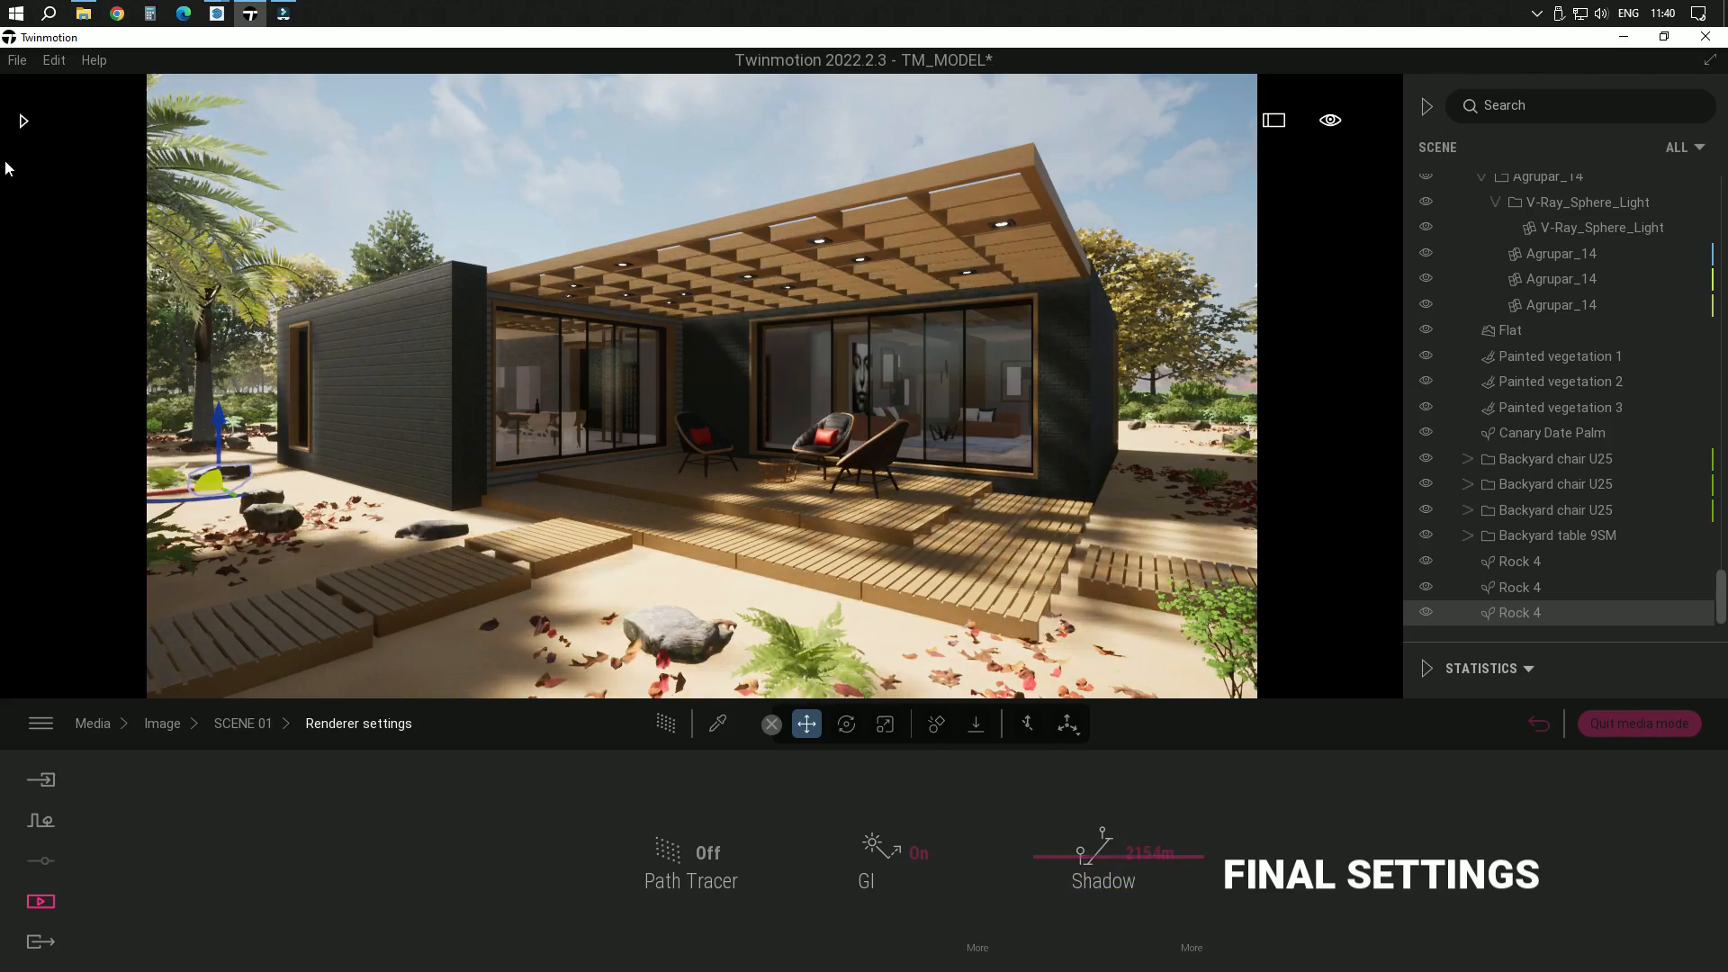
click(243, 723)
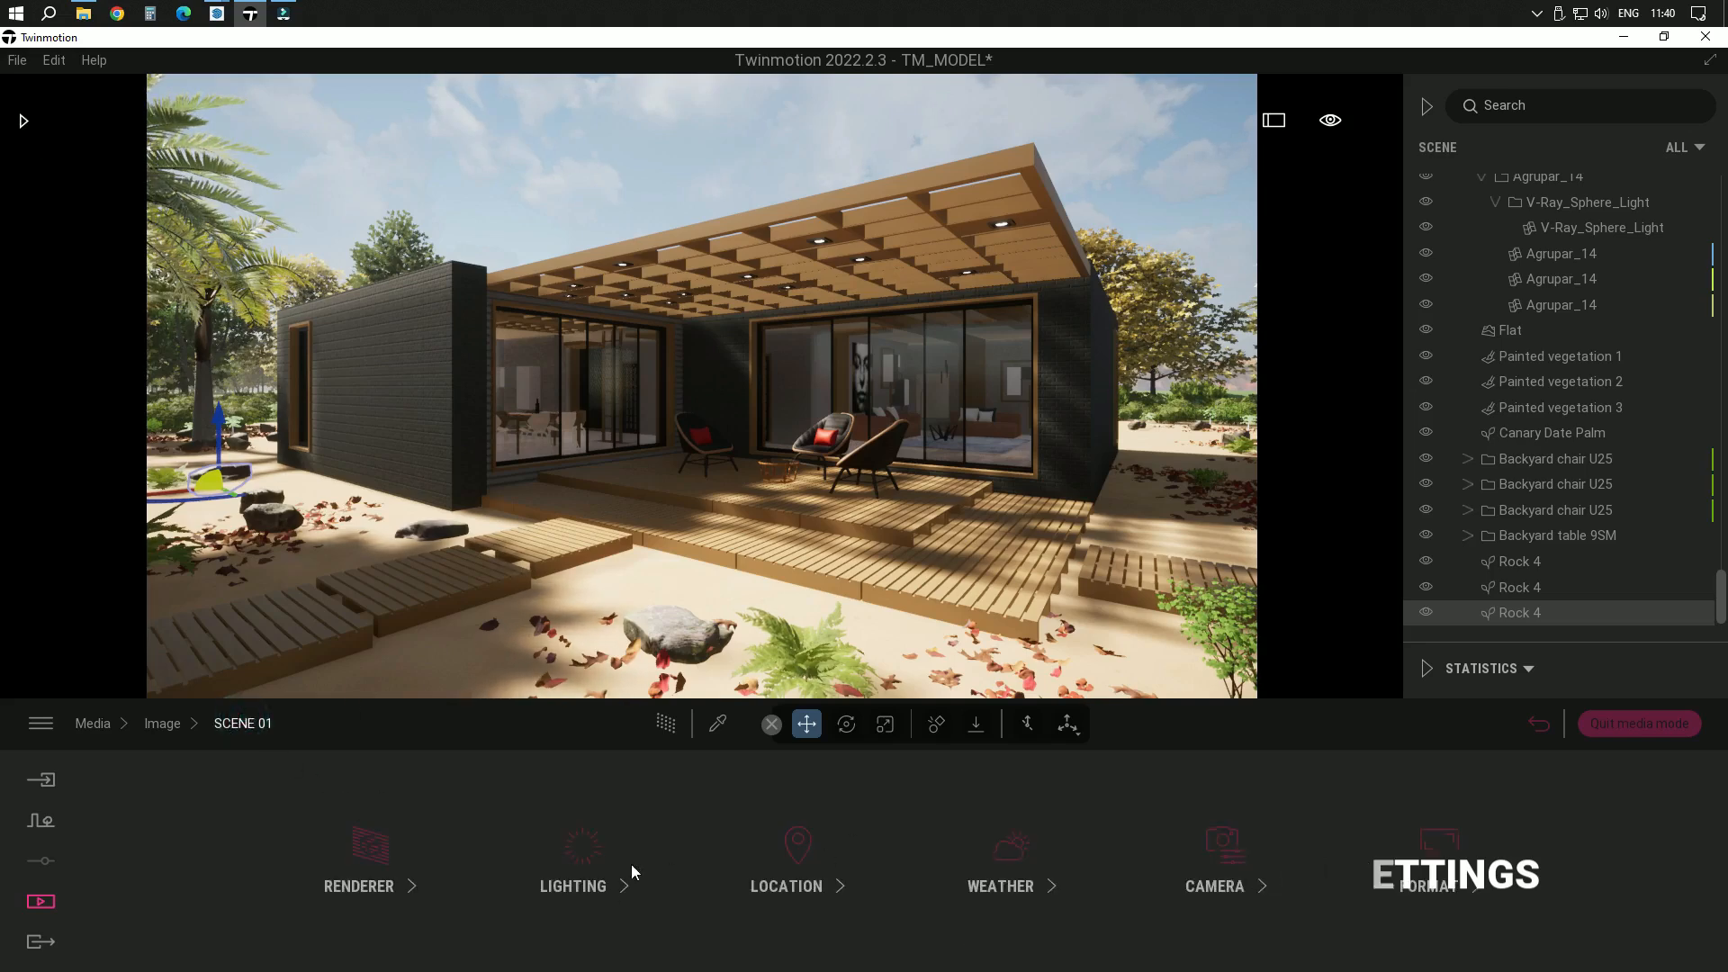
Set the exposure to 0.22 in the scene's lighting settings after checking the environment and auto-exposure options
click(584, 867)
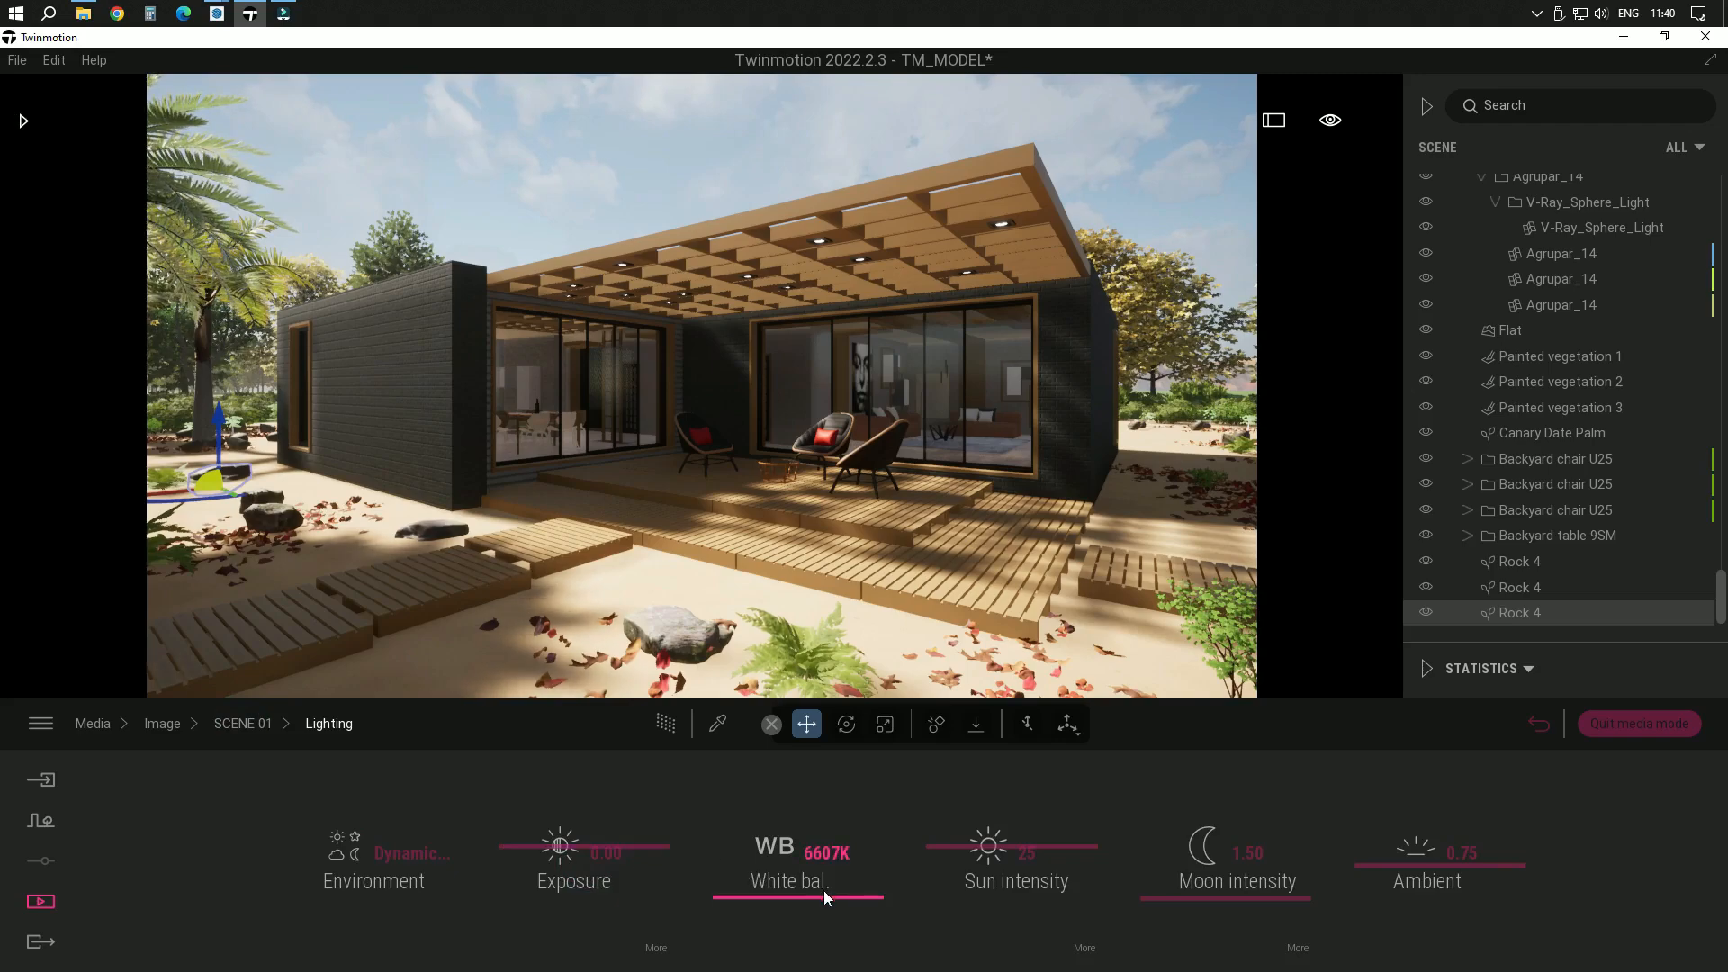
click(410, 850)
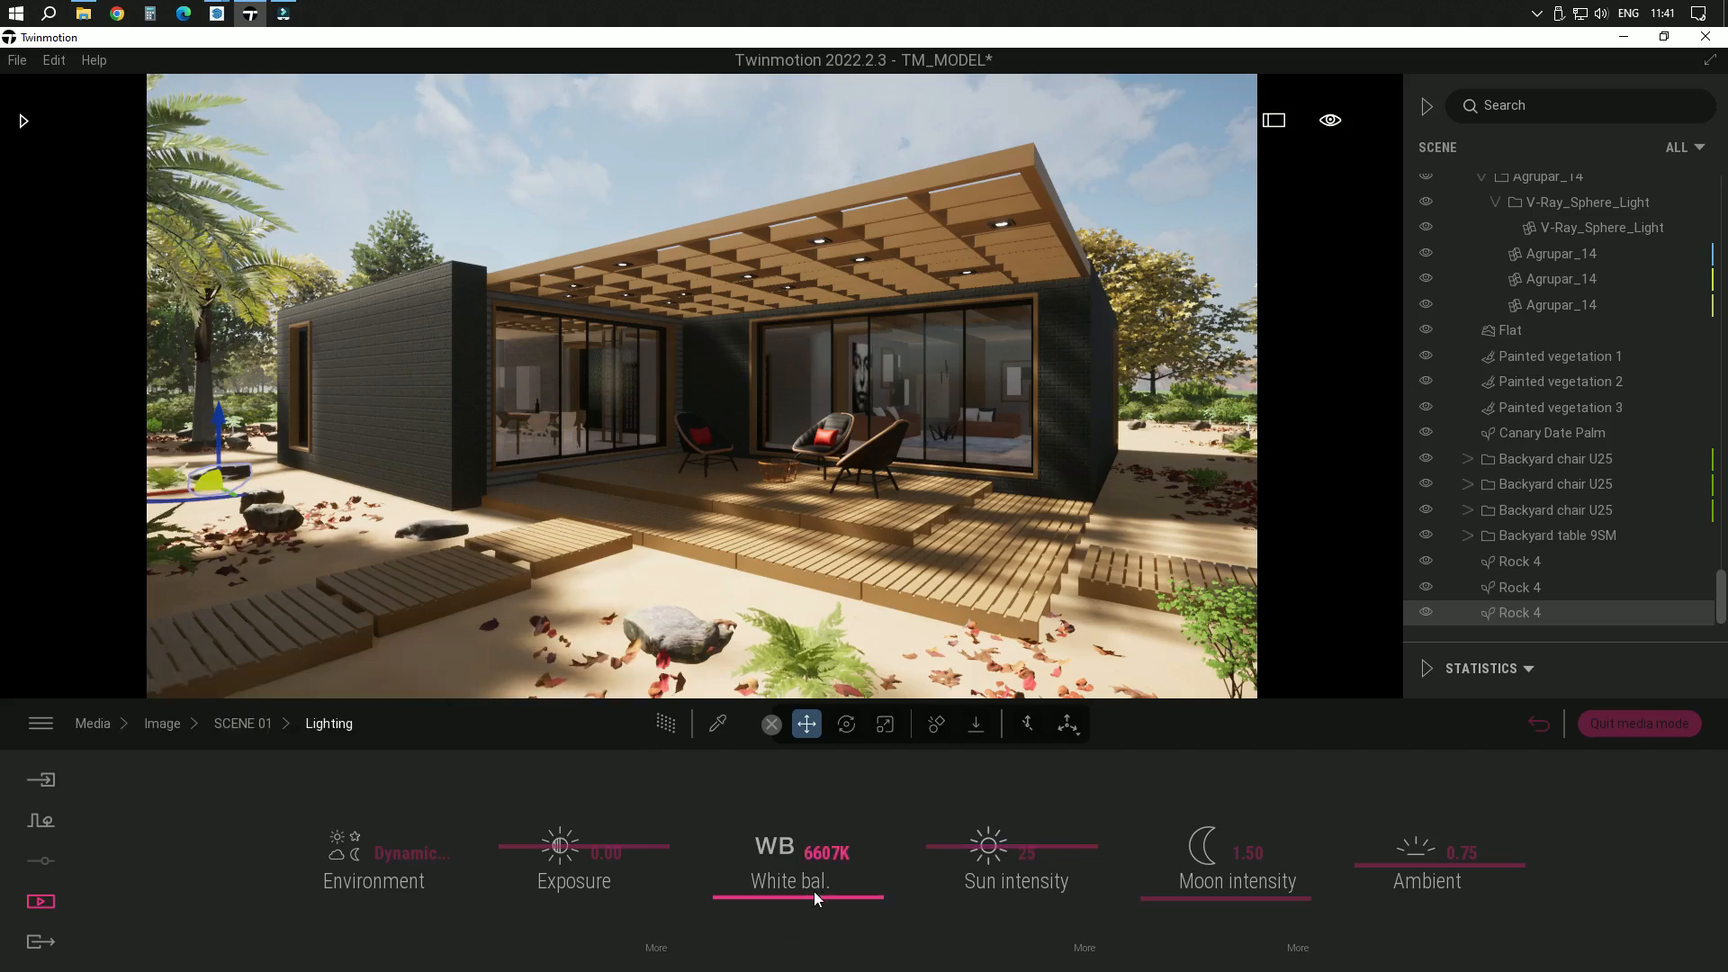
click(655, 951)
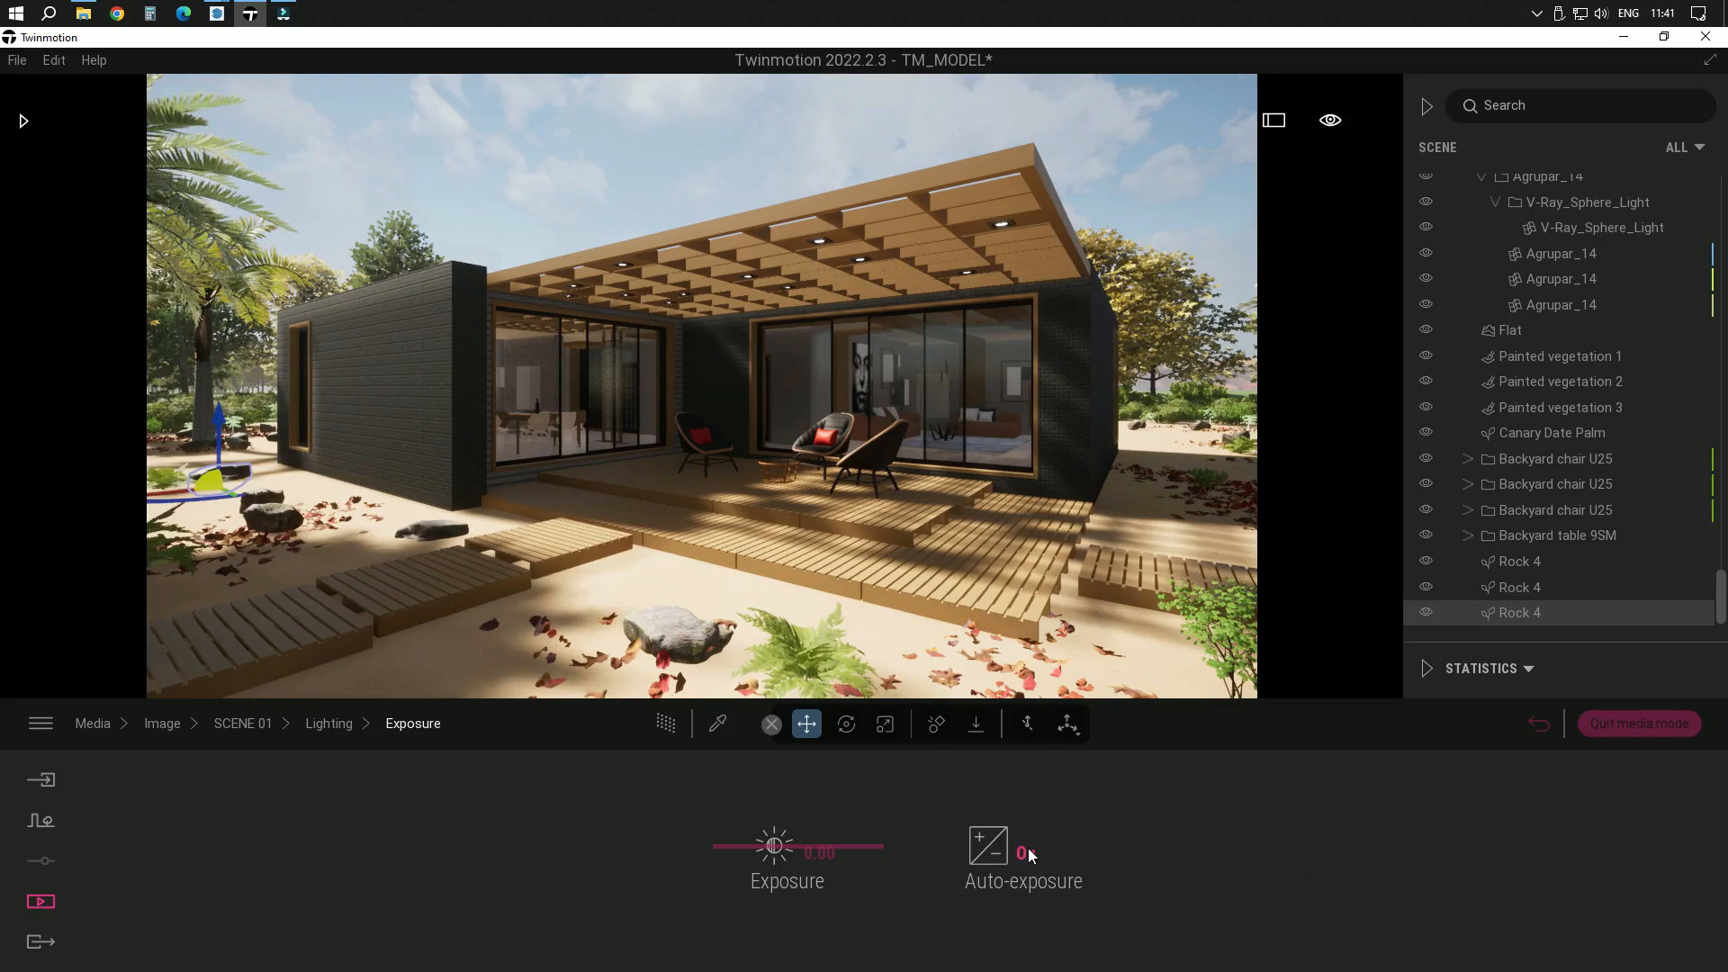
click(346, 725)
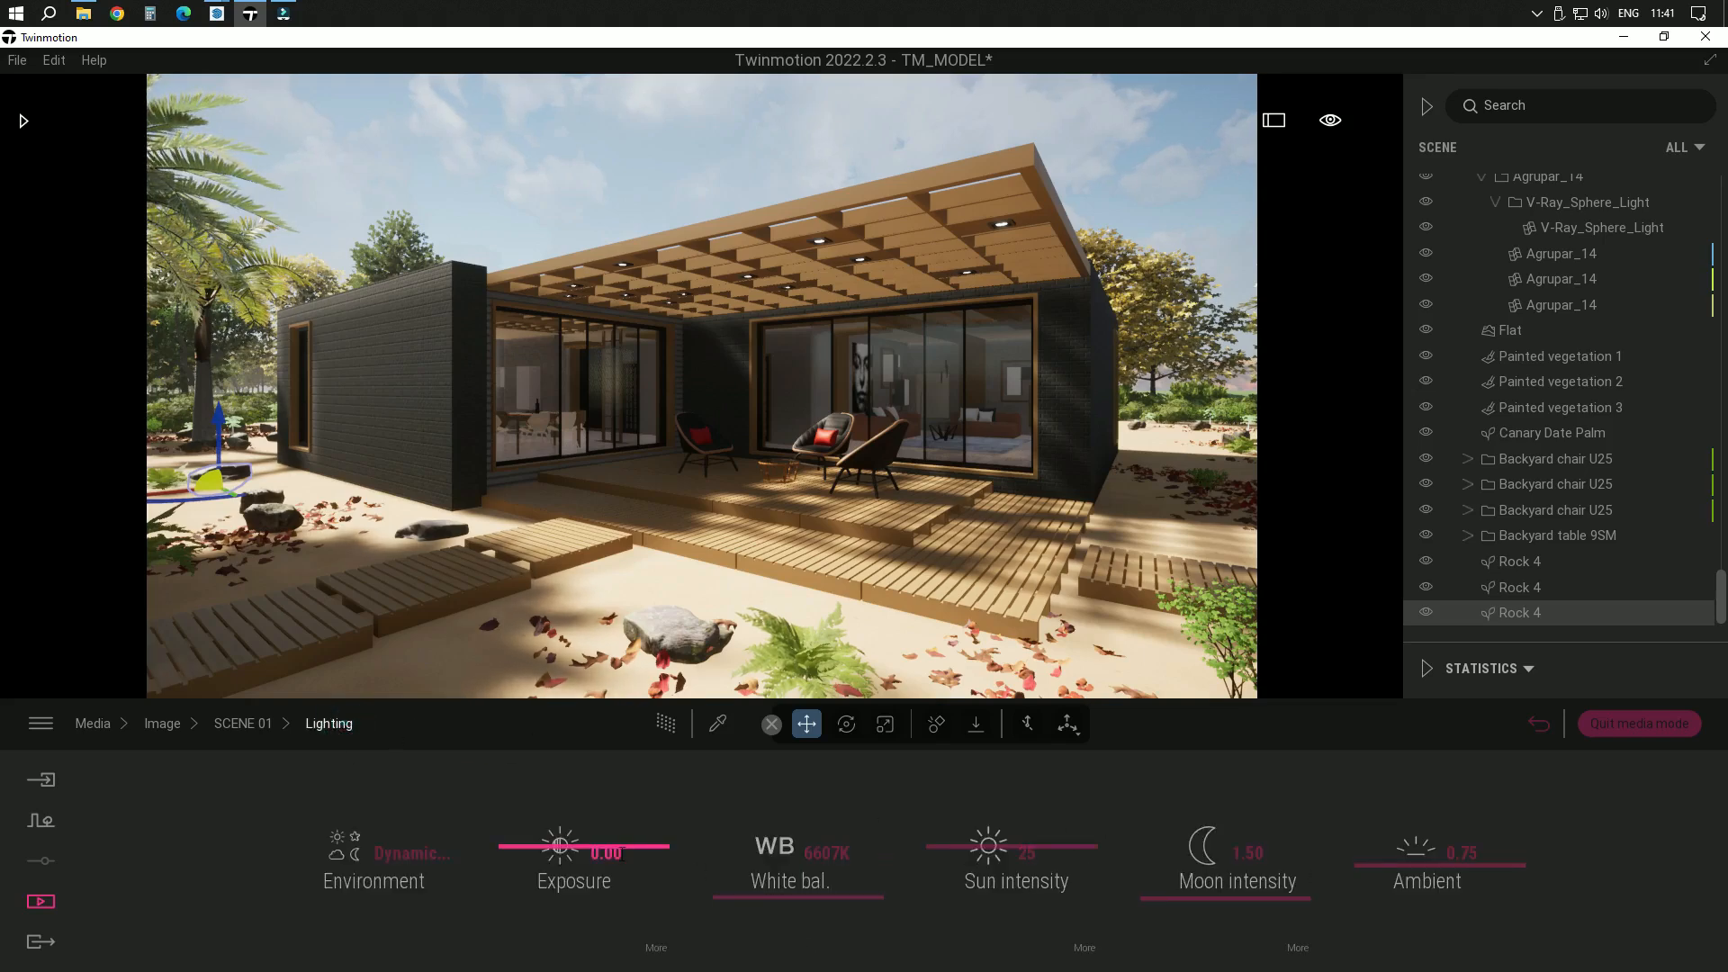
click(654, 848)
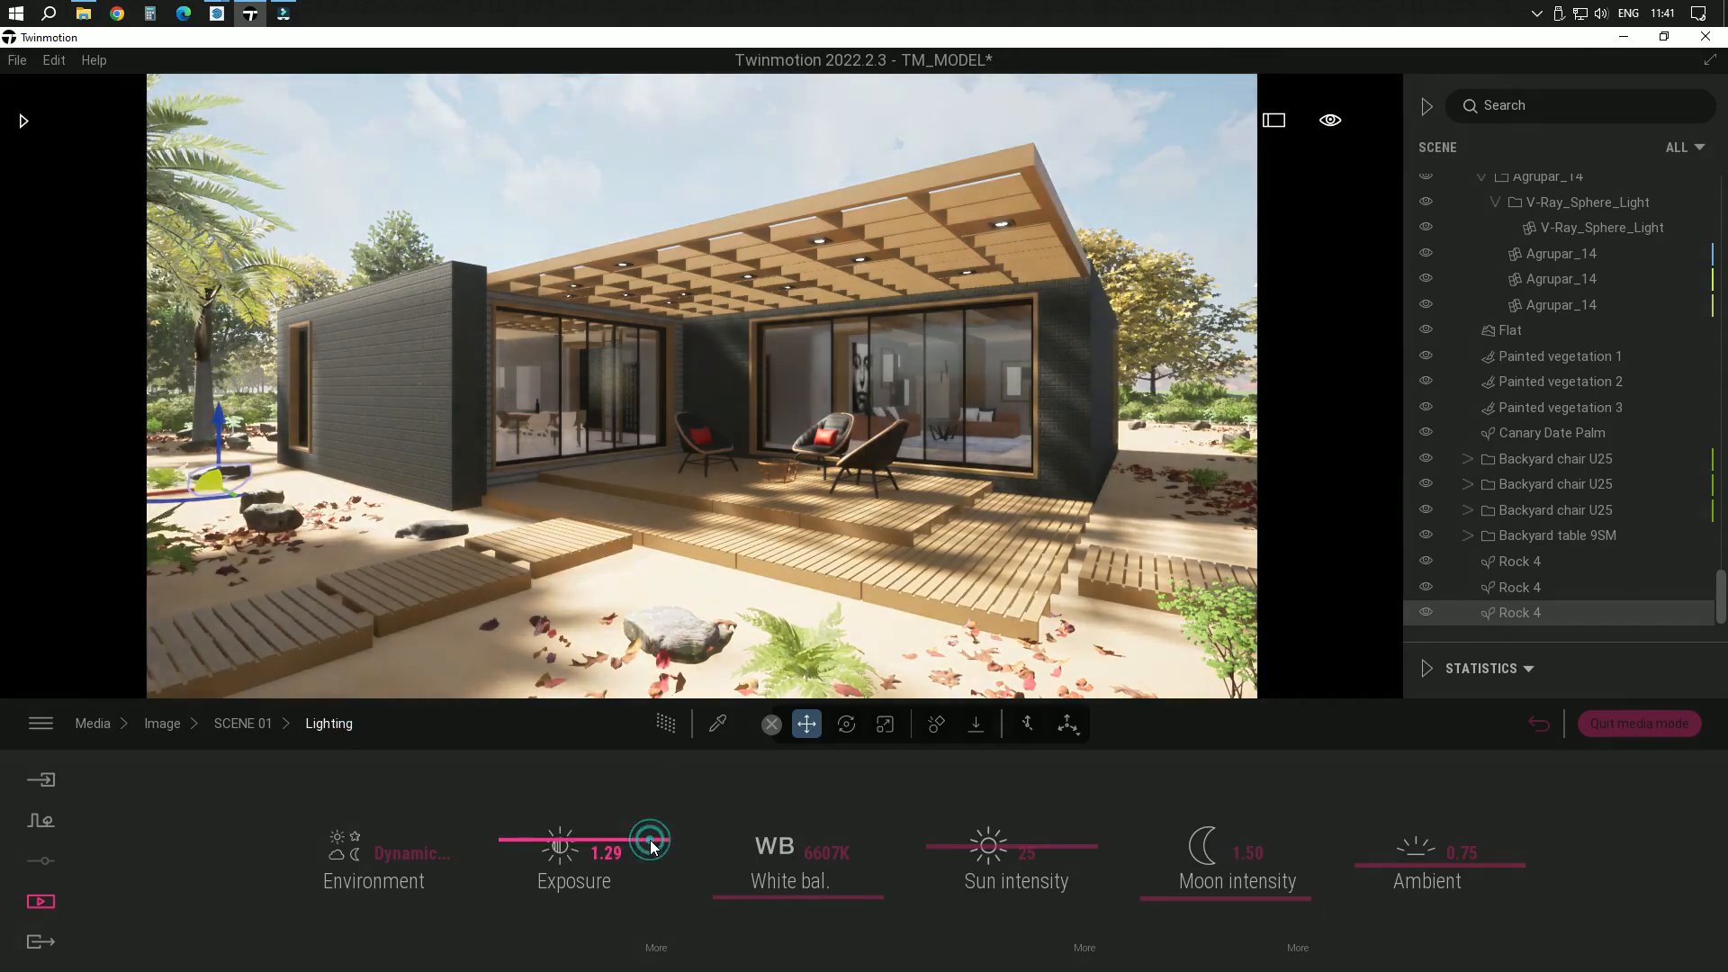
drag(649, 841, 650, 846)
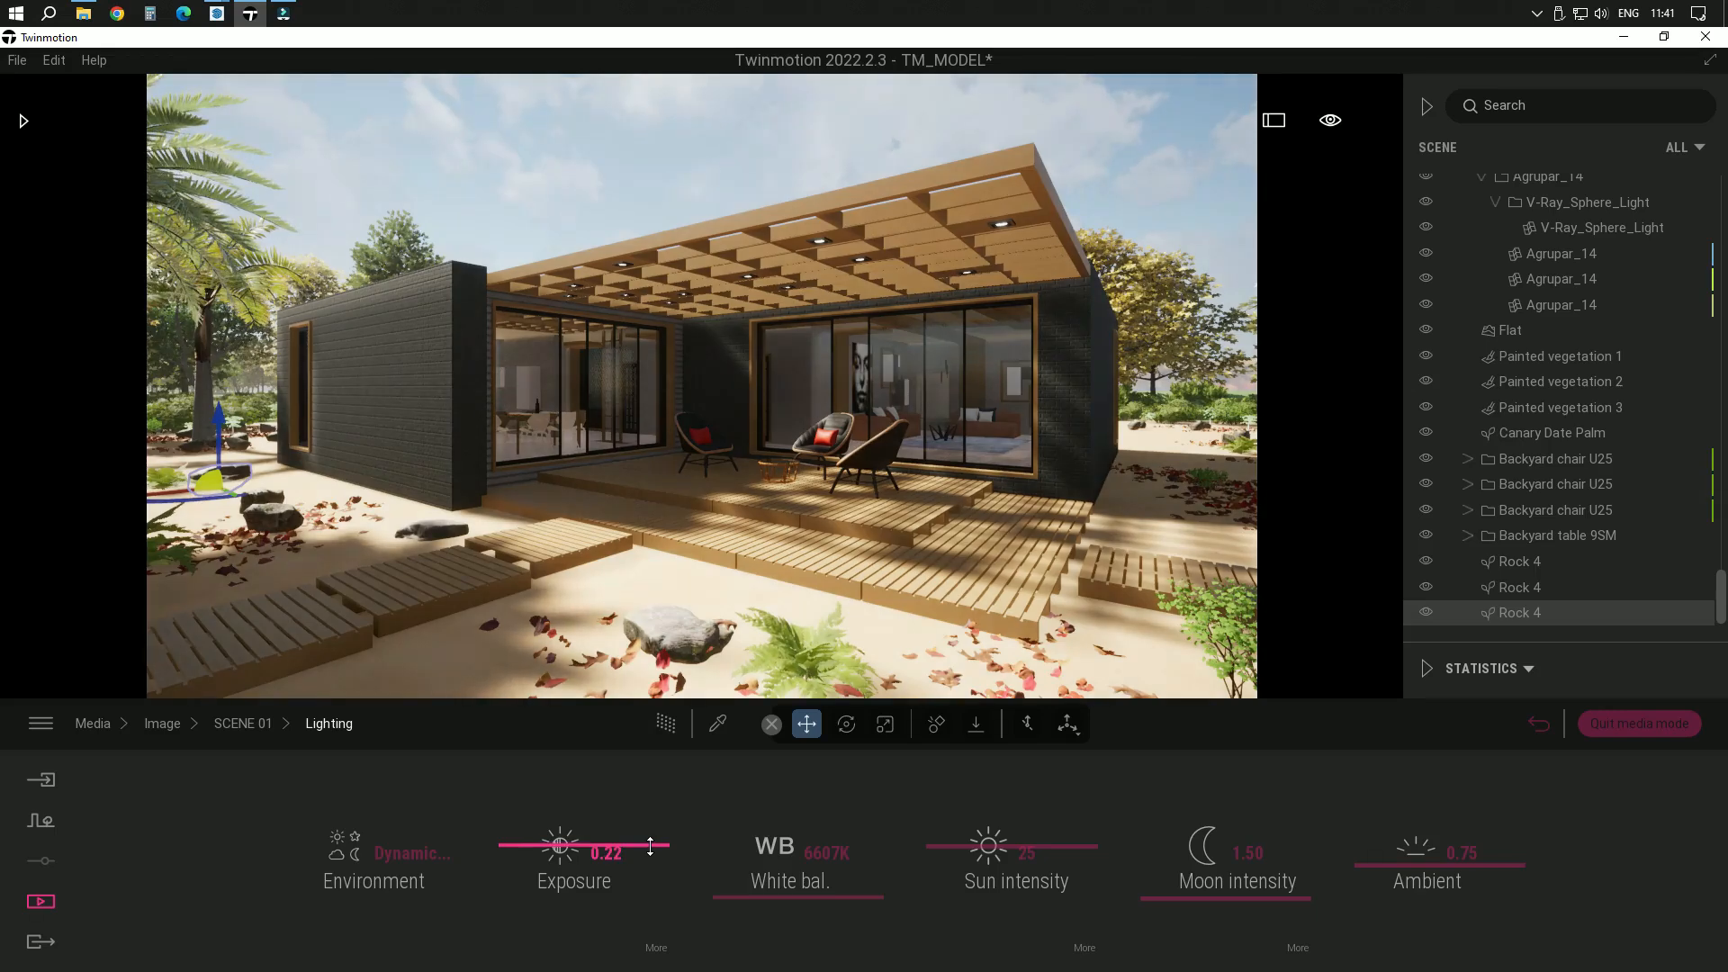
Set the white balance to 6189K and the ambient light to 0.90, and check the sun's reflection and size settings
click(845, 893)
drag(844, 893, 842, 904)
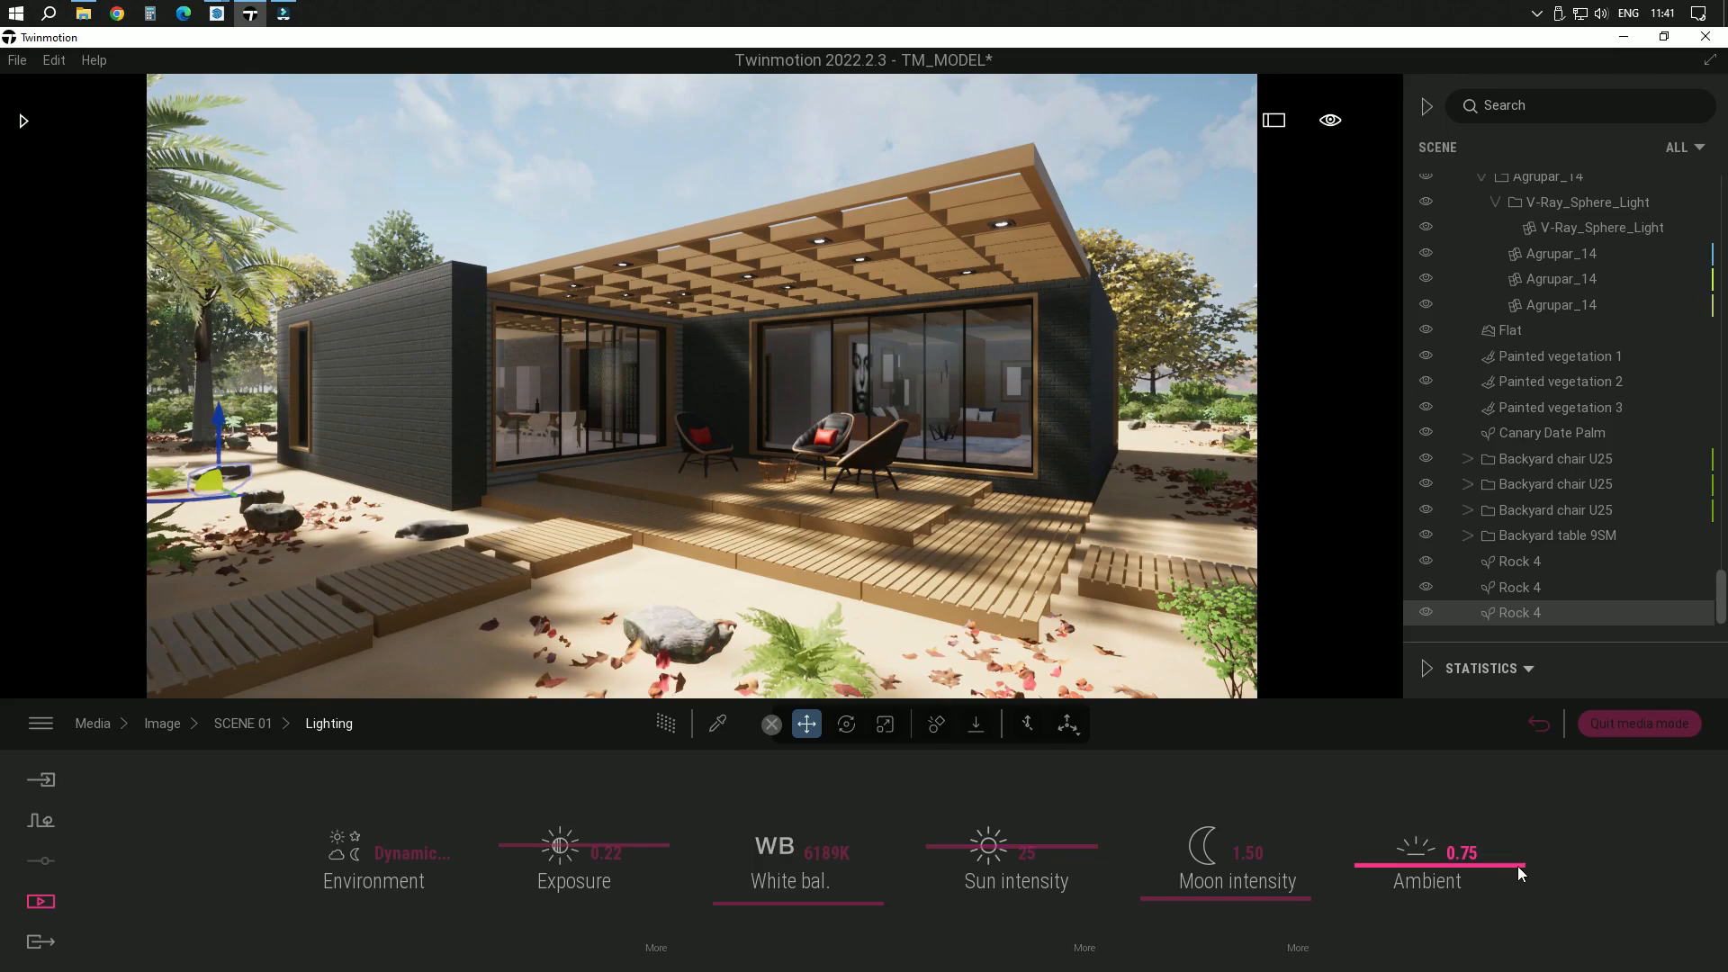
mouse_move(1518, 865)
mouse_down()
mouse_move(1518, 841)
mouse_move(1519, 856)
mouse_up()
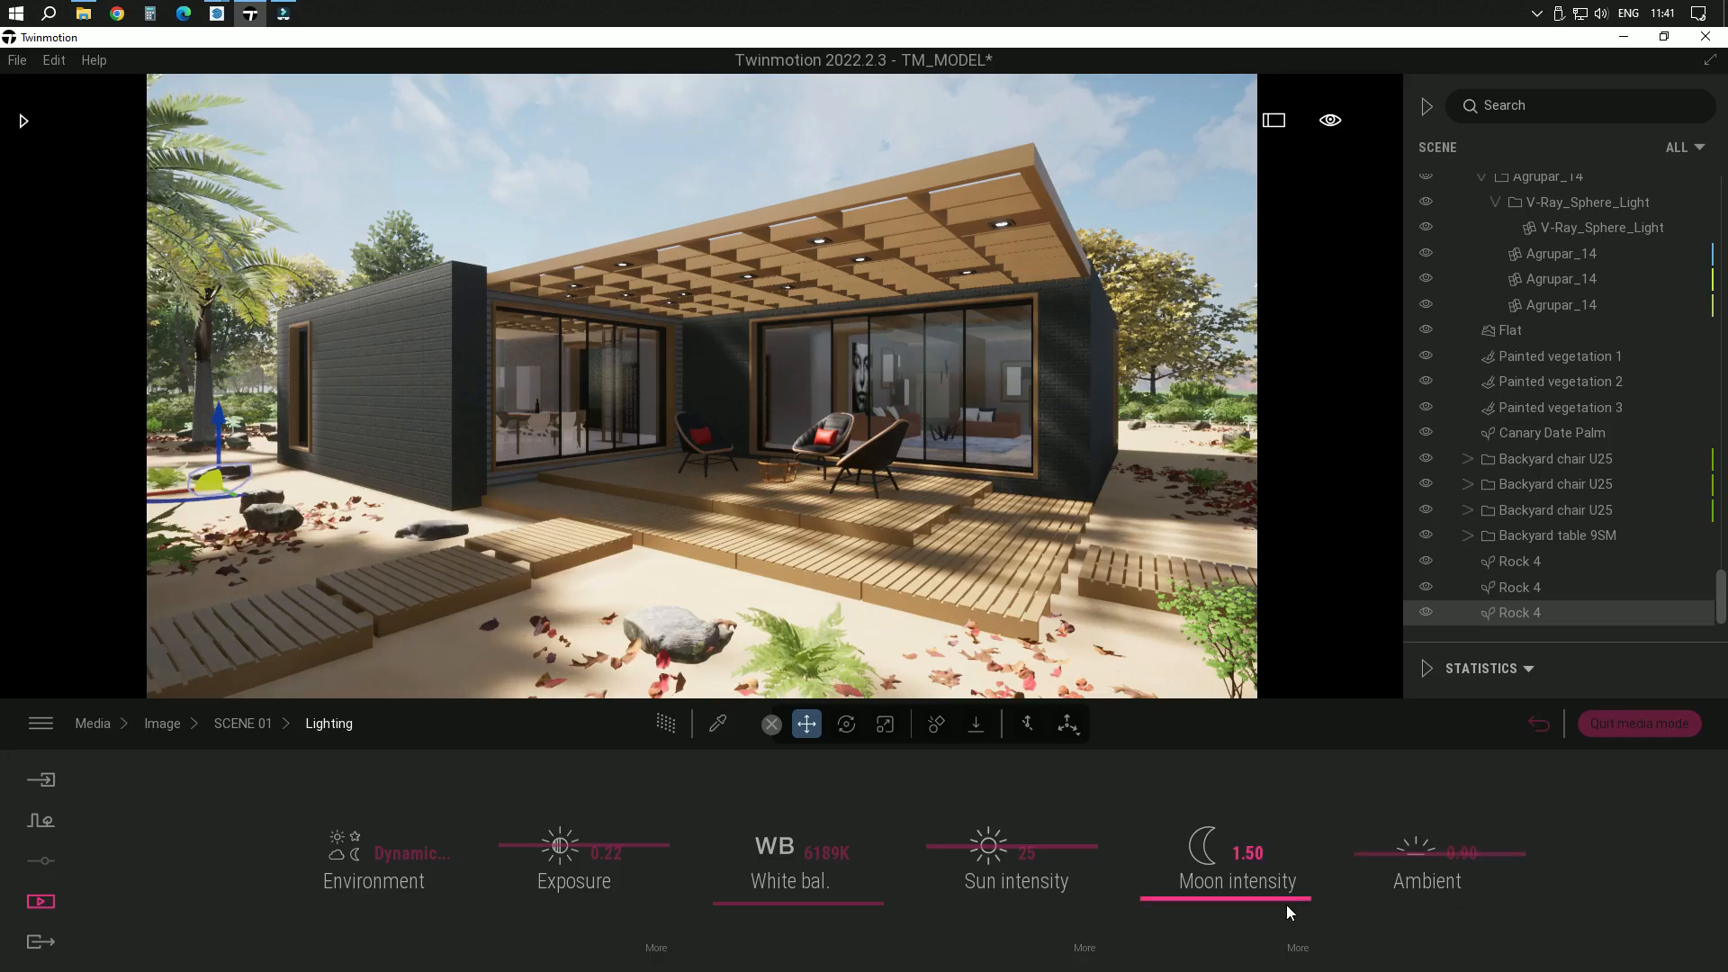
click(1085, 949)
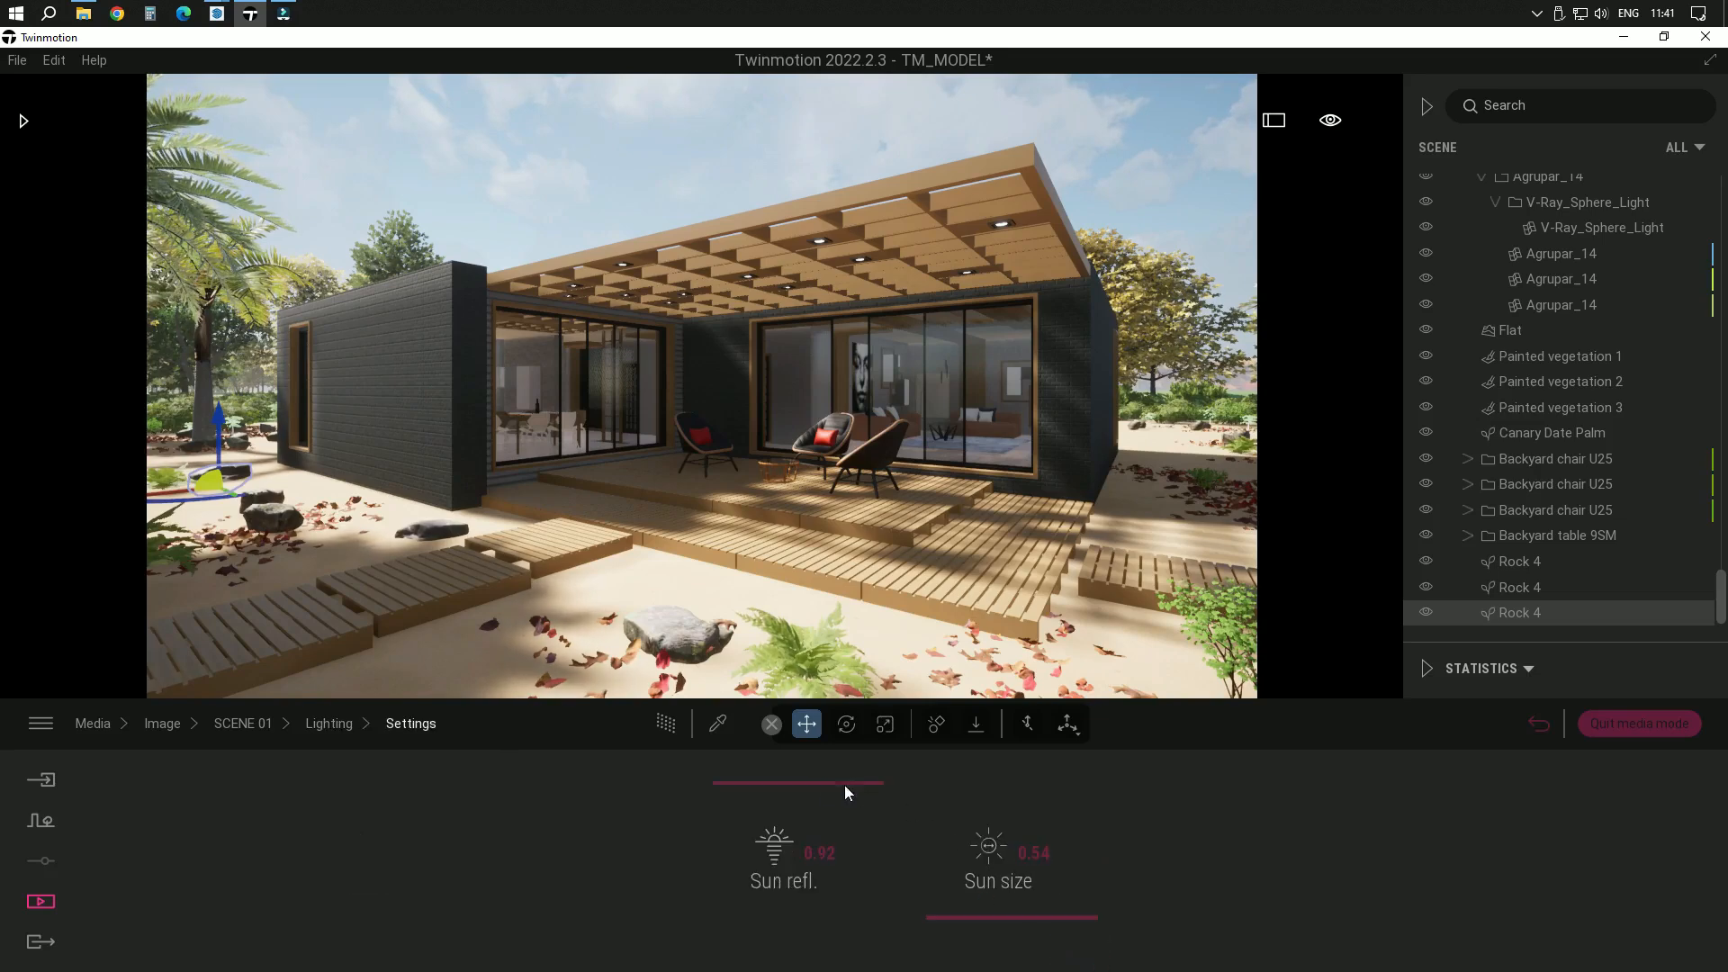
click(327, 726)
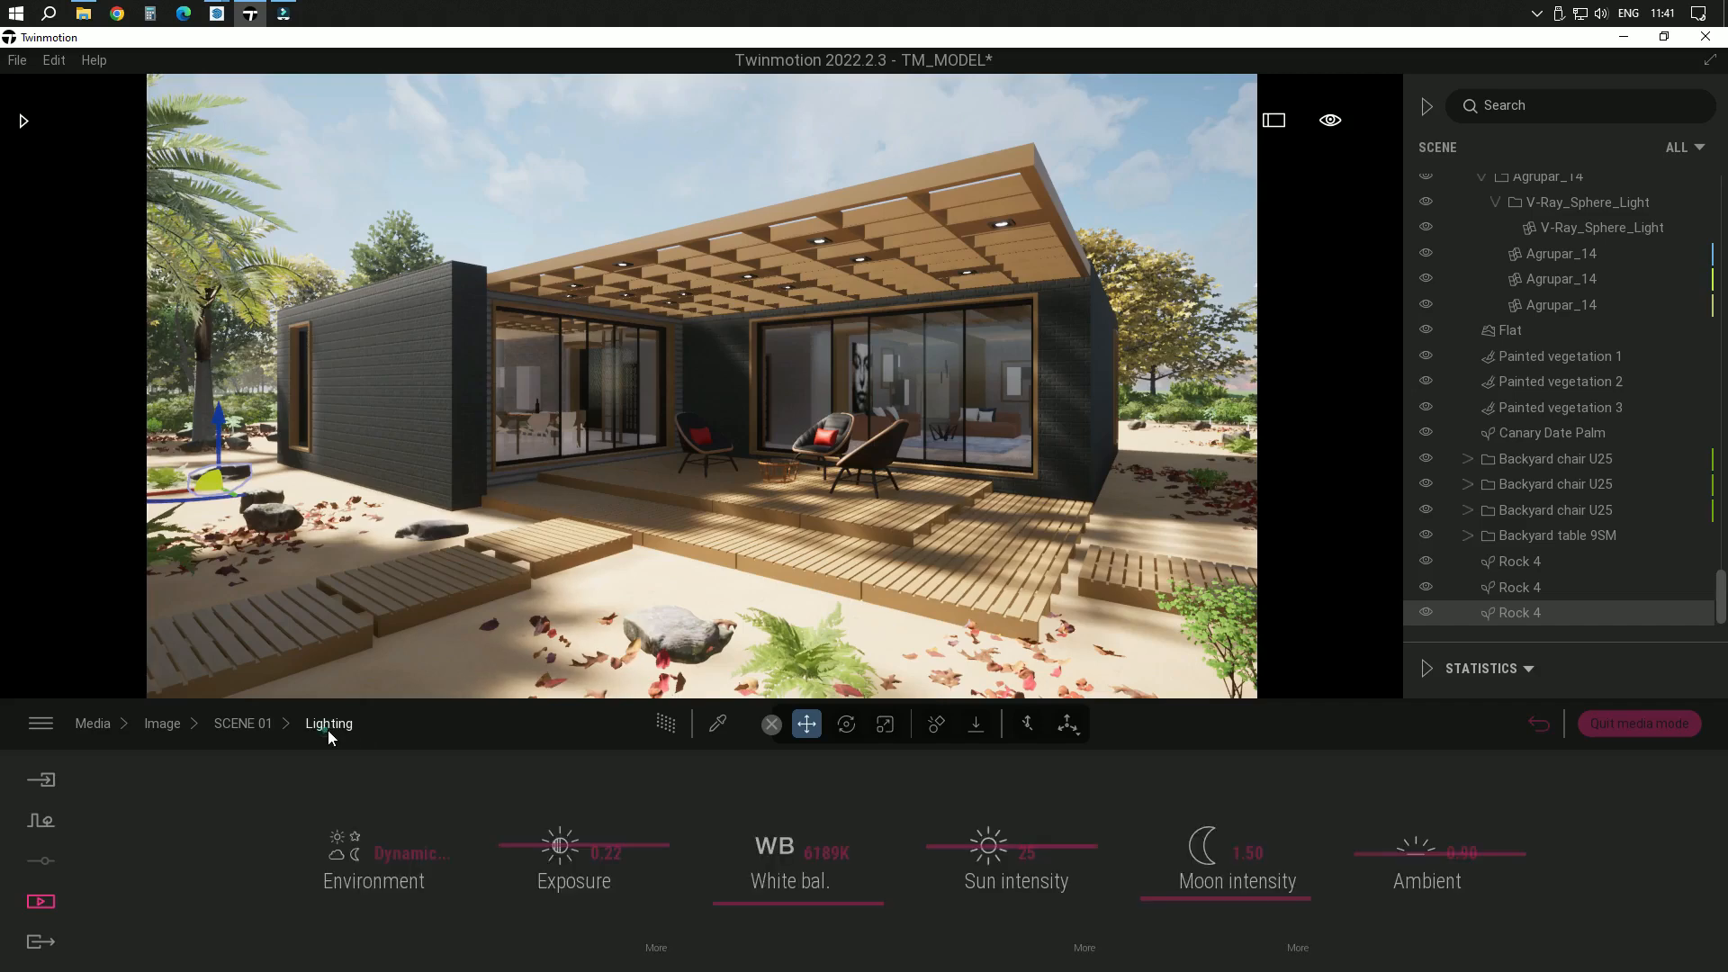
In the scene's weather settings, shift the weather slightly towards cloudy and the season slightly towards winter
click(225, 725)
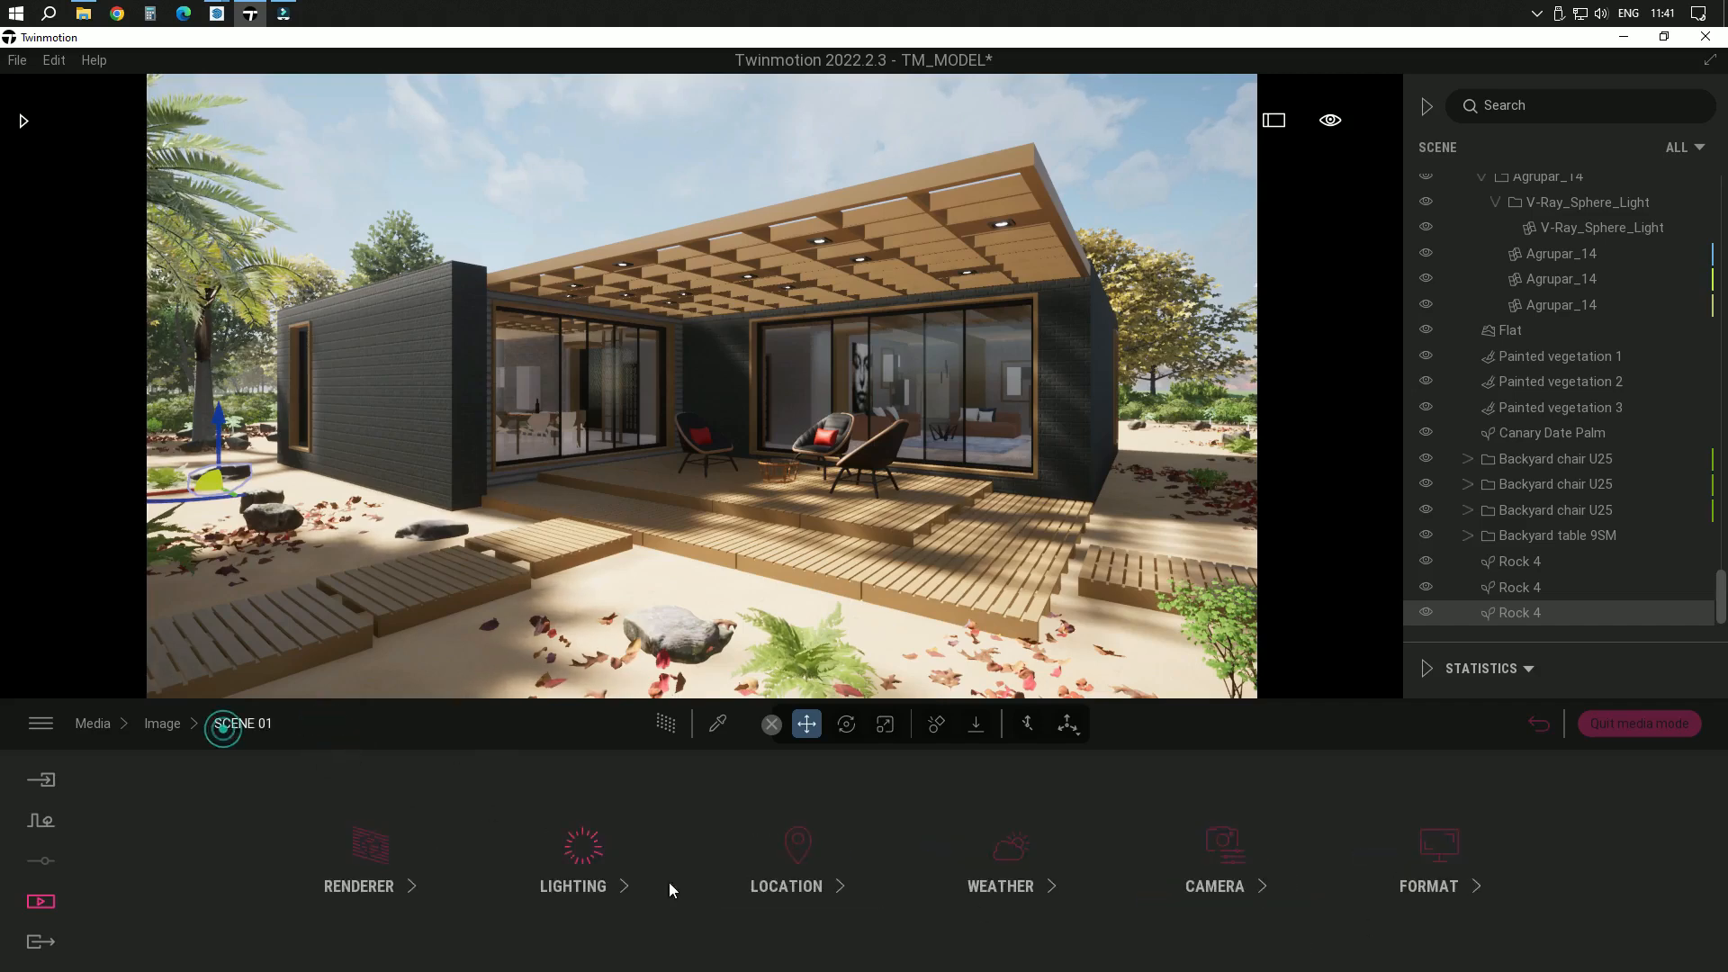
click(992, 889)
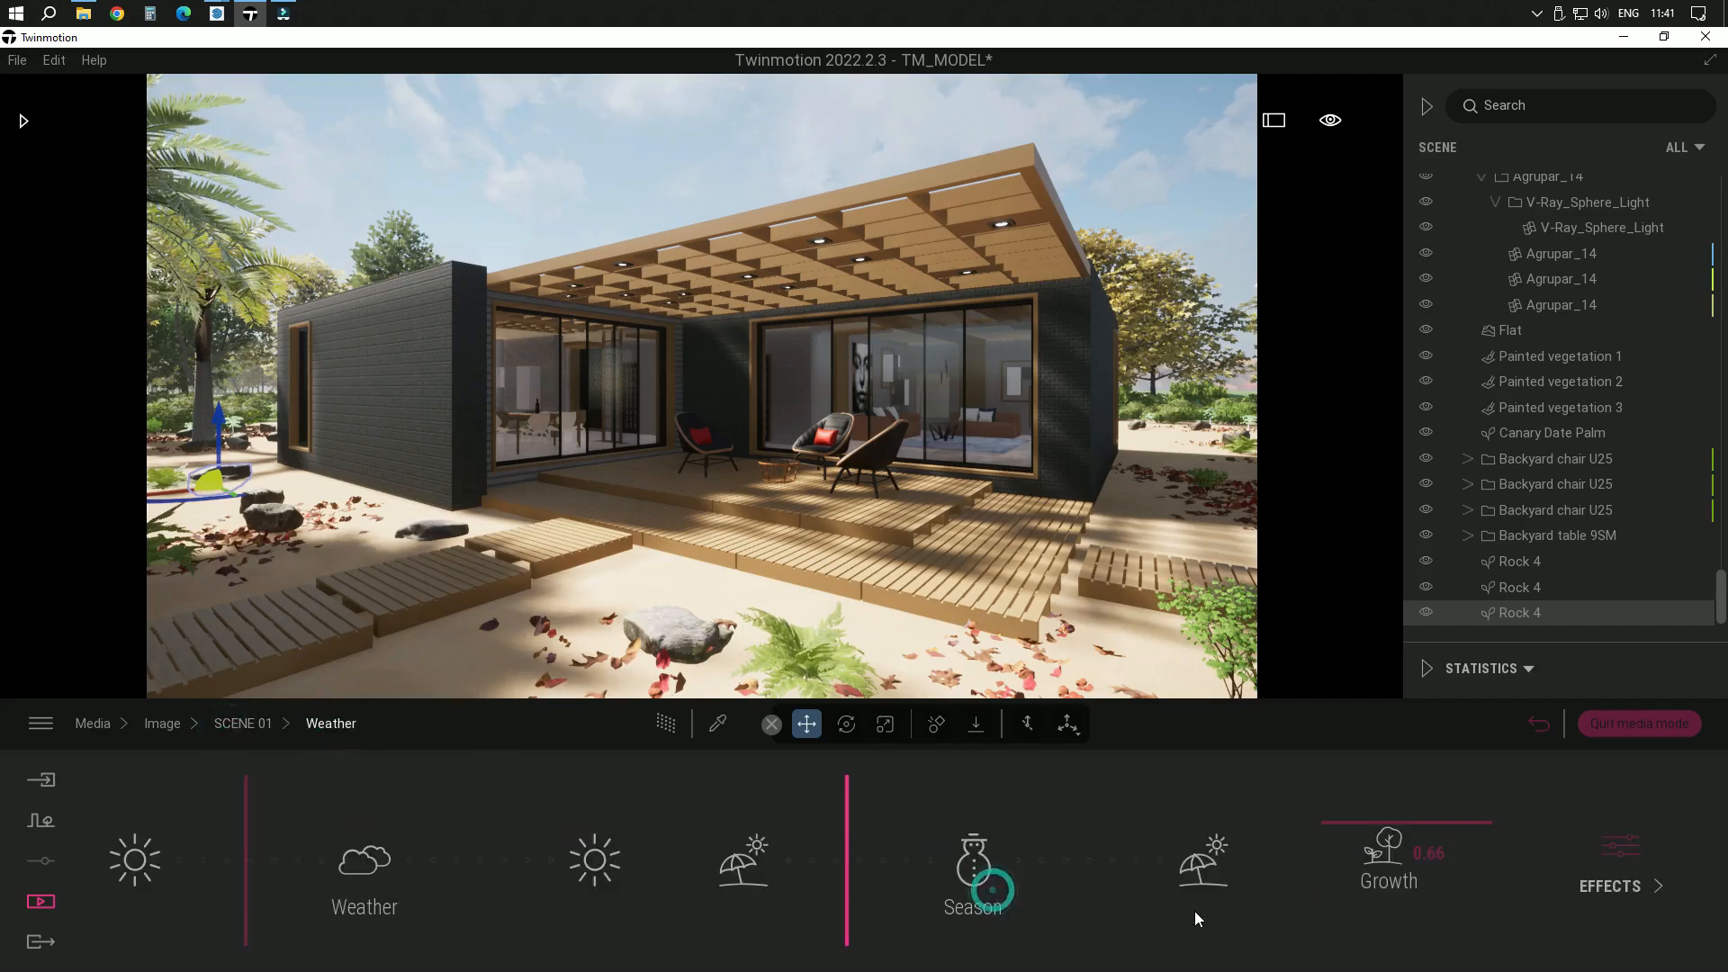
mouse_move(245, 828)
mouse_down()
mouse_move(270, 827)
mouse_move(255, 826)
mouse_up()
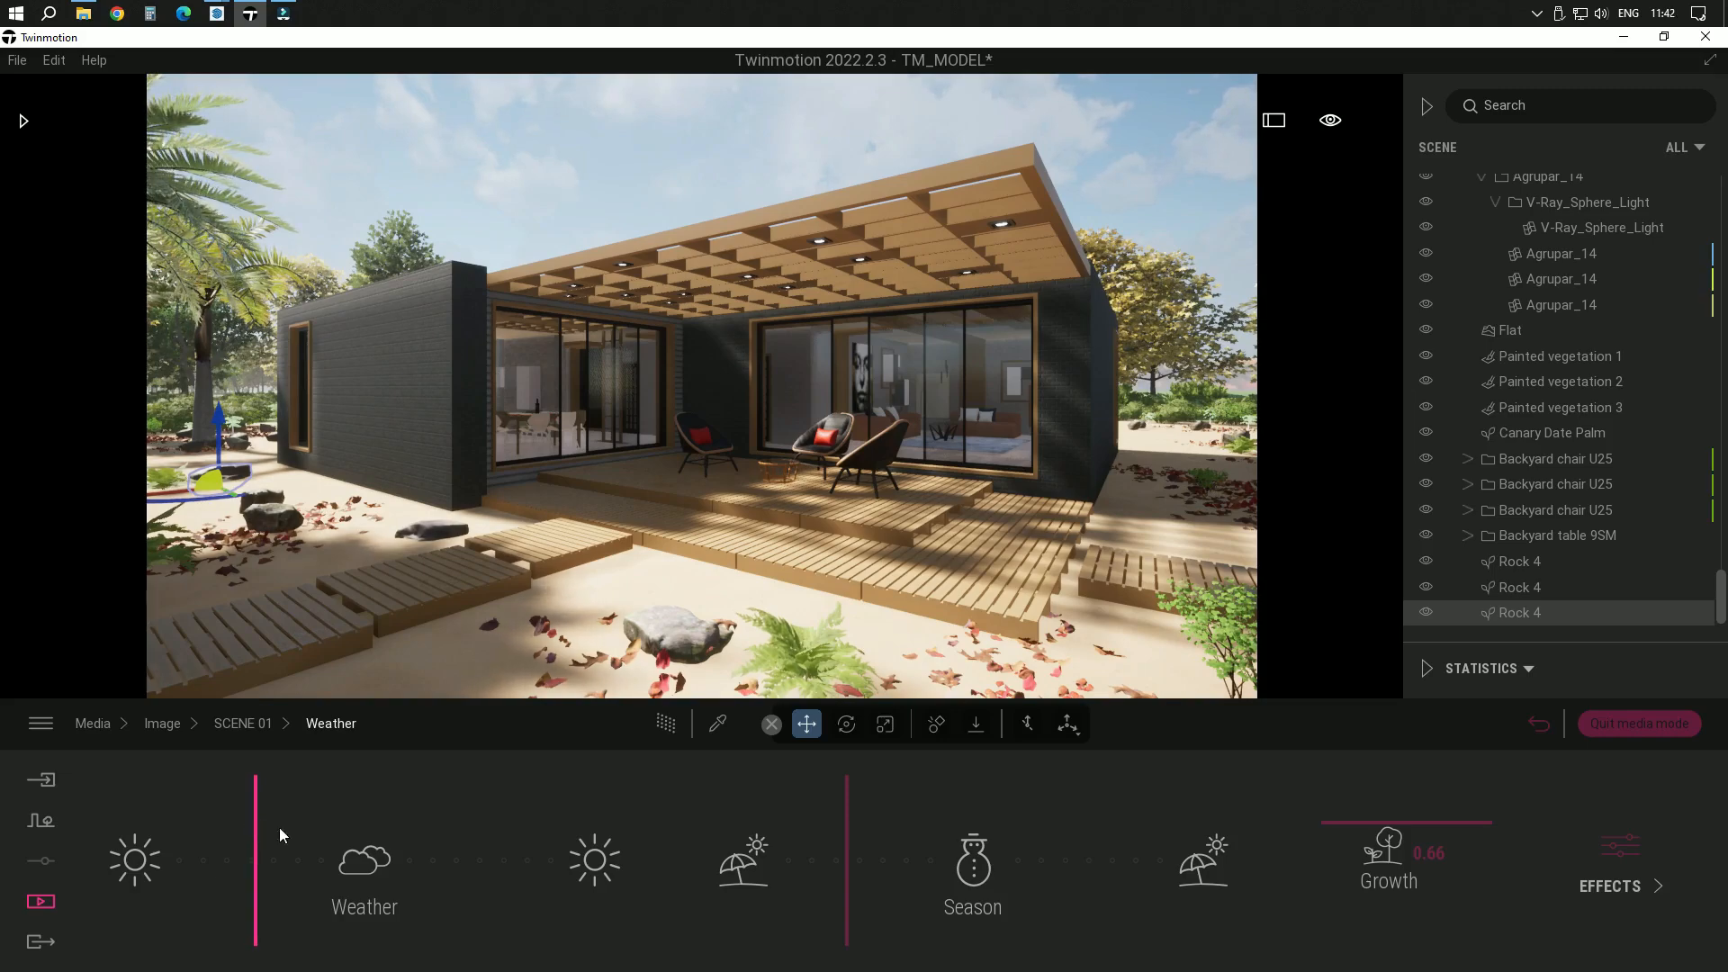
click(845, 901)
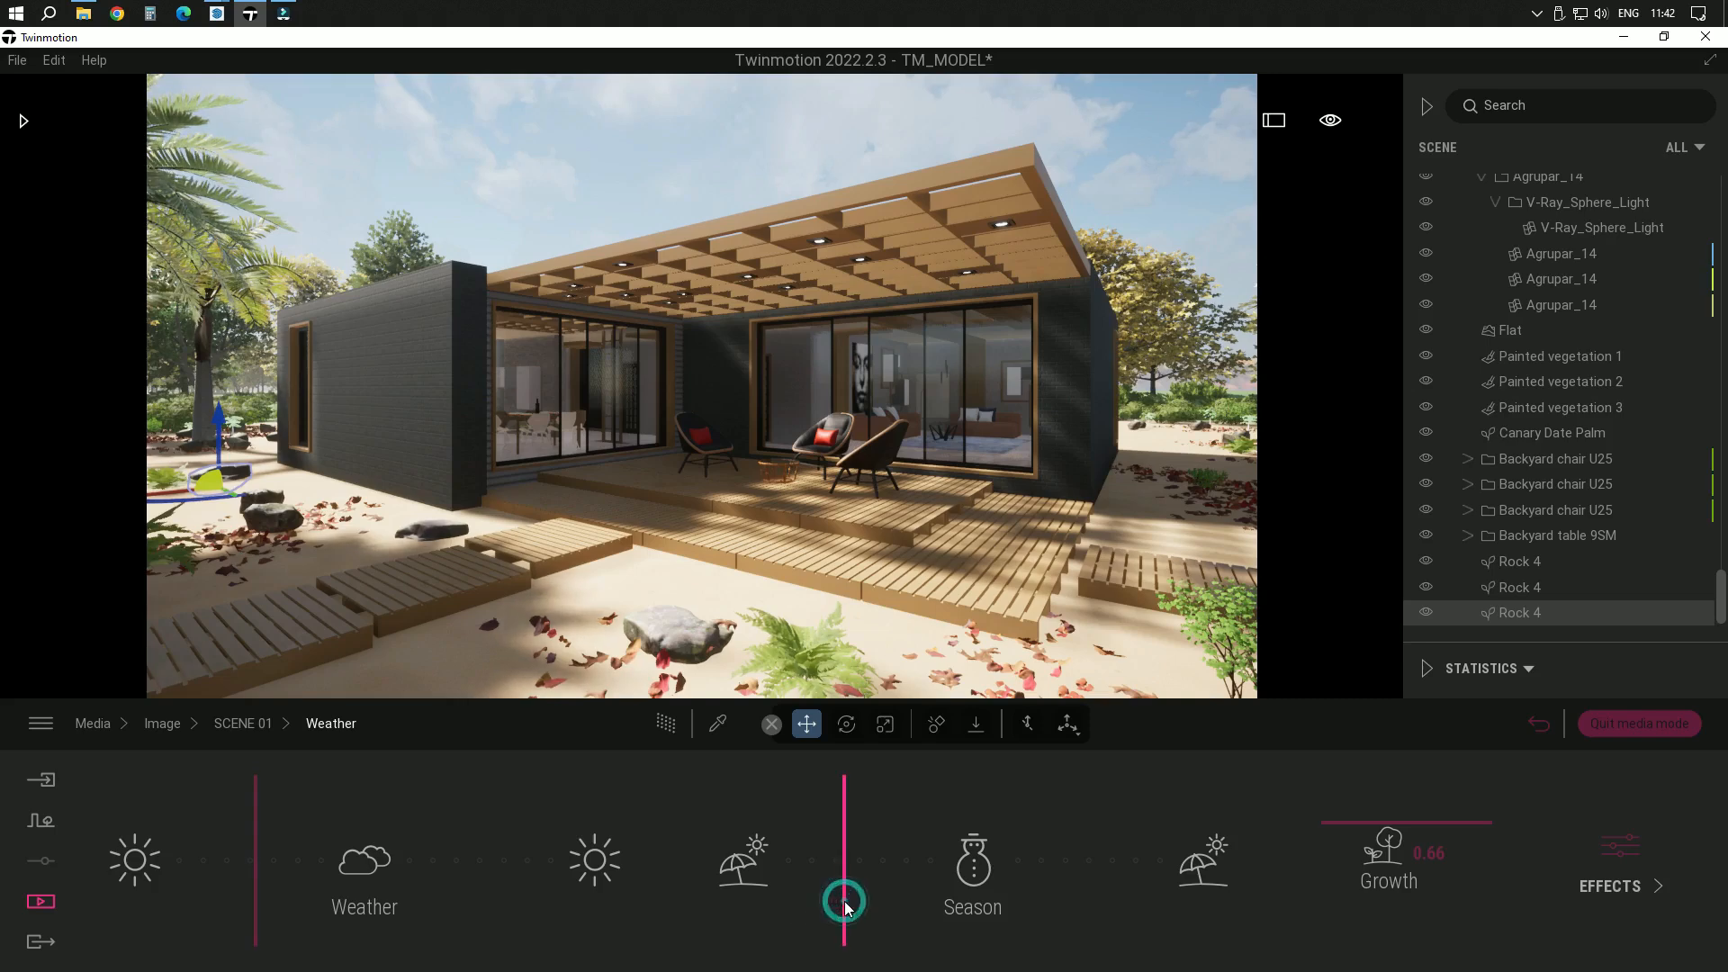
mouse_move(847, 904)
mouse_down()
mouse_move(815, 900)
mouse_move(852, 899)
mouse_up()
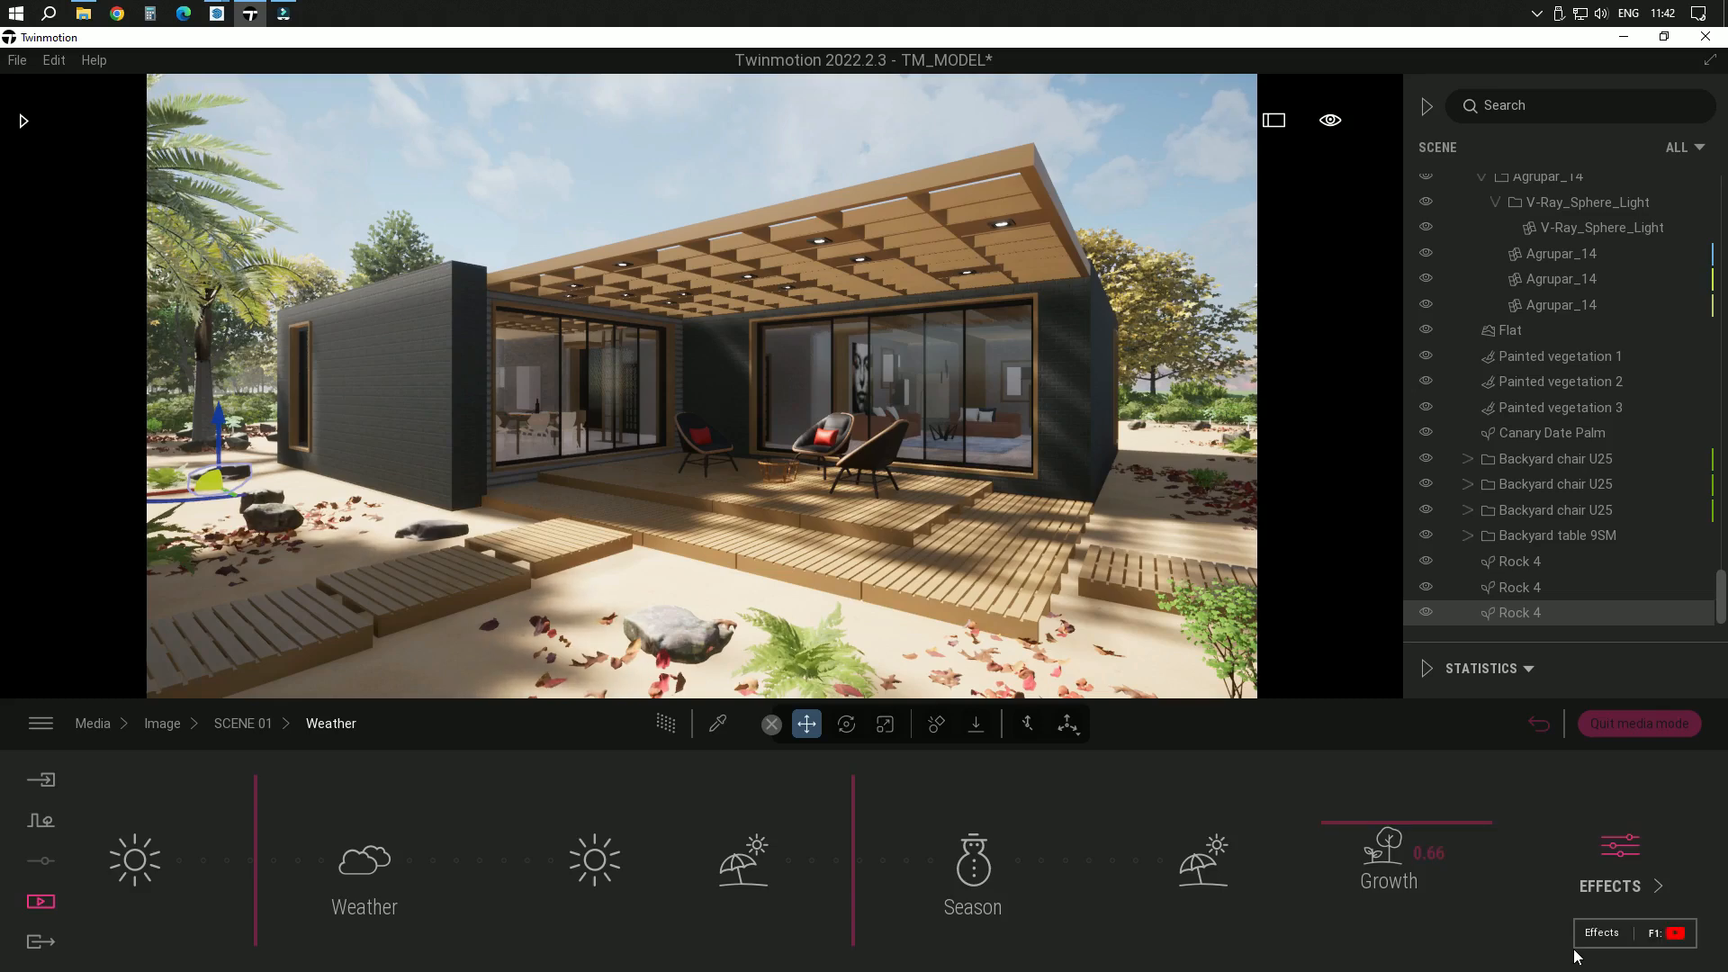
Turn off the particles in the weather effects and return to the SCENE 01 settings
click(1618, 868)
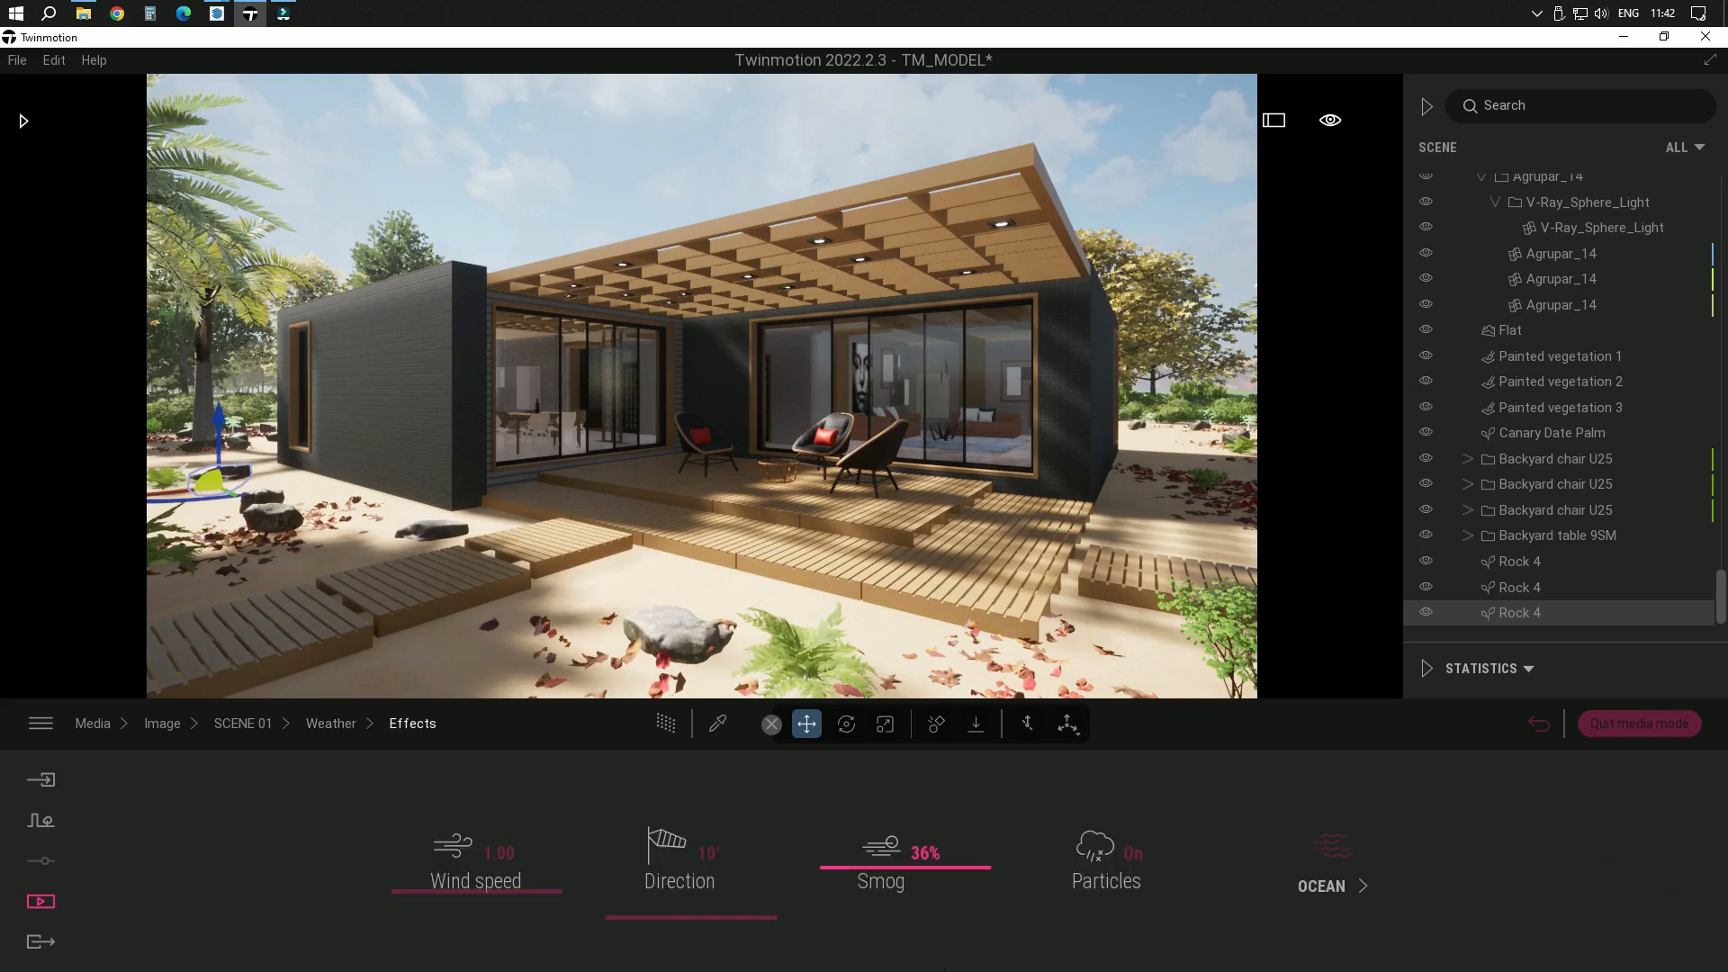
click(1121, 851)
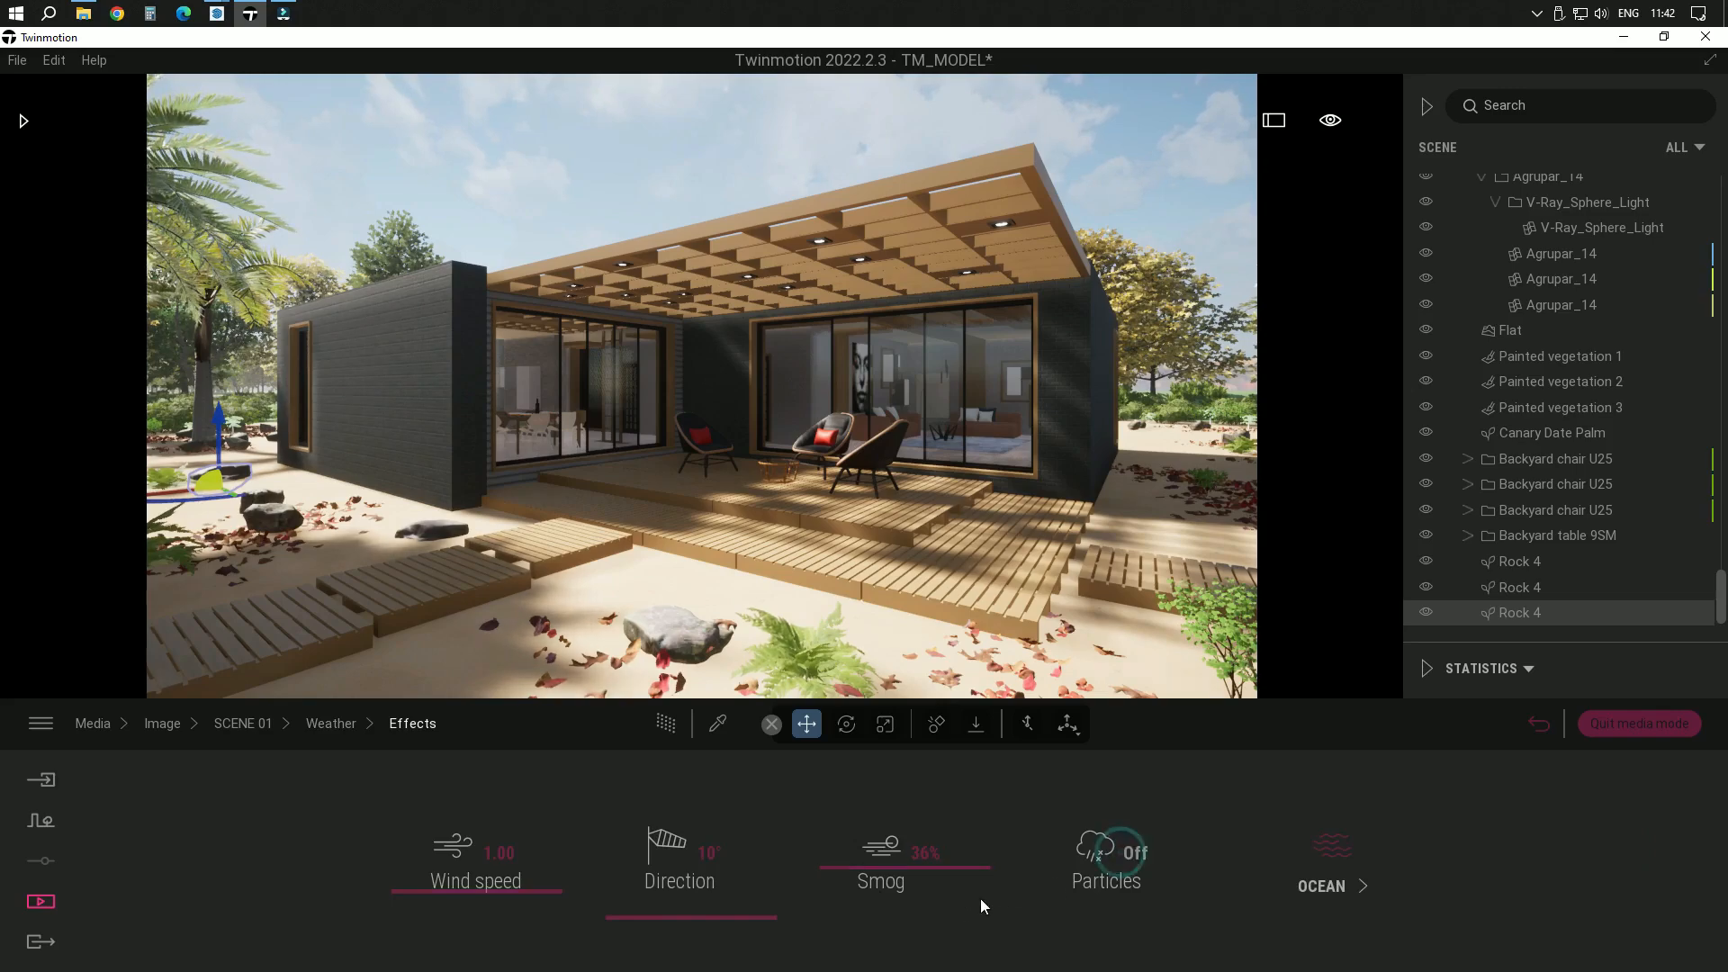
click(243, 725)
Set the camera's vignetting to 40% and reduce the saturation of its color gradient to 45%
click(1219, 869)
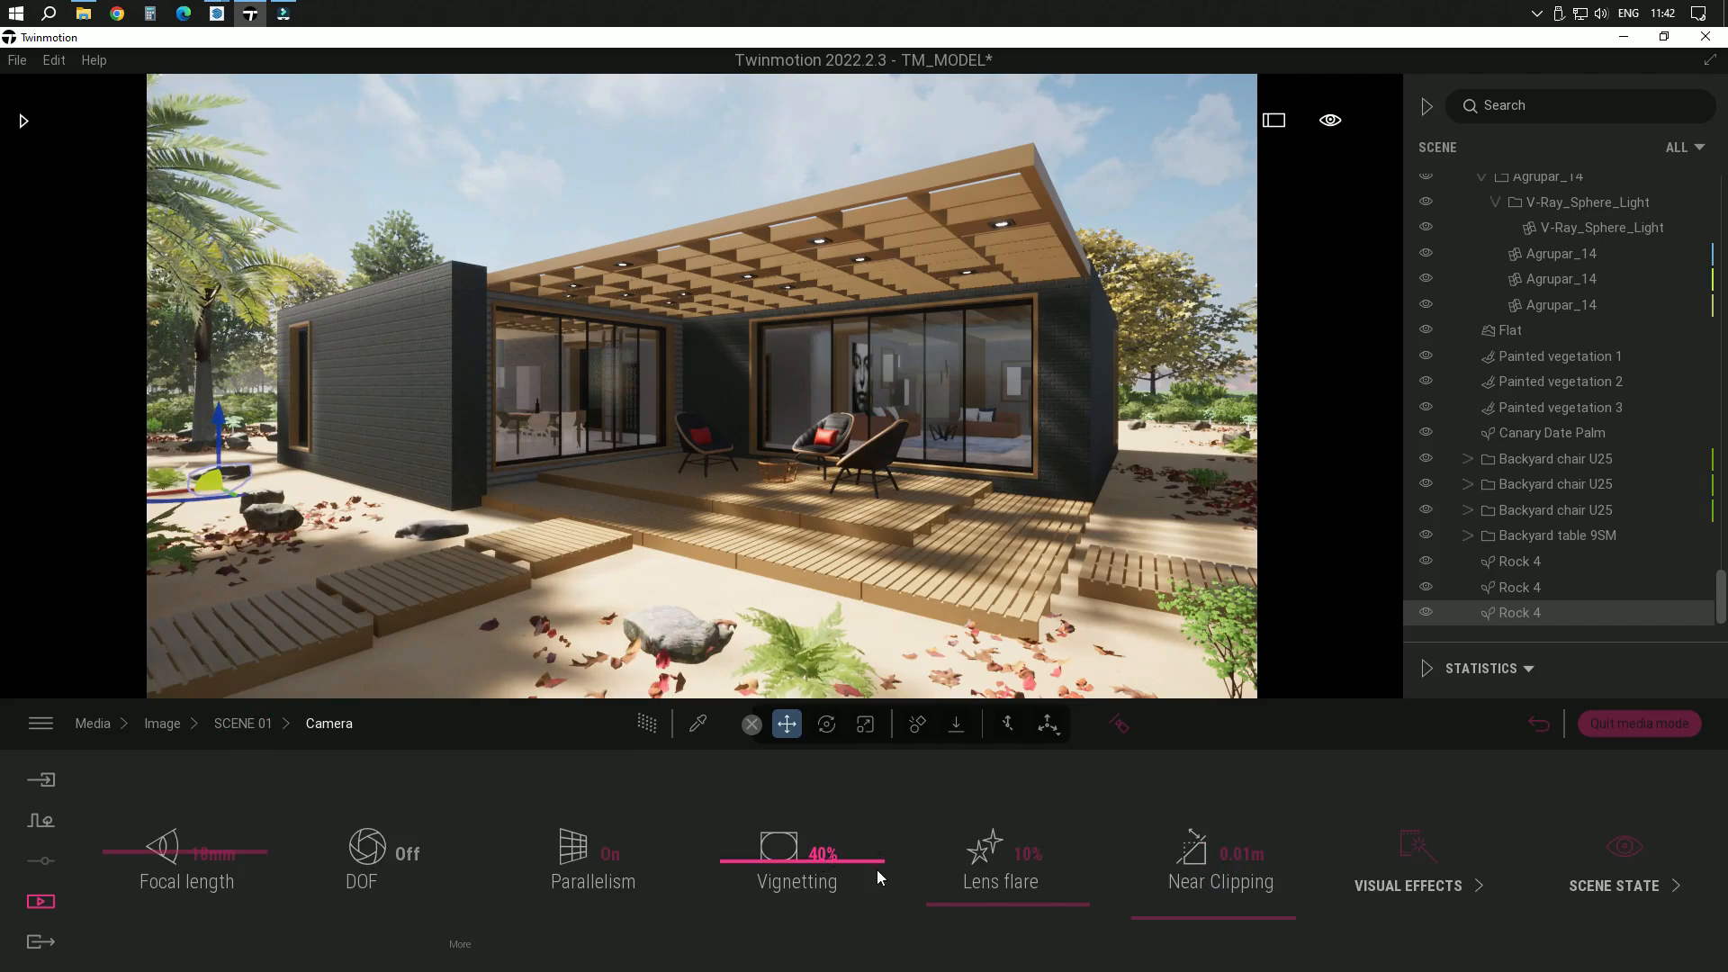
mouse_move(878, 862)
mouse_down()
mouse_move(877, 882)
mouse_move(886, 861)
mouse_up()
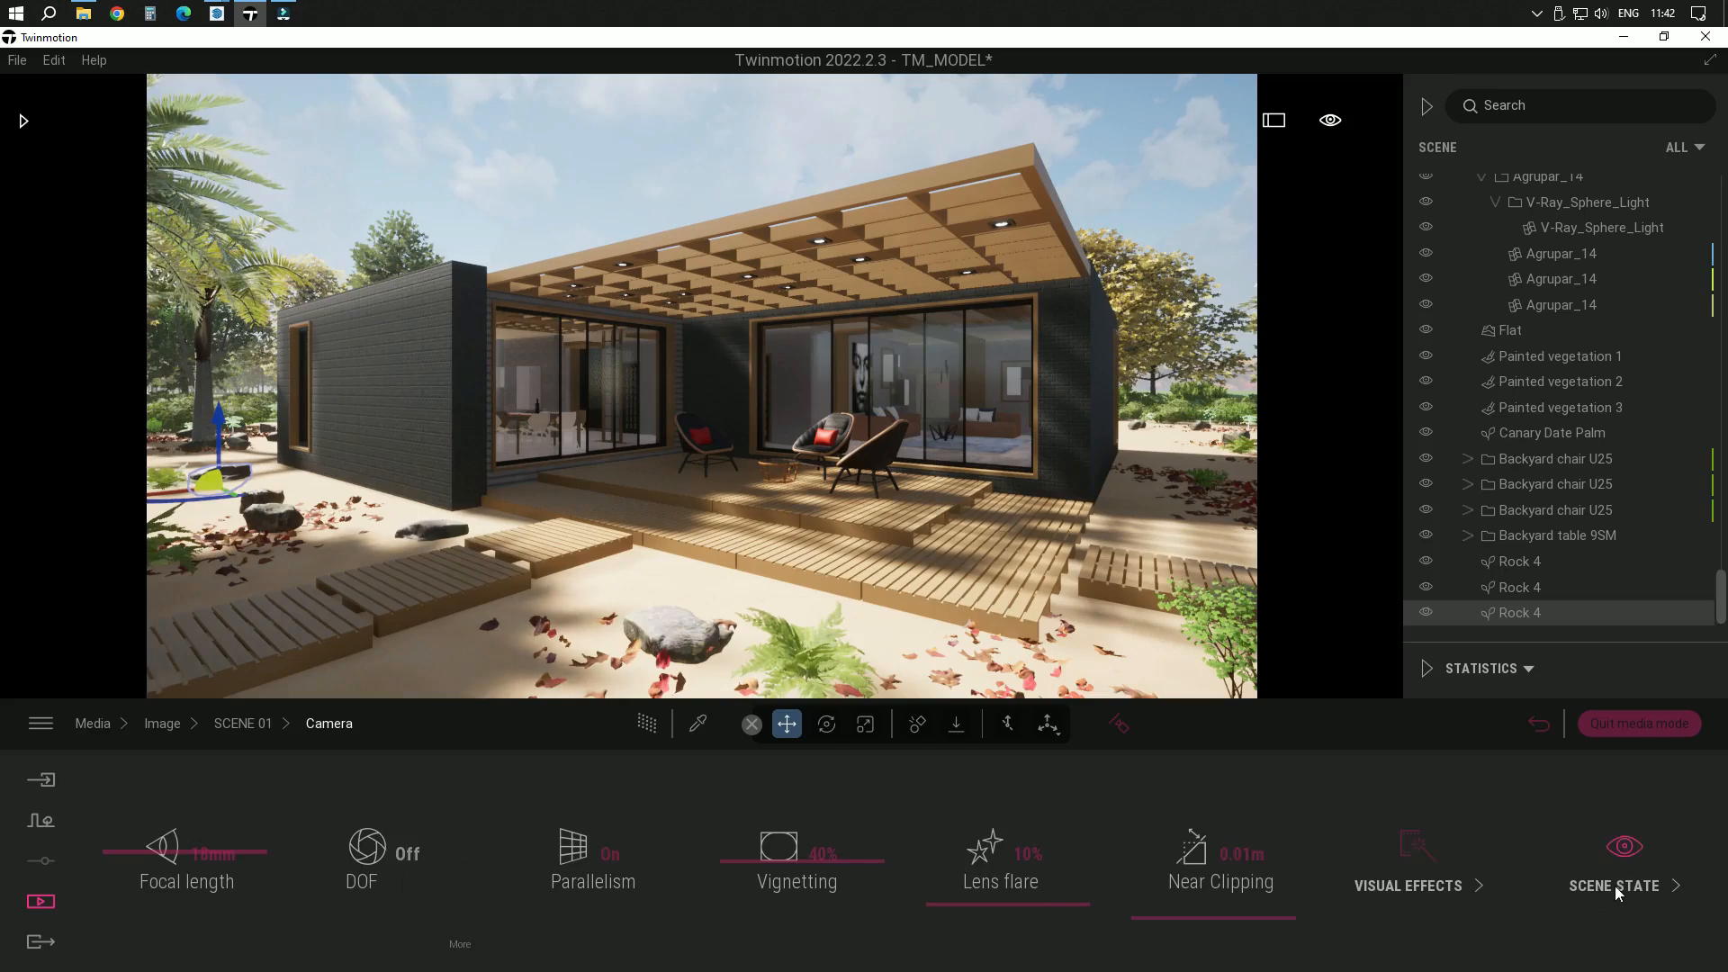
click(1435, 866)
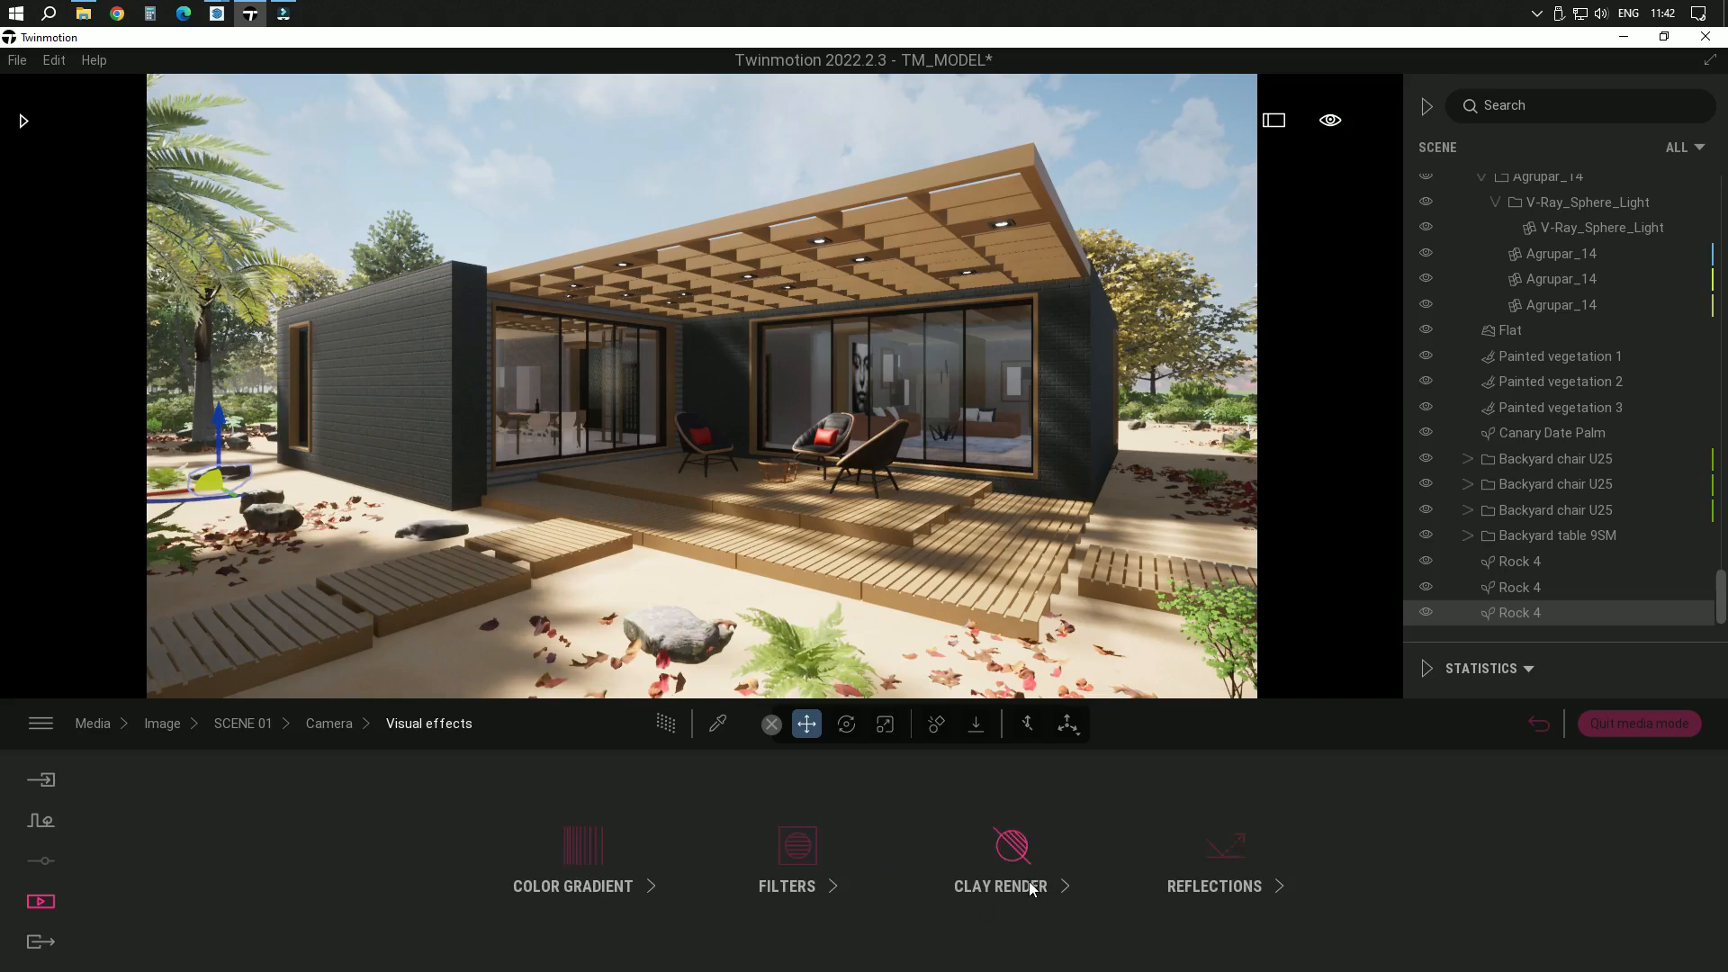
click(607, 861)
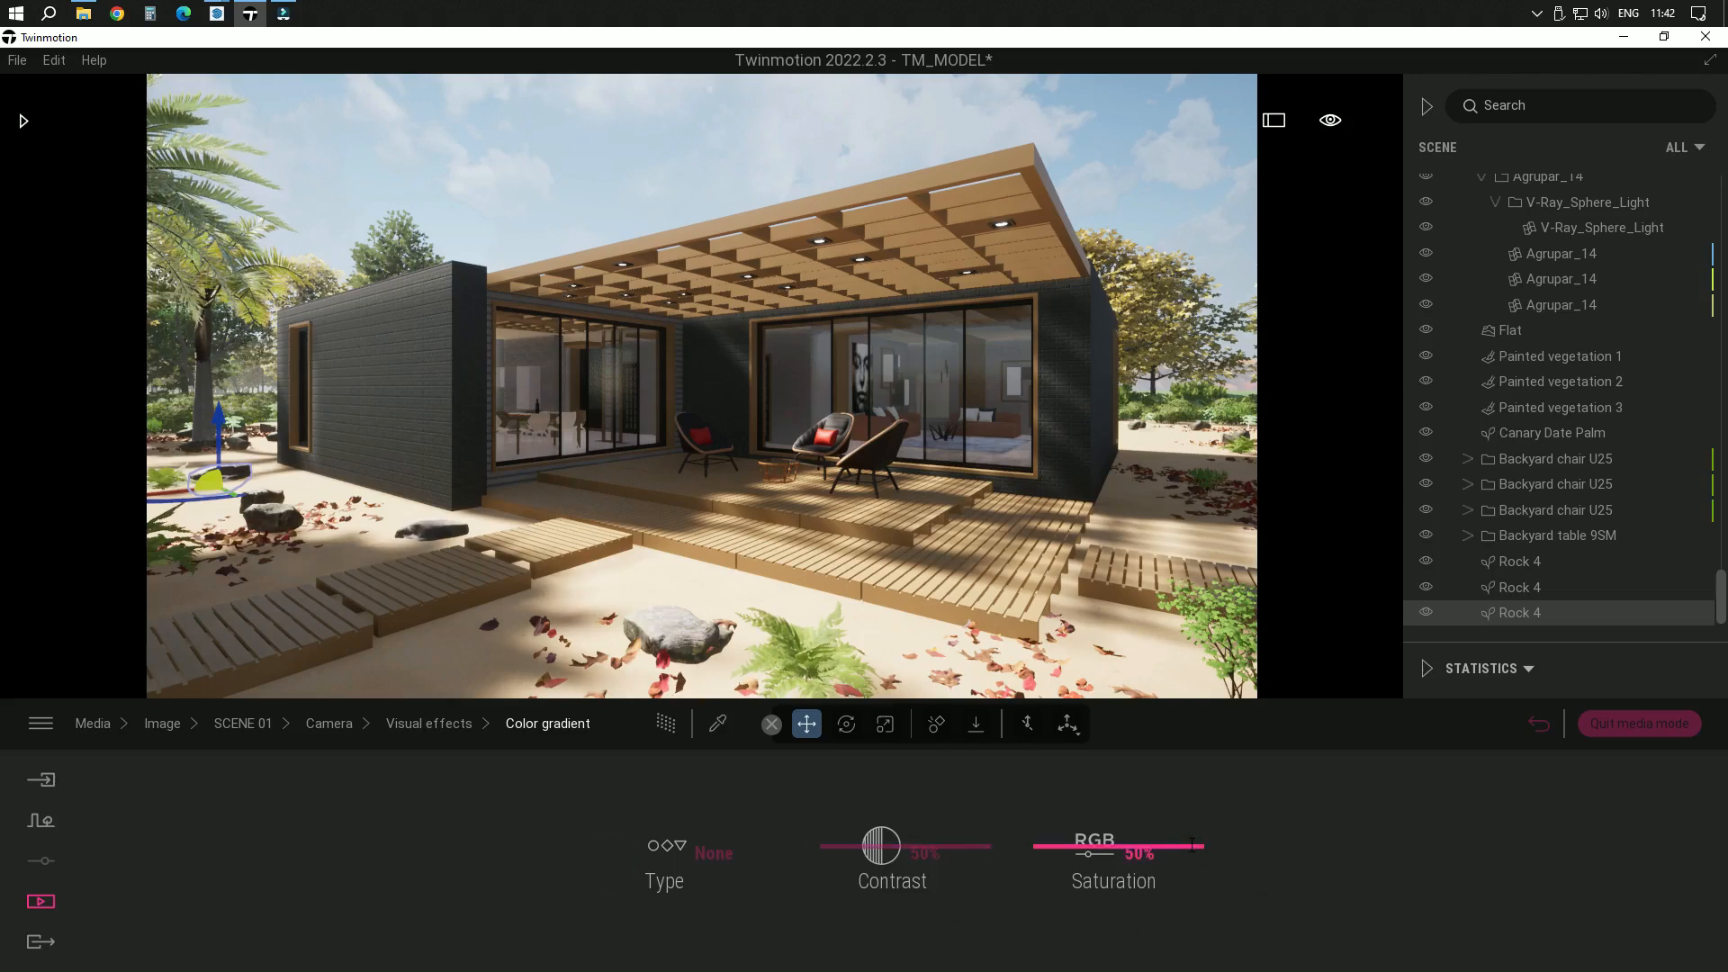
drag(1192, 845, 1192, 855)
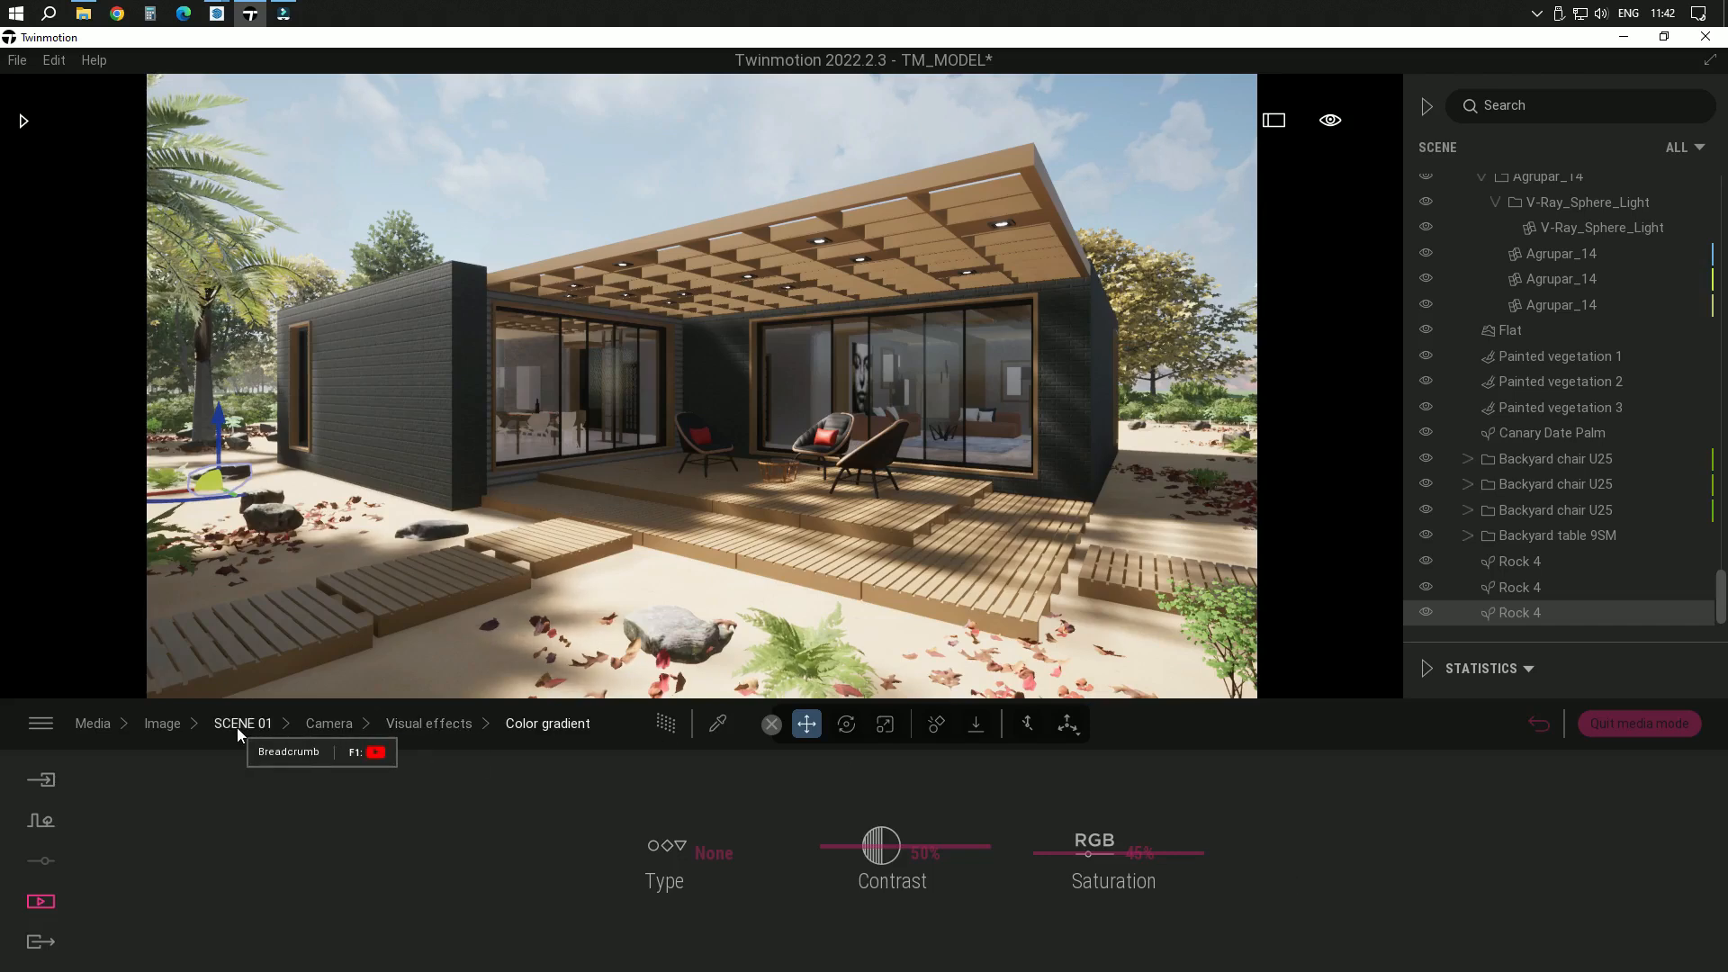
Check the SSR reflections setting in the camera's visual effects and return to the SCENE 01 settings
click(445, 723)
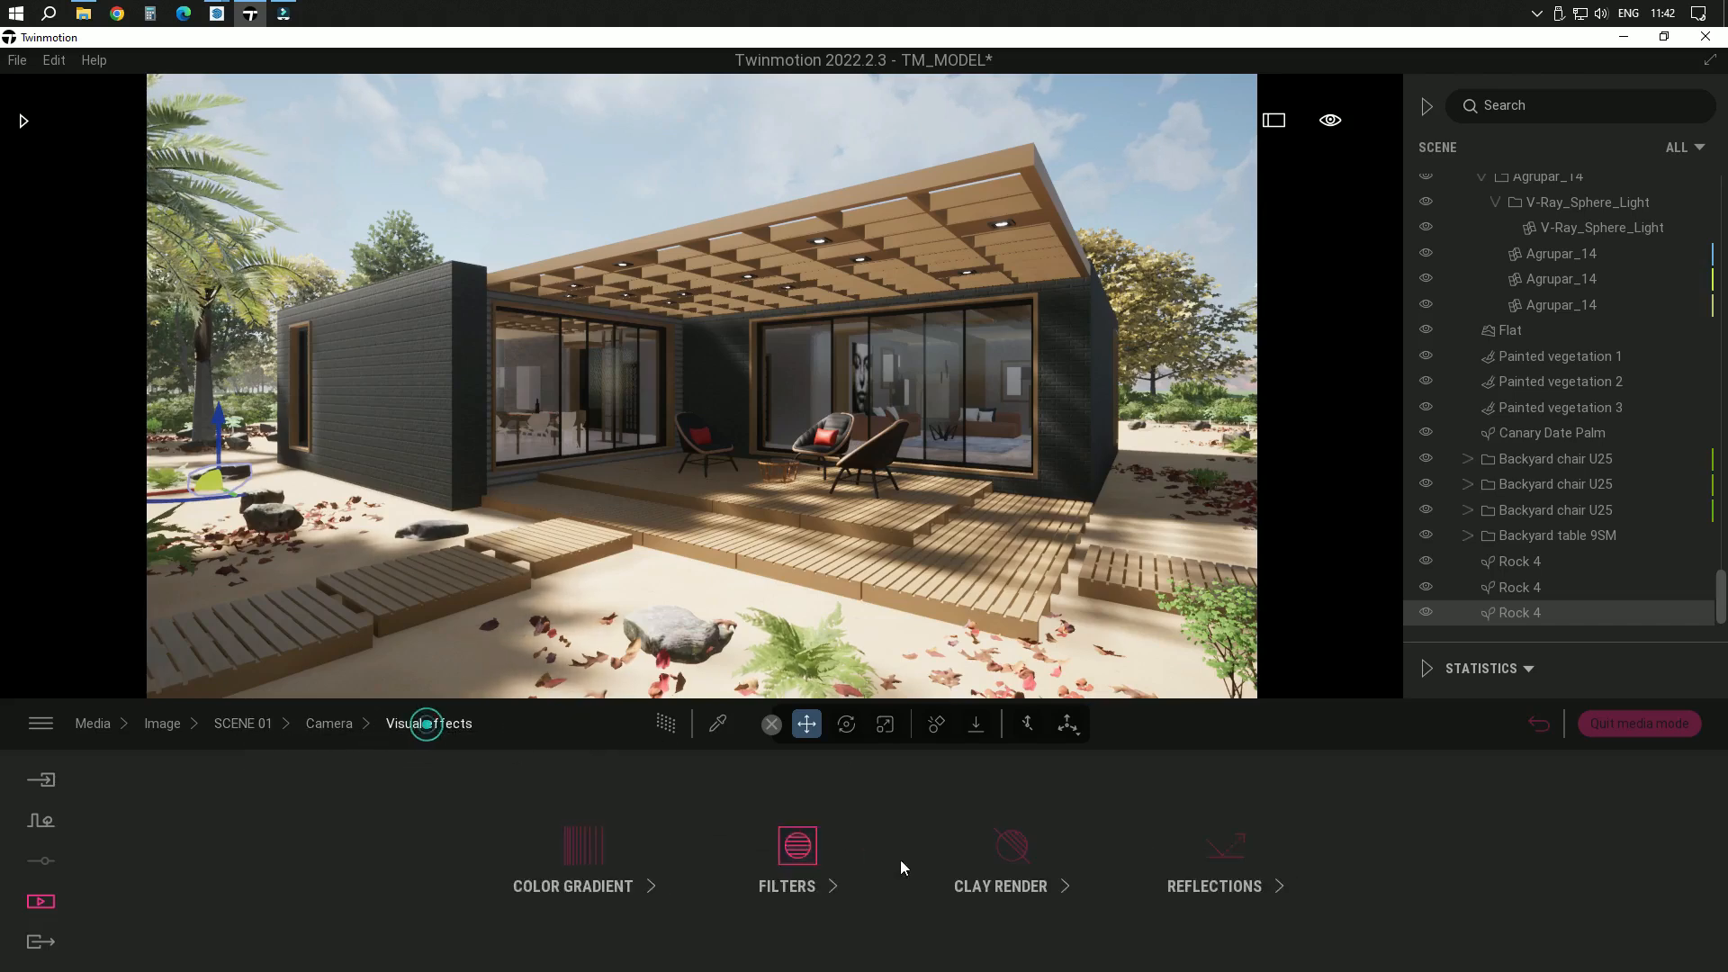
click(1197, 881)
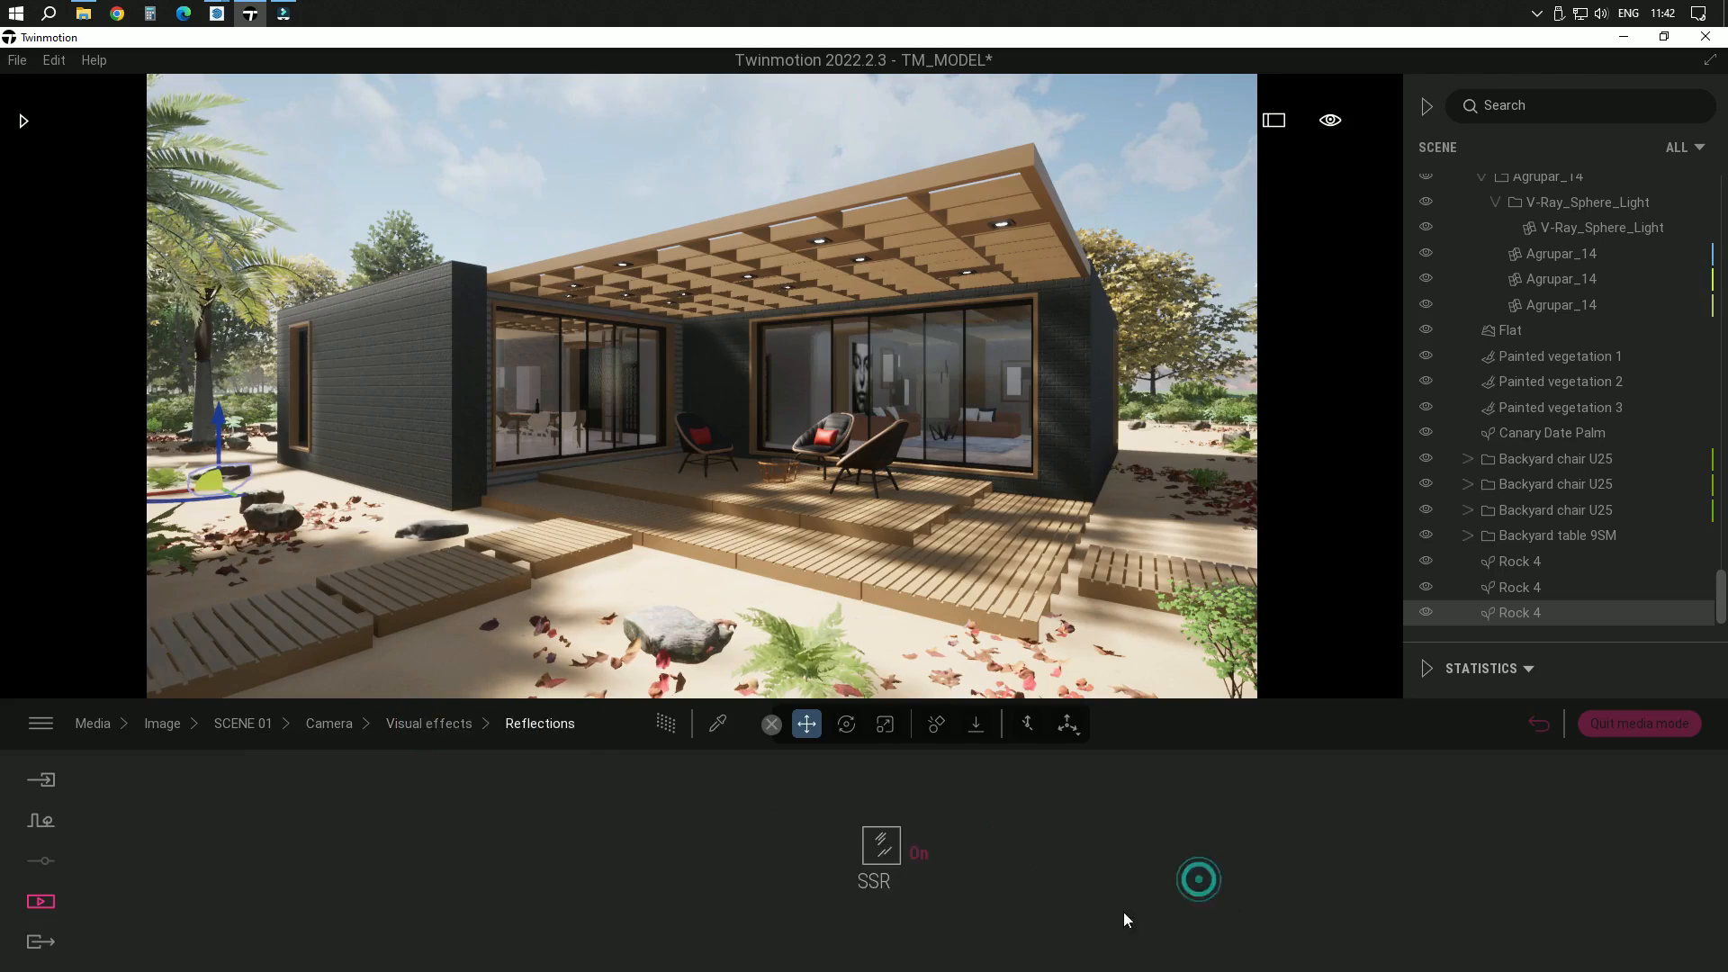
click(247, 724)
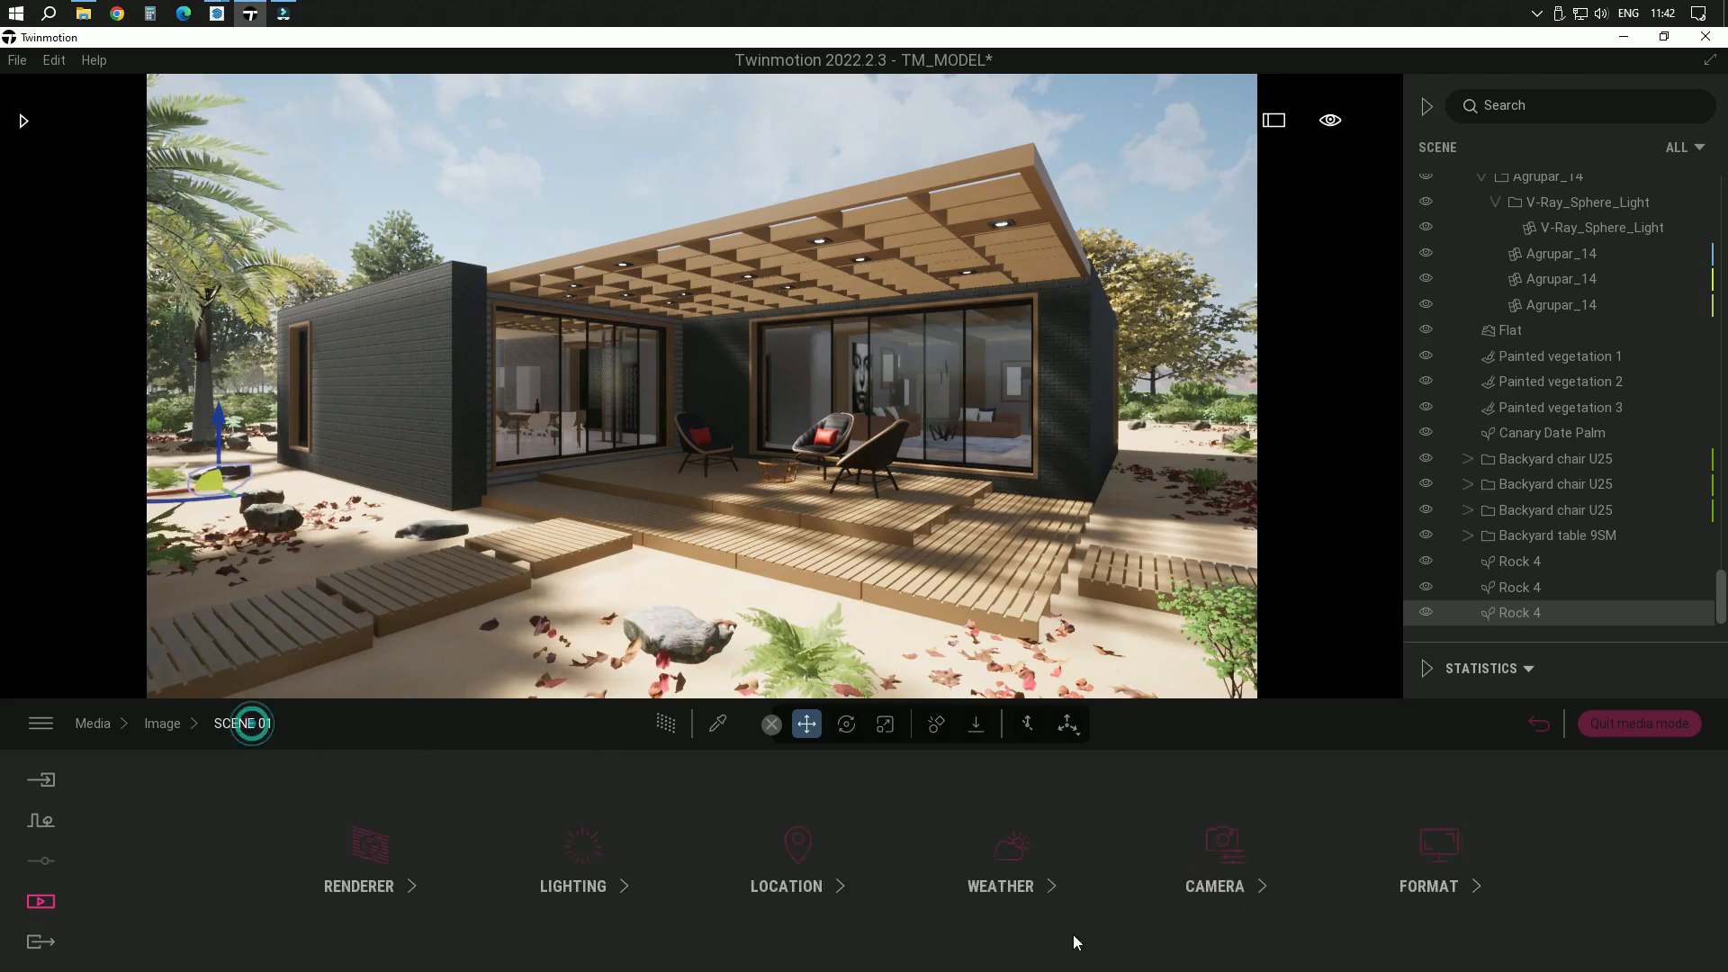
Readjust the white balance to 6667K in the scene's lighting settings
click(583, 882)
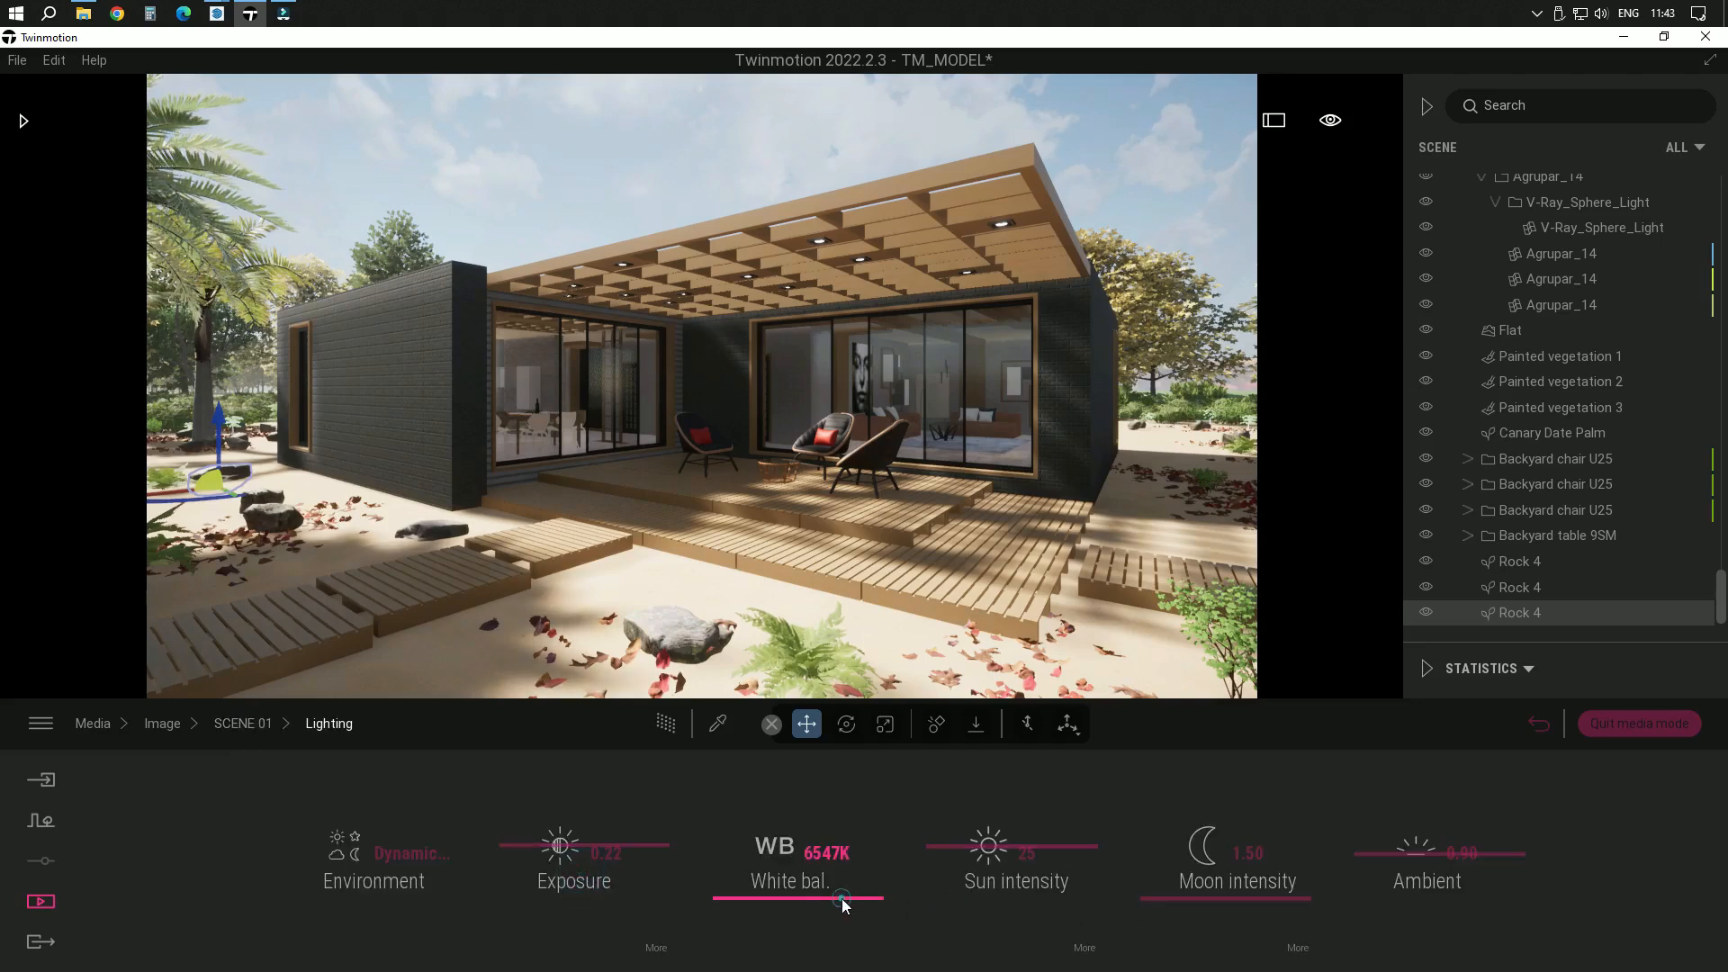
drag(842, 904, 845, 892)
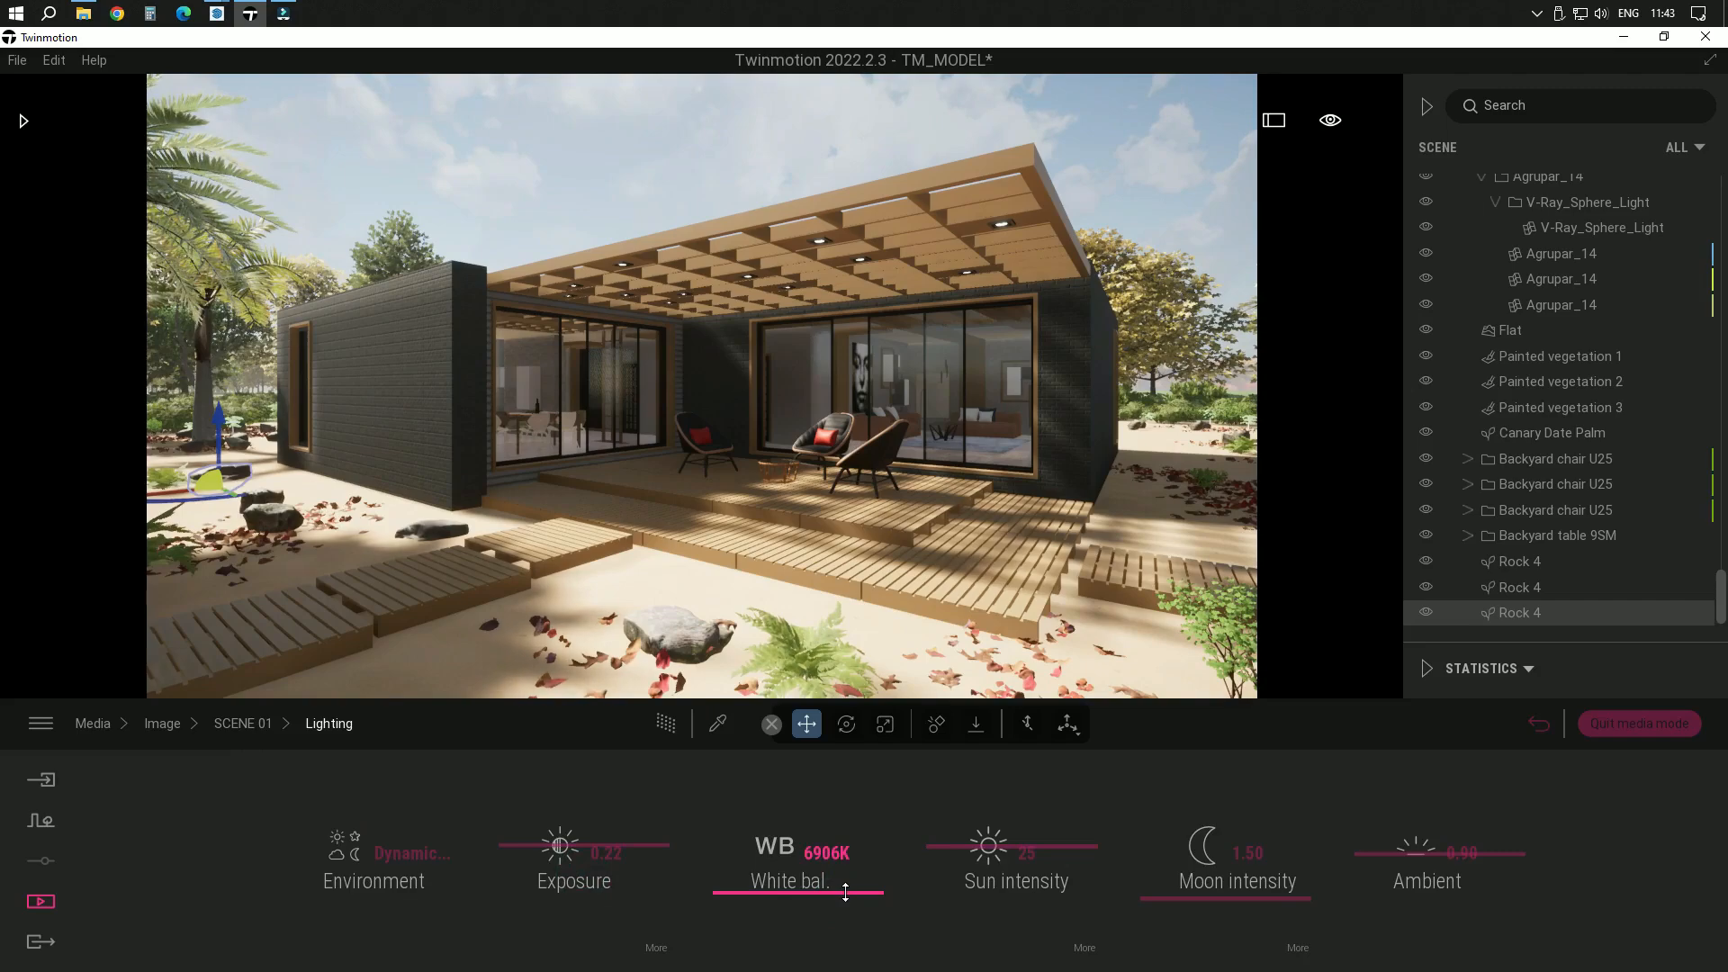
drag(845, 892, 844, 896)
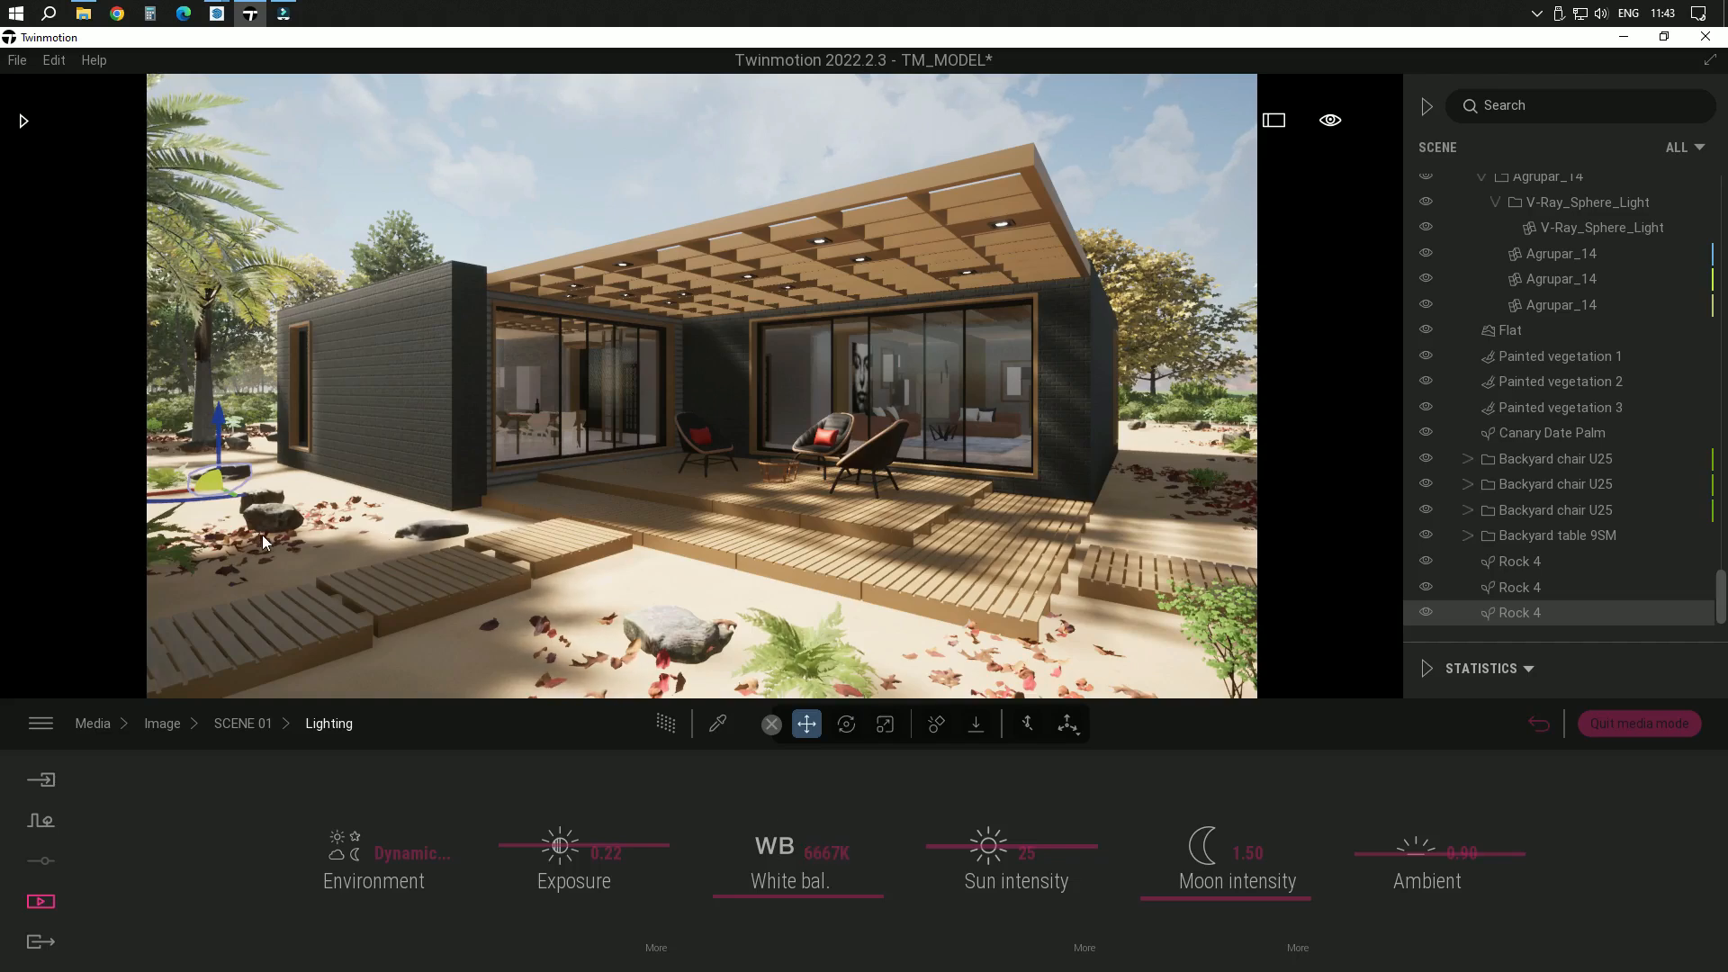
Review the output format settings of SCENE 01 and reopen its settings from the image list
click(245, 722)
click(1422, 863)
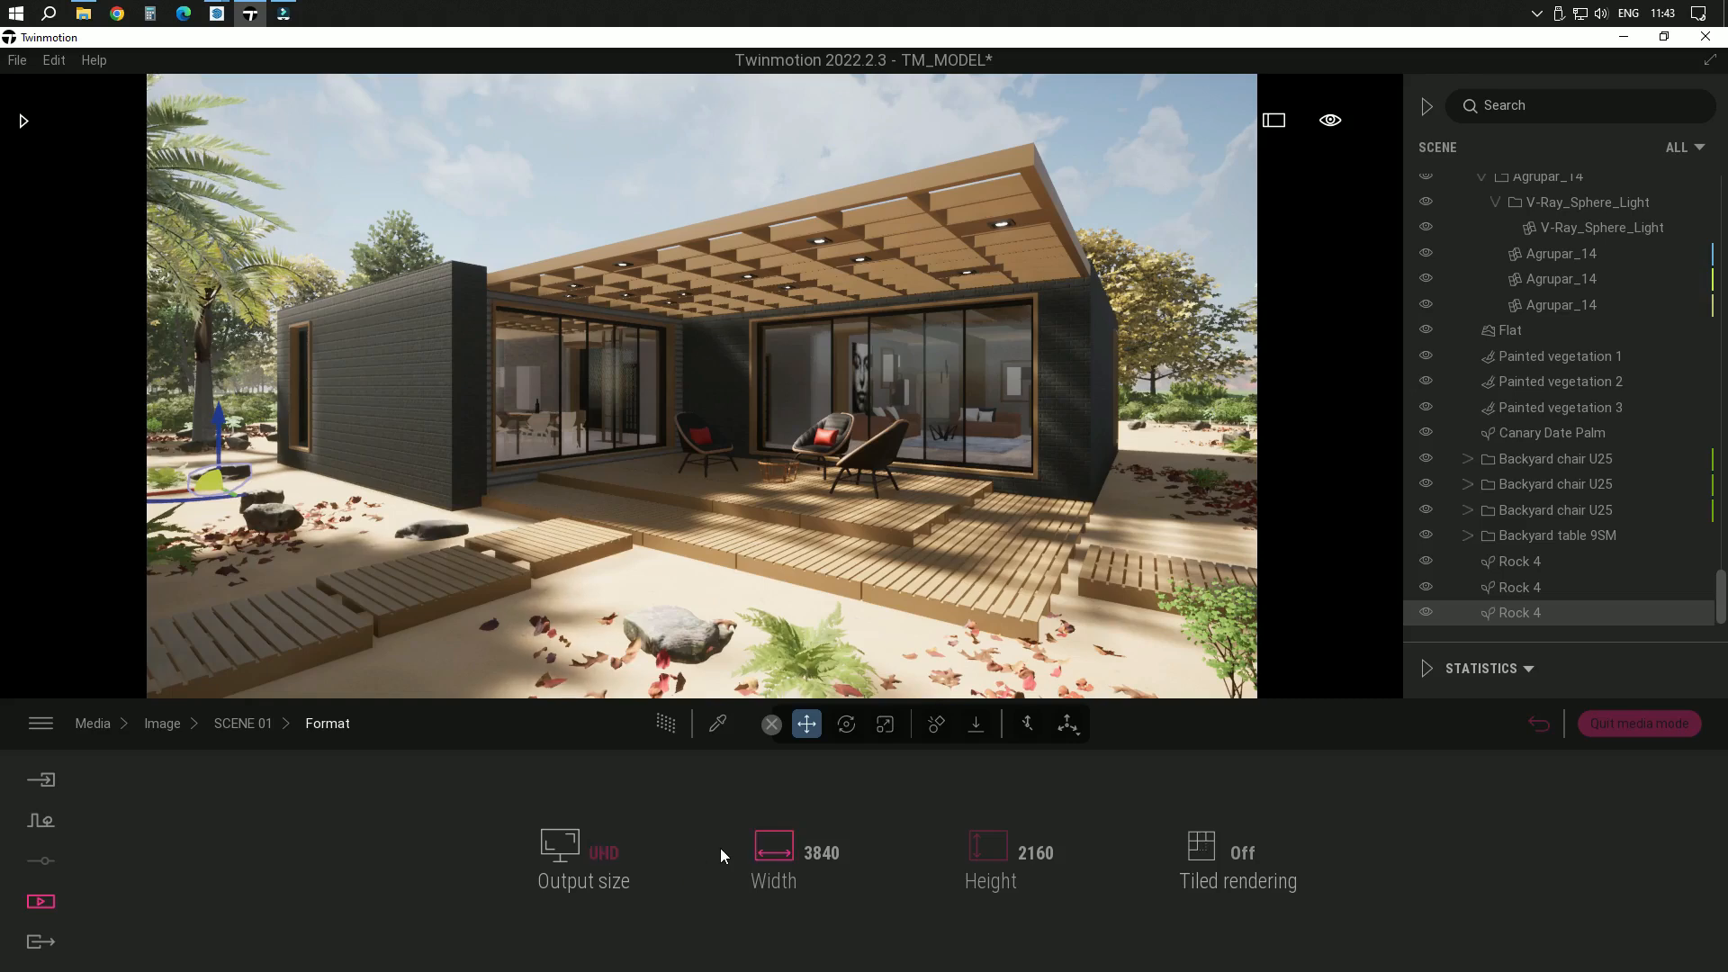
click(229, 725)
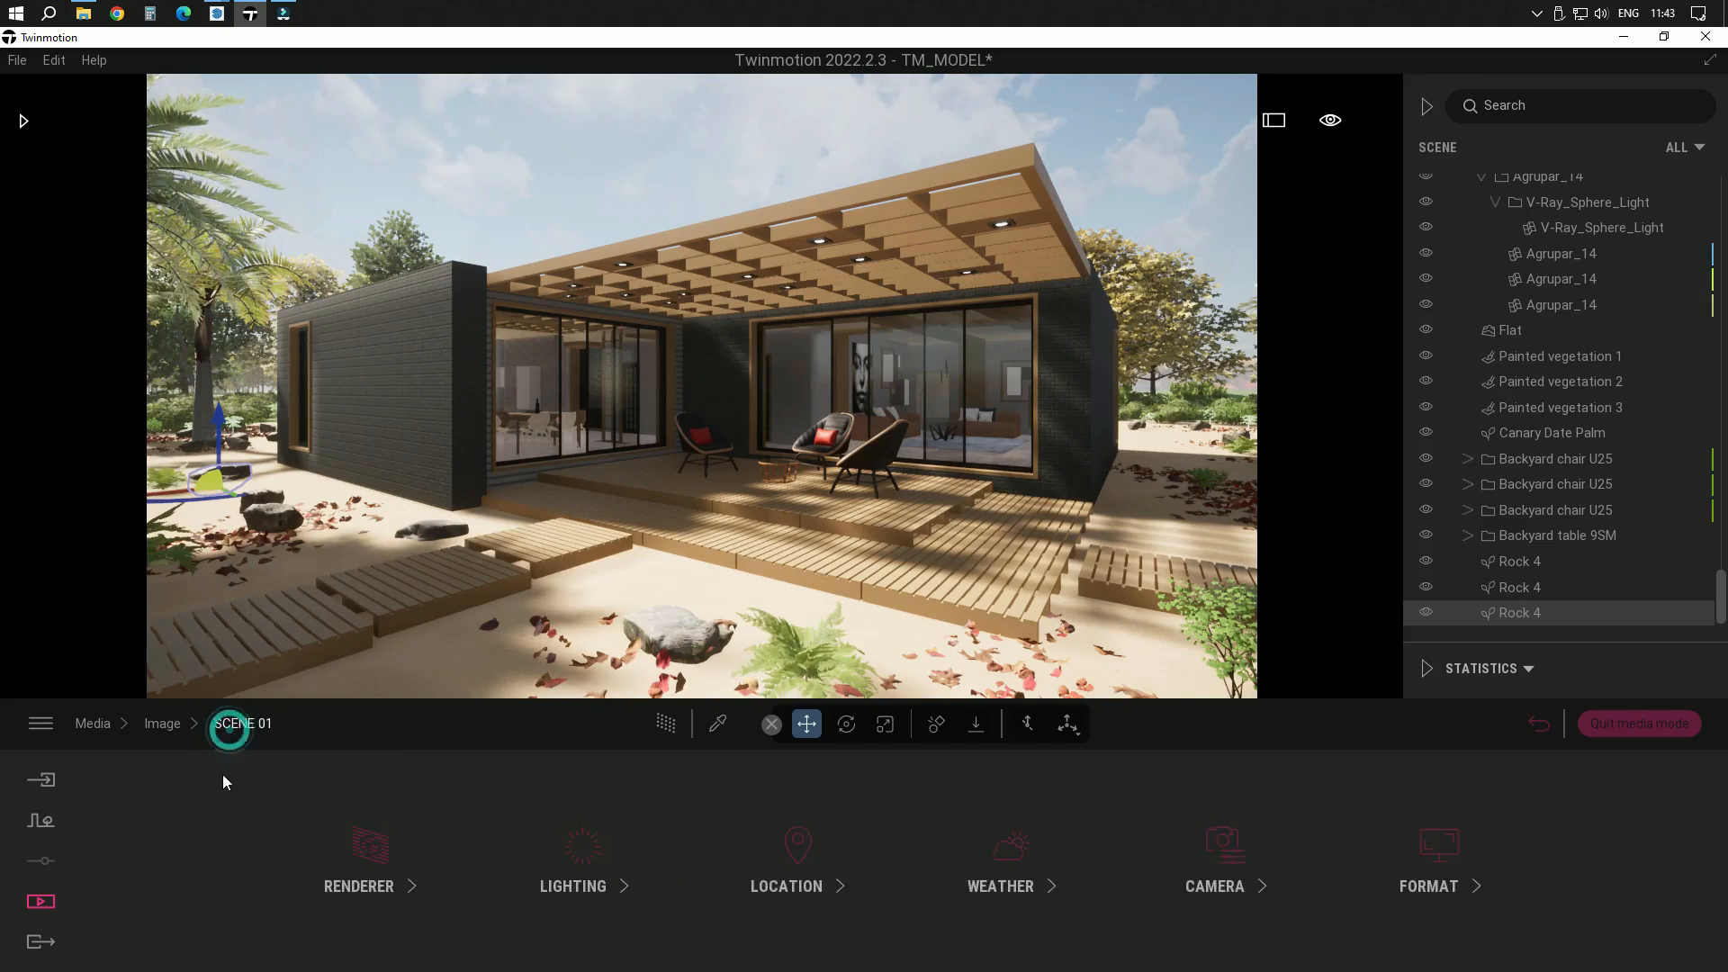
click(158, 722)
click(367, 814)
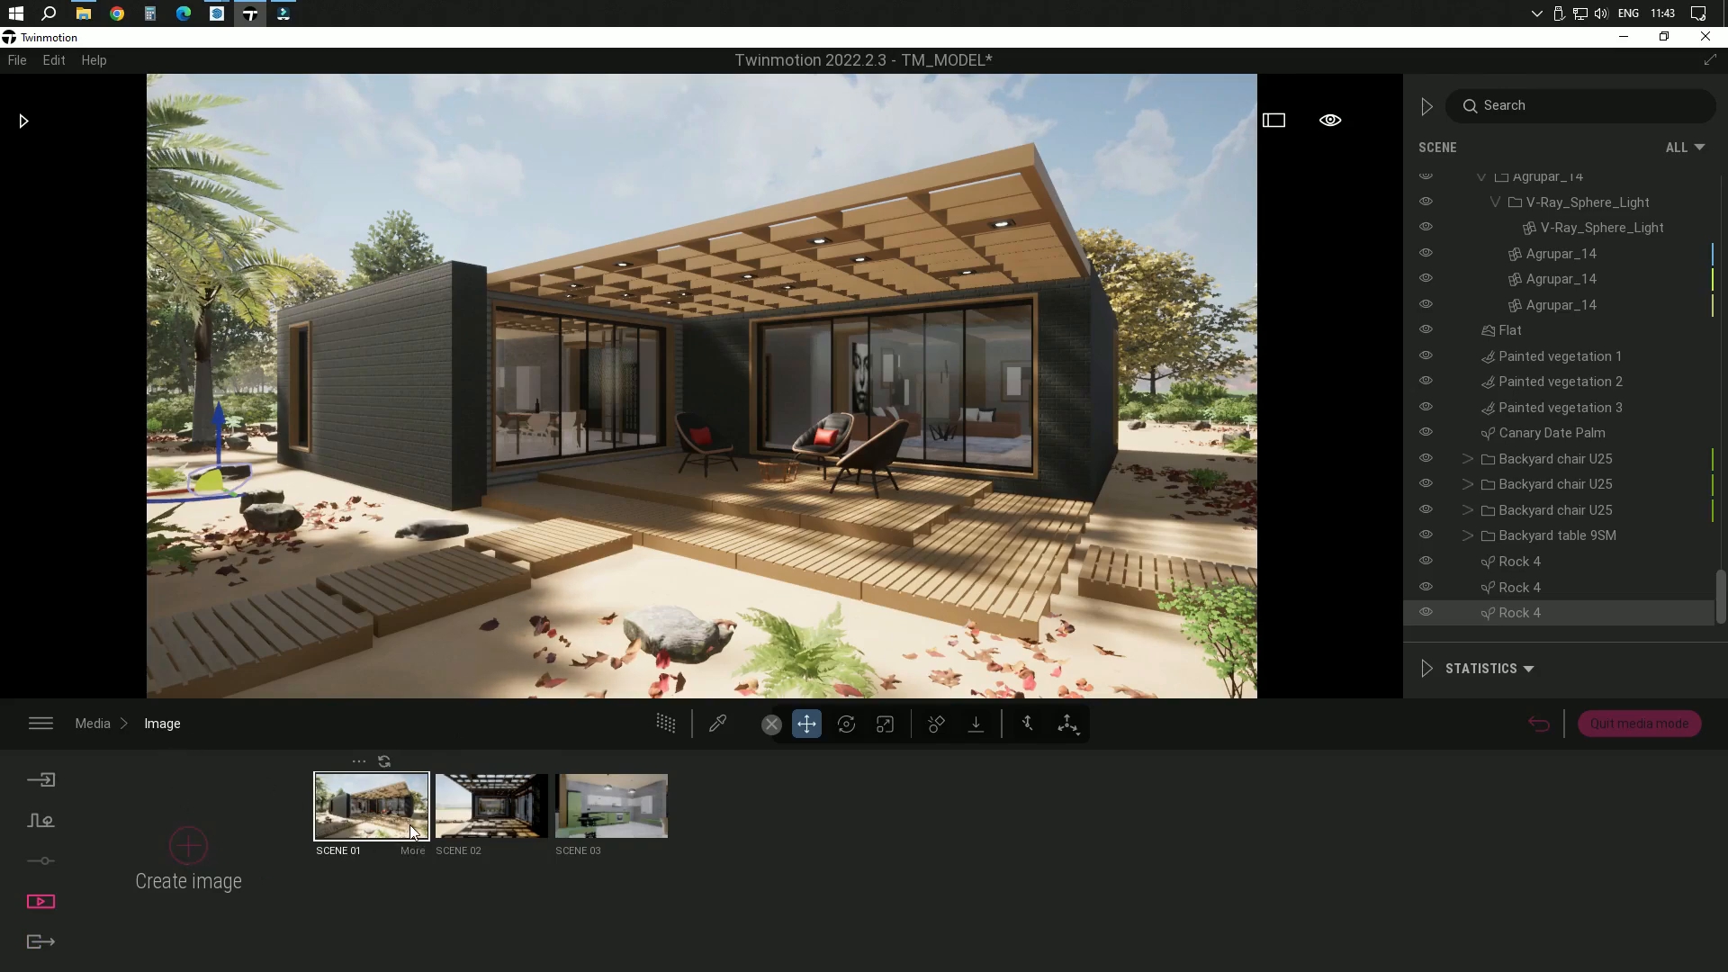
click(387, 806)
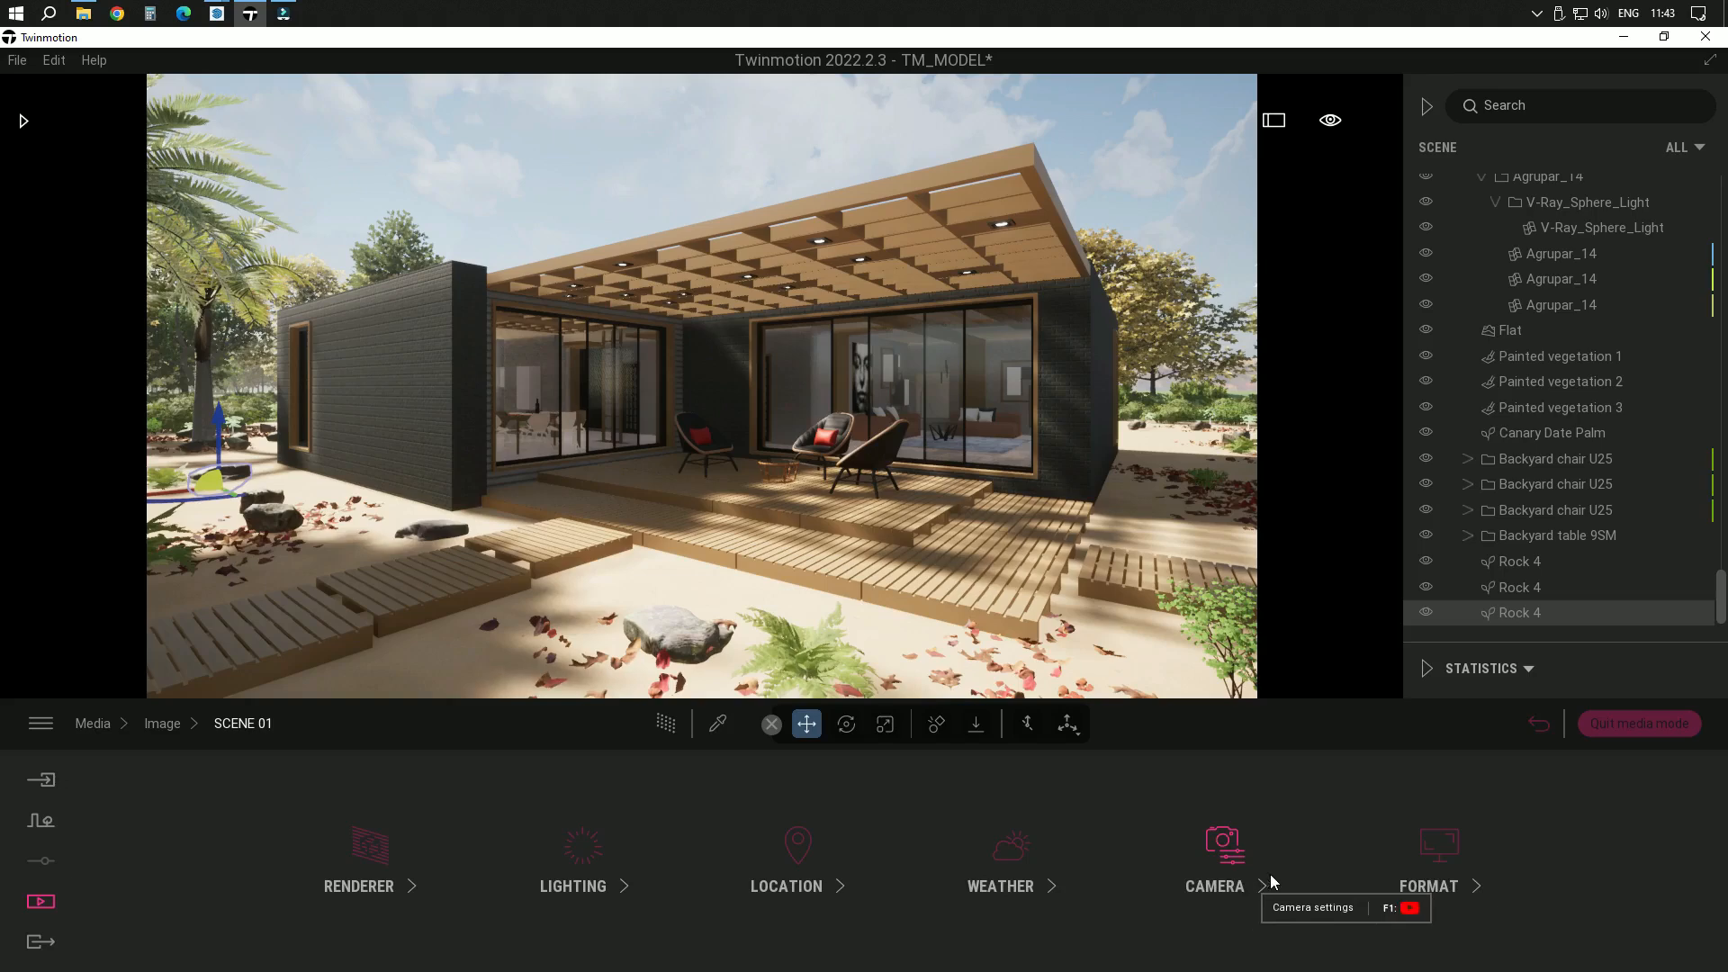
Adjust SCENE 01's north offset, leaving it at 0°, set its time of day to 13:23, and return to the image list
click(814, 889)
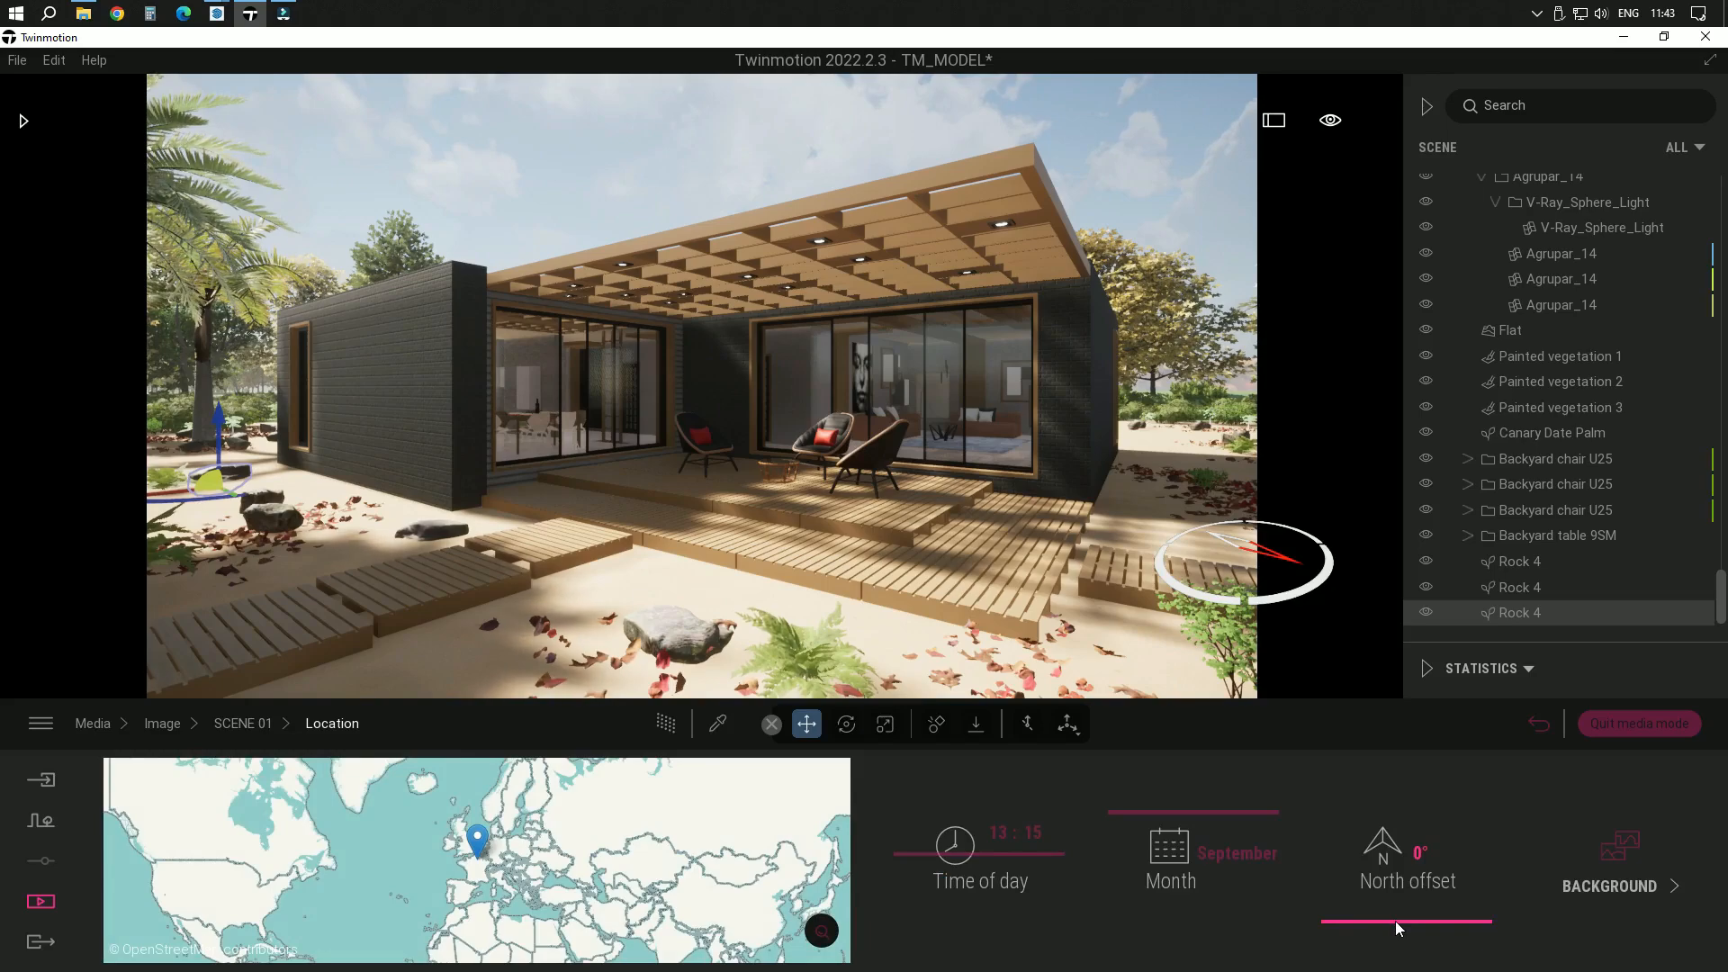
drag(1402, 914, 1459, 947)
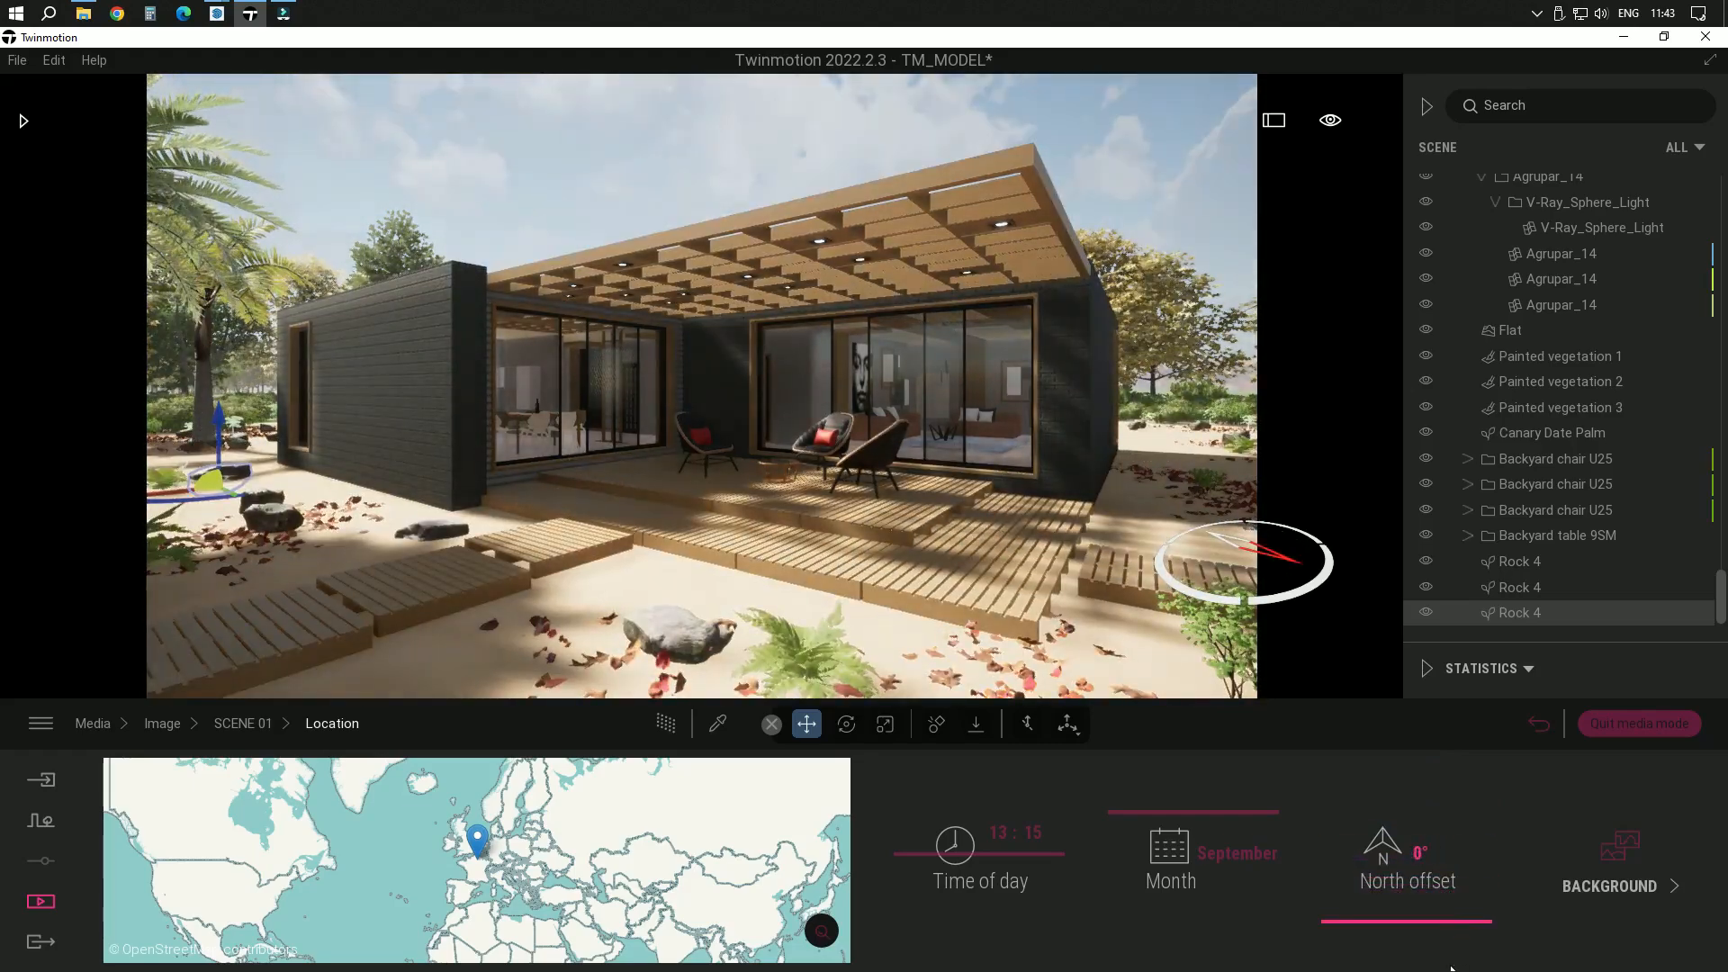
drag(1024, 855, 1030, 855)
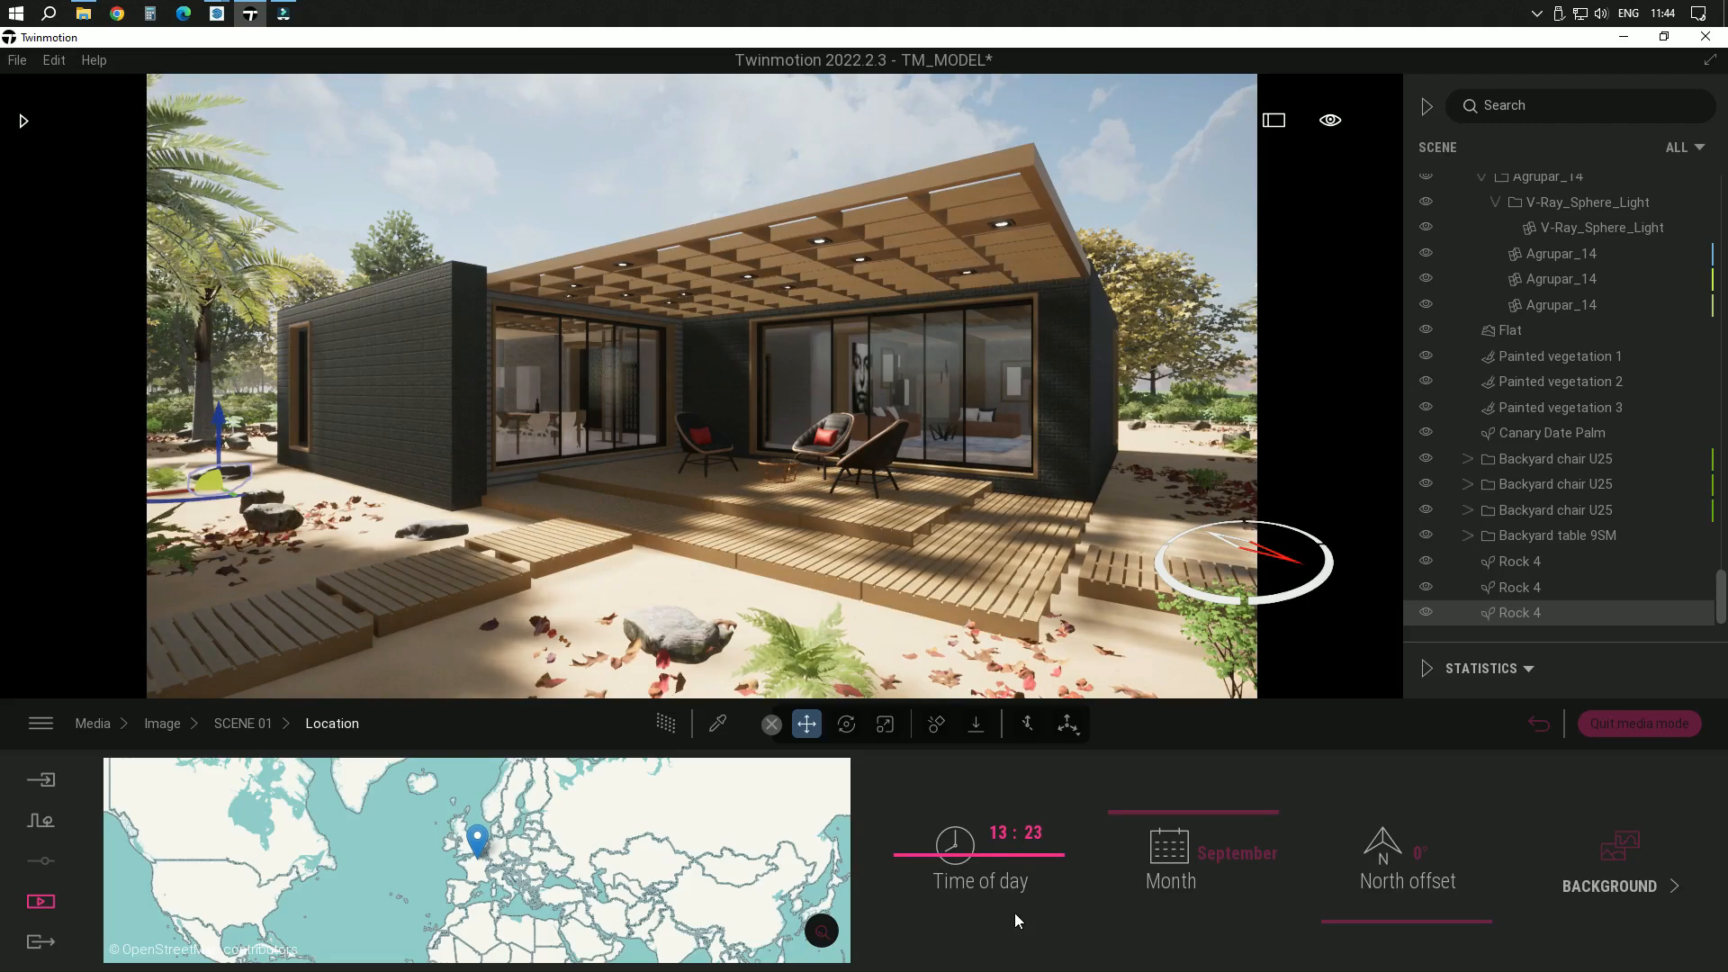
click(160, 724)
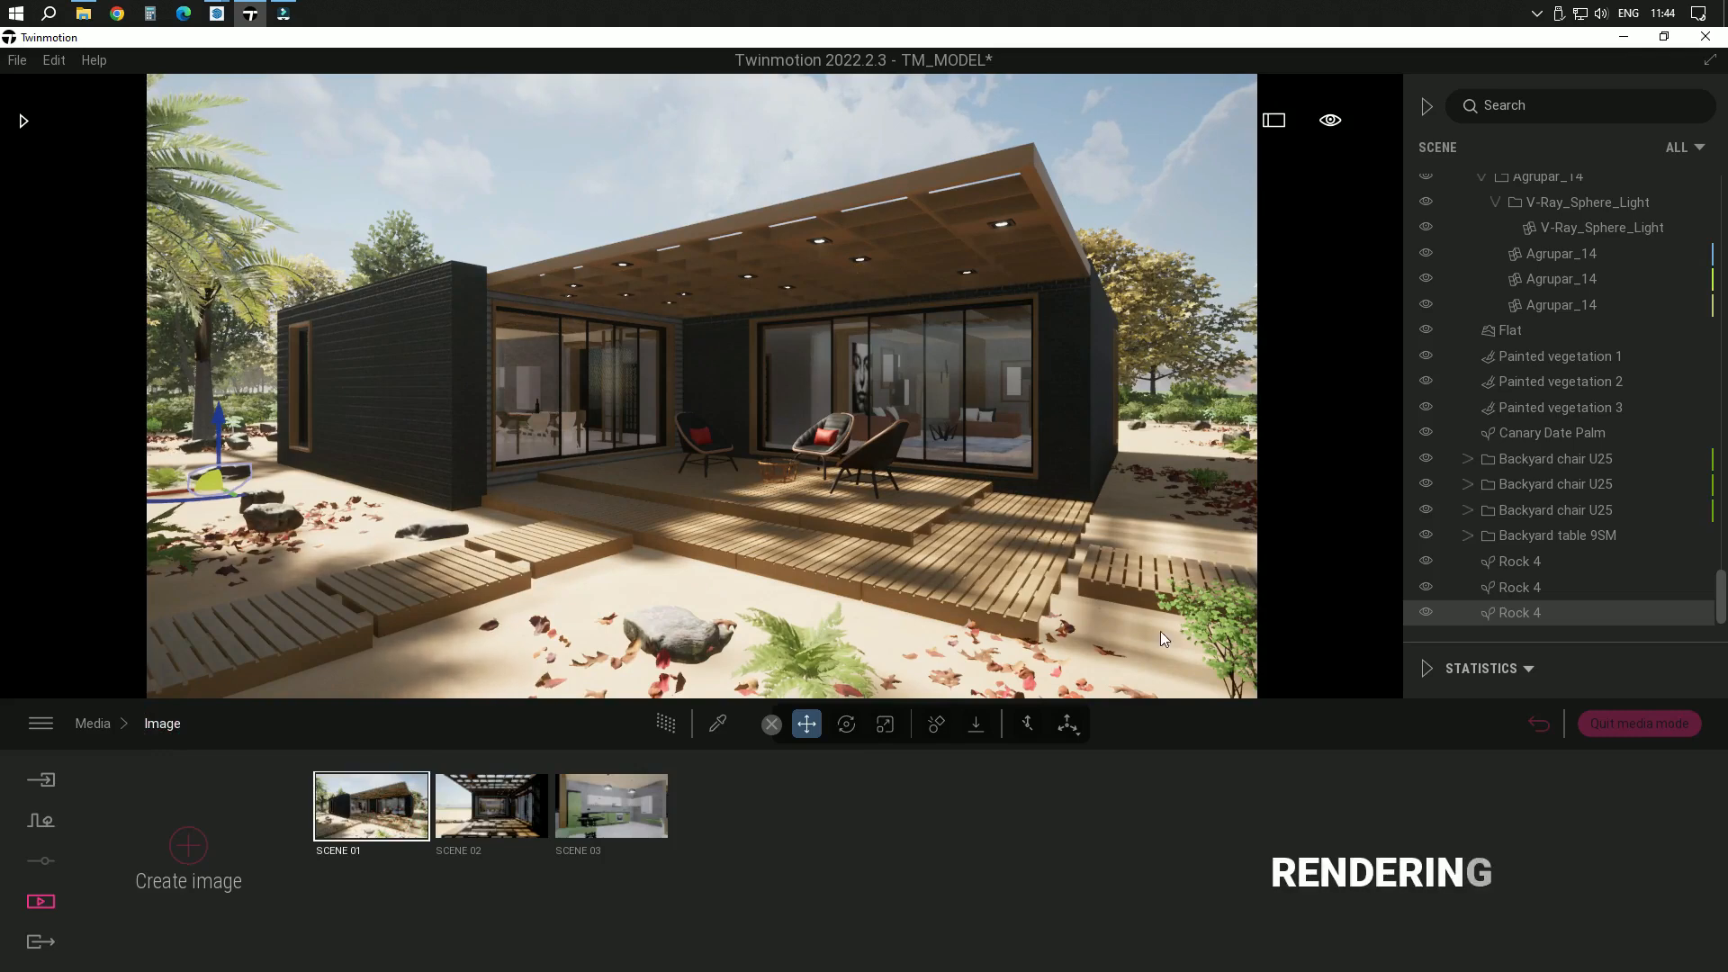
Choose SCENE 01 as the local image to export and toggle the Path Tracer filter in the media selection
click(38, 940)
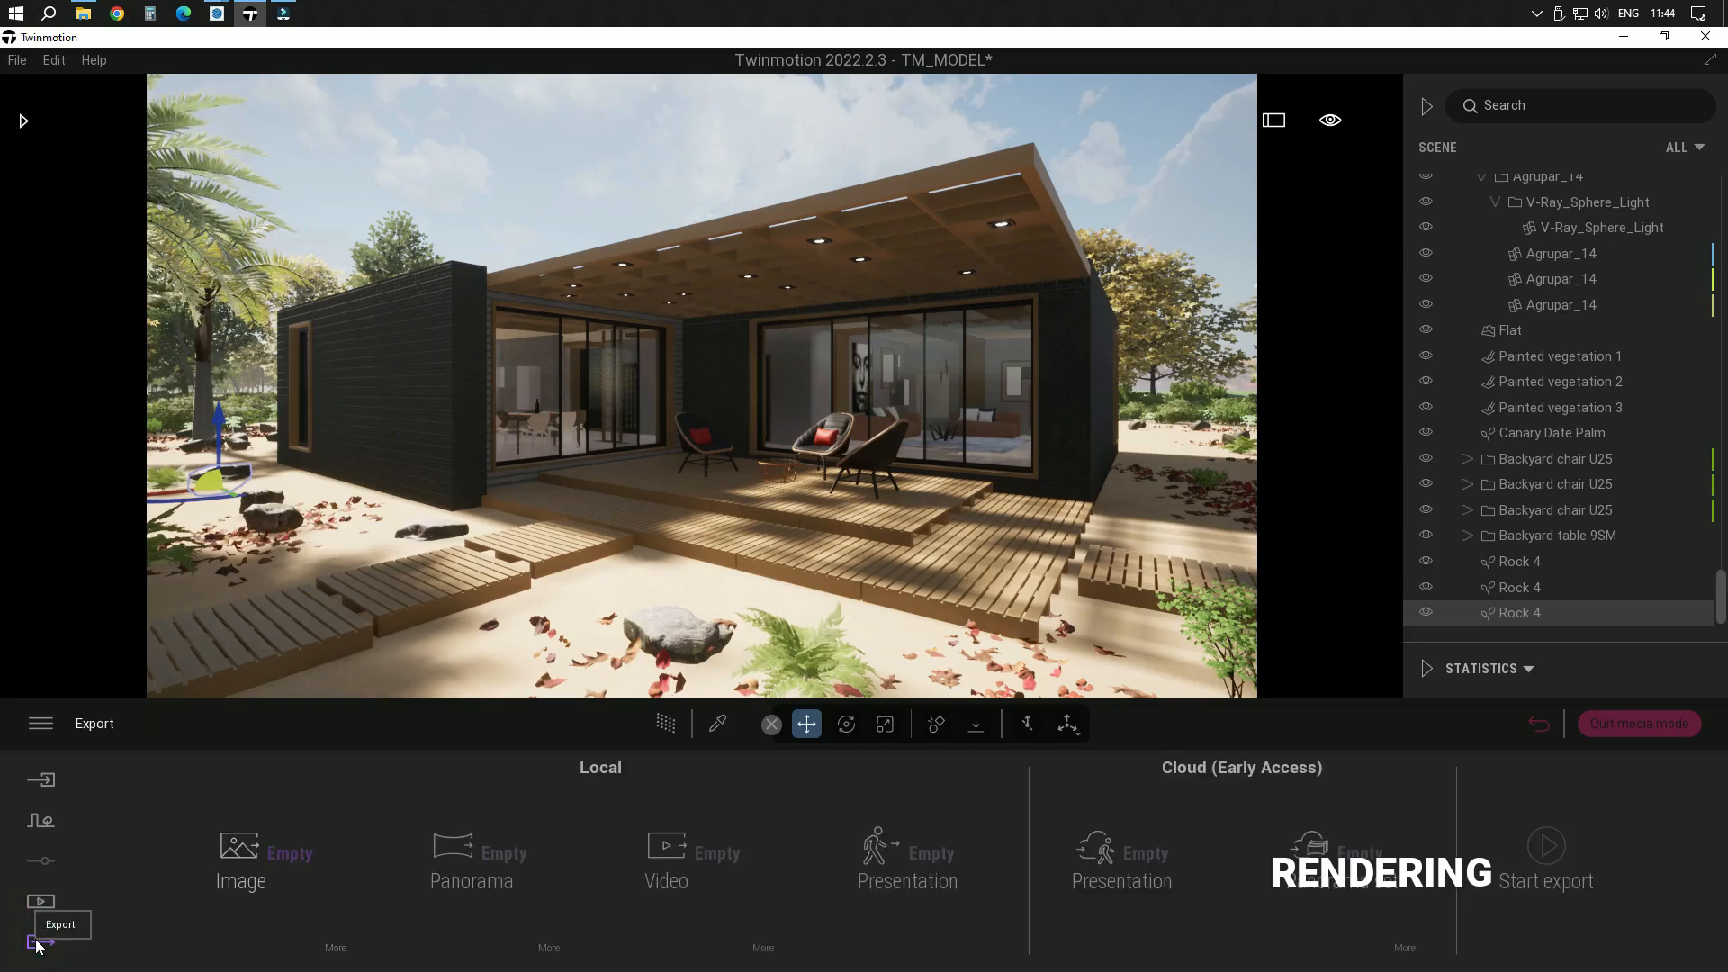
click(255, 851)
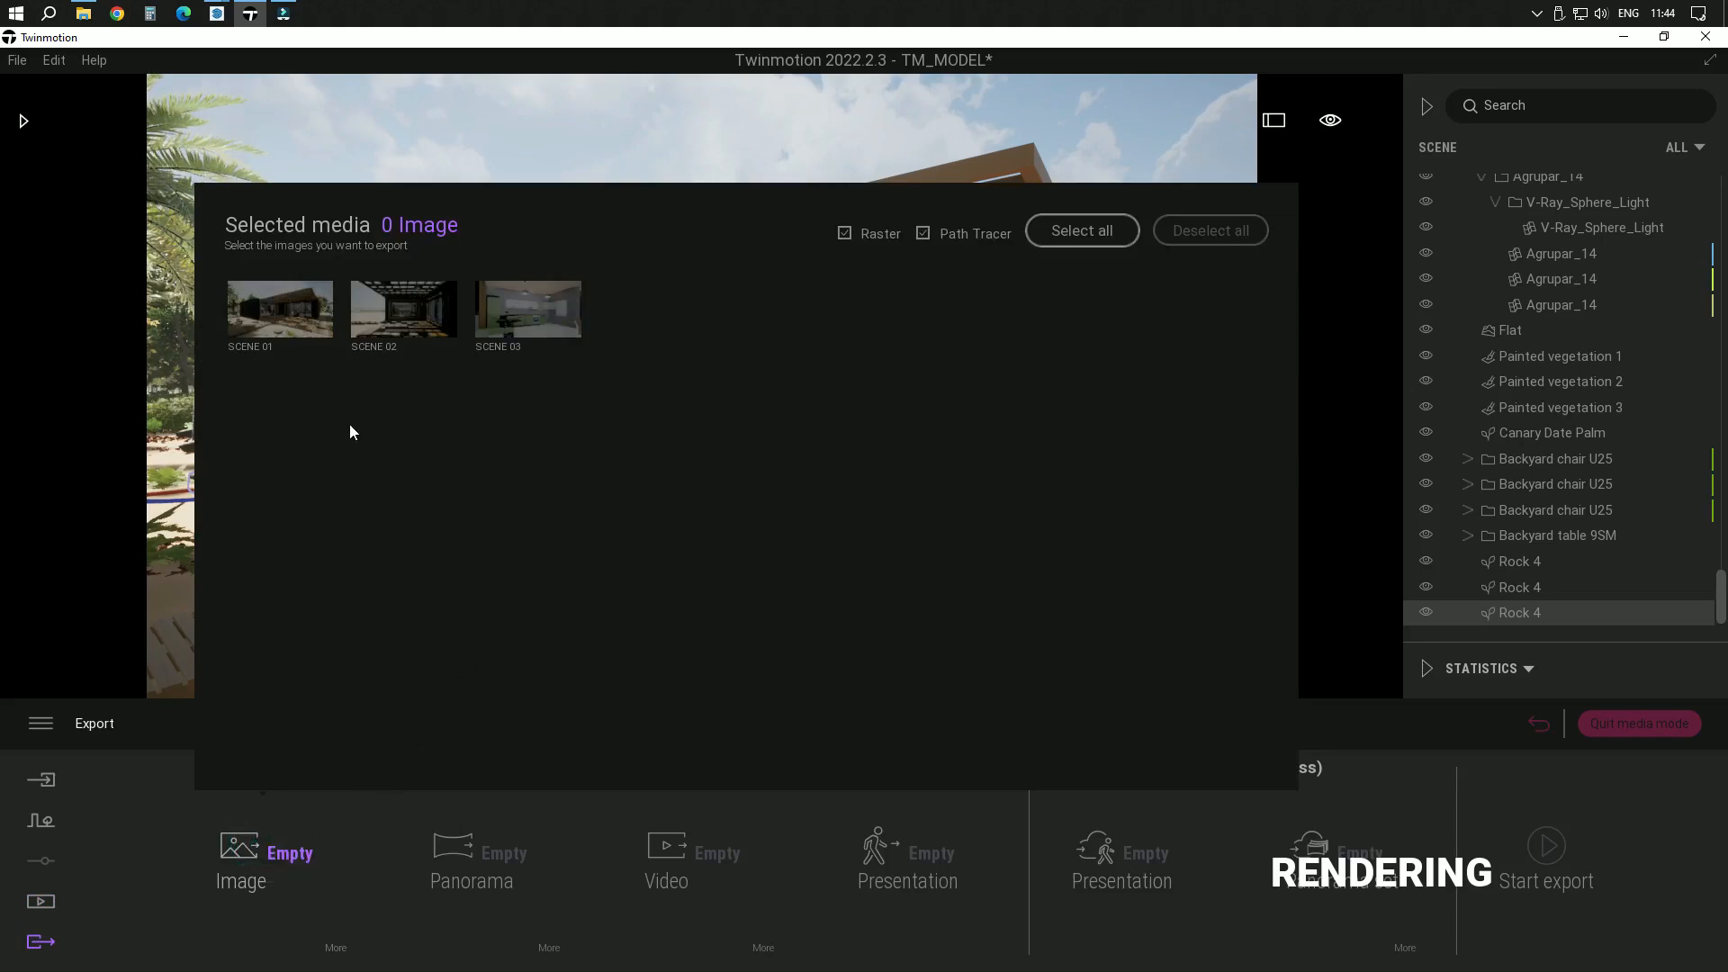
click(272, 312)
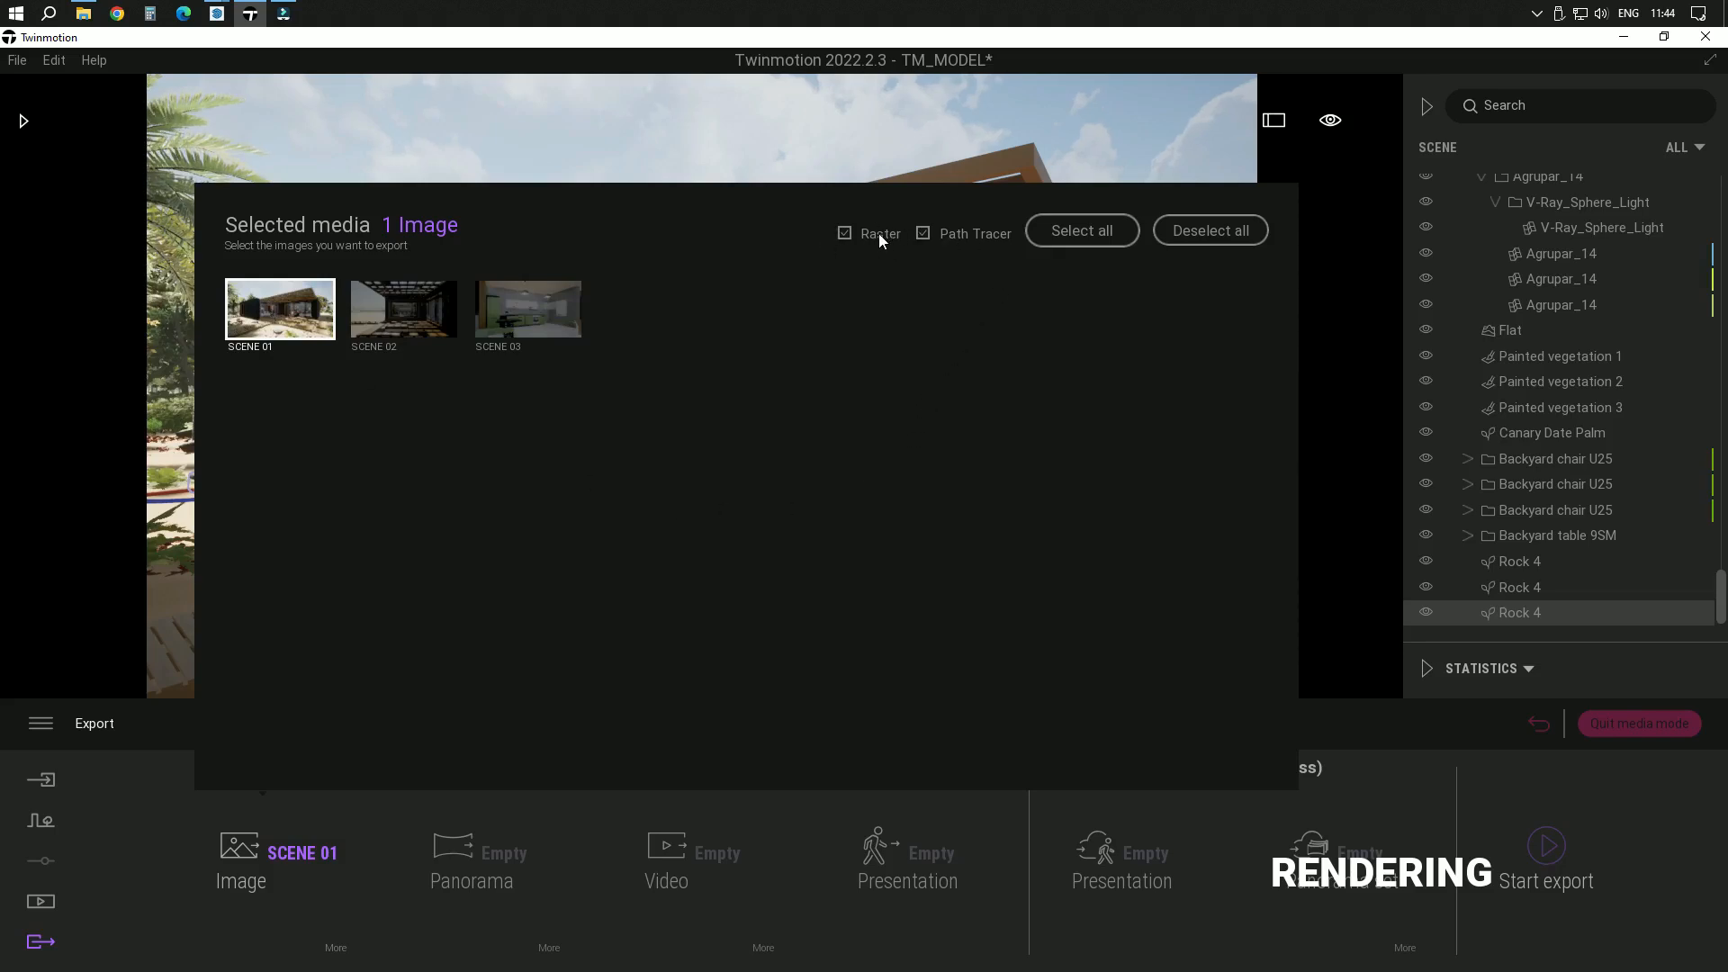
click(925, 232)
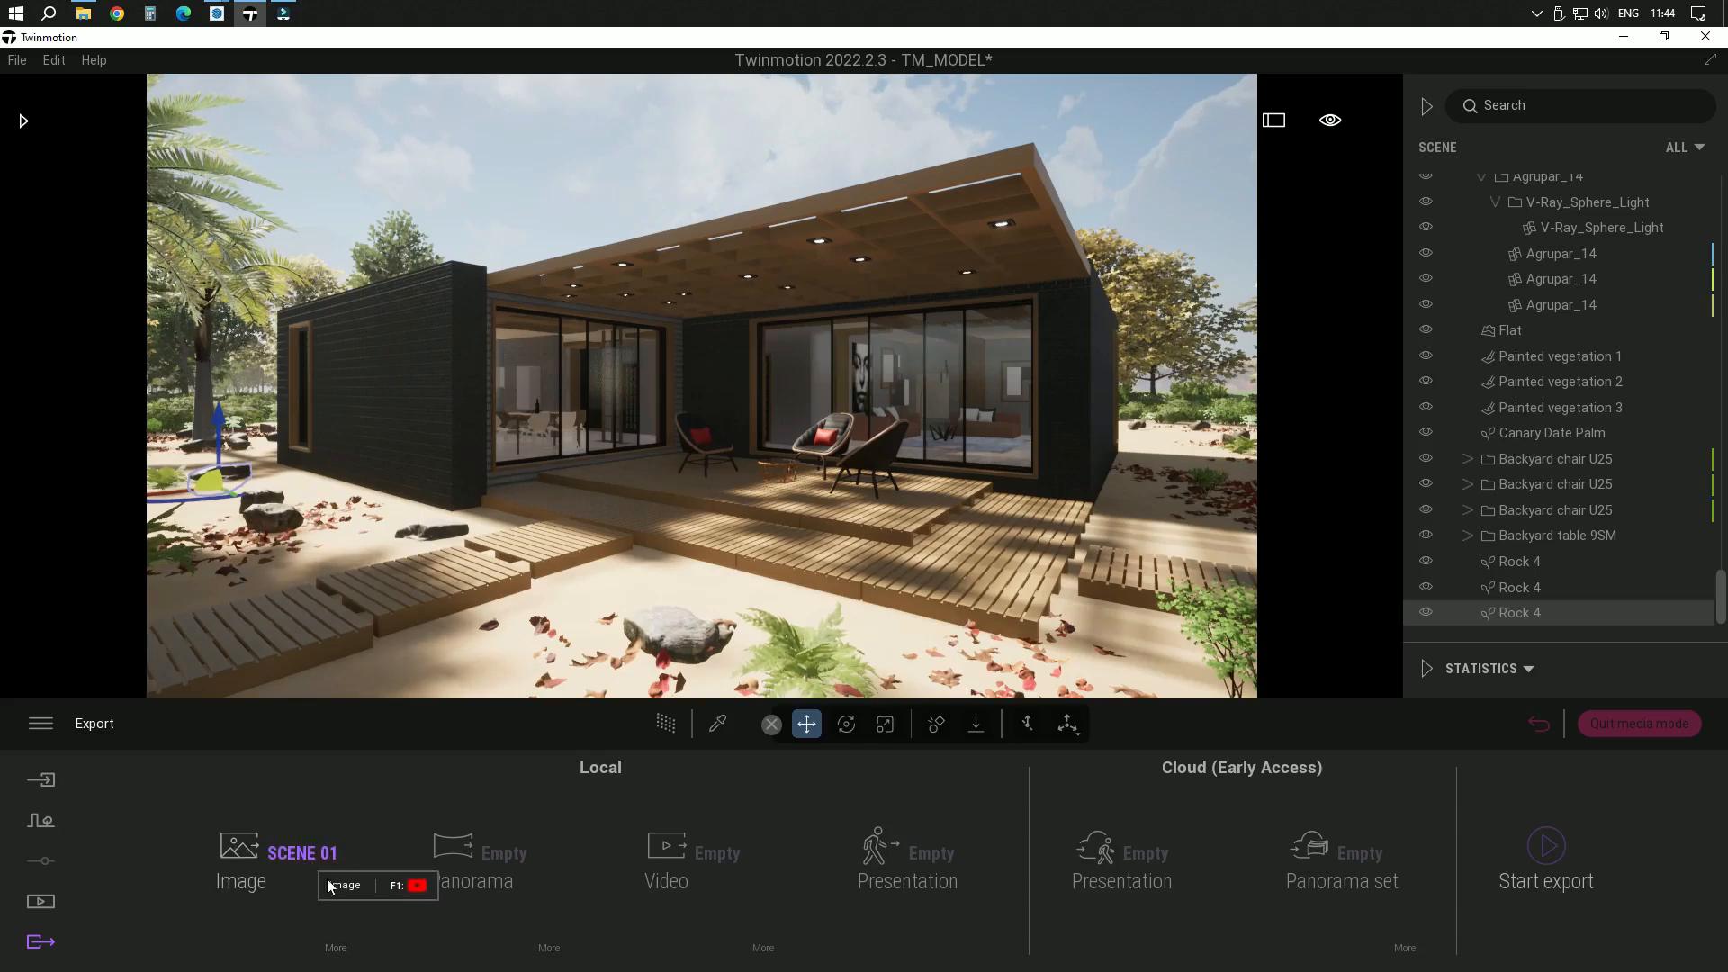
Configure the image export settings to JPG format, High refinement and Max lighting on, and return to the export overview
click(341, 951)
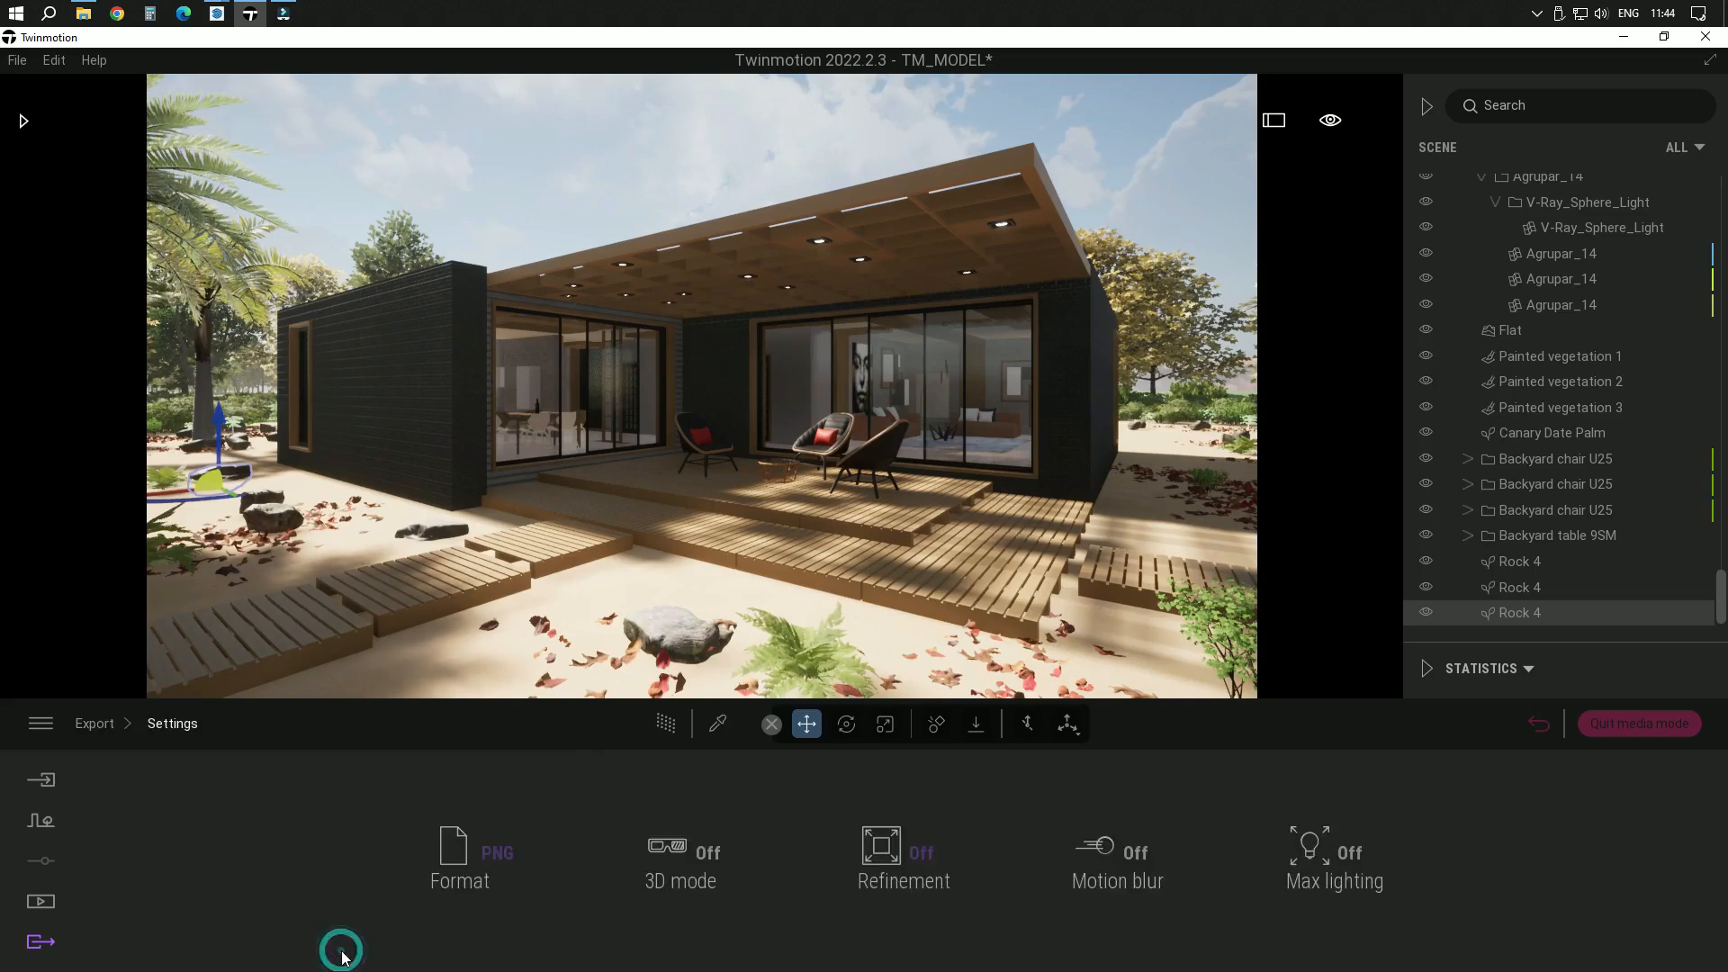
click(467, 850)
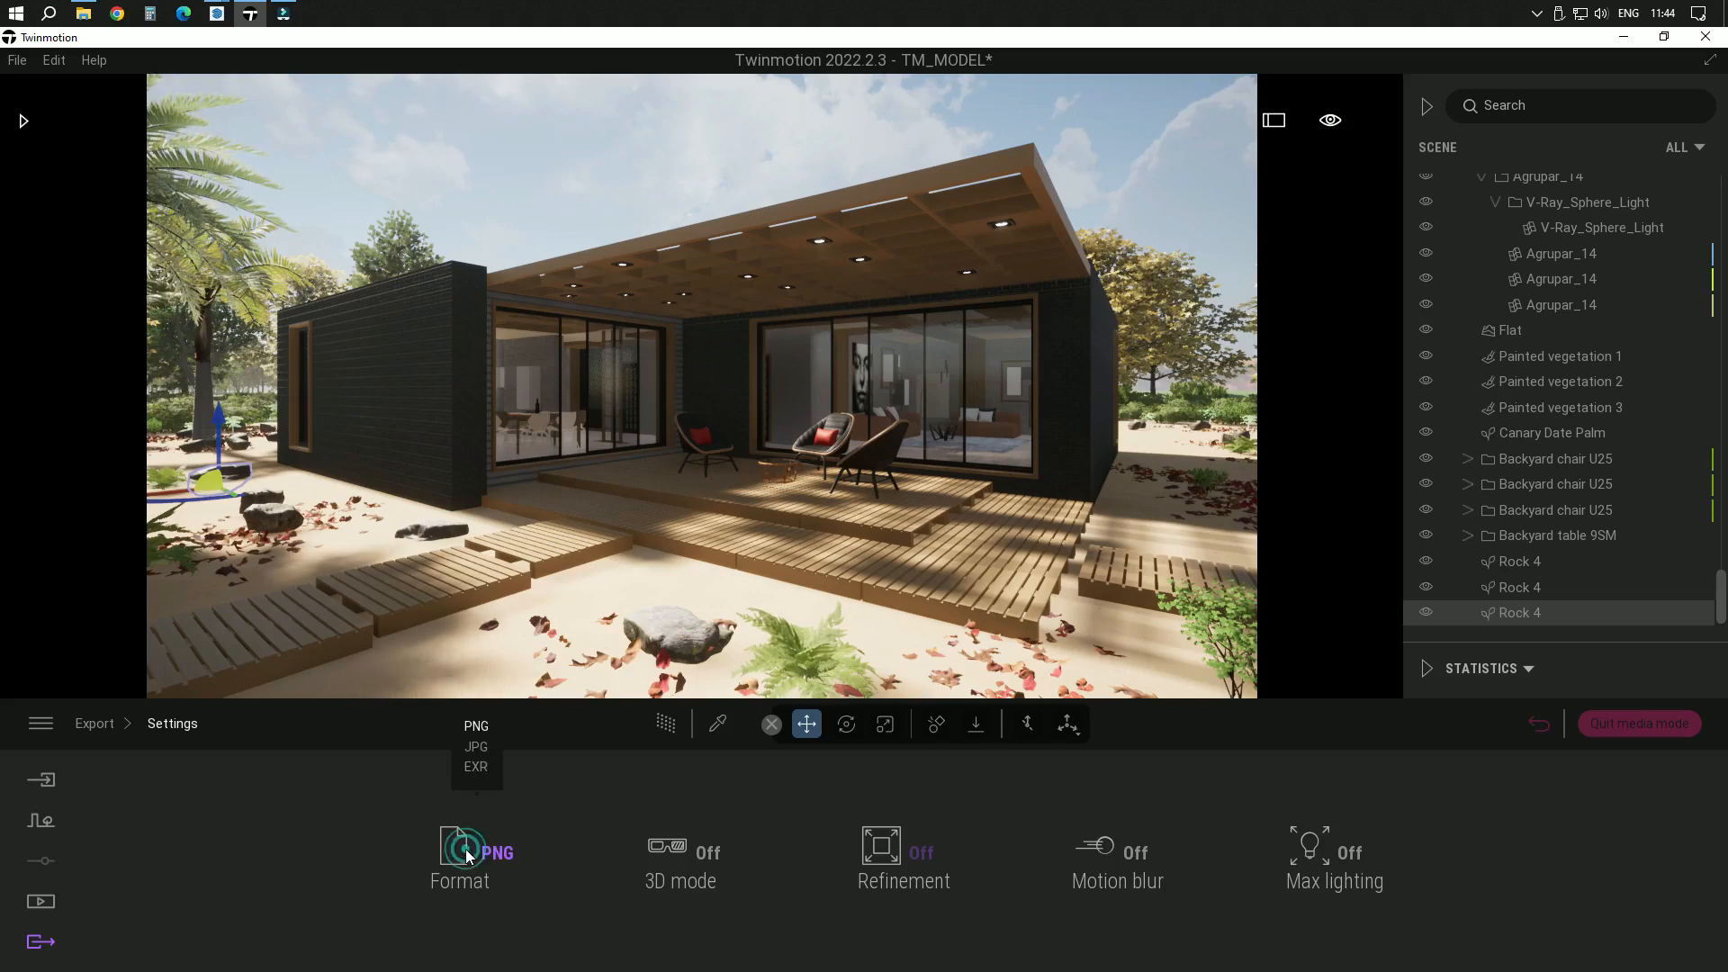
click(477, 747)
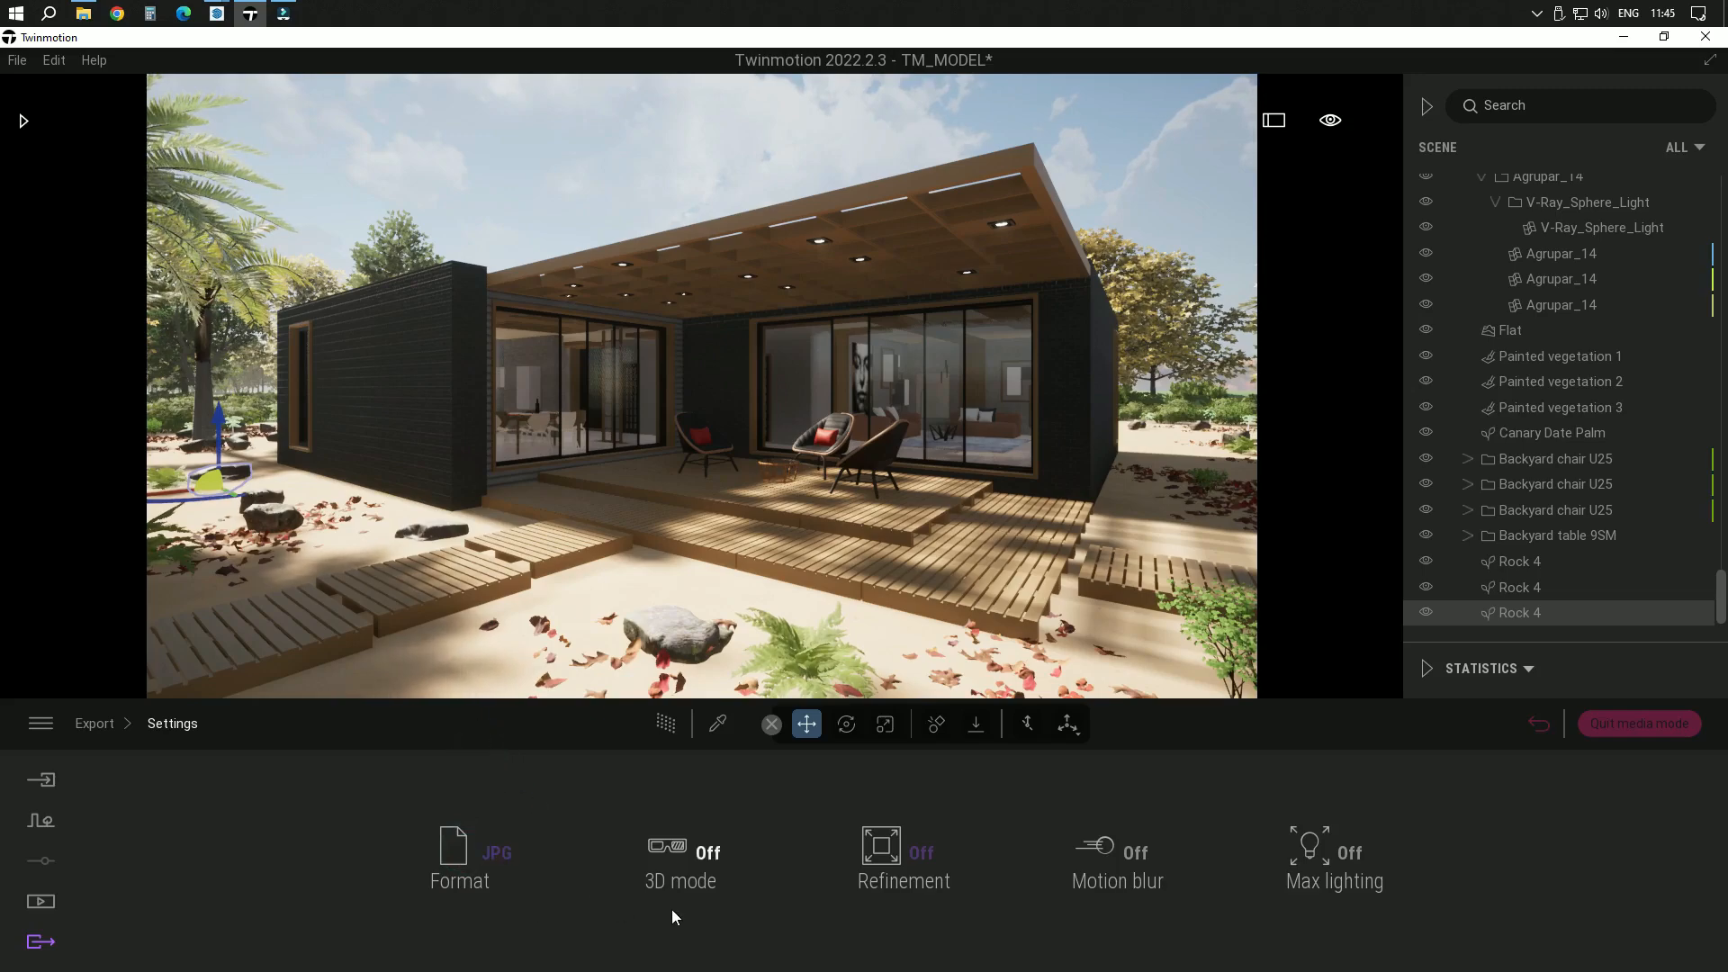
click(887, 855)
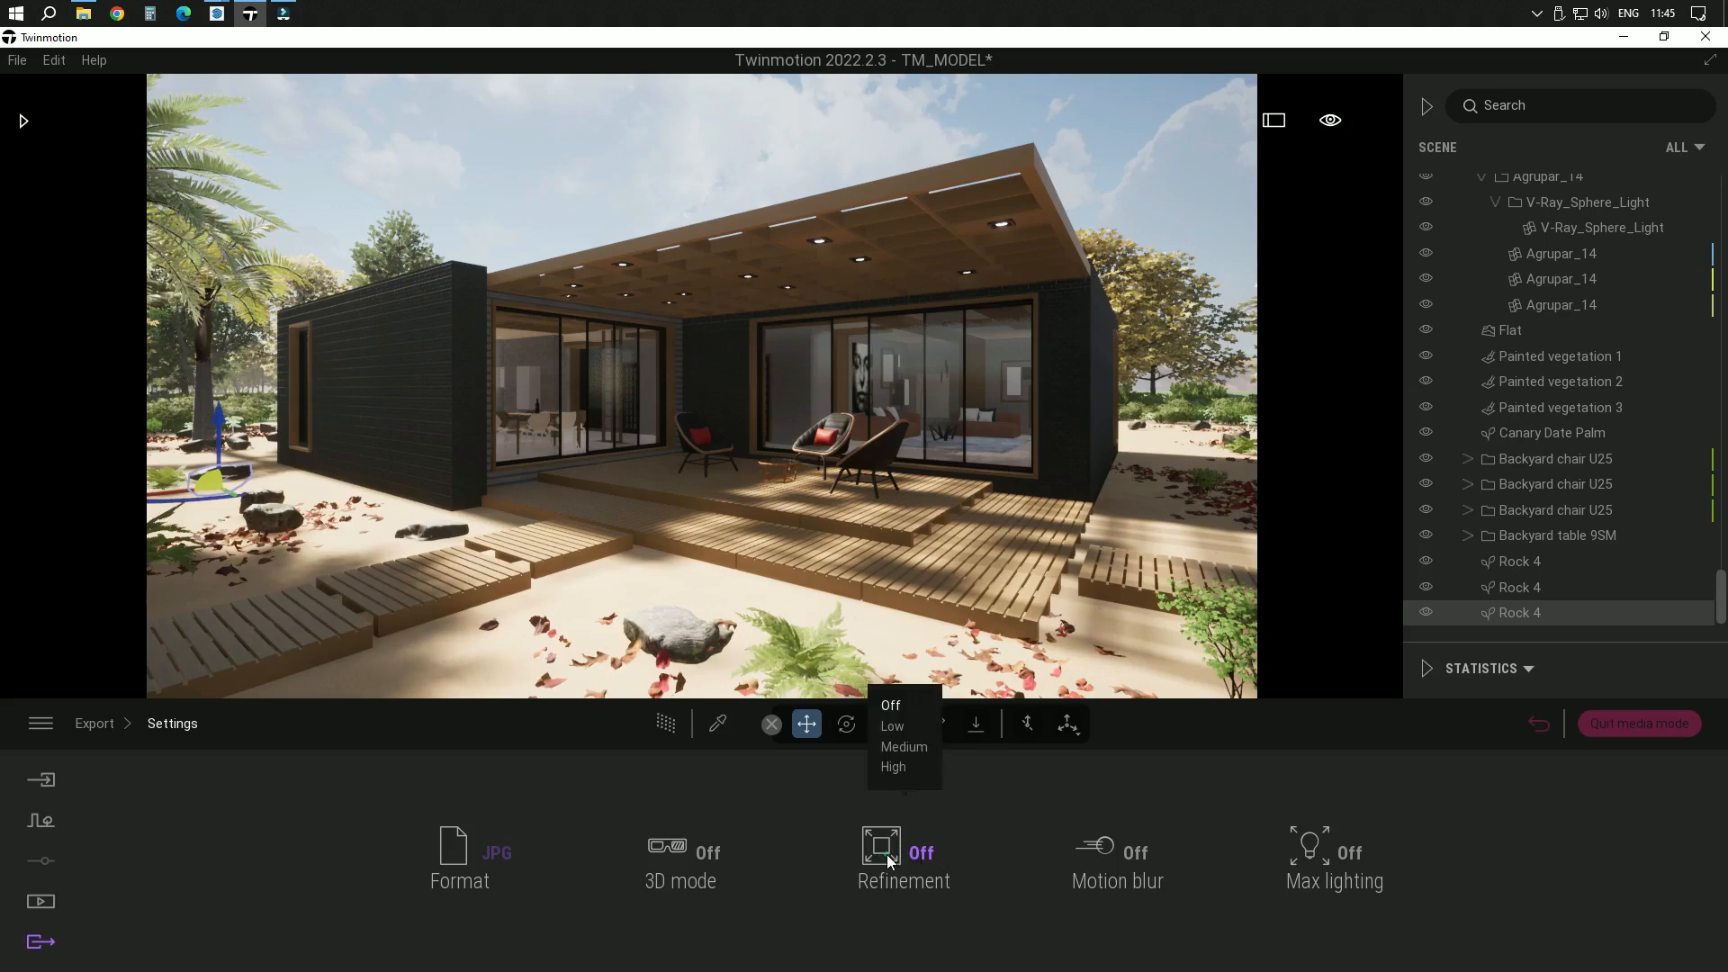
click(902, 768)
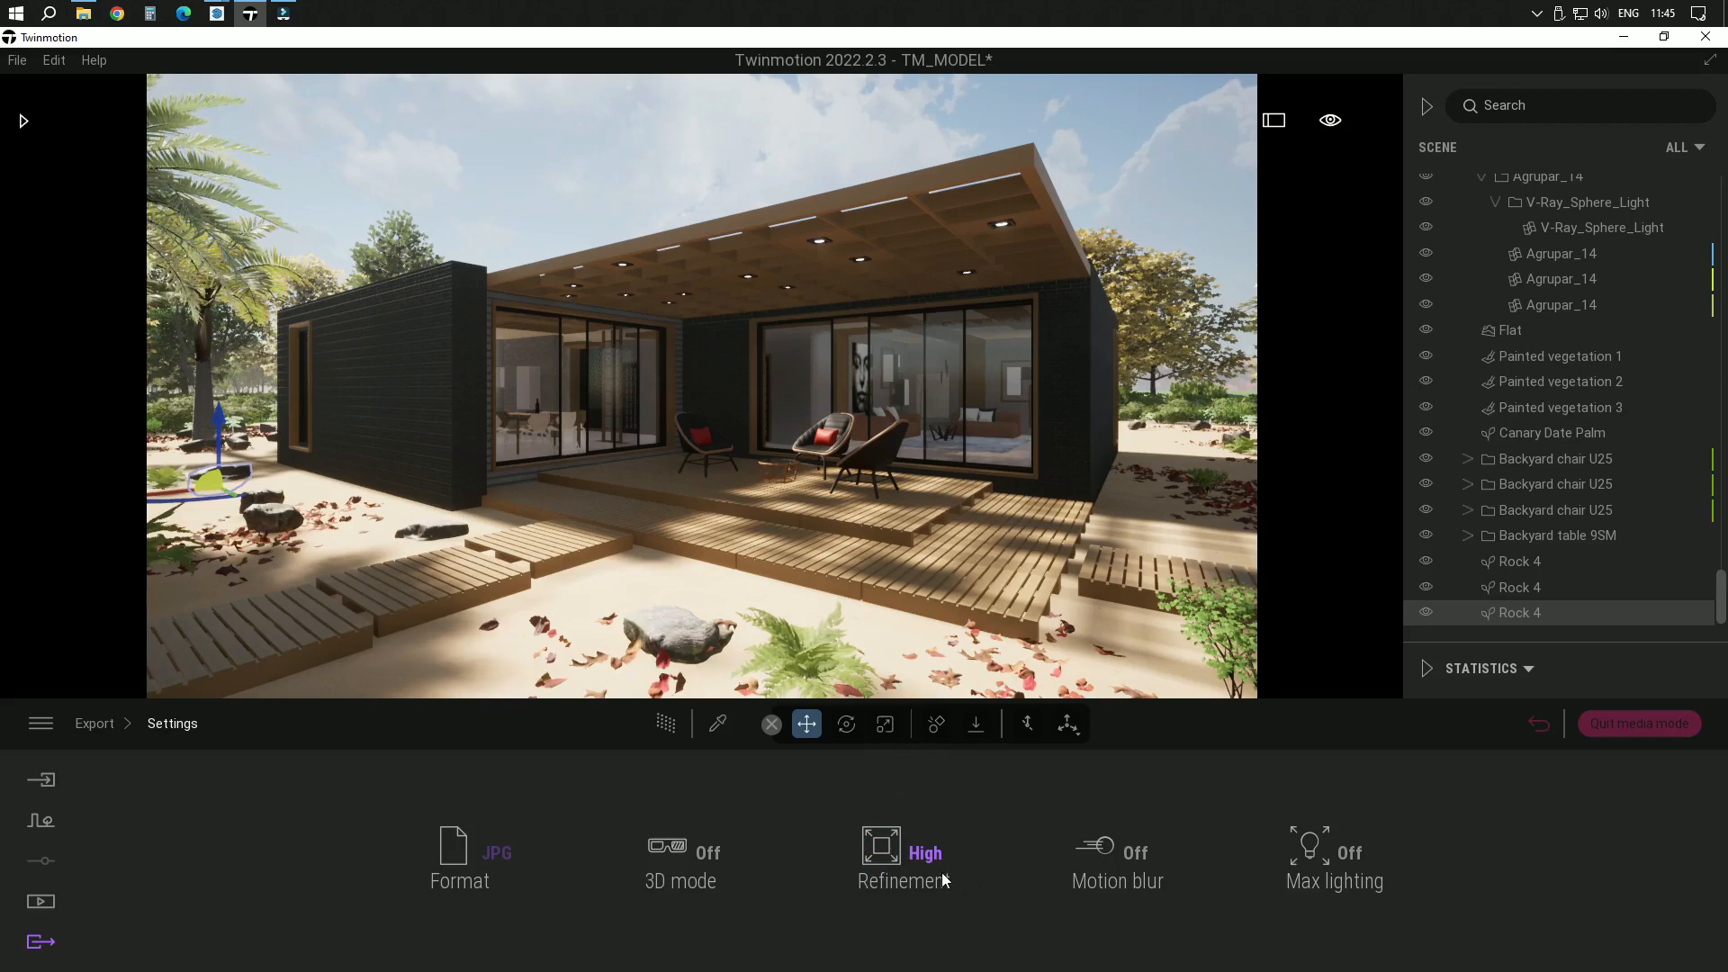
click(1337, 857)
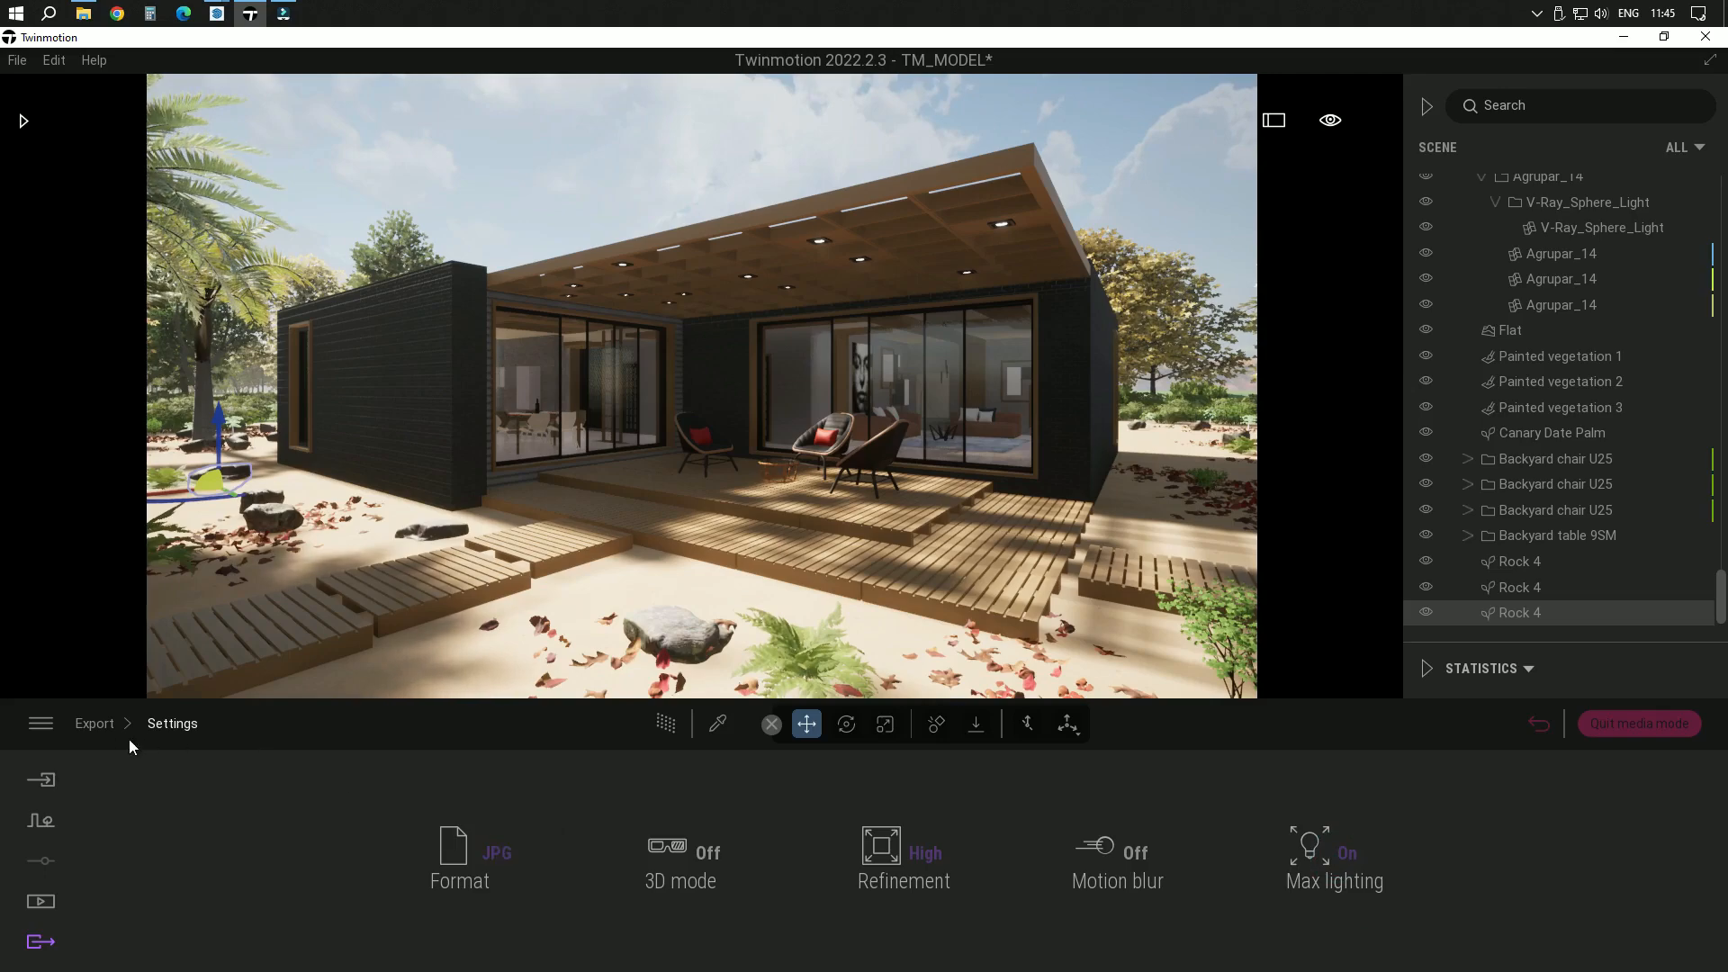
click(97, 724)
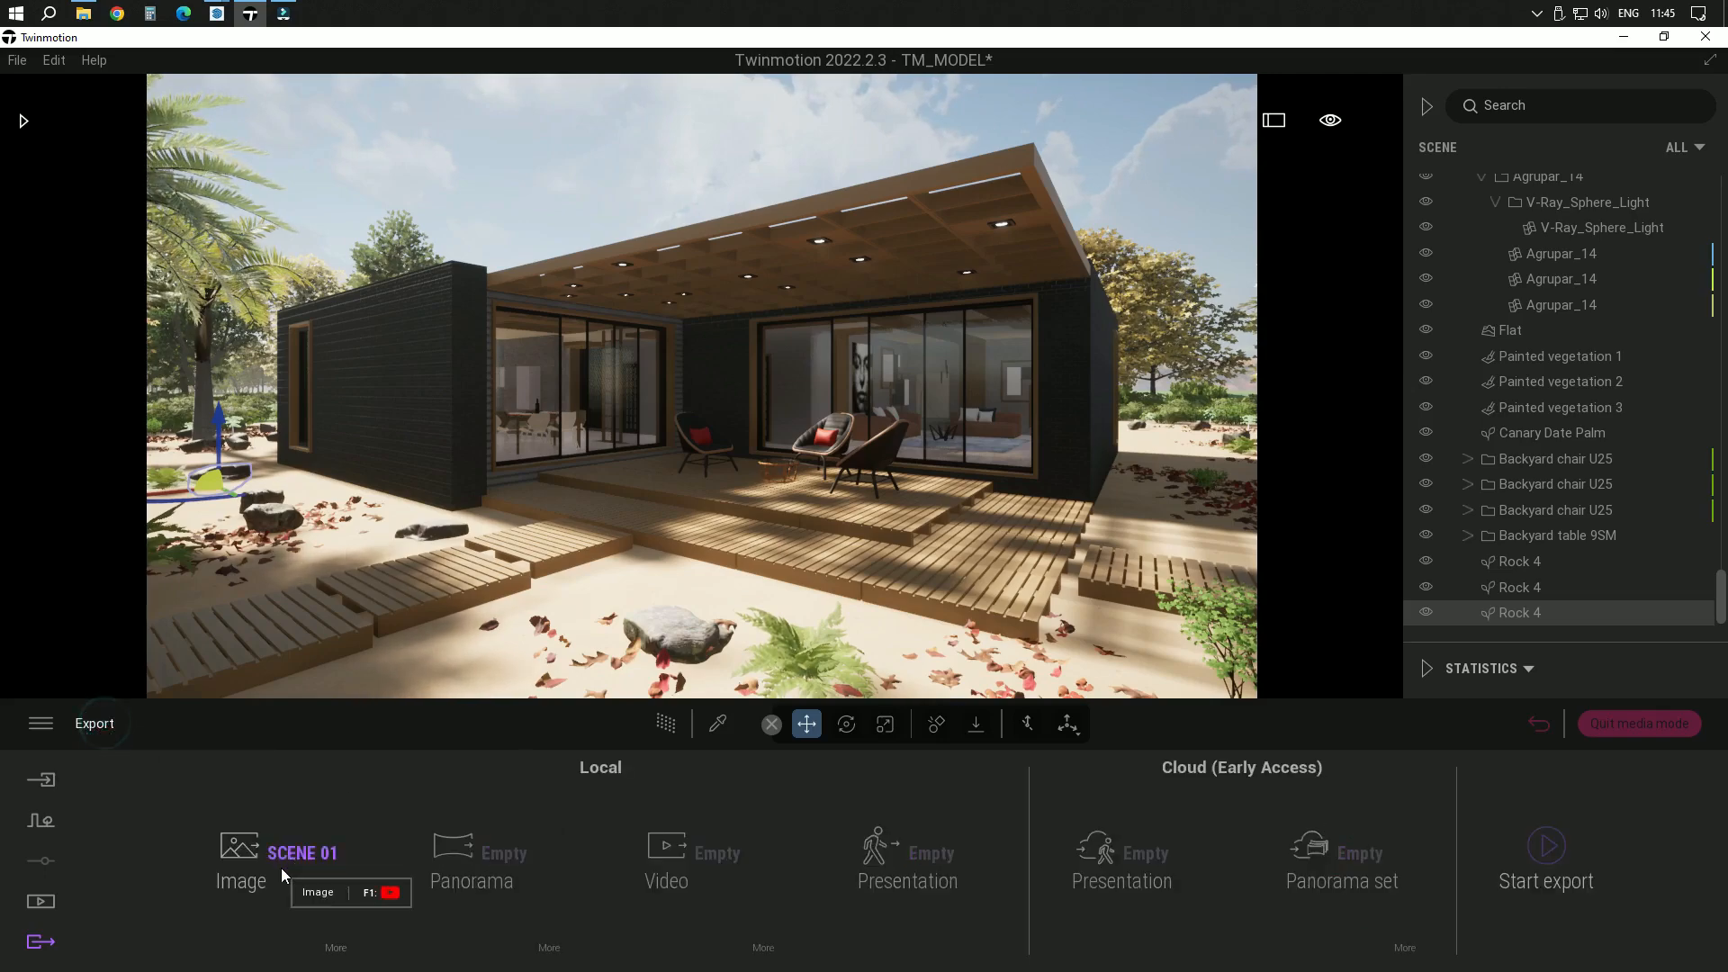
Export the SCENE 01 image to the Desktop folder and reactivate the move tool
click(1546, 846)
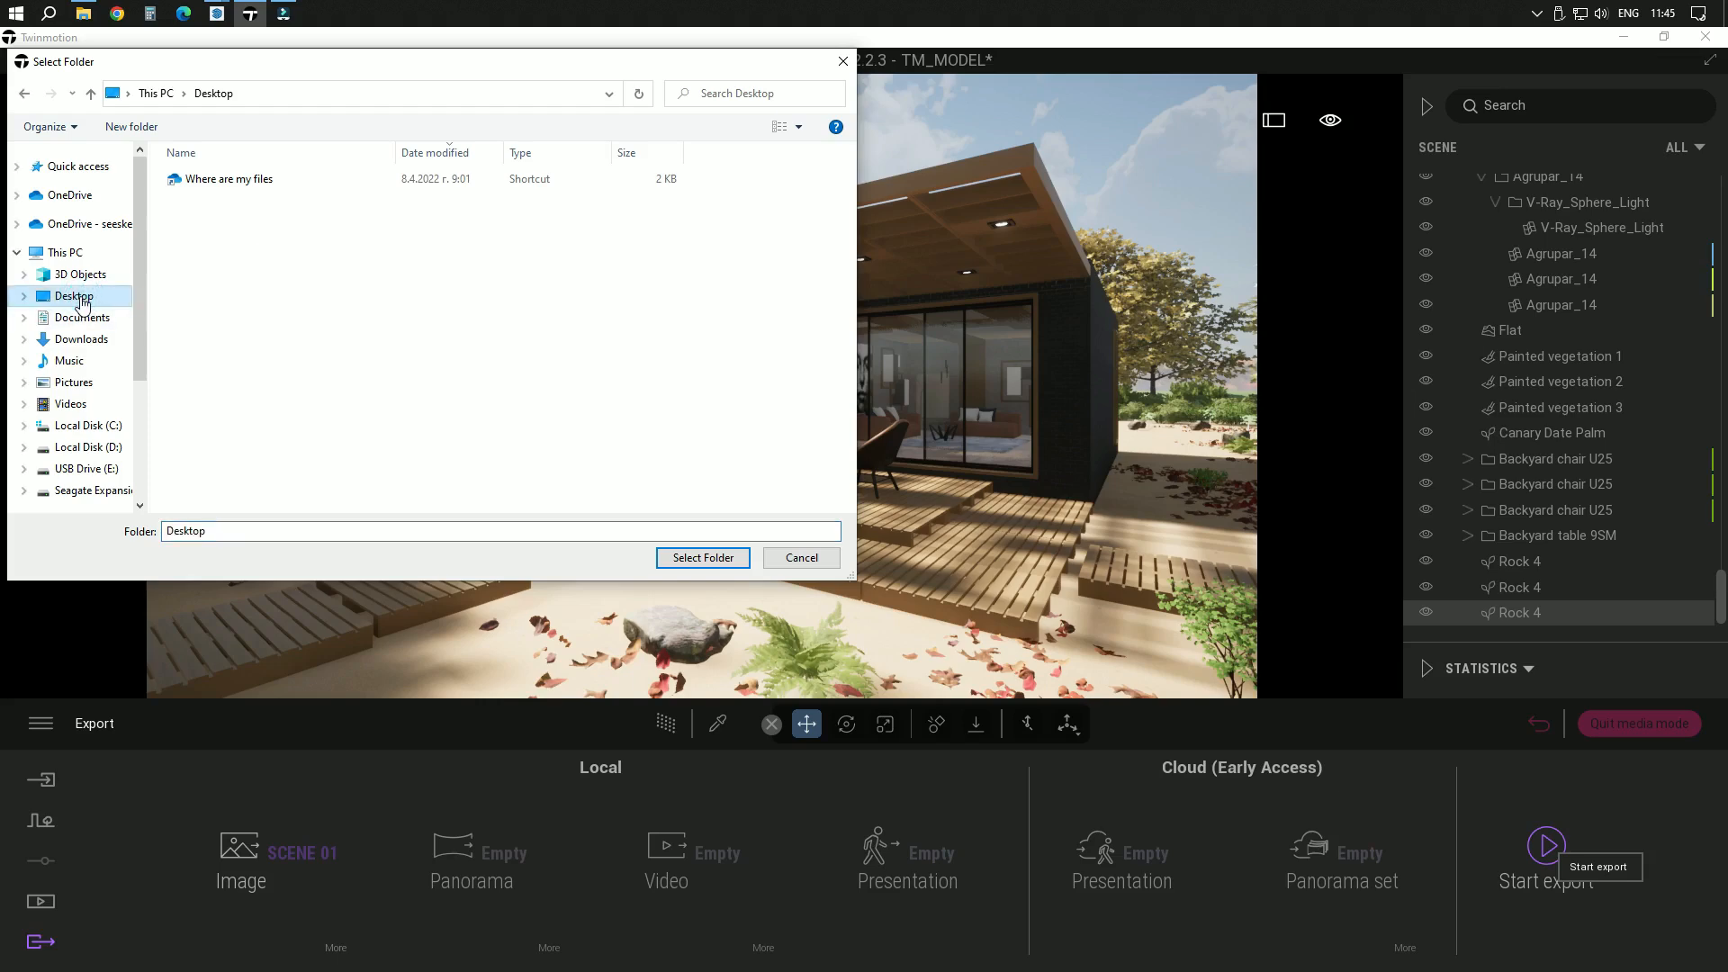
click(717, 559)
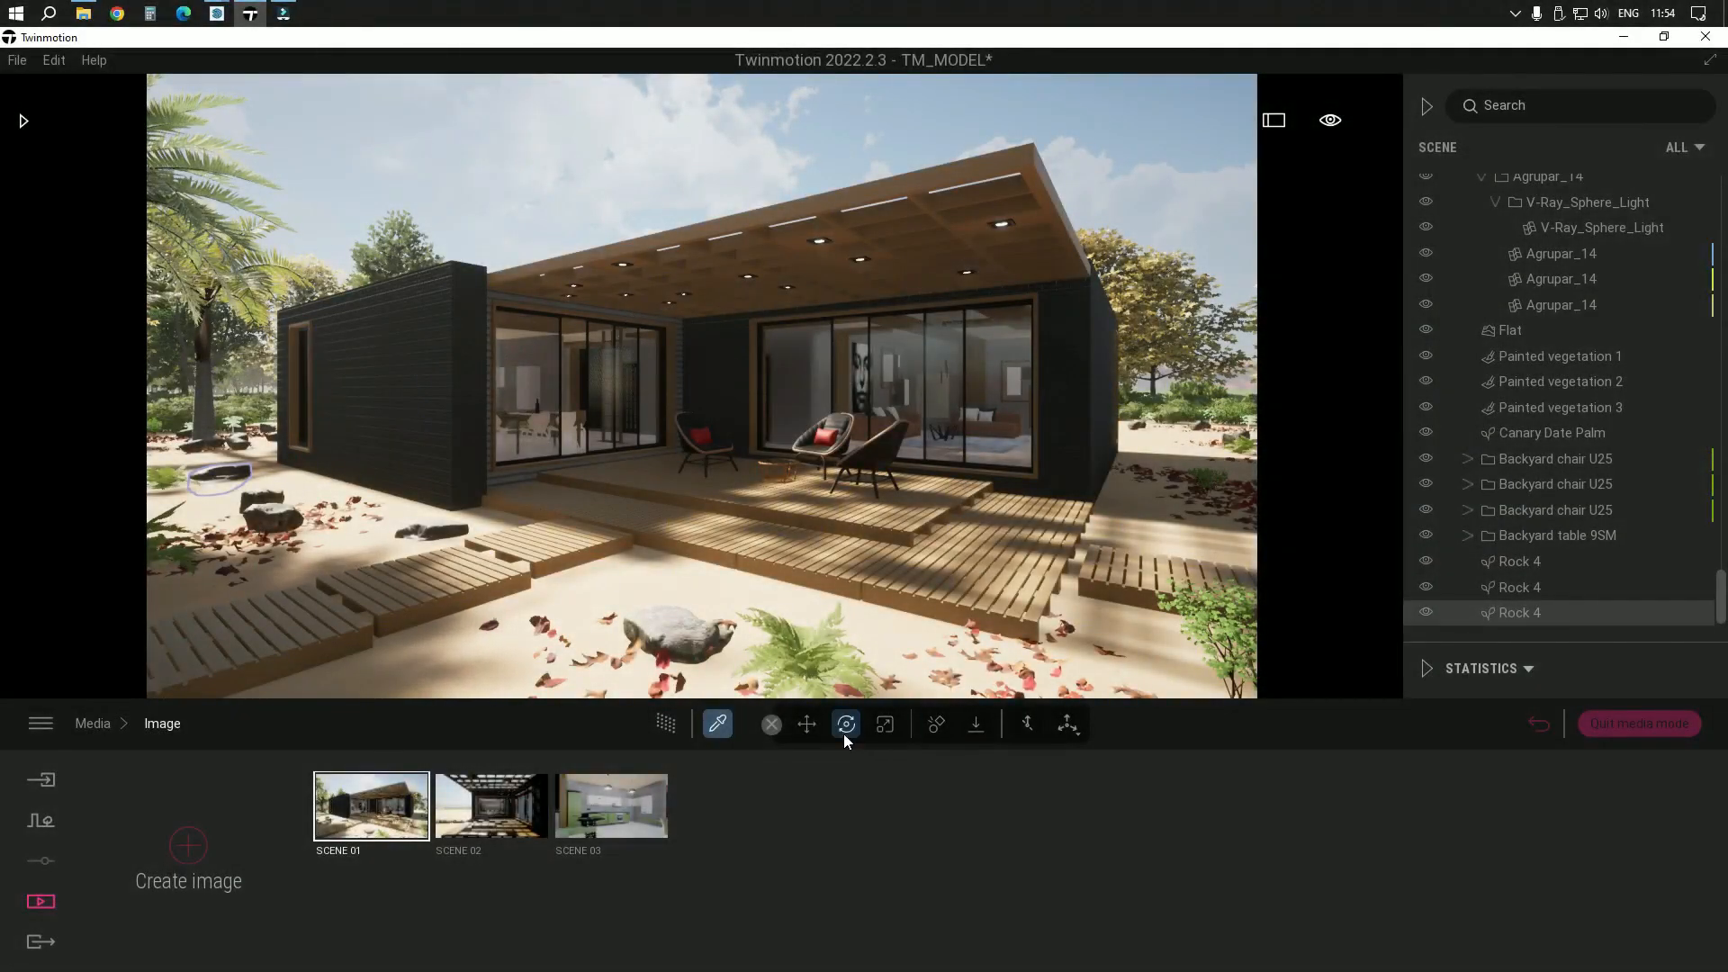
click(806, 724)
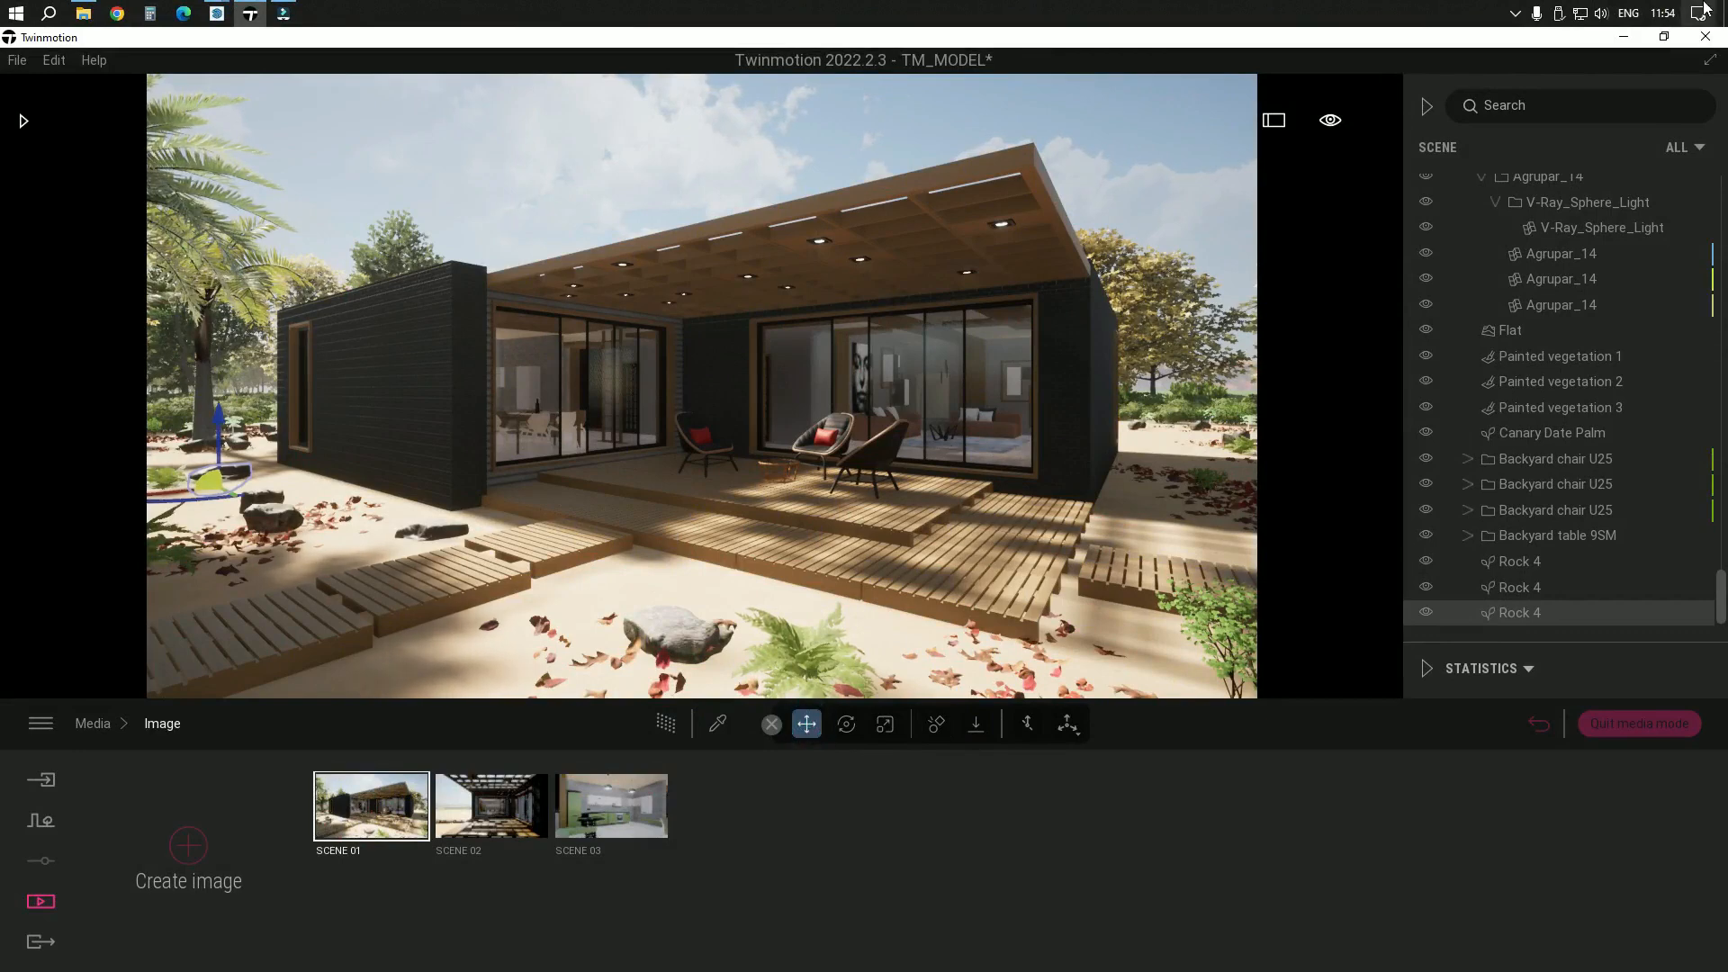
View the exported SCENE 01.jpg from the desktop and switch back to Twinmotion
click(1624, 36)
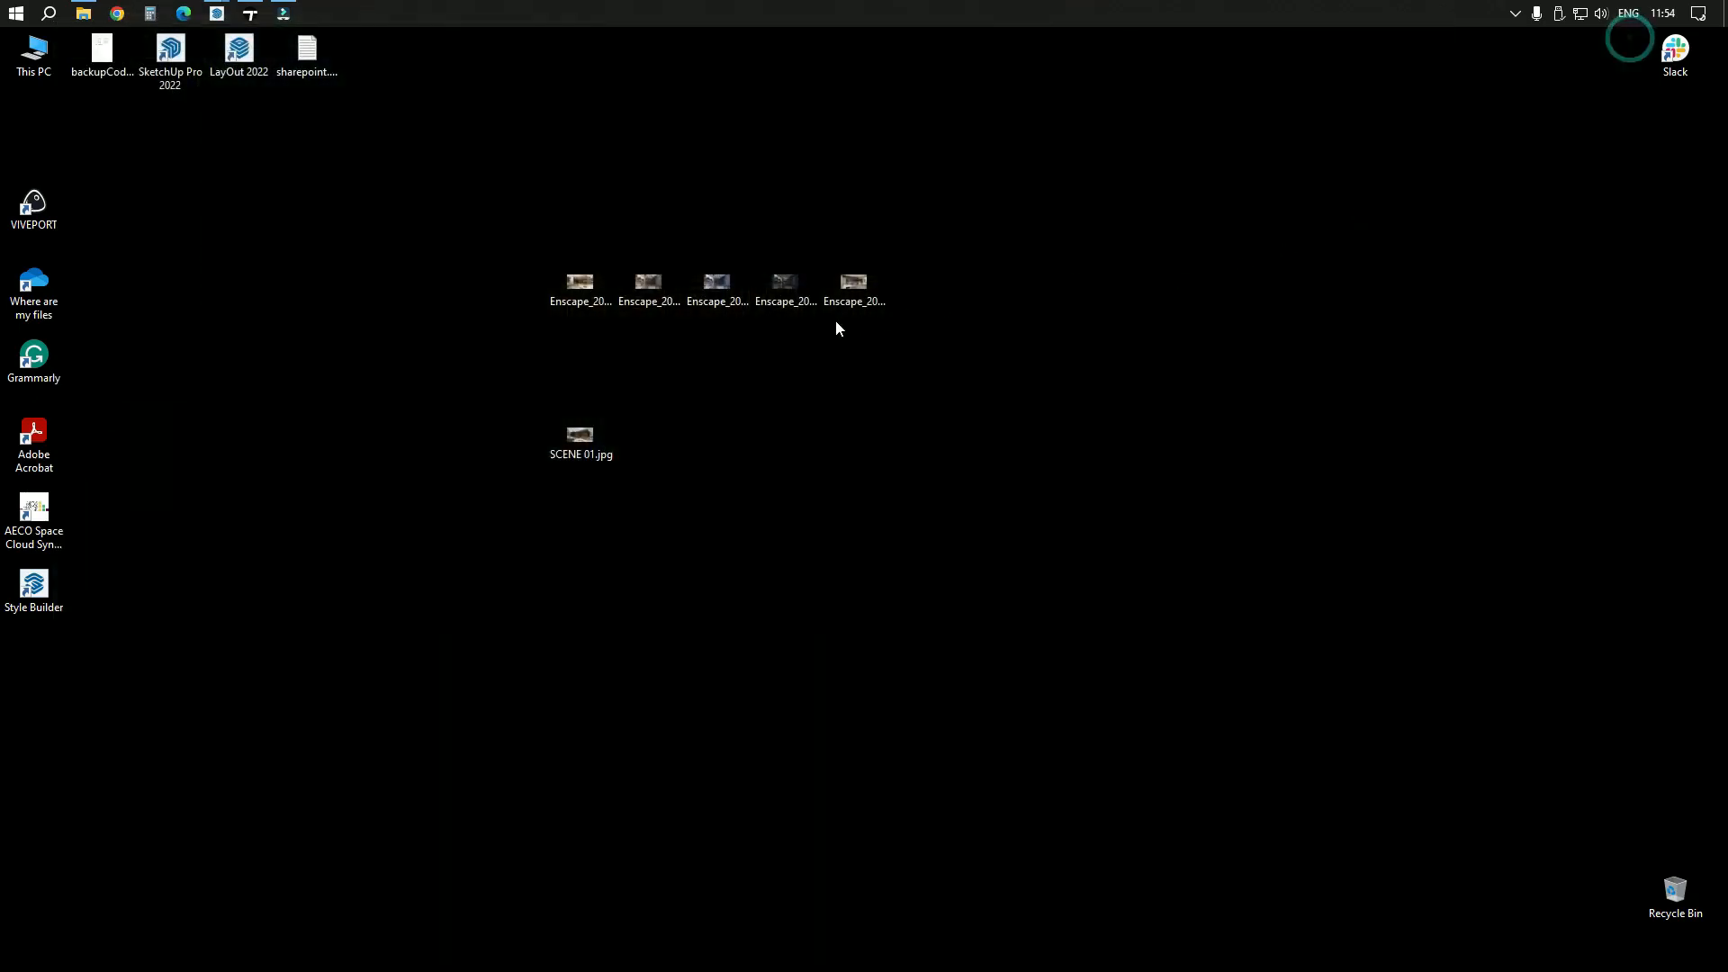
double_click(580, 432)
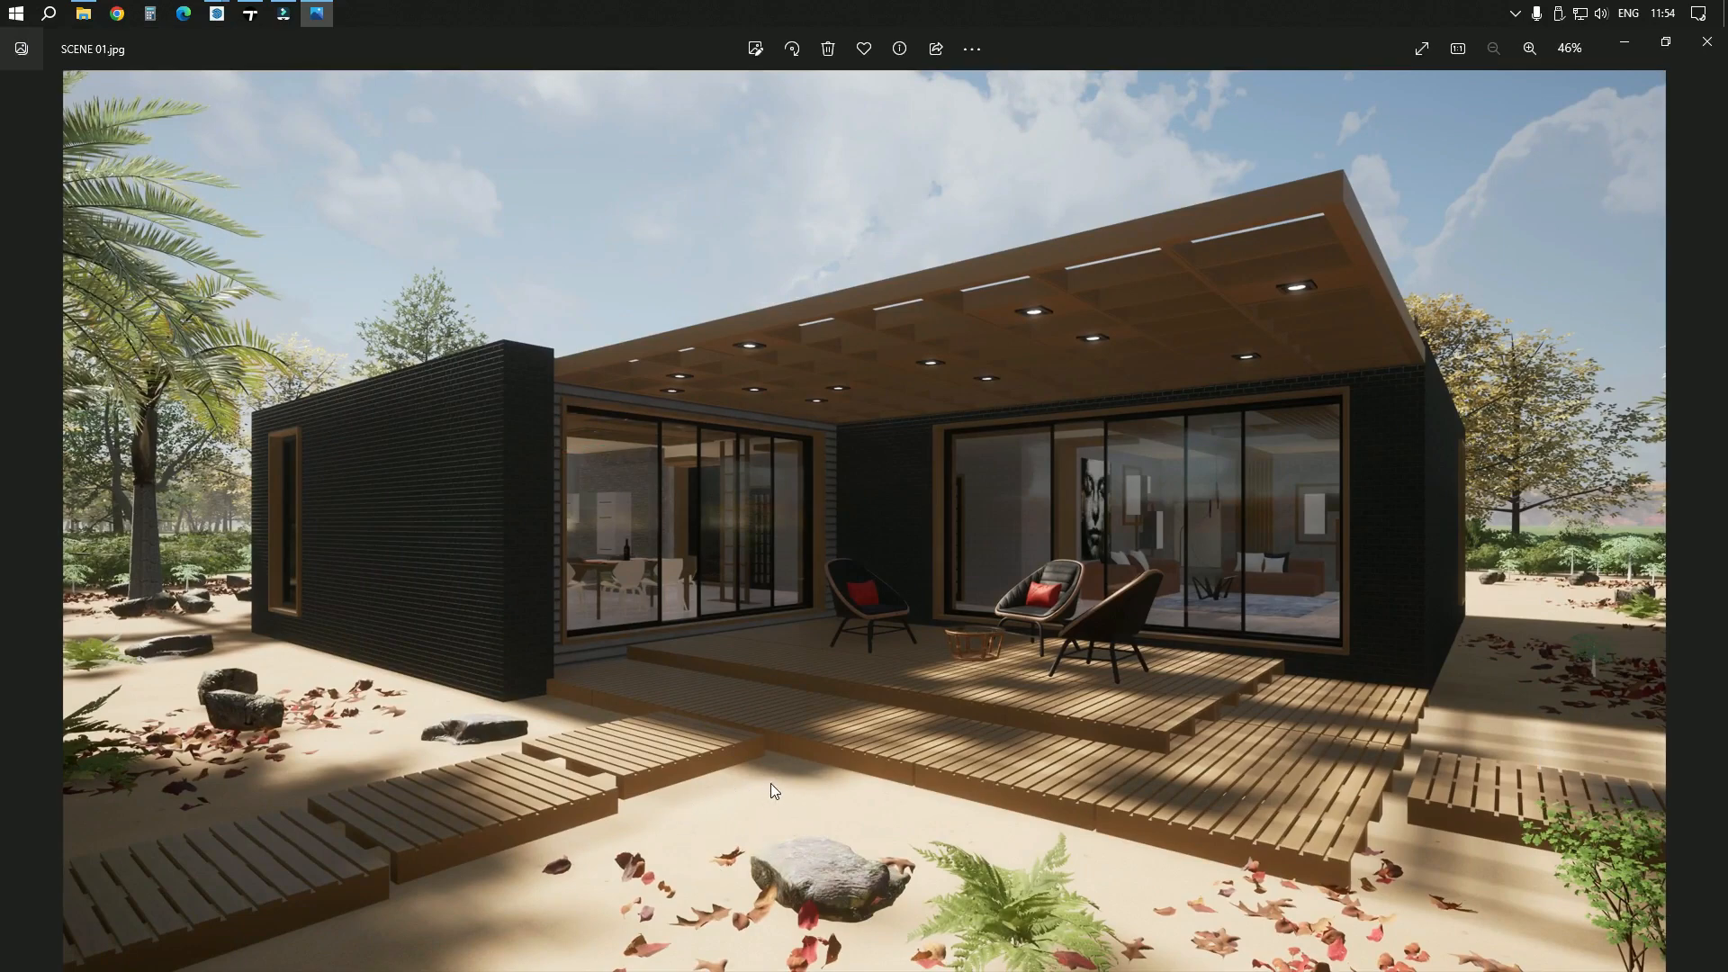
click(1627, 37)
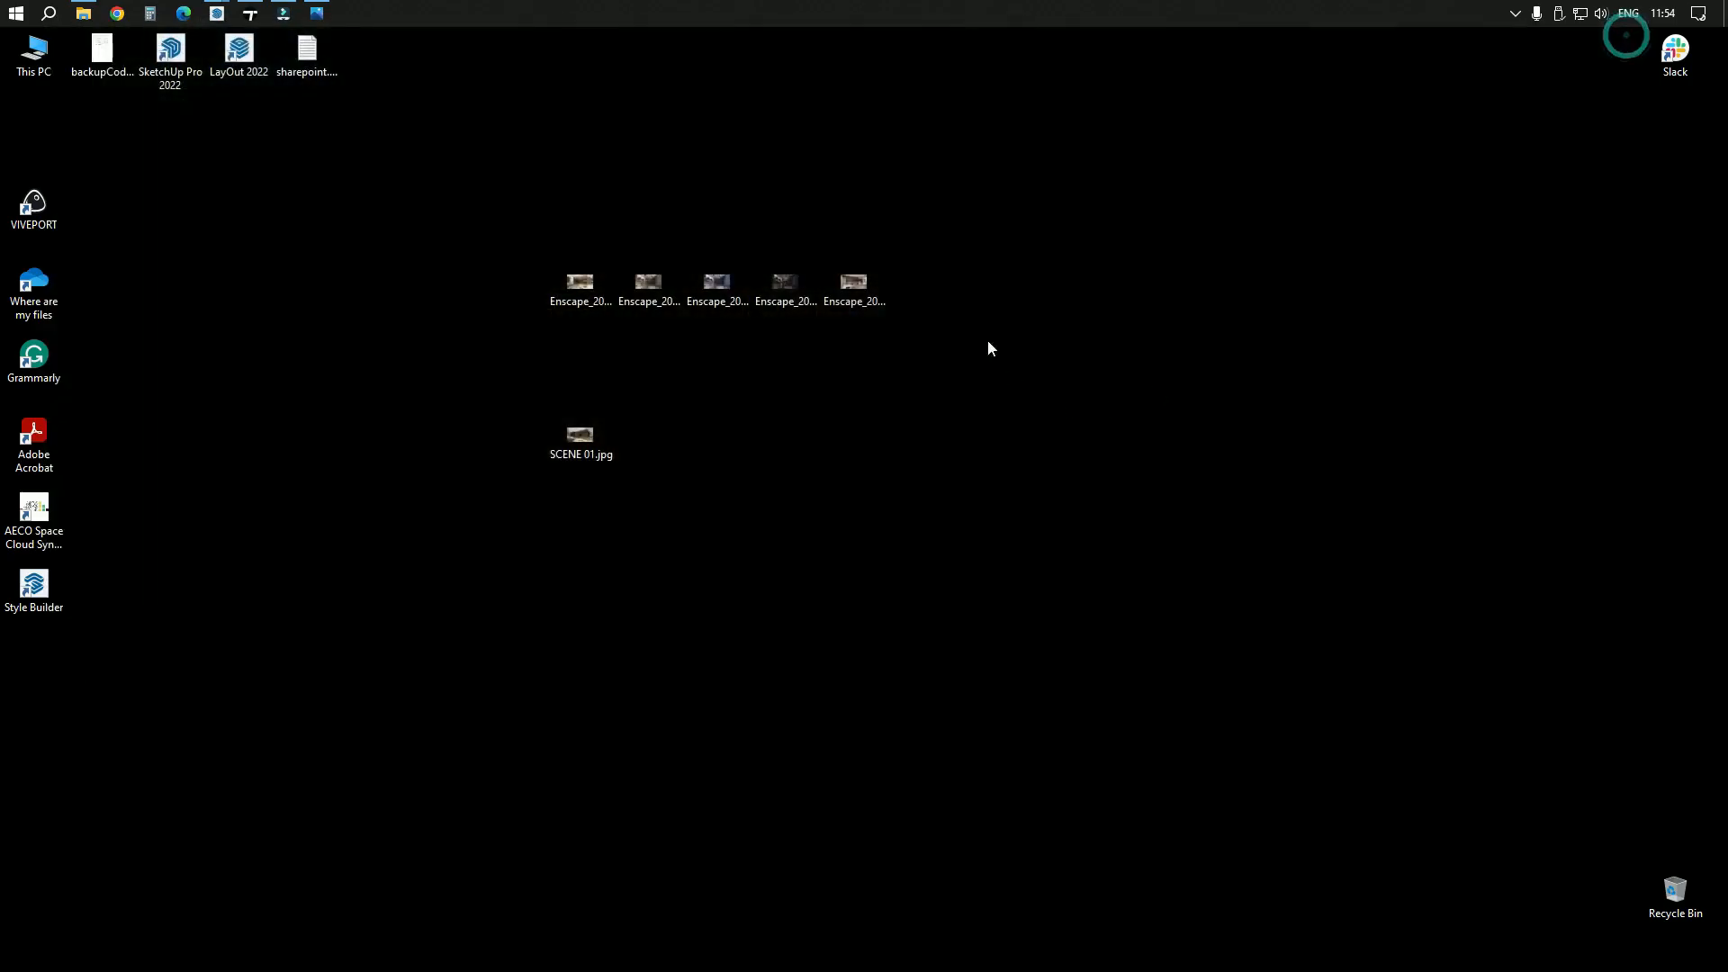
click(252, 13)
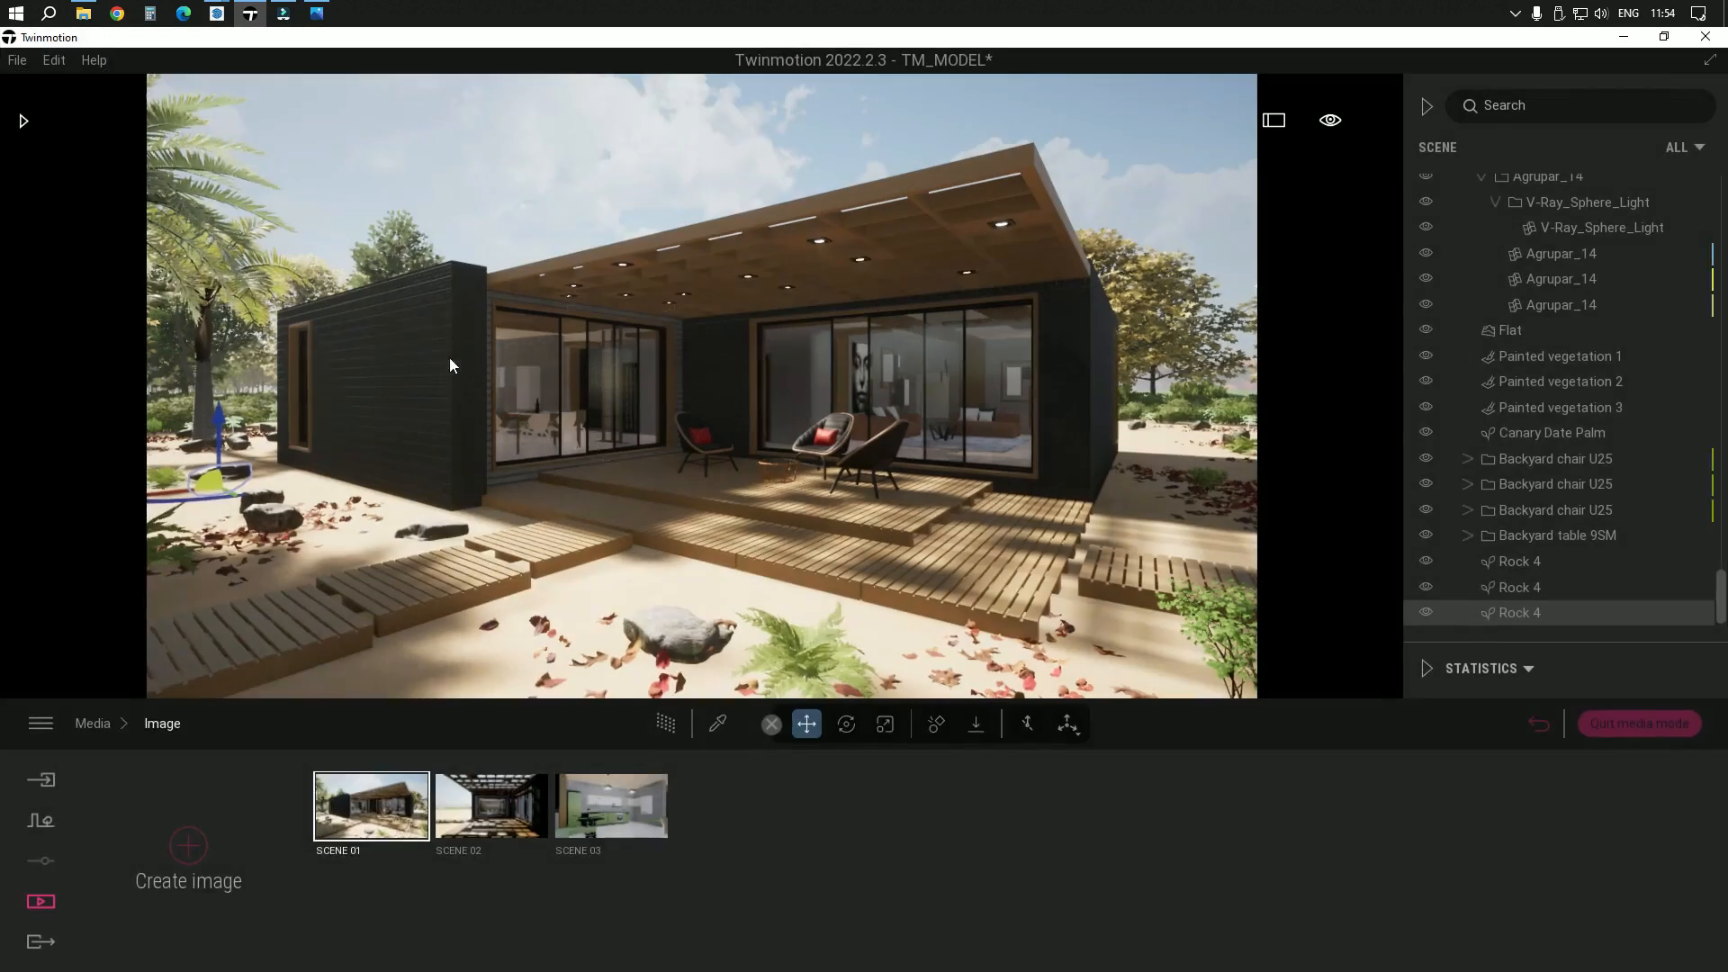
Pick the NT_SAND material from the ground in front of the house
click(718, 723)
click(642, 583)
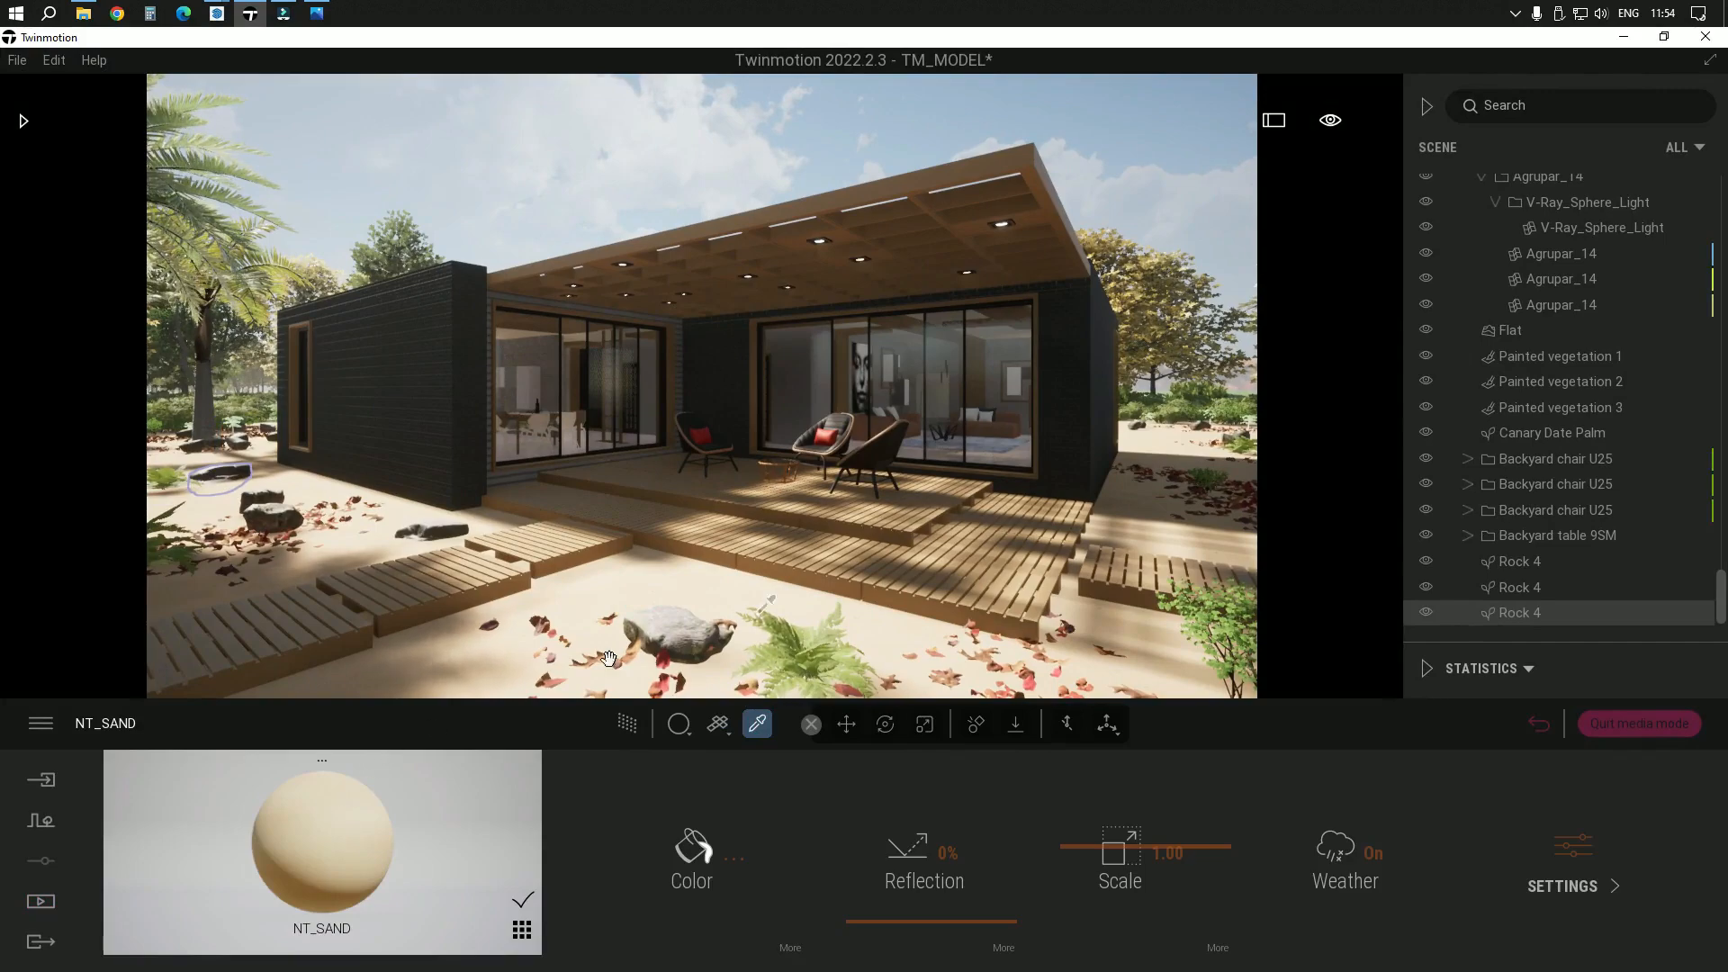
drag(684, 740, 698, 650)
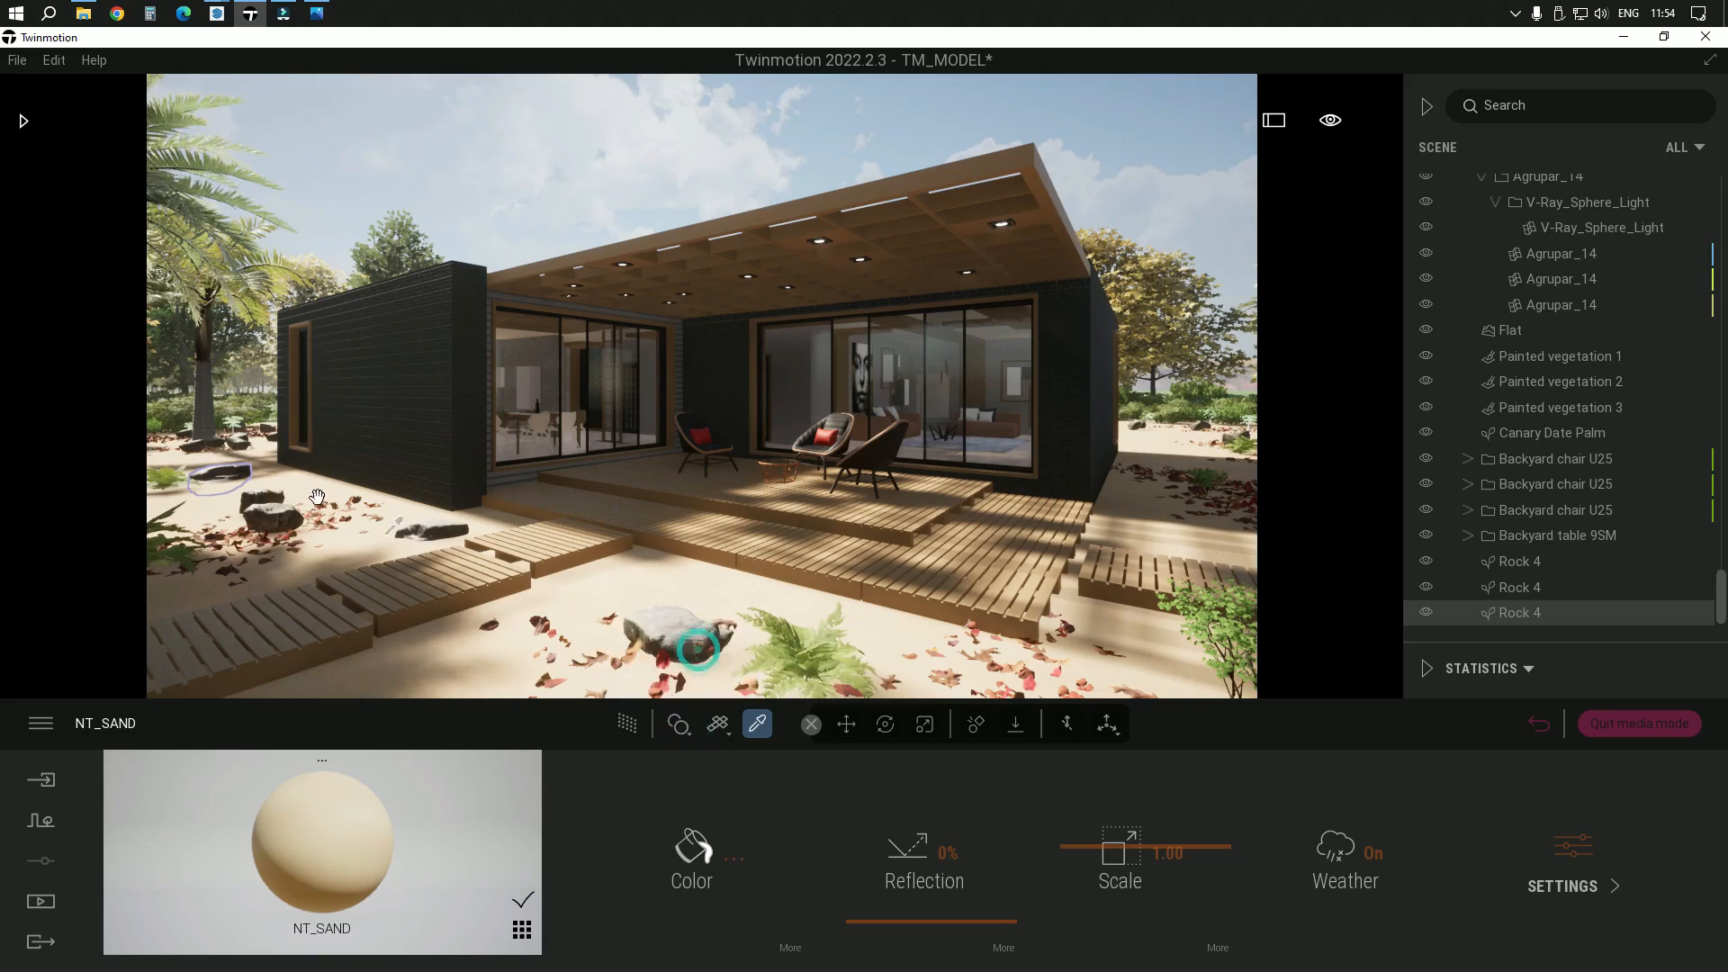
Open the library's Nature collection of ground materials
click(23, 121)
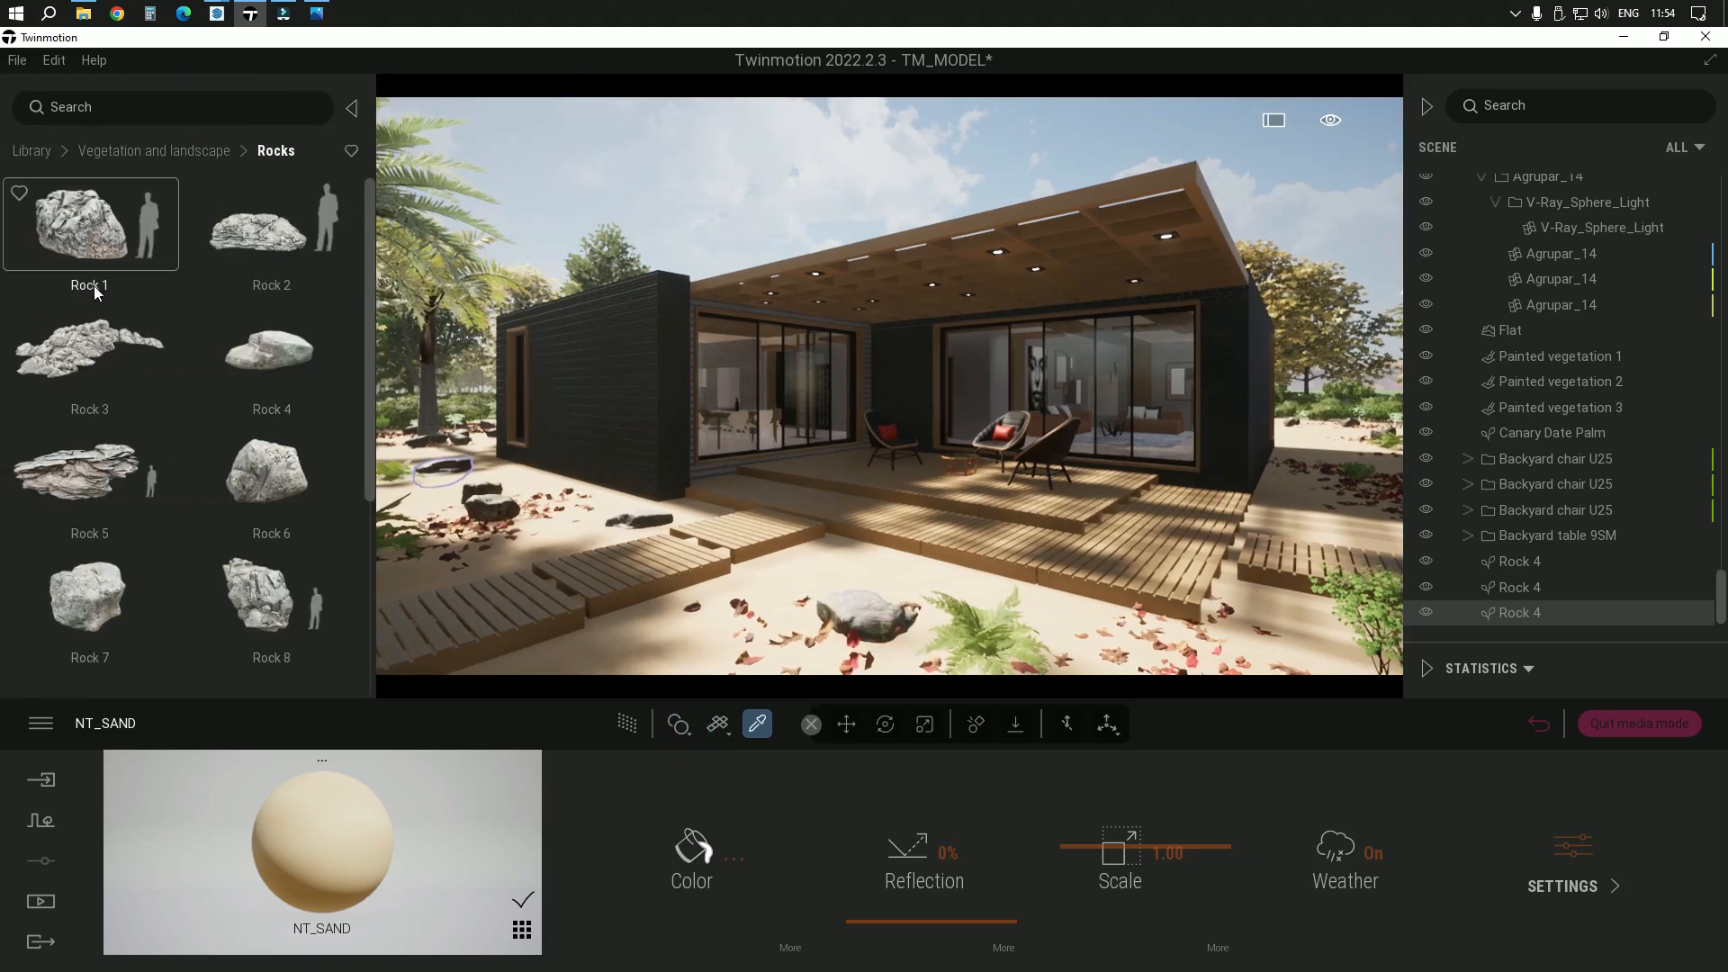
click(34, 153)
click(90, 252)
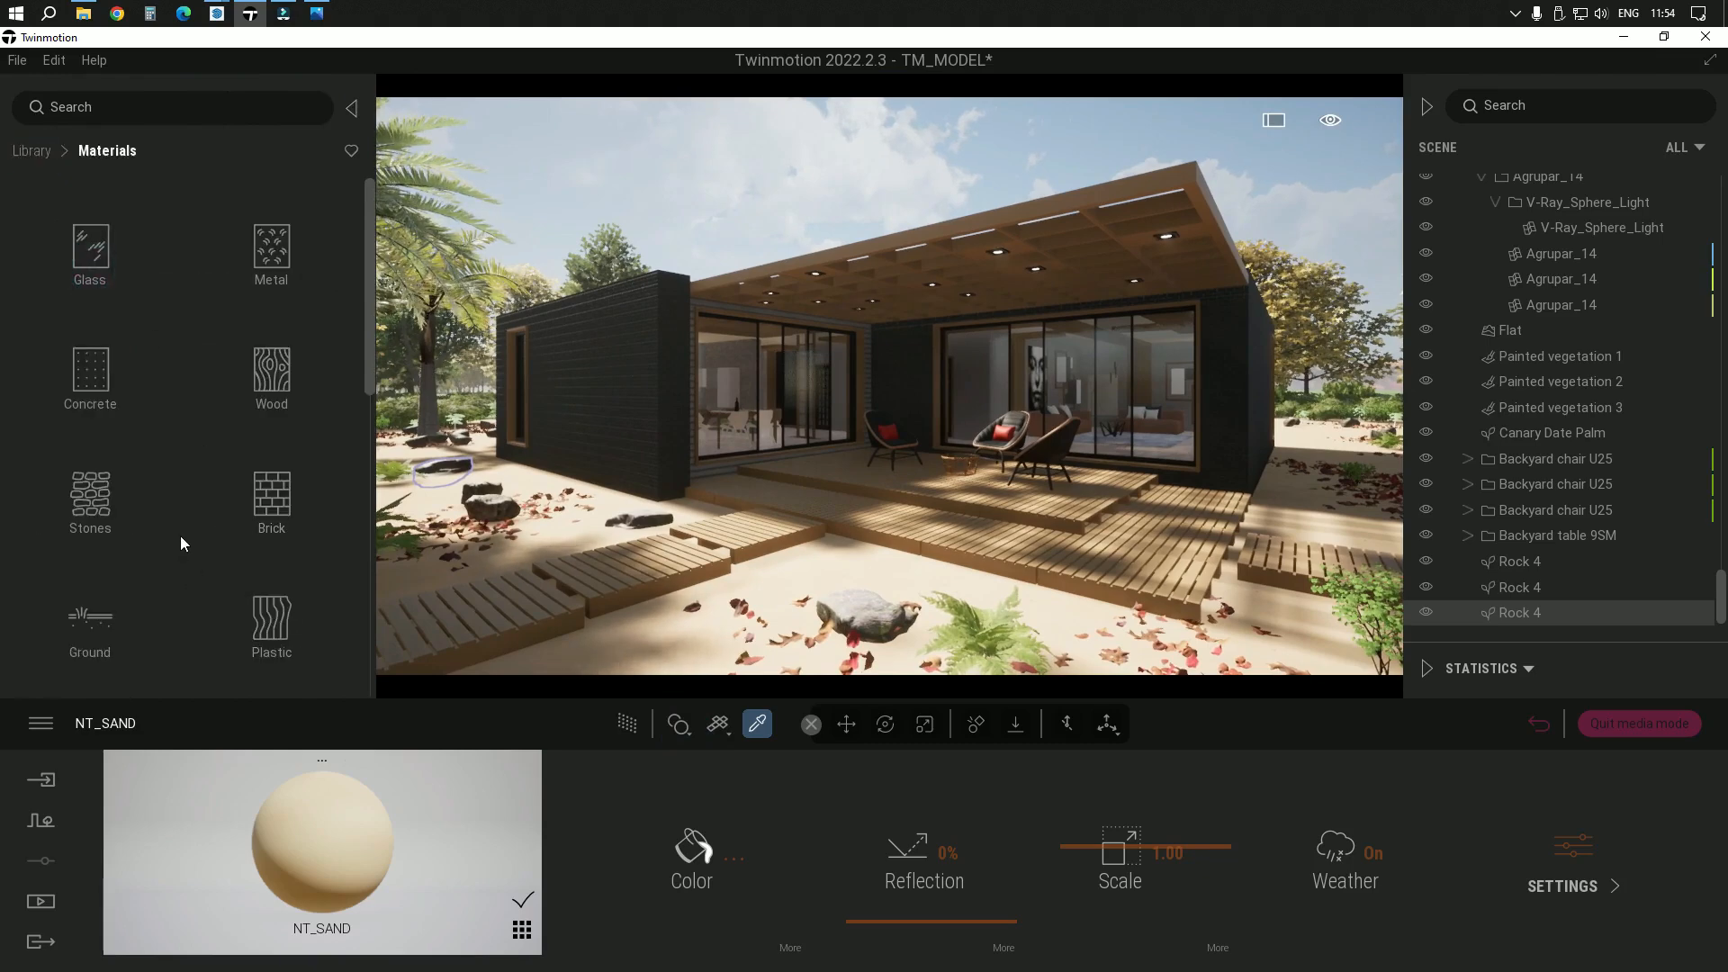
drag(364, 328, 359, 420)
click(112, 387)
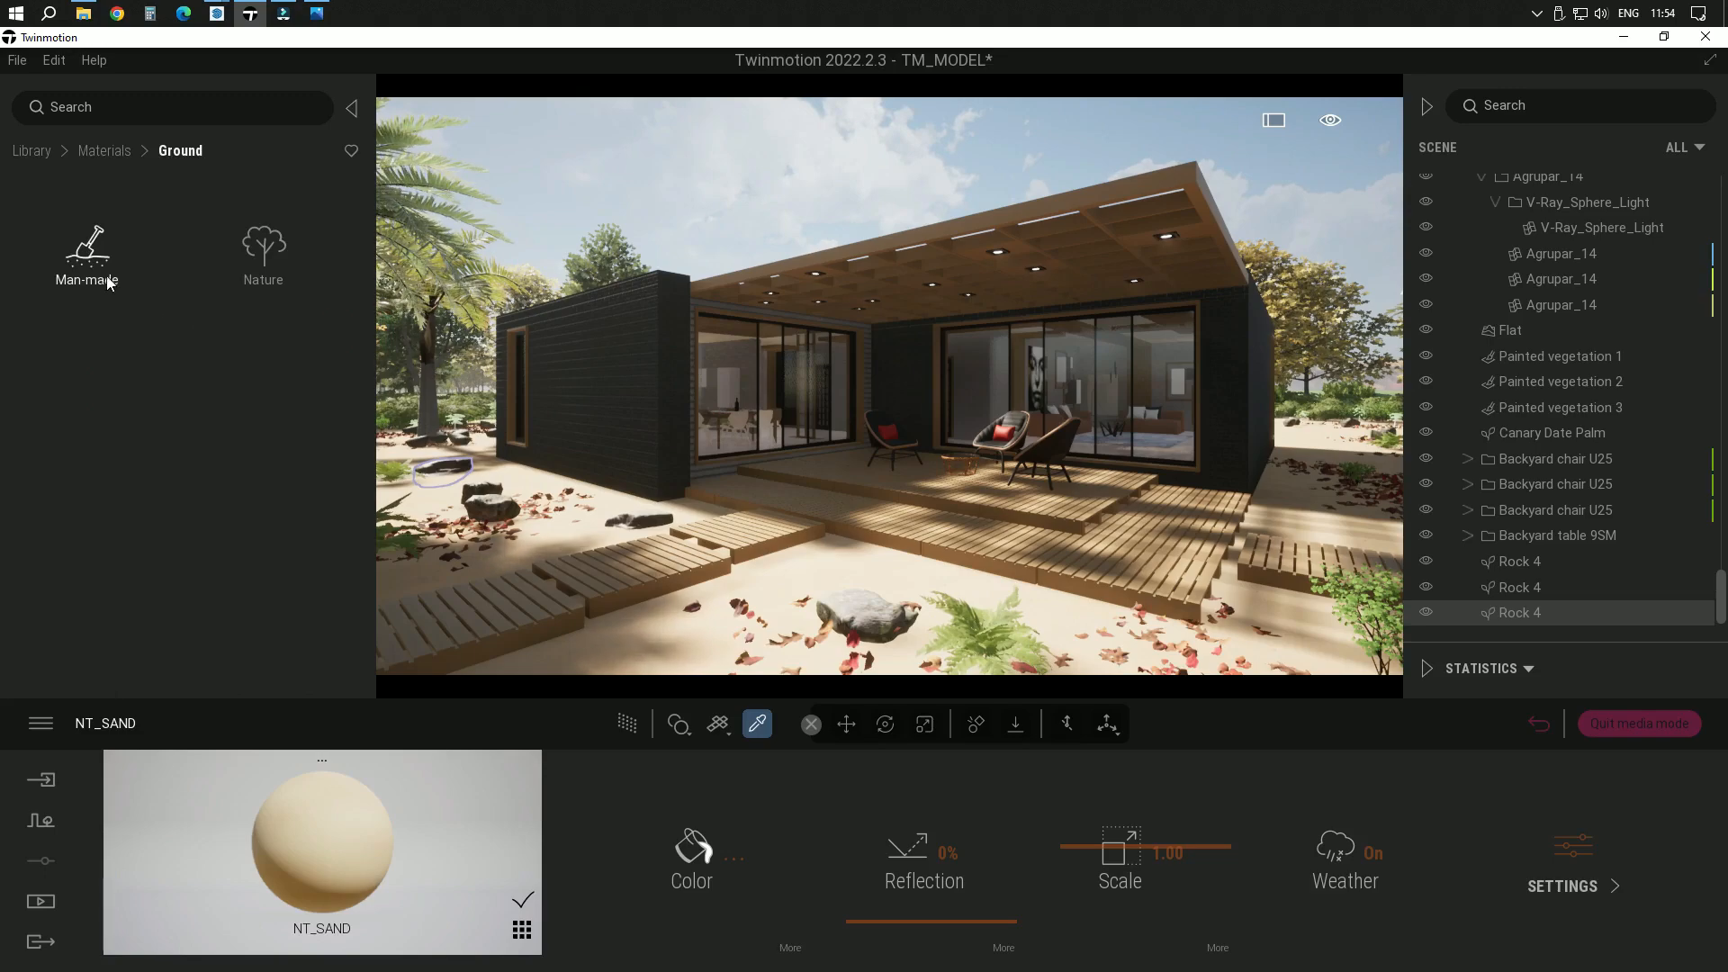
click(263, 247)
Apply the library's Cracked ground material to the sand in front of the house and set its scale to 60
scroll(255, 505, down, 10)
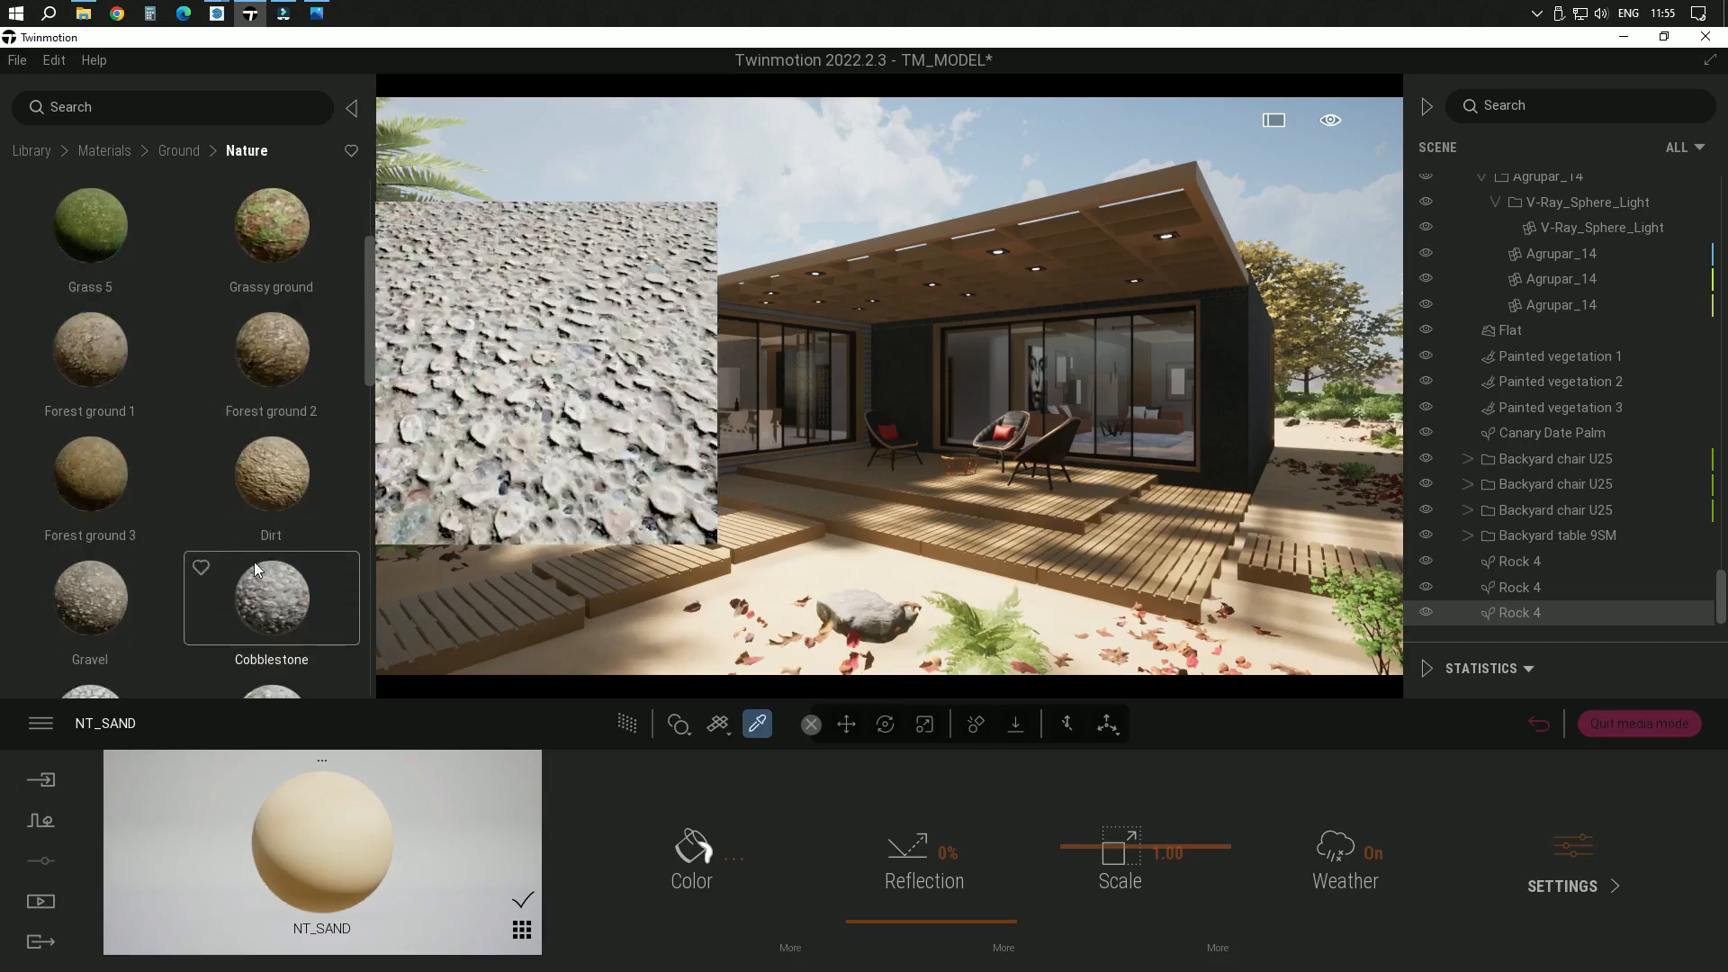
scroll(252, 562, down, 2)
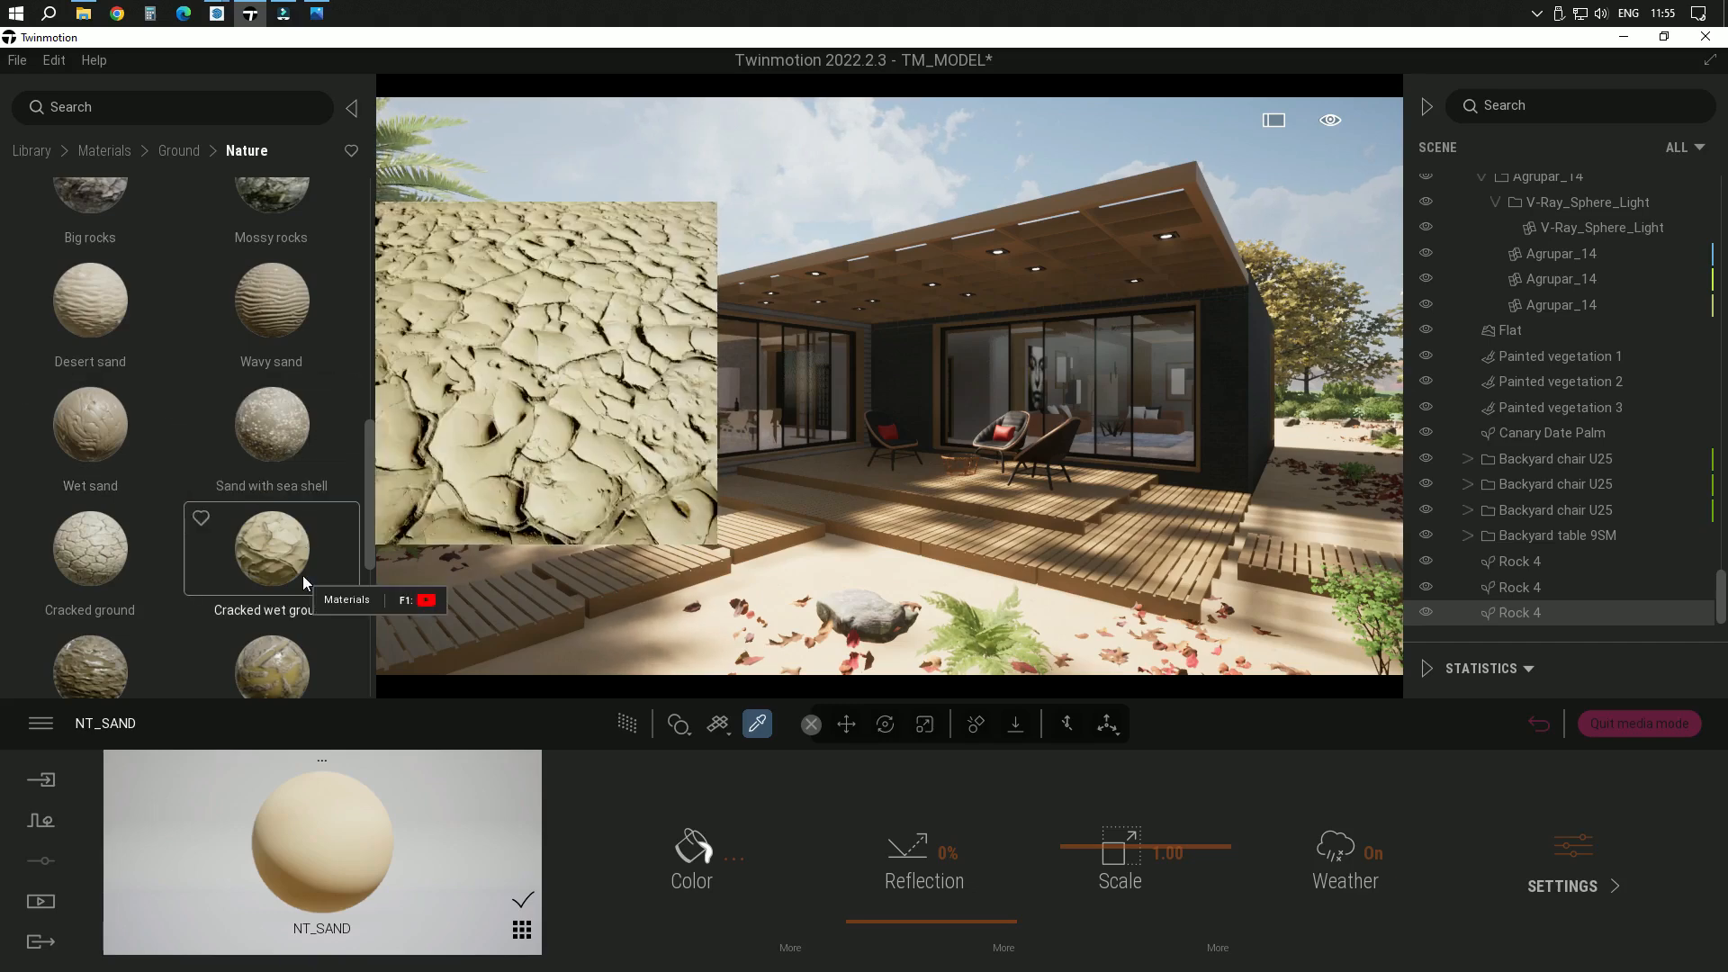
scroll(302, 575, down, 4)
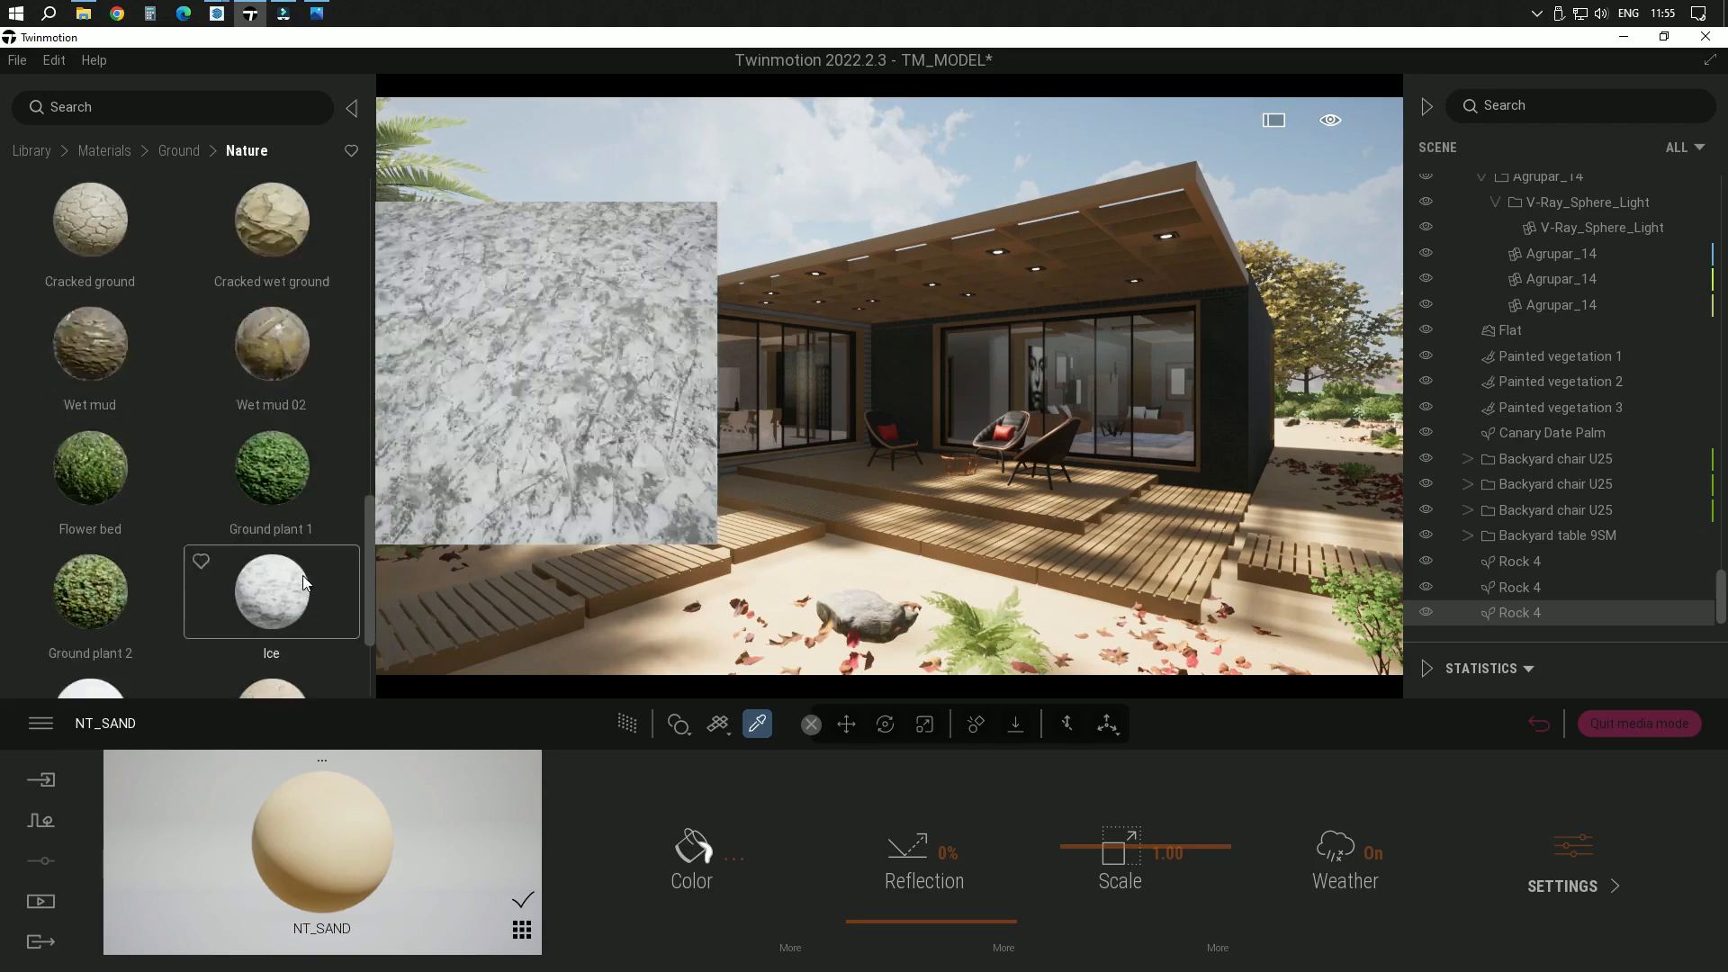
scroll(304, 551, up, 4)
scroll(304, 549, up, 1)
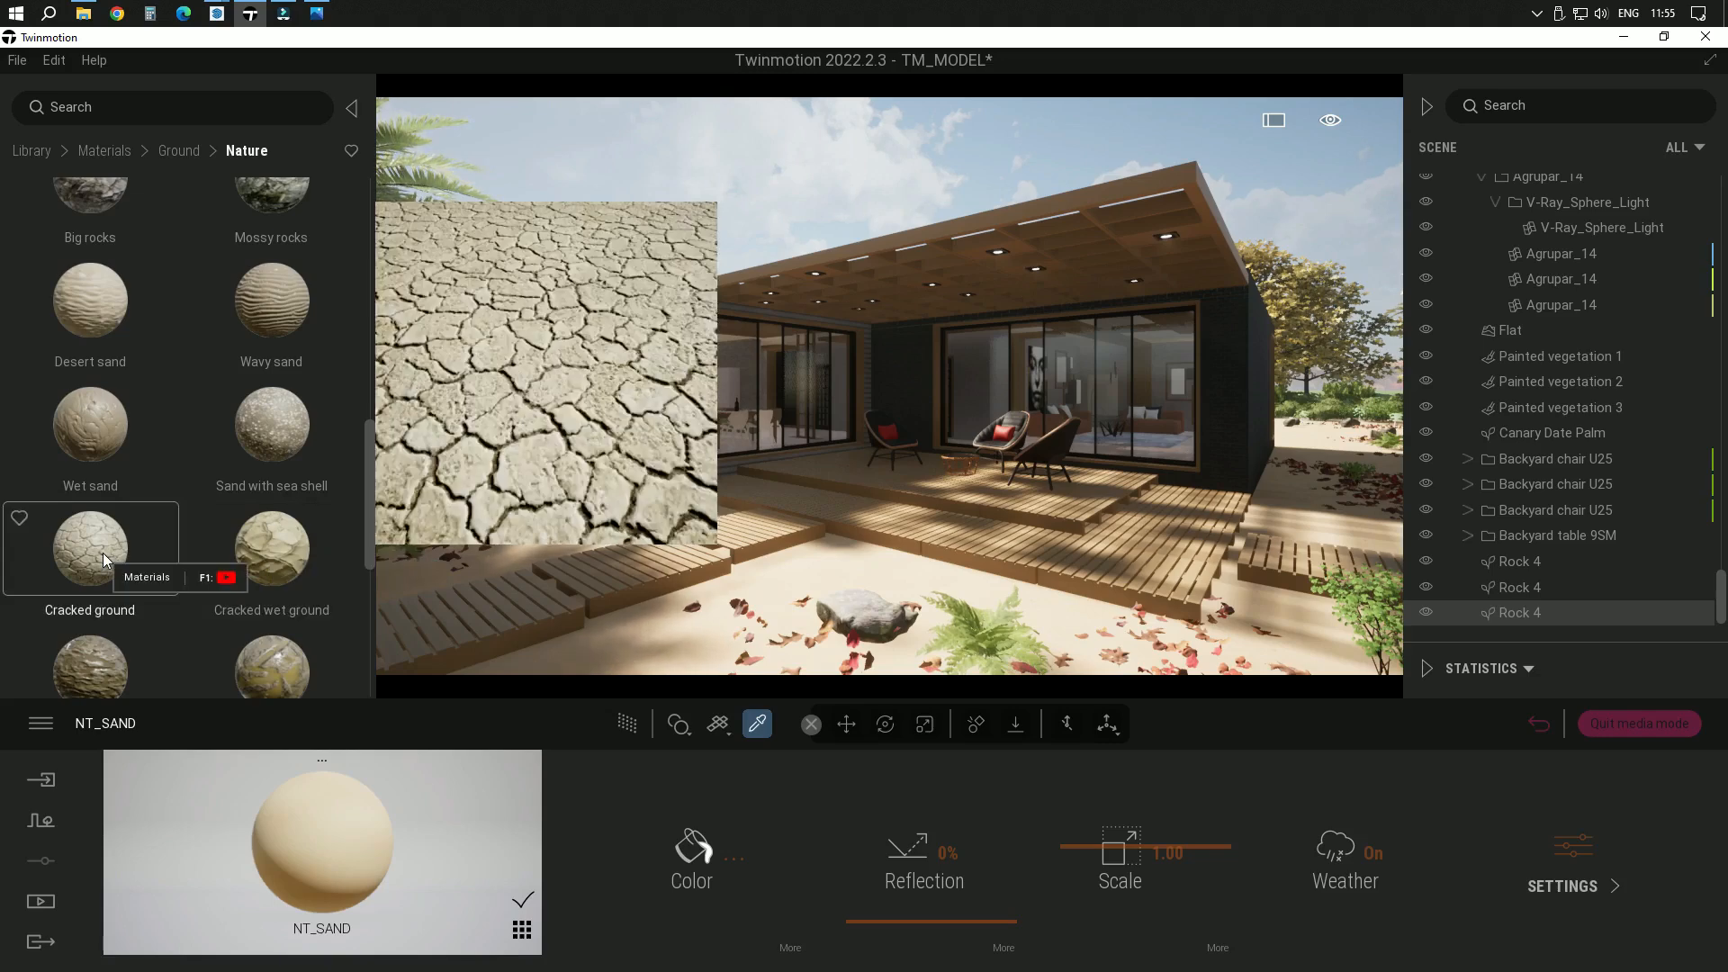
drag(102, 552, 812, 582)
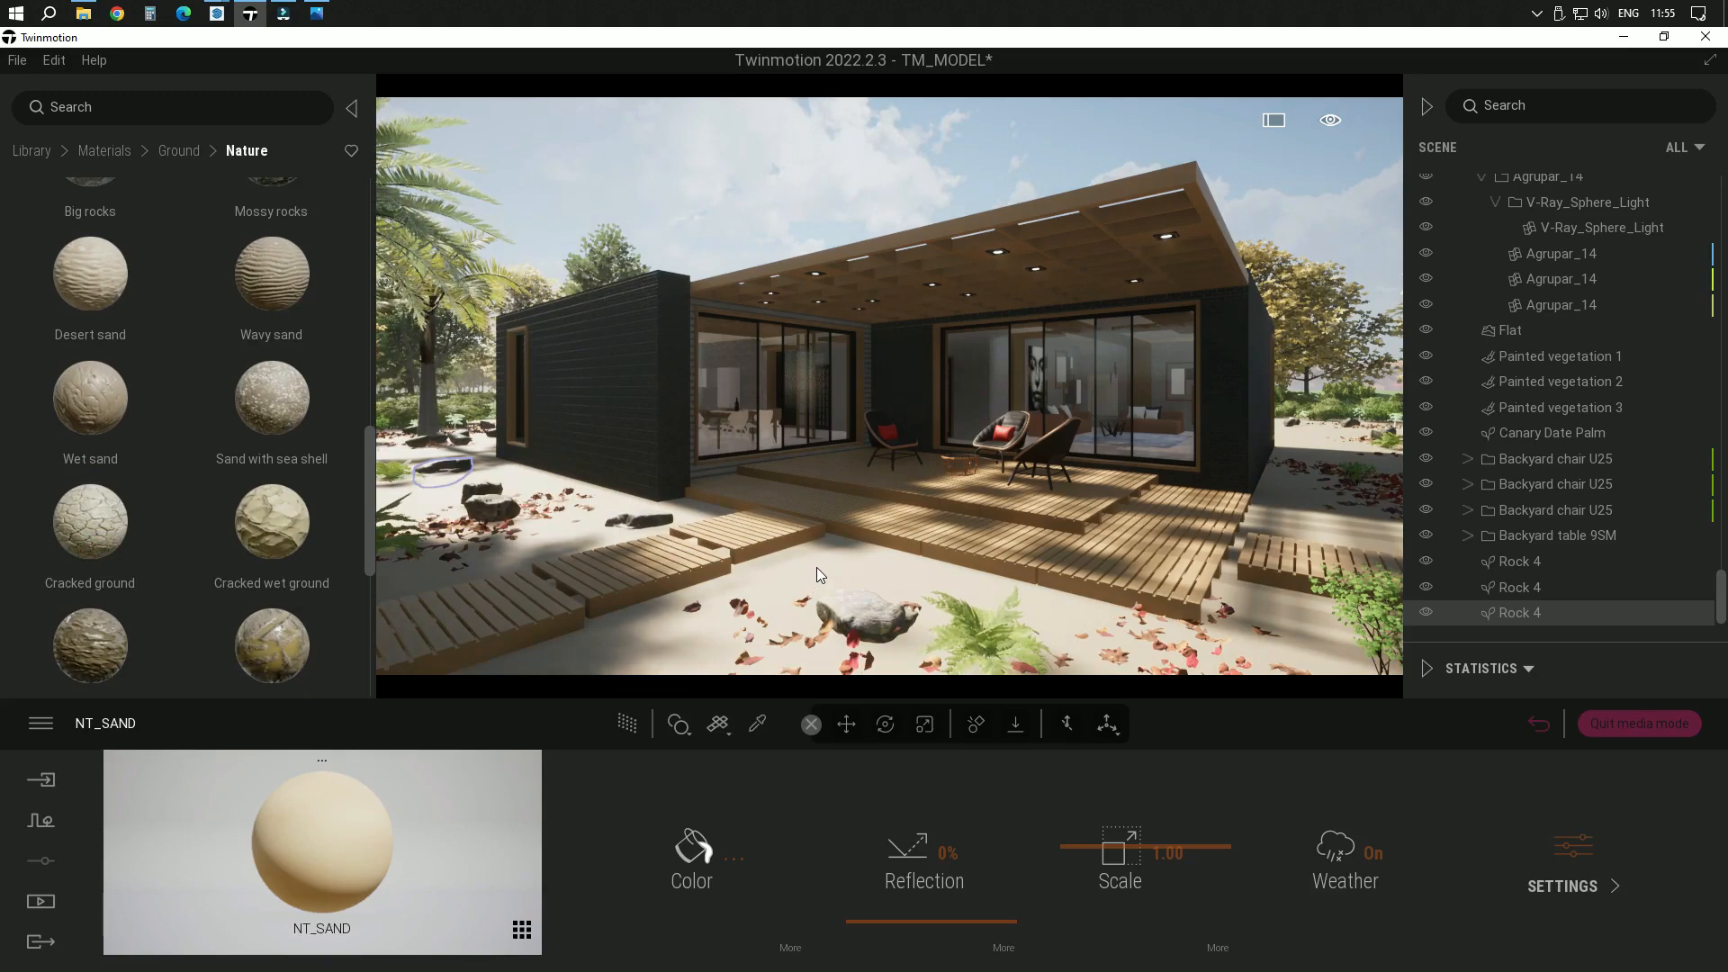
click(817, 567)
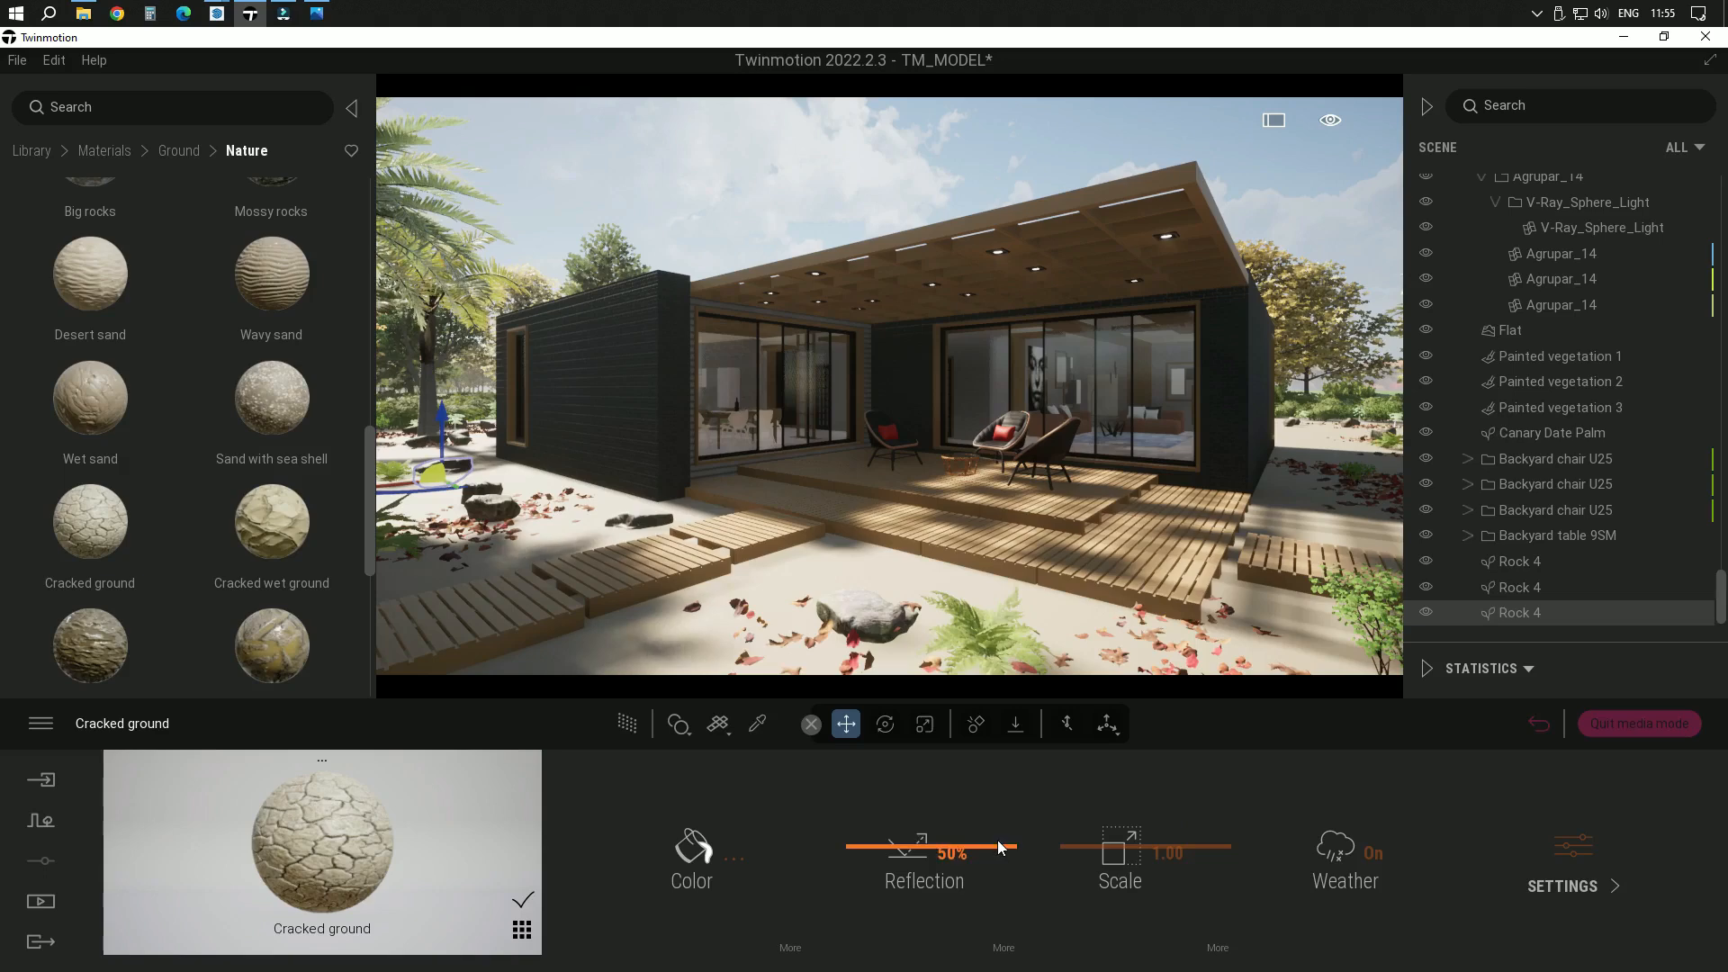
drag(1186, 849, 1107, 850)
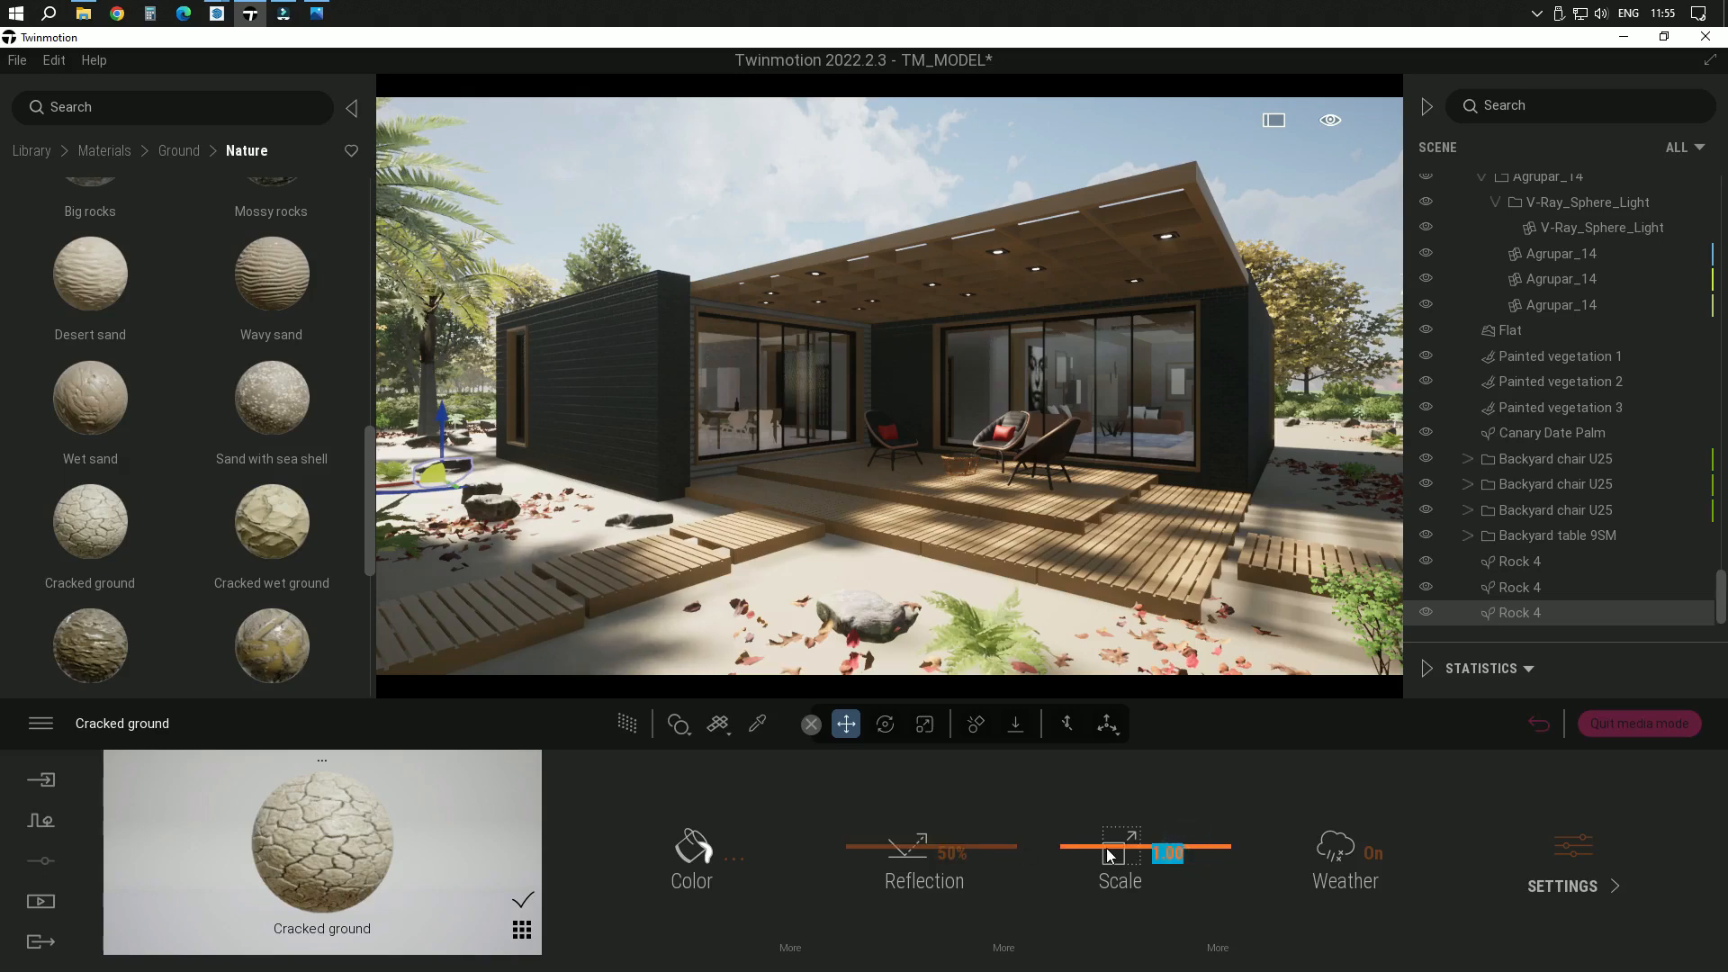
text(60)
key(Return)
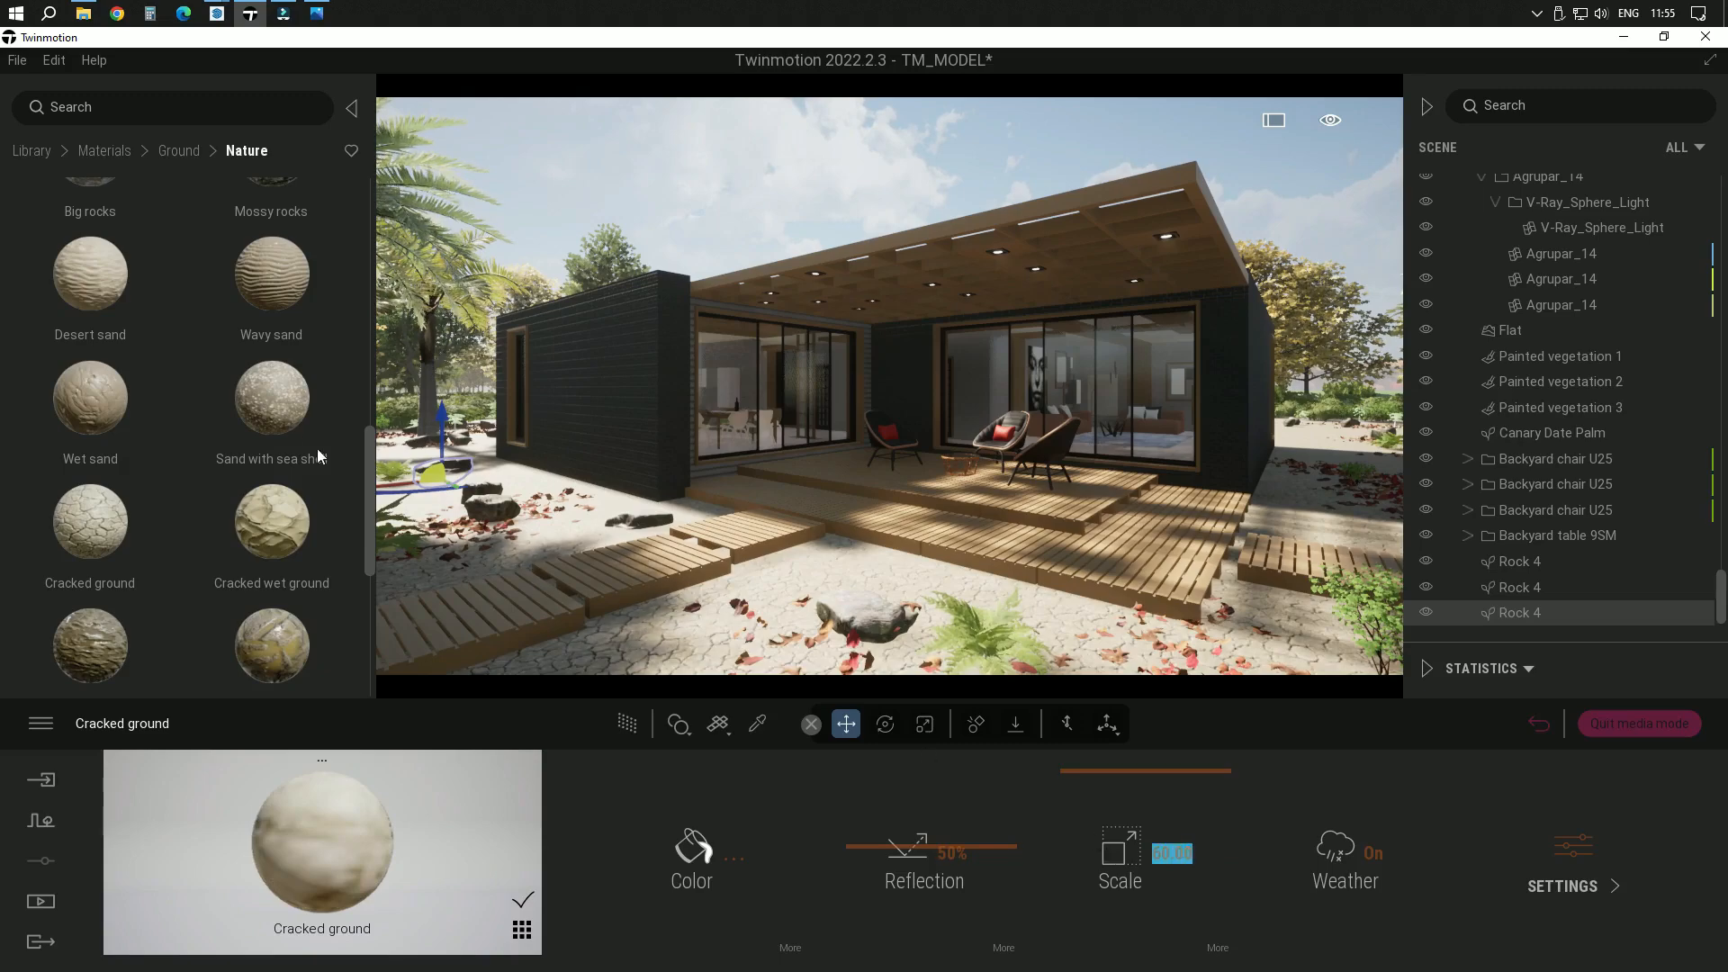
Apply the Desert sand material to the ground in front of the house and set its scale to 200
mouse_move(115, 296)
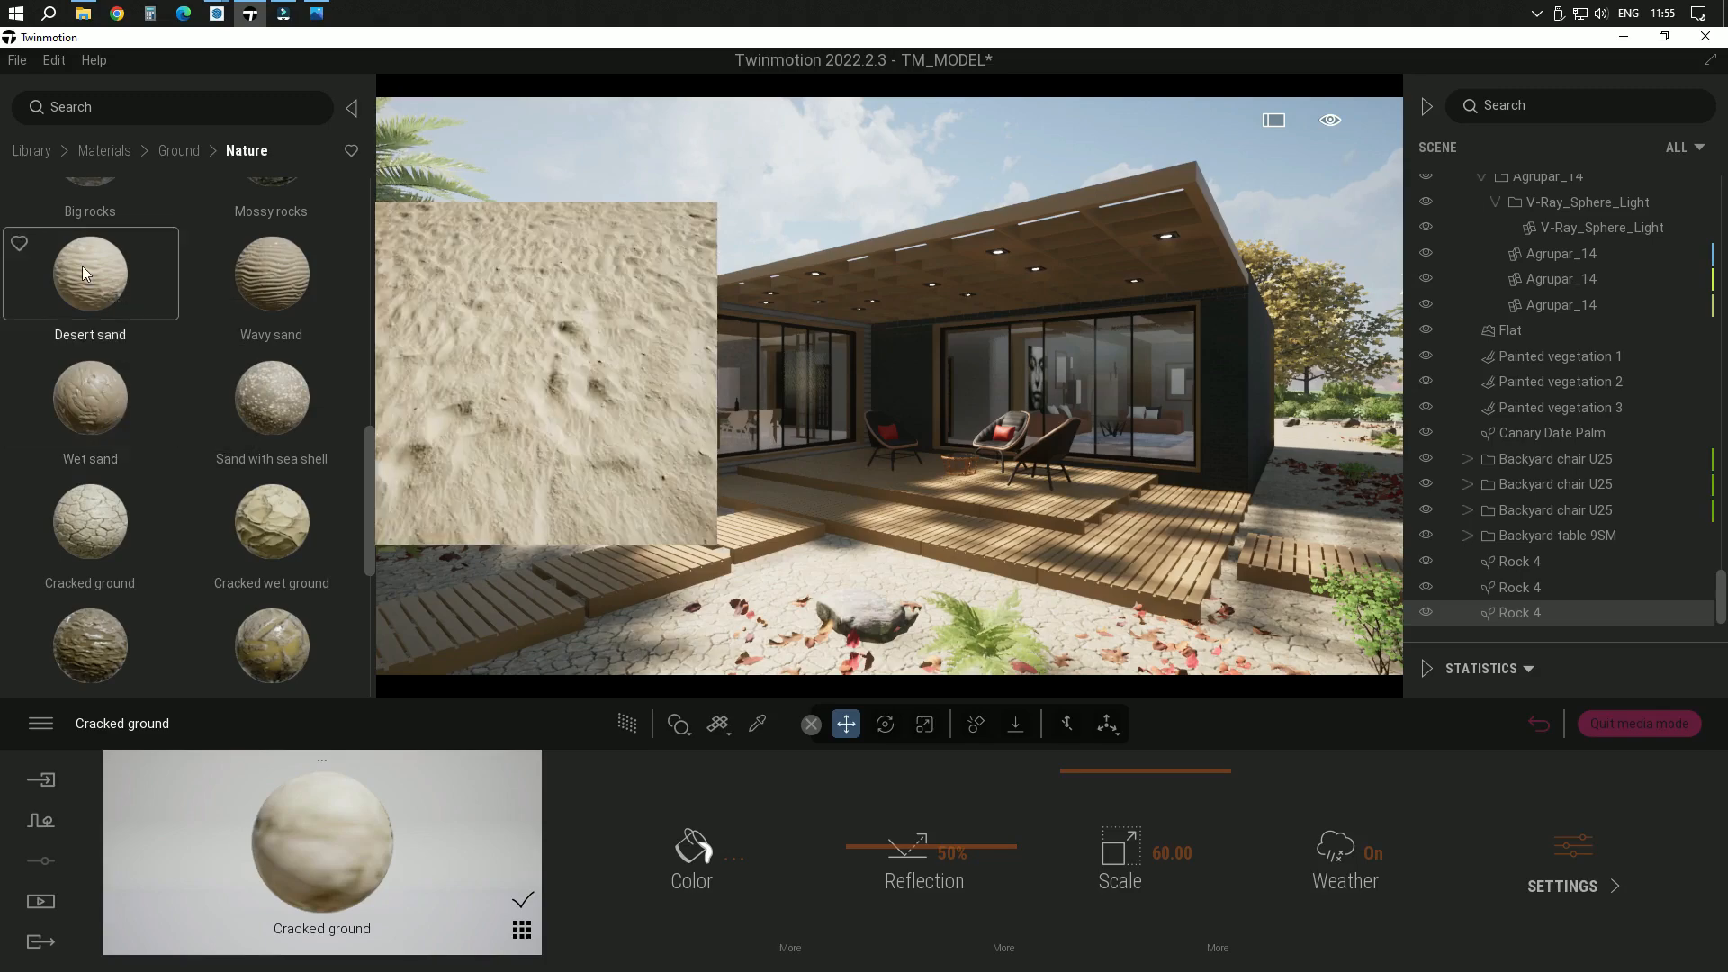
drag(83, 266, 815, 569)
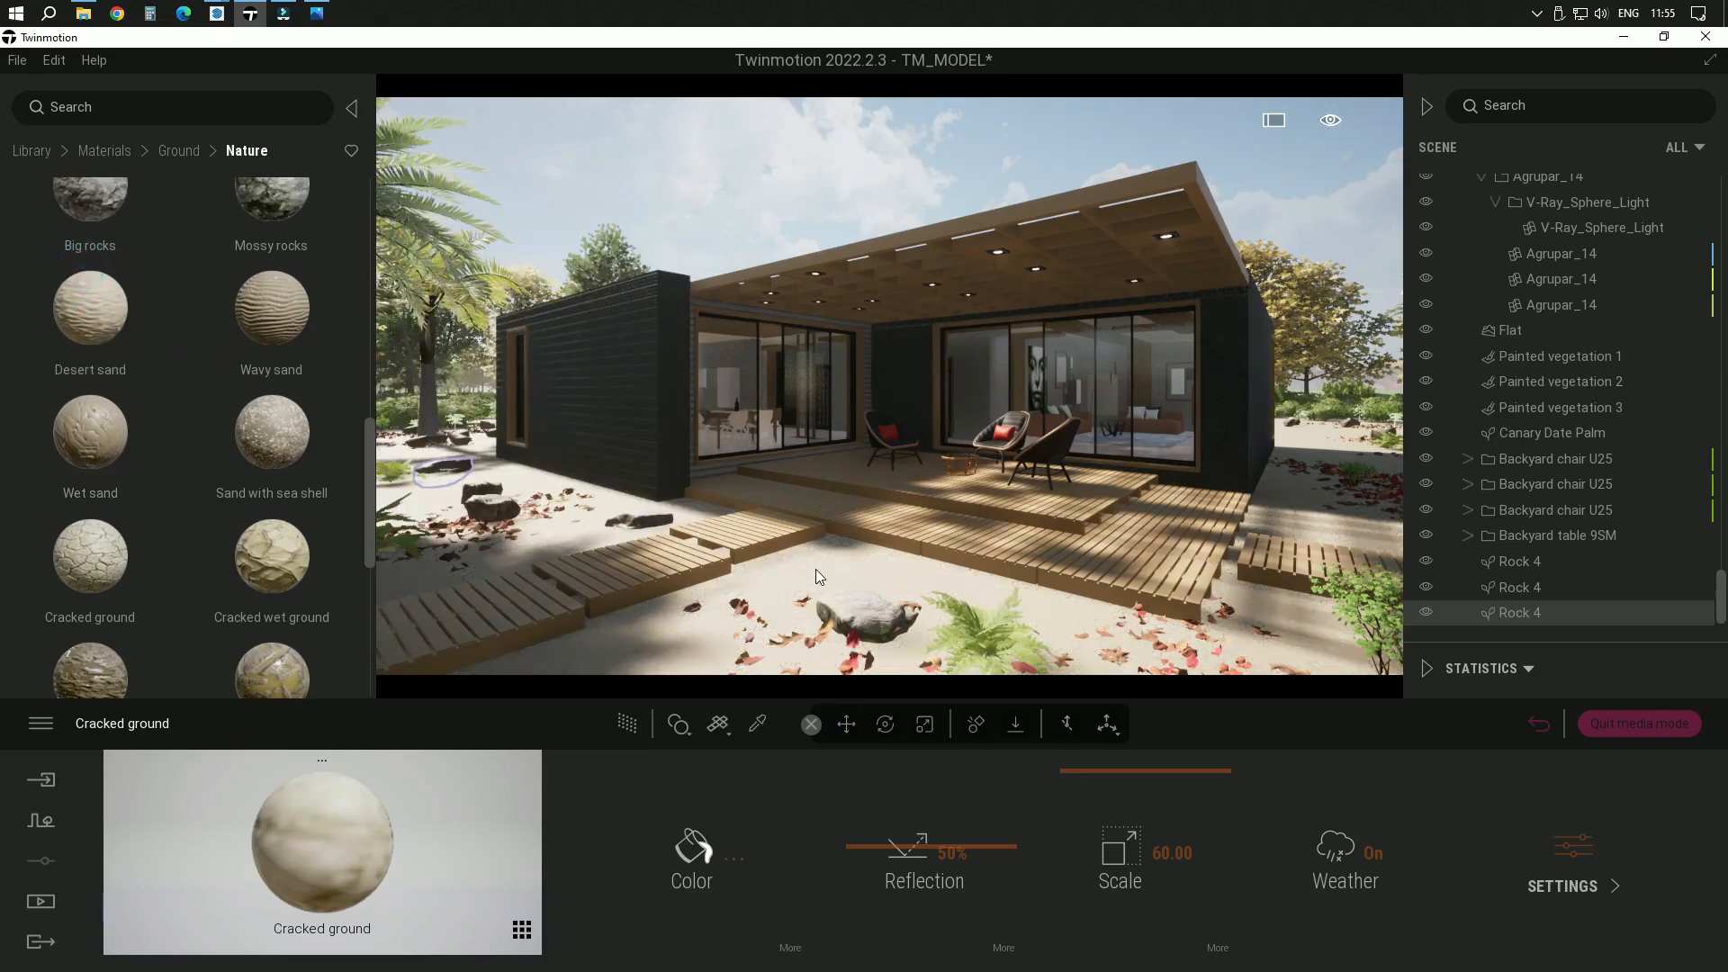
click(1199, 860)
key(BackSpace)
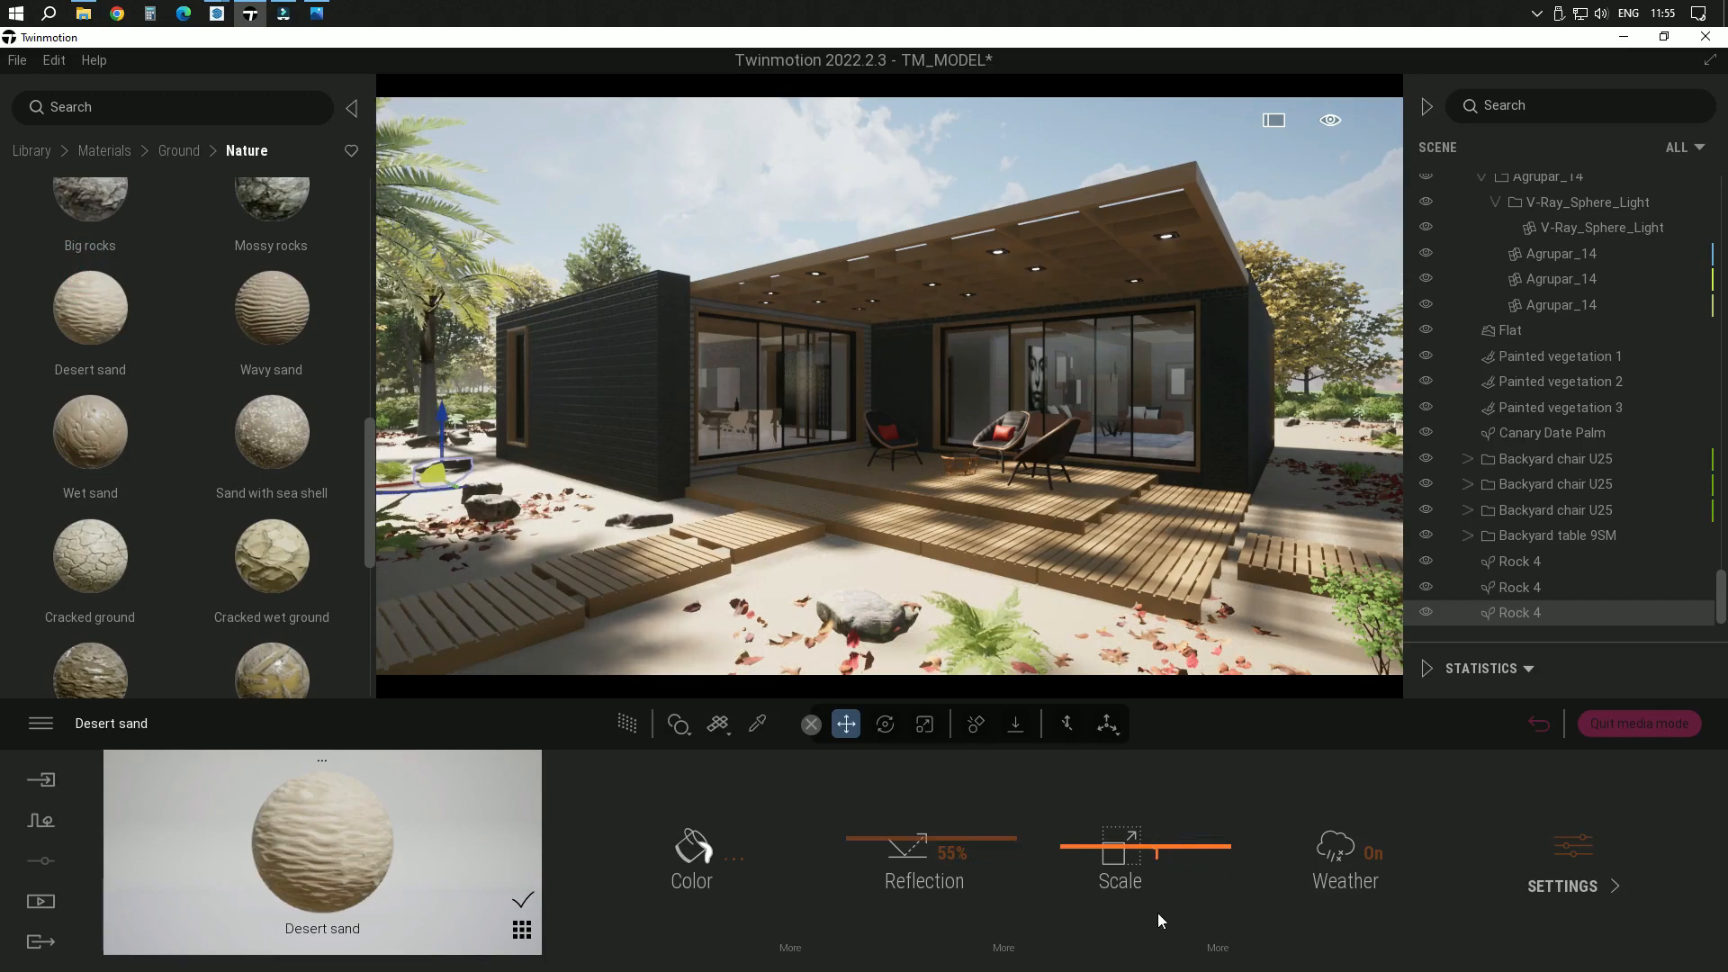
text(100)
key(Return)
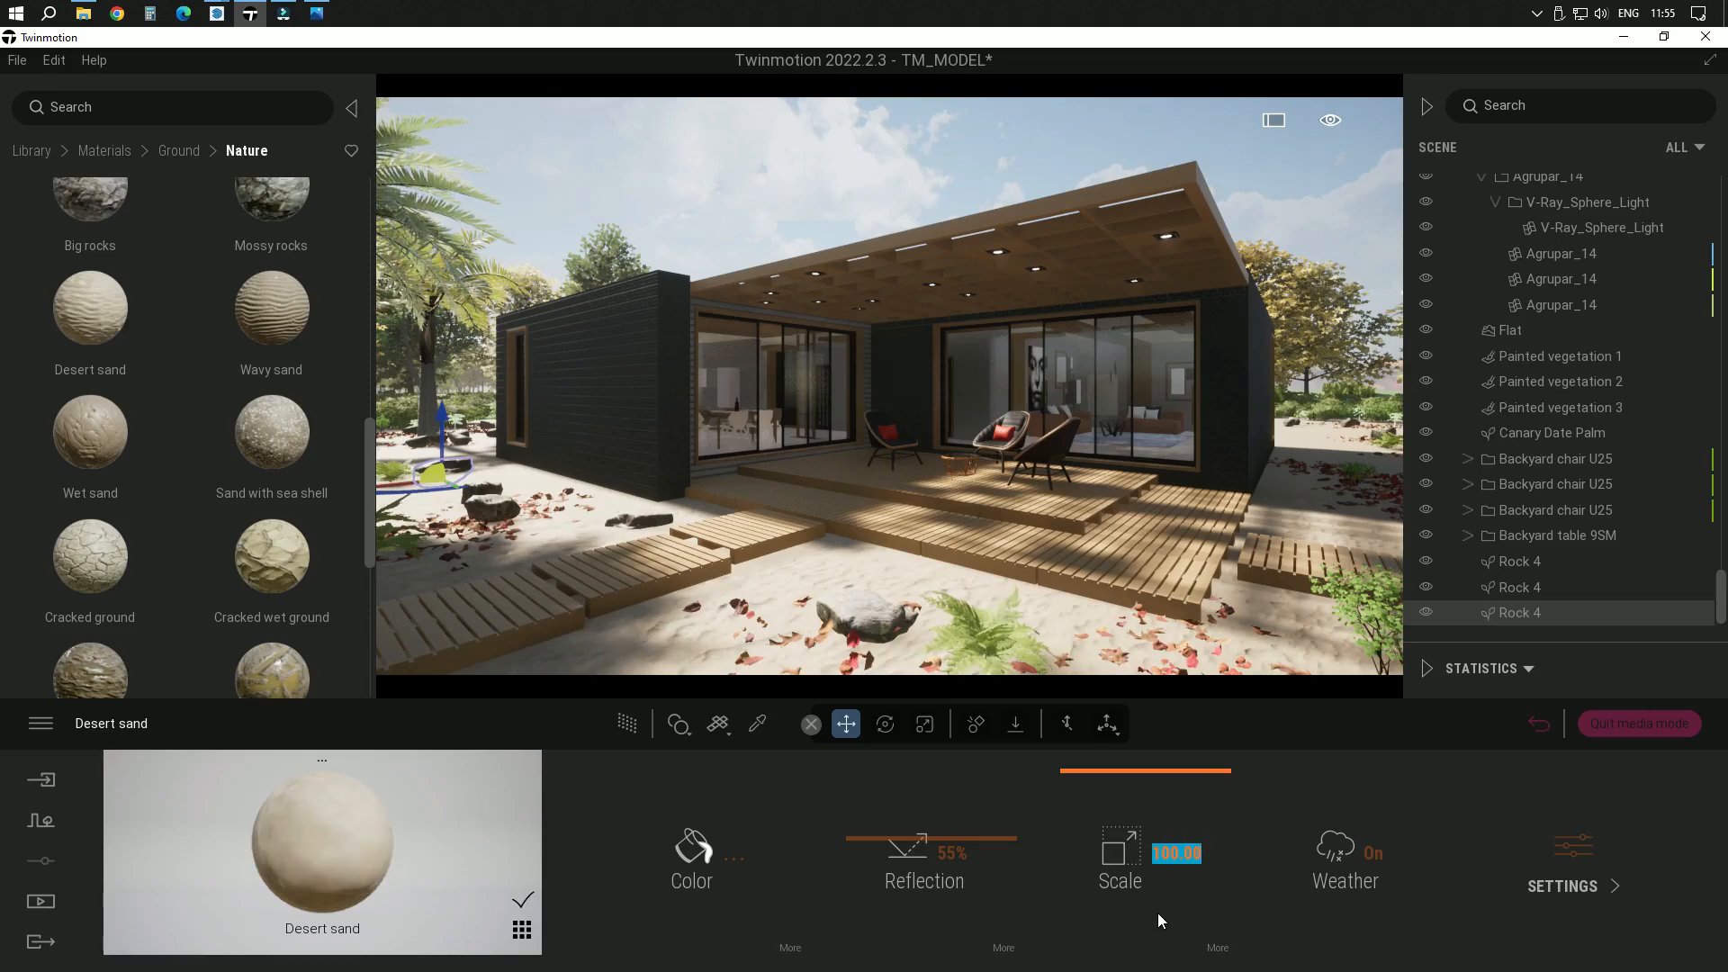
text(200)
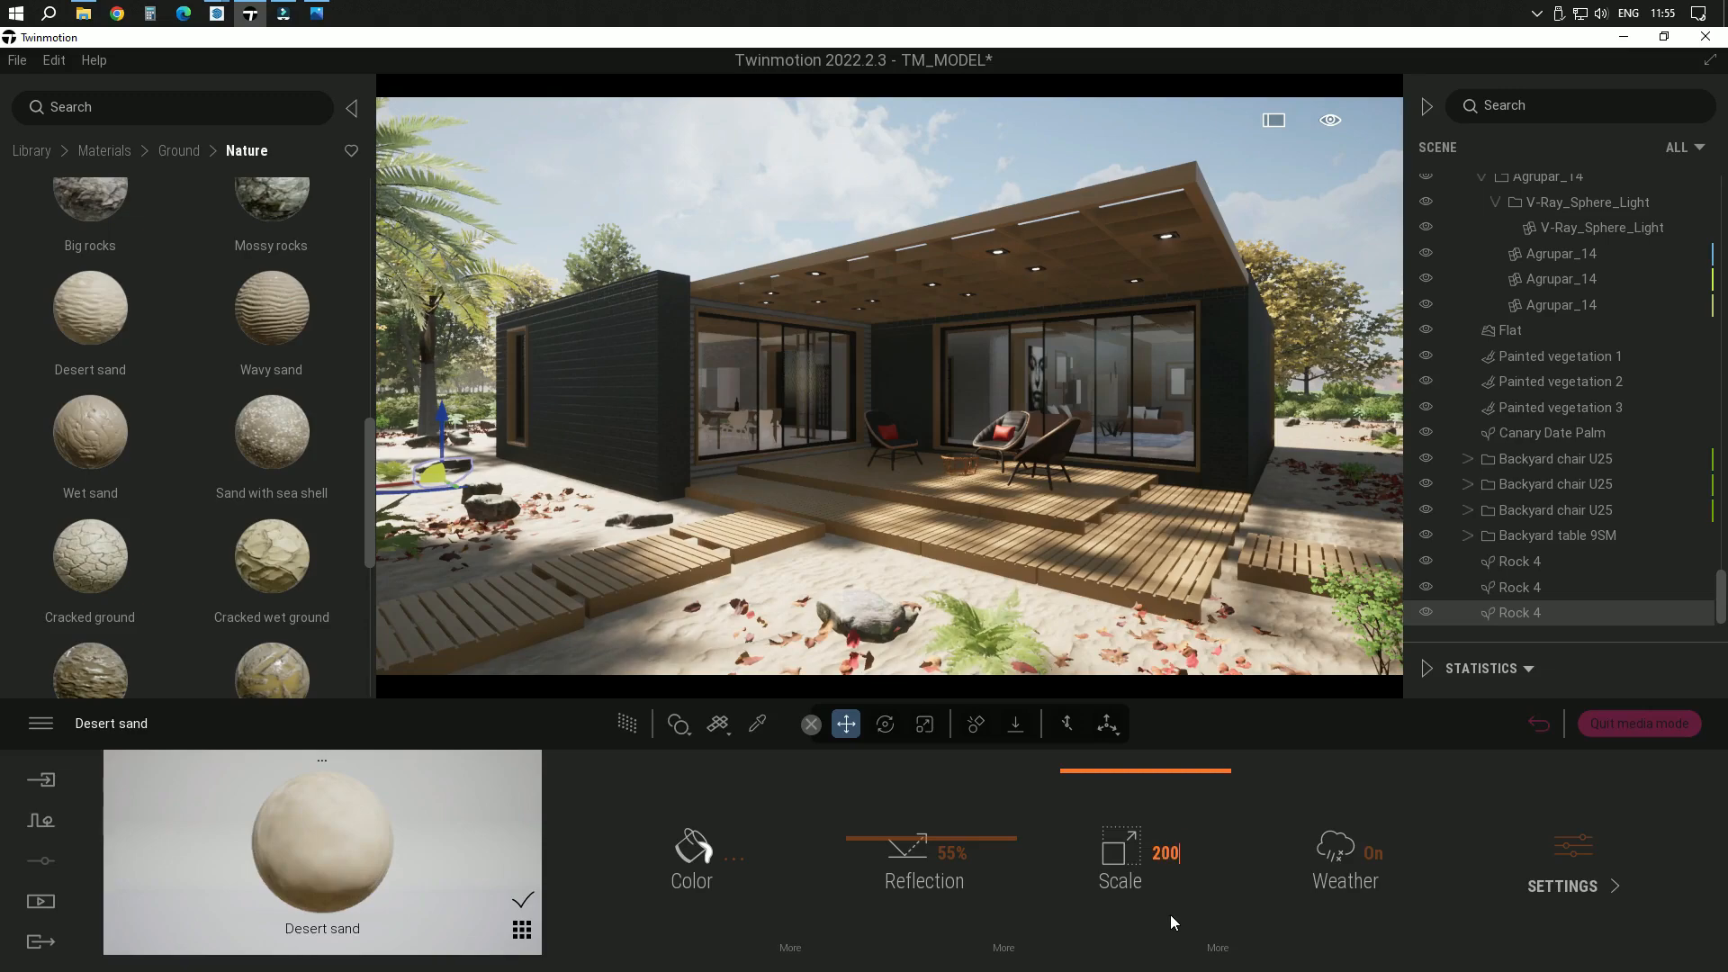
key(Return)
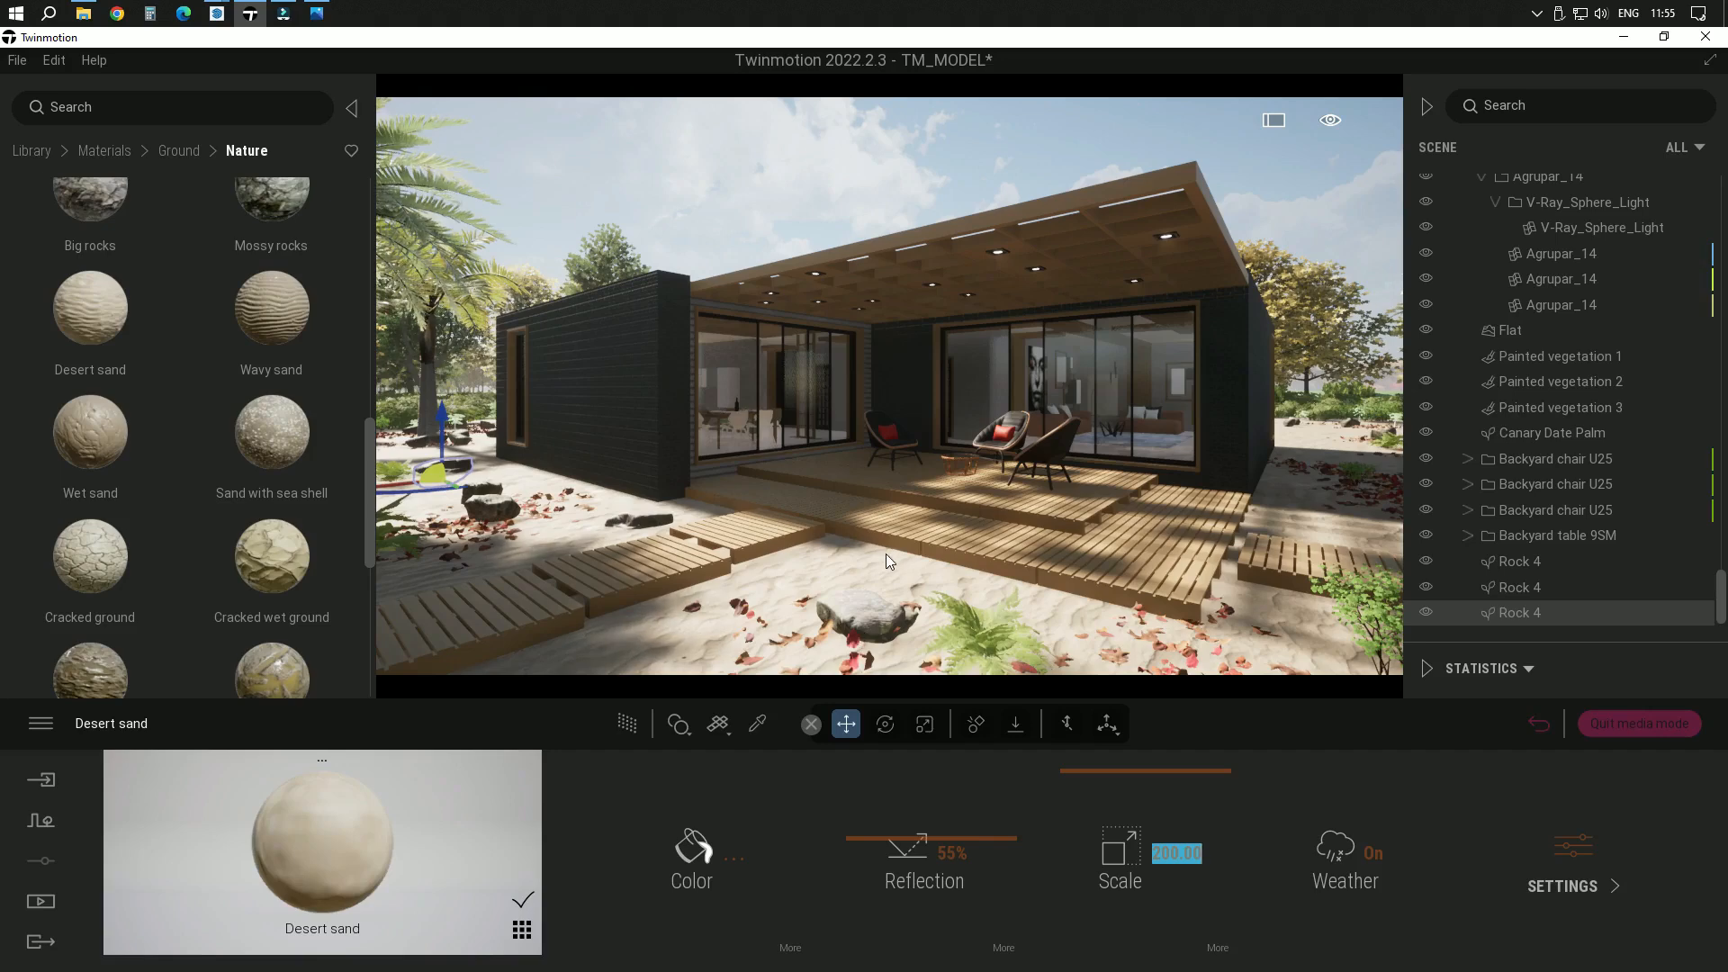
Tint the Desert sand material with the warm off-white colour F0E5DB
click(693, 855)
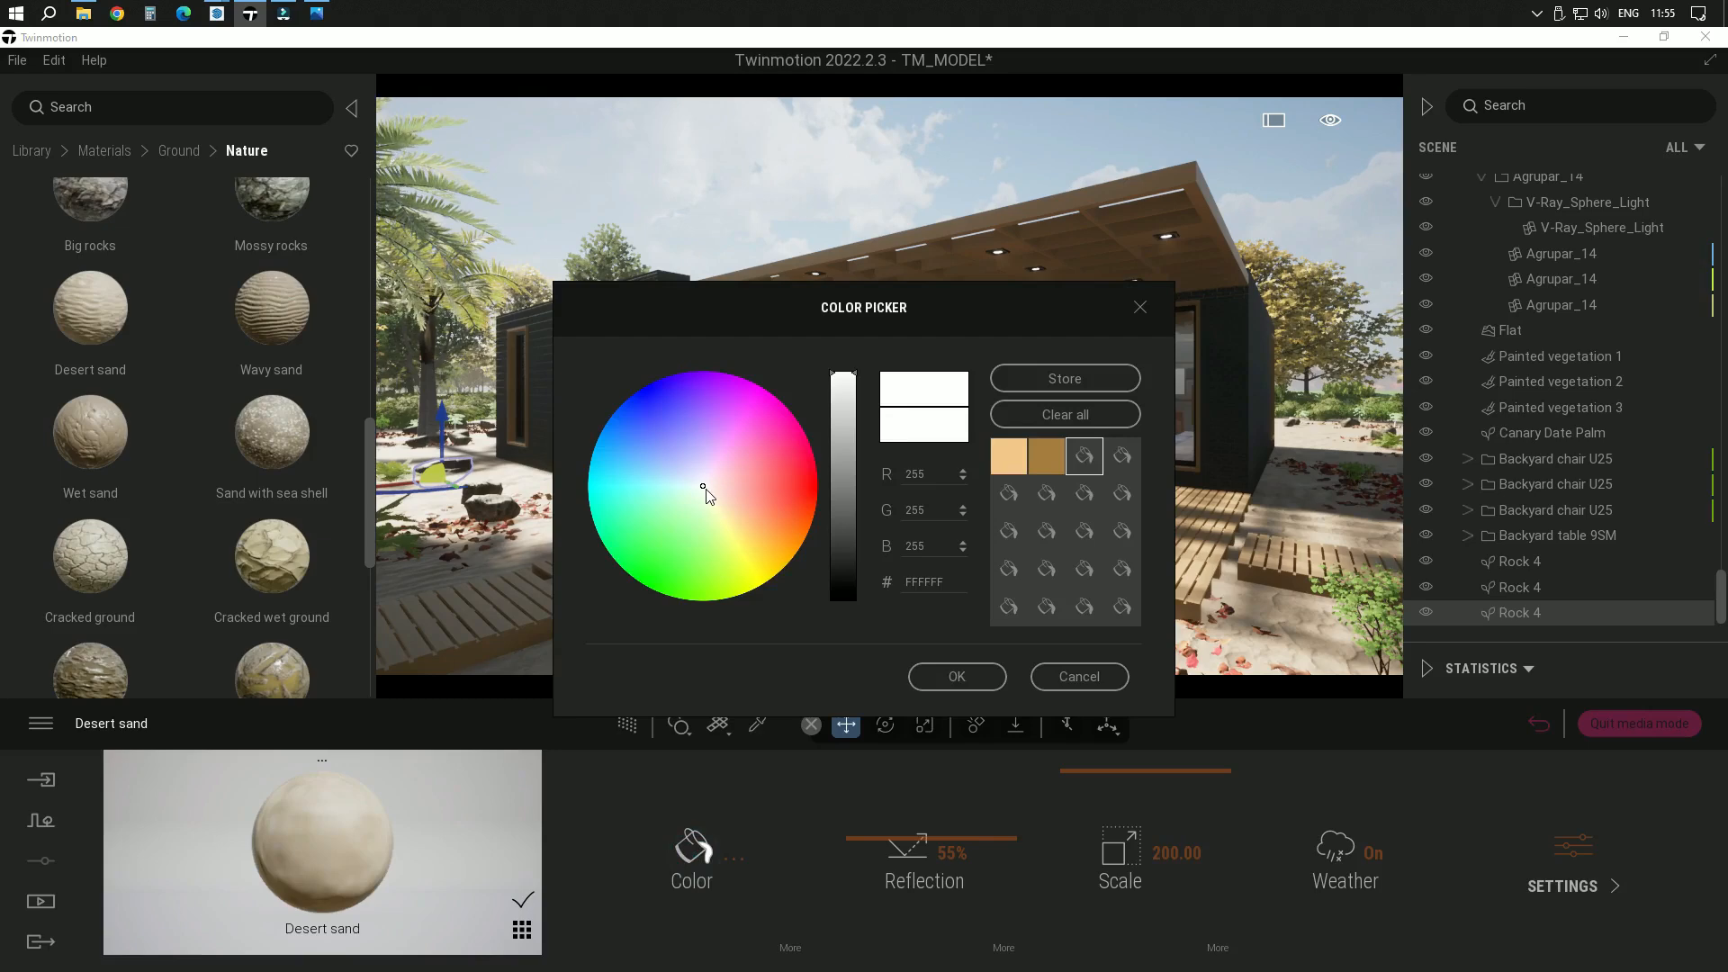
click(706, 488)
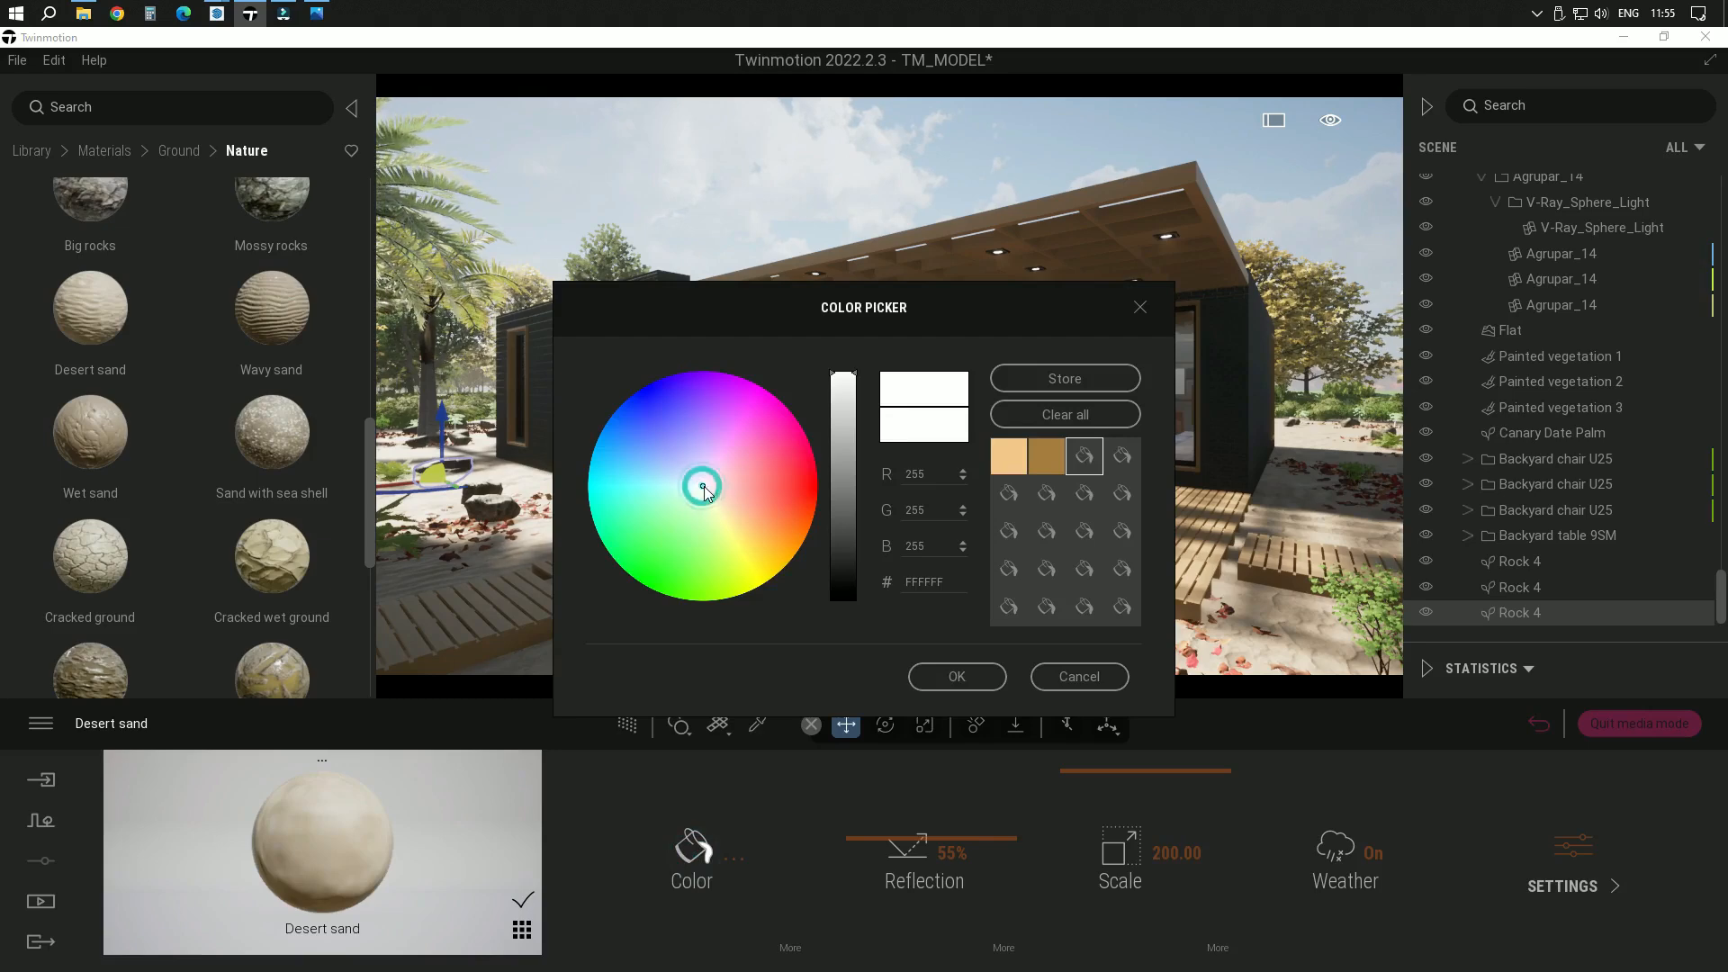
drag(705, 487, 712, 494)
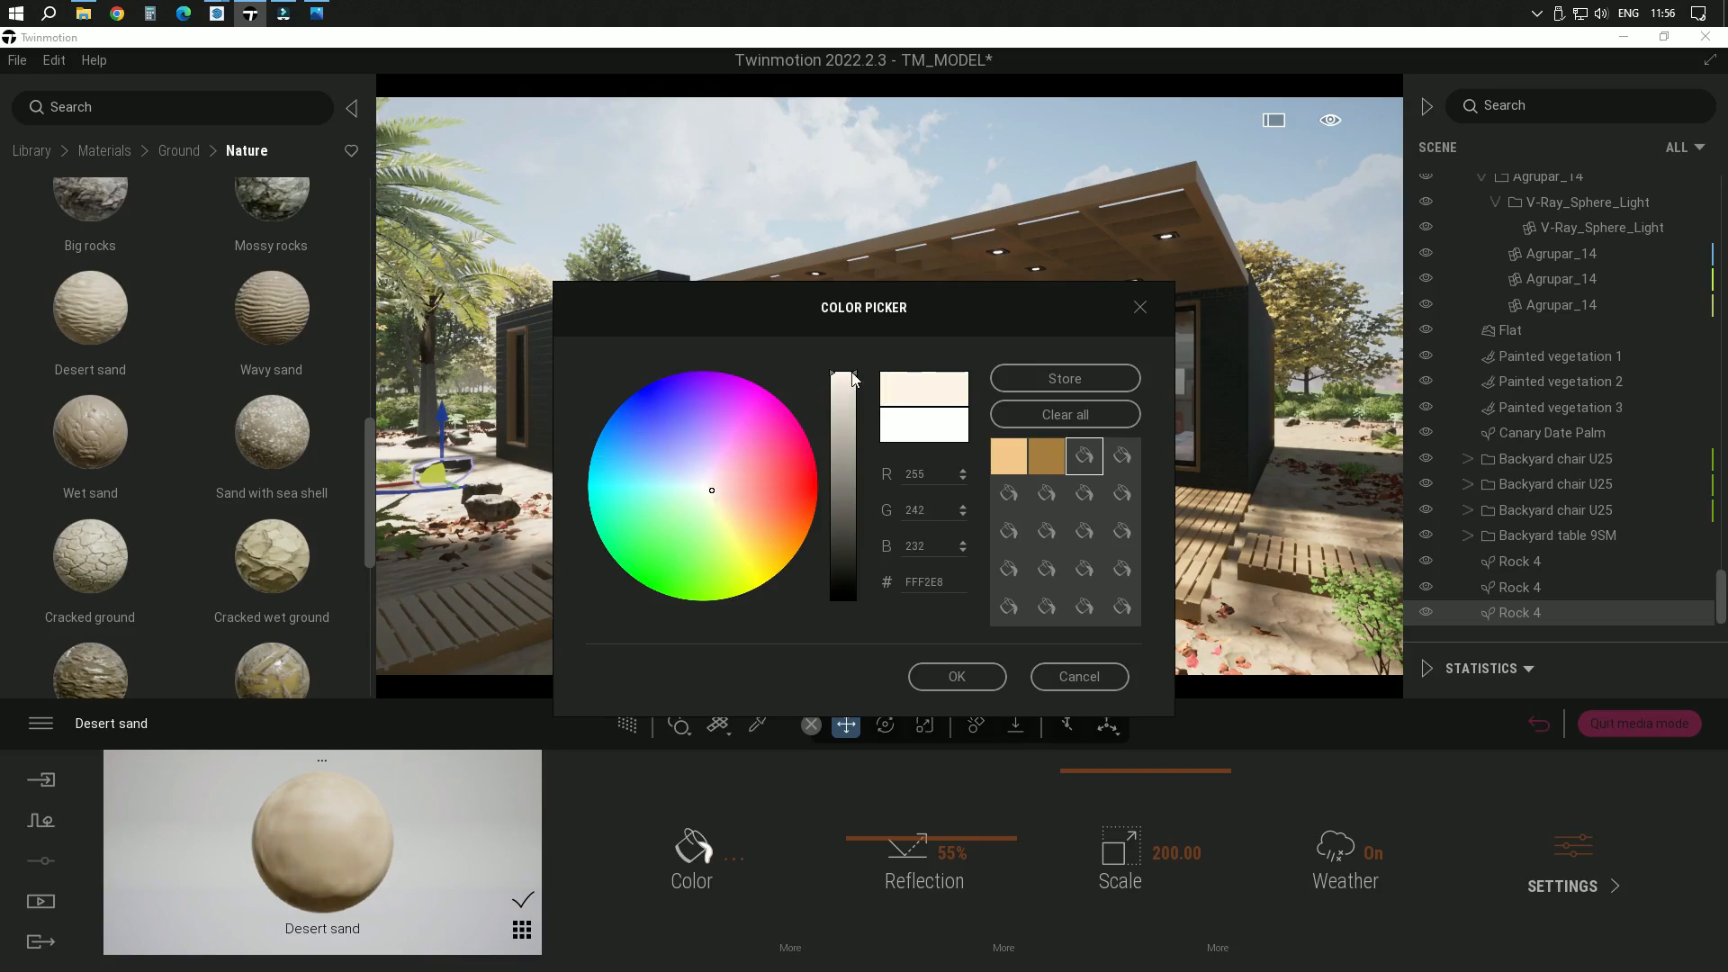
click(852, 387)
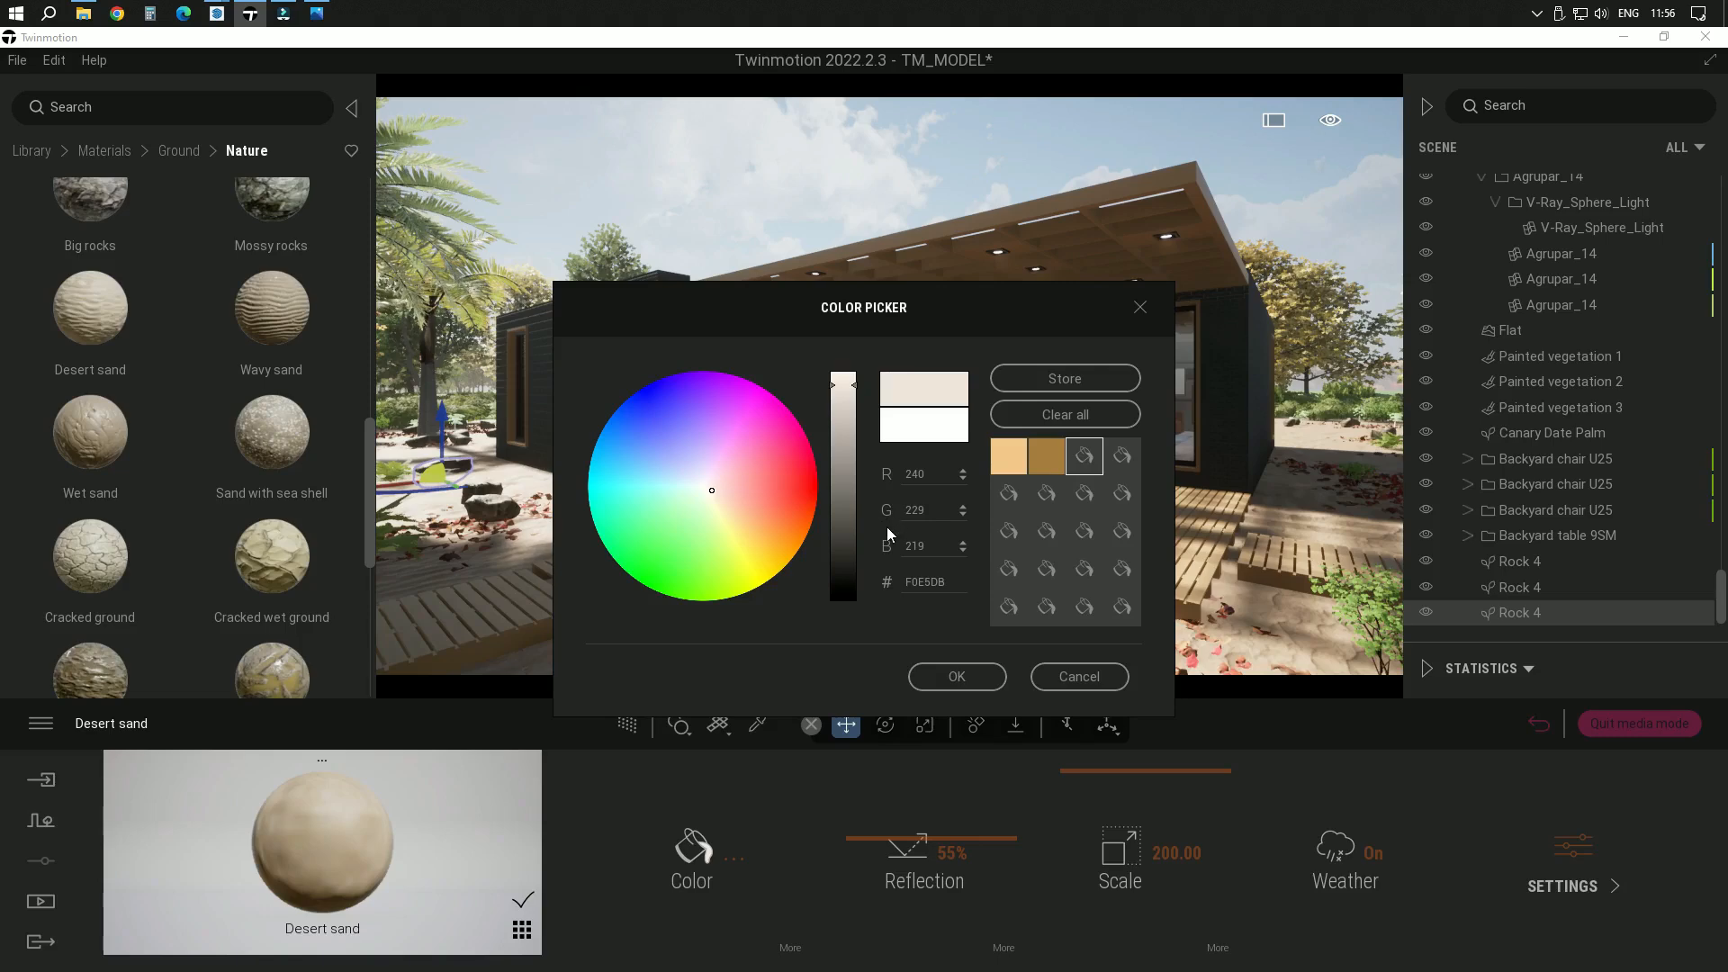
click(968, 677)
Examine the Desert sand surface up close around the rock, fallen leaves and wooden walkways
scroll(828, 657, up, 3)
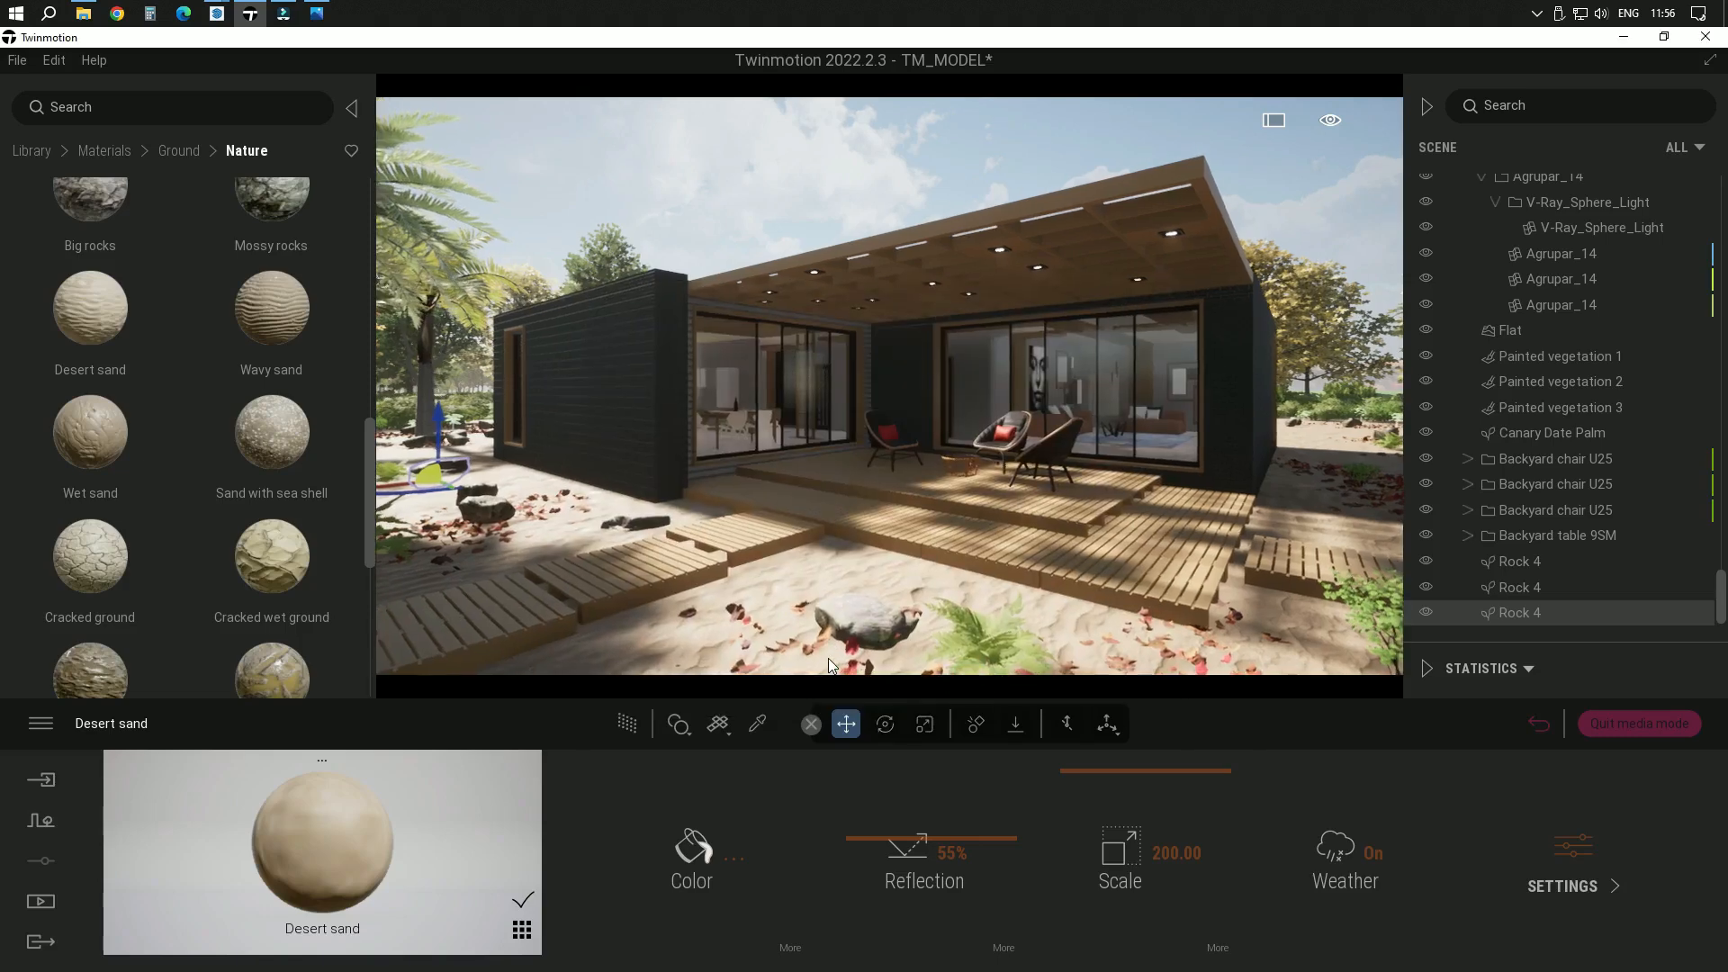
right_drag(850, 558, 871, 489)
scroll(889, 408, up, 3)
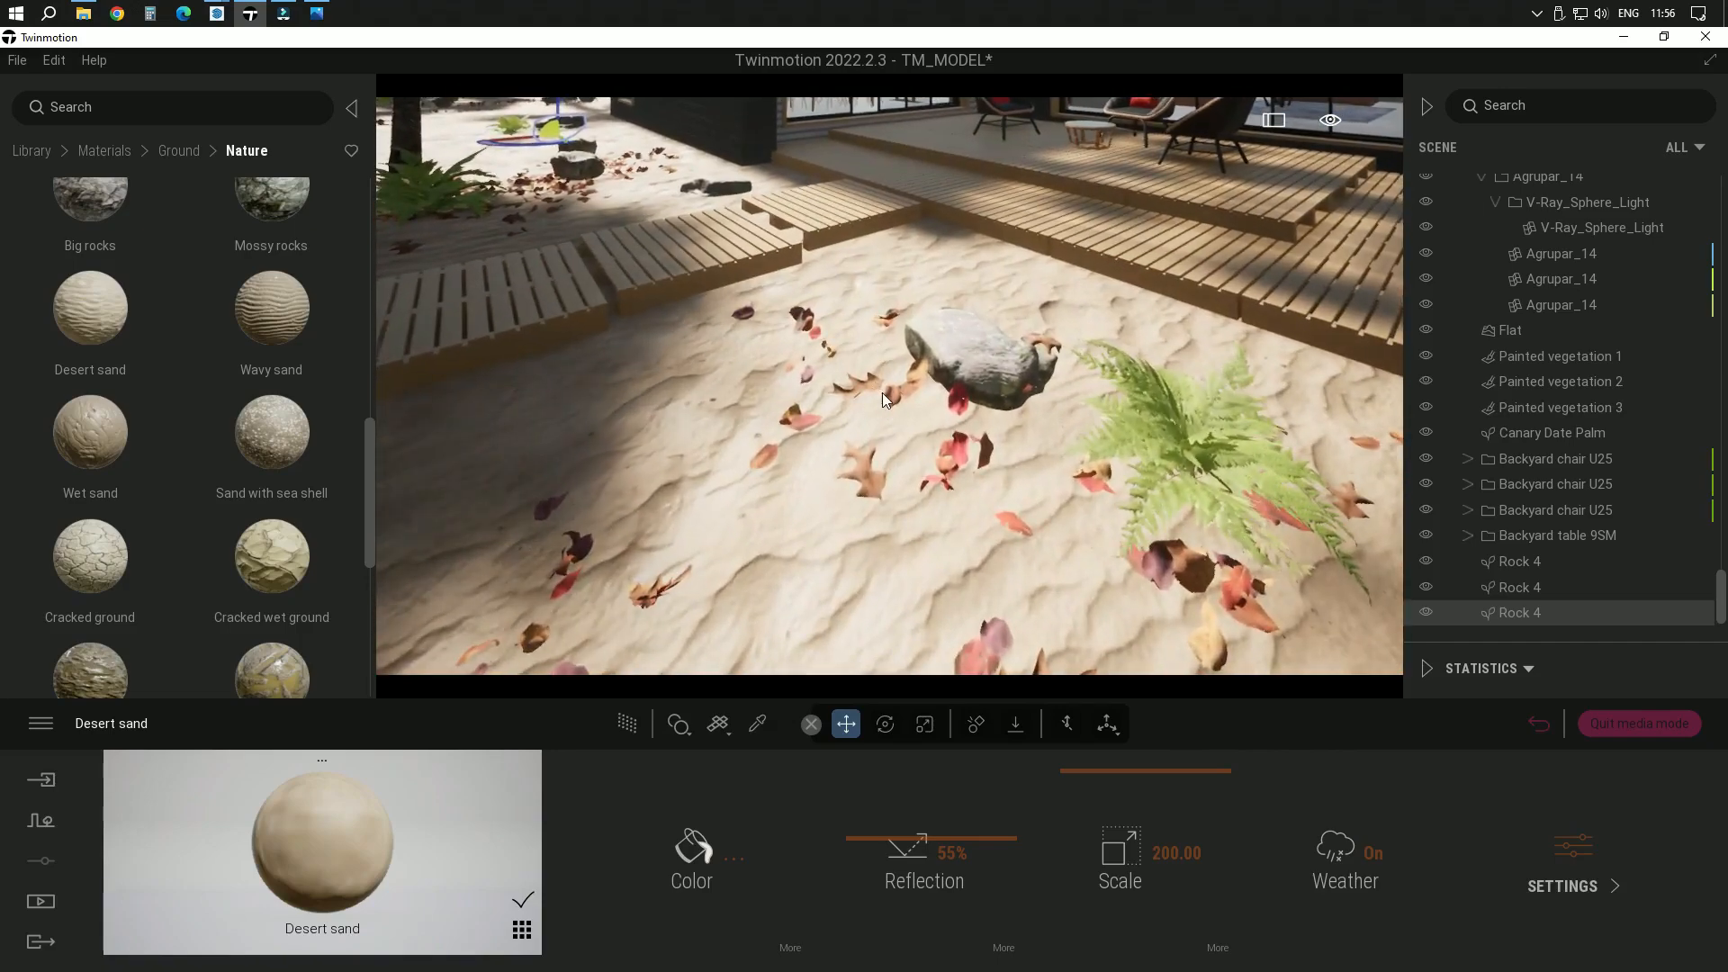
scroll(880, 423, down, 3)
scroll(873, 489, up, 3)
mouse_move(859, 491)
right_down()
mouse_move(866, 464)
mouse_move(855, 479)
right_up()
mouse_move(855, 479)
shift+middle_down()
mouse_move(860, 404)
mouse_move(859, 421)
mouse_move(792, 432)
mouse_move(860, 477)
shift+middle_up()
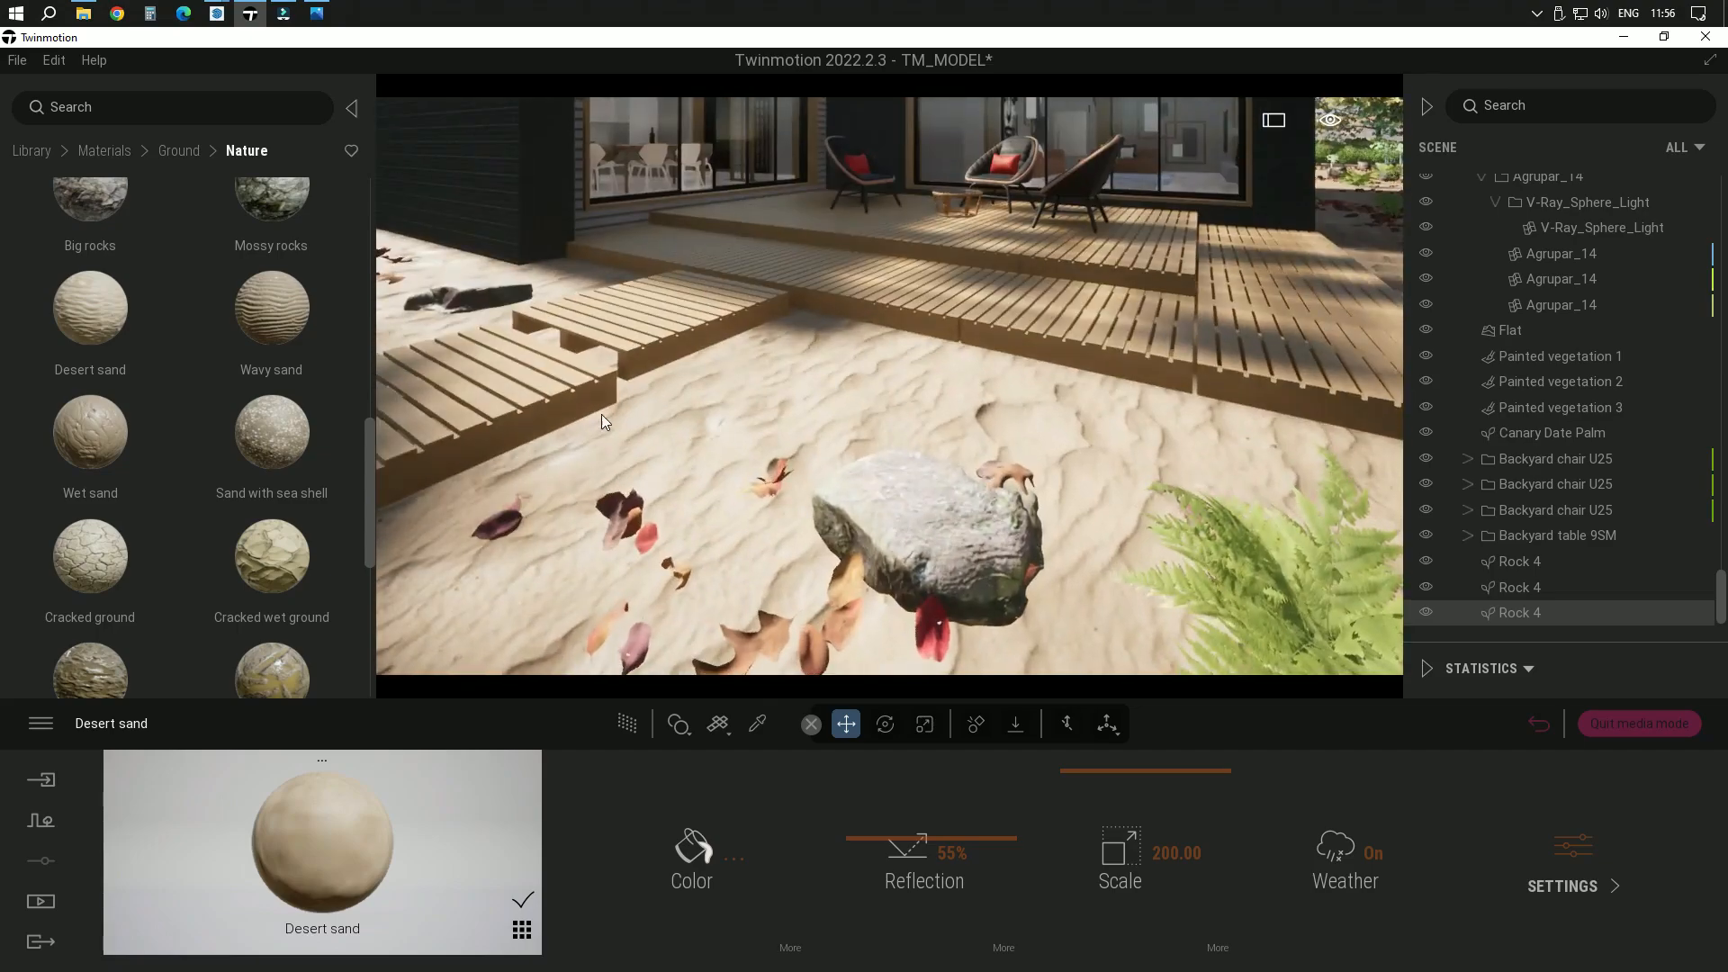
scroll(601, 414, up, 5)
shift+middle_drag(699, 468, 634, 429)
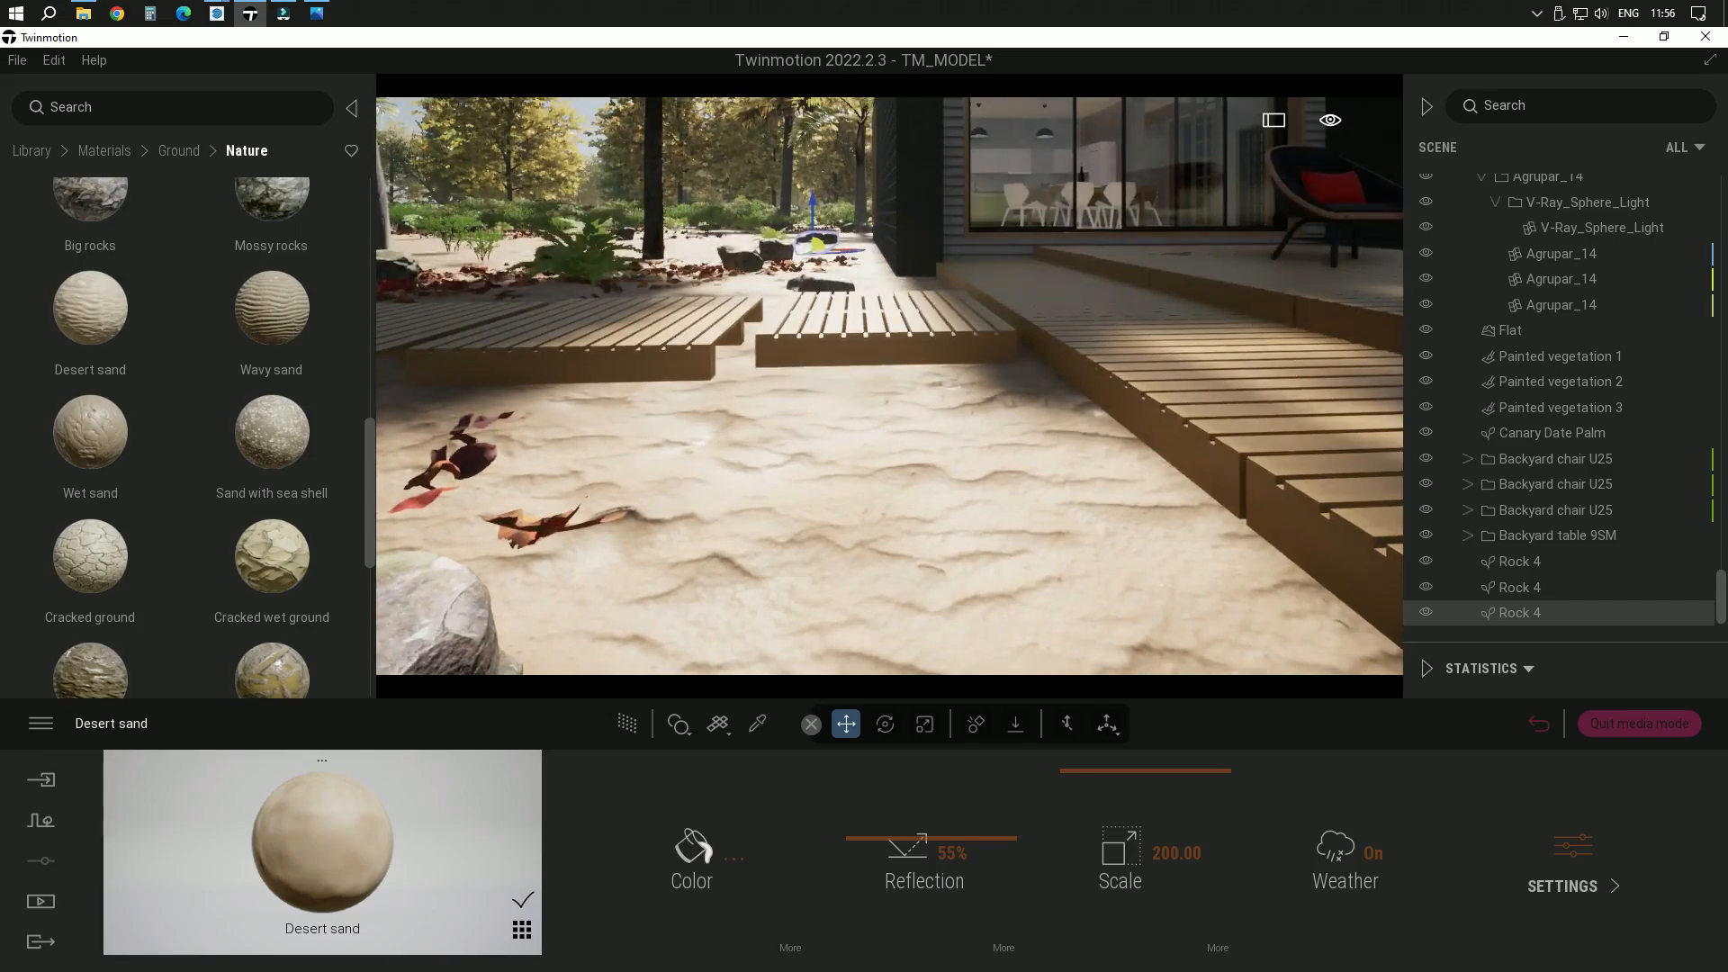
shift+middle_drag(900, 532, 983, 504)
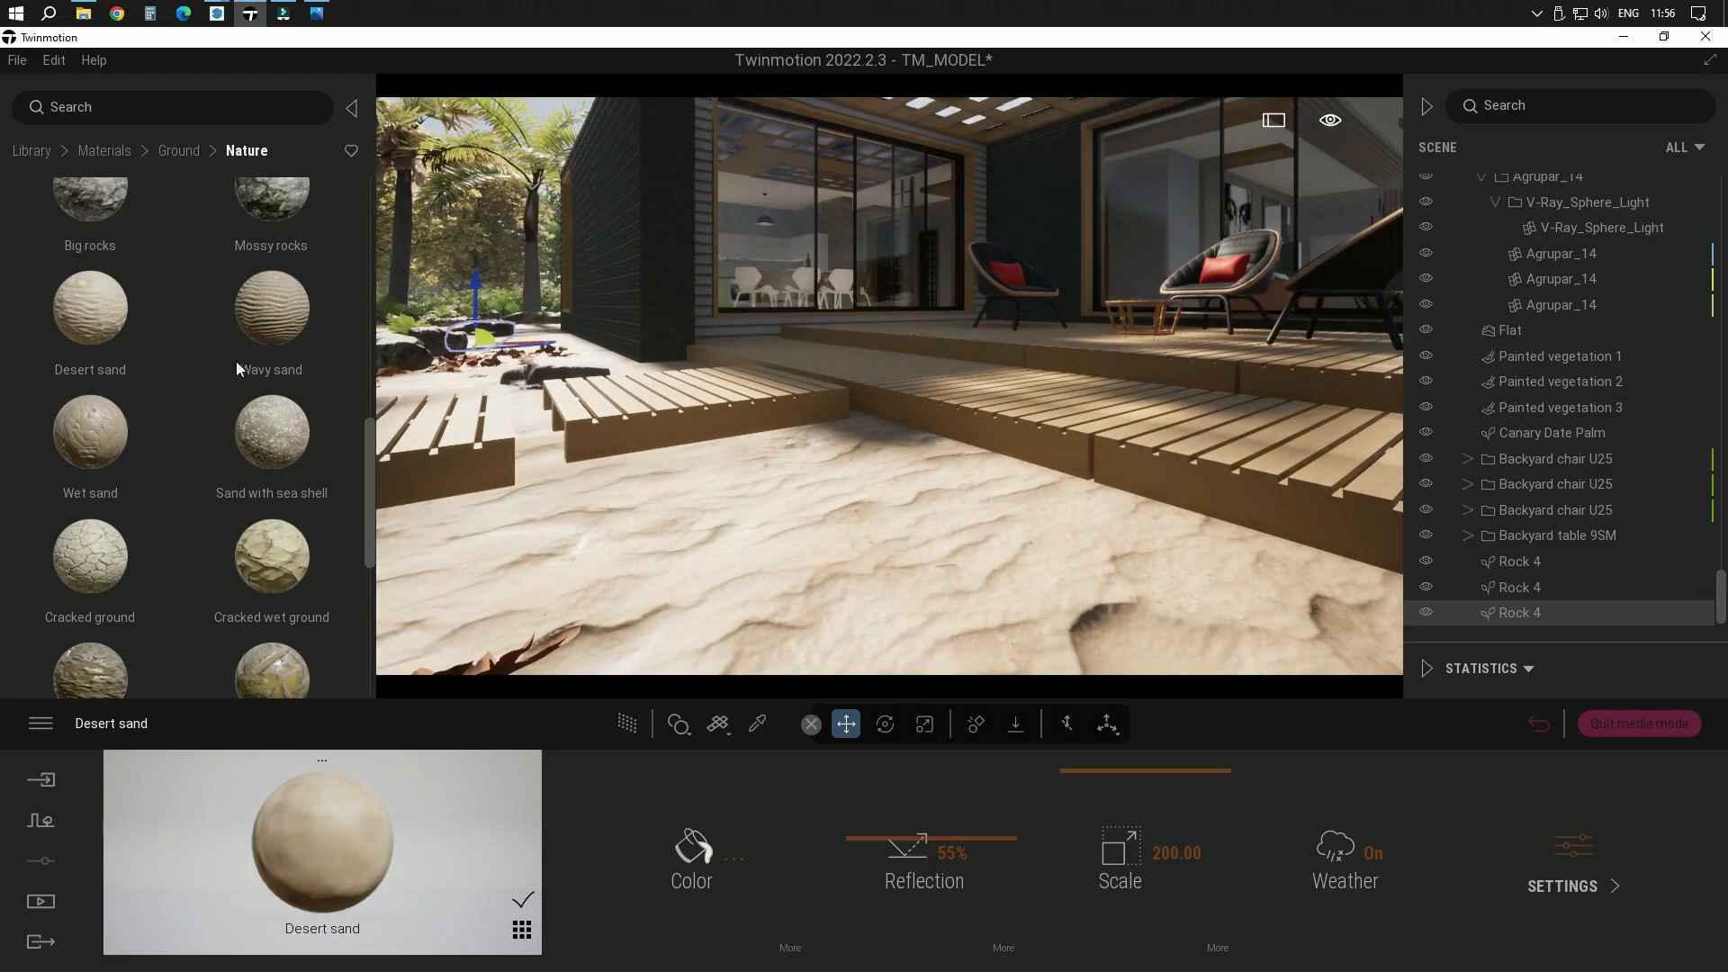
Return the viewport to the saved SCENE 01 image view
scroll(200, 321, up, 1)
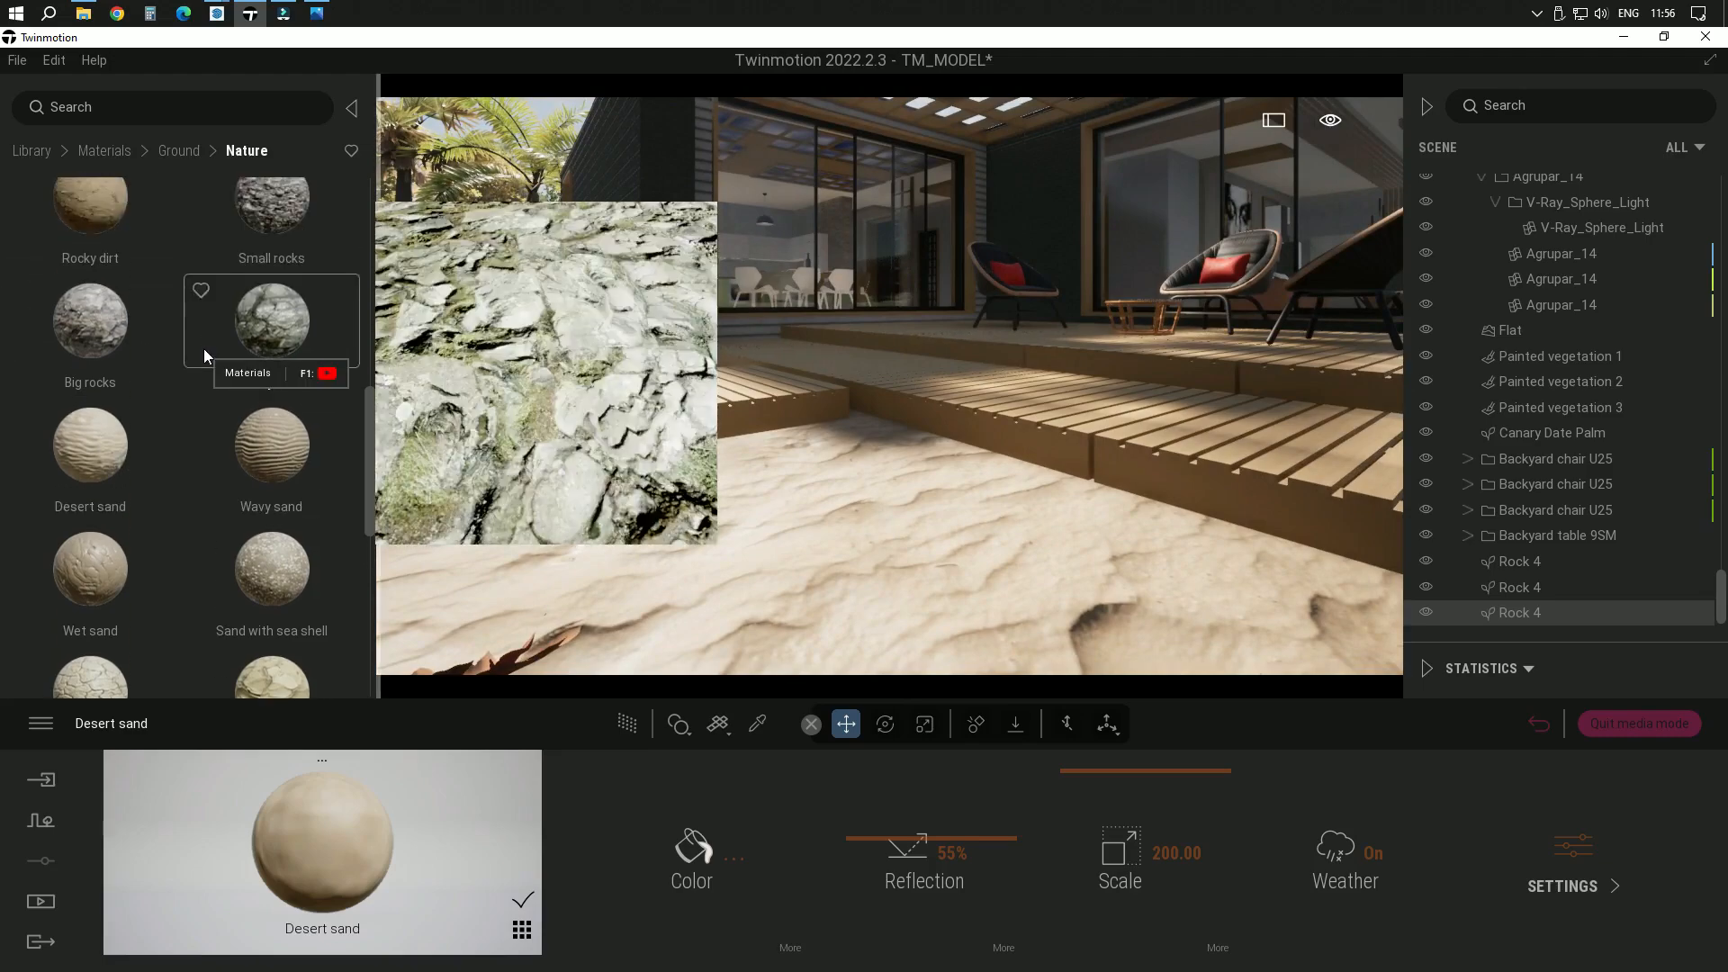
click(51, 900)
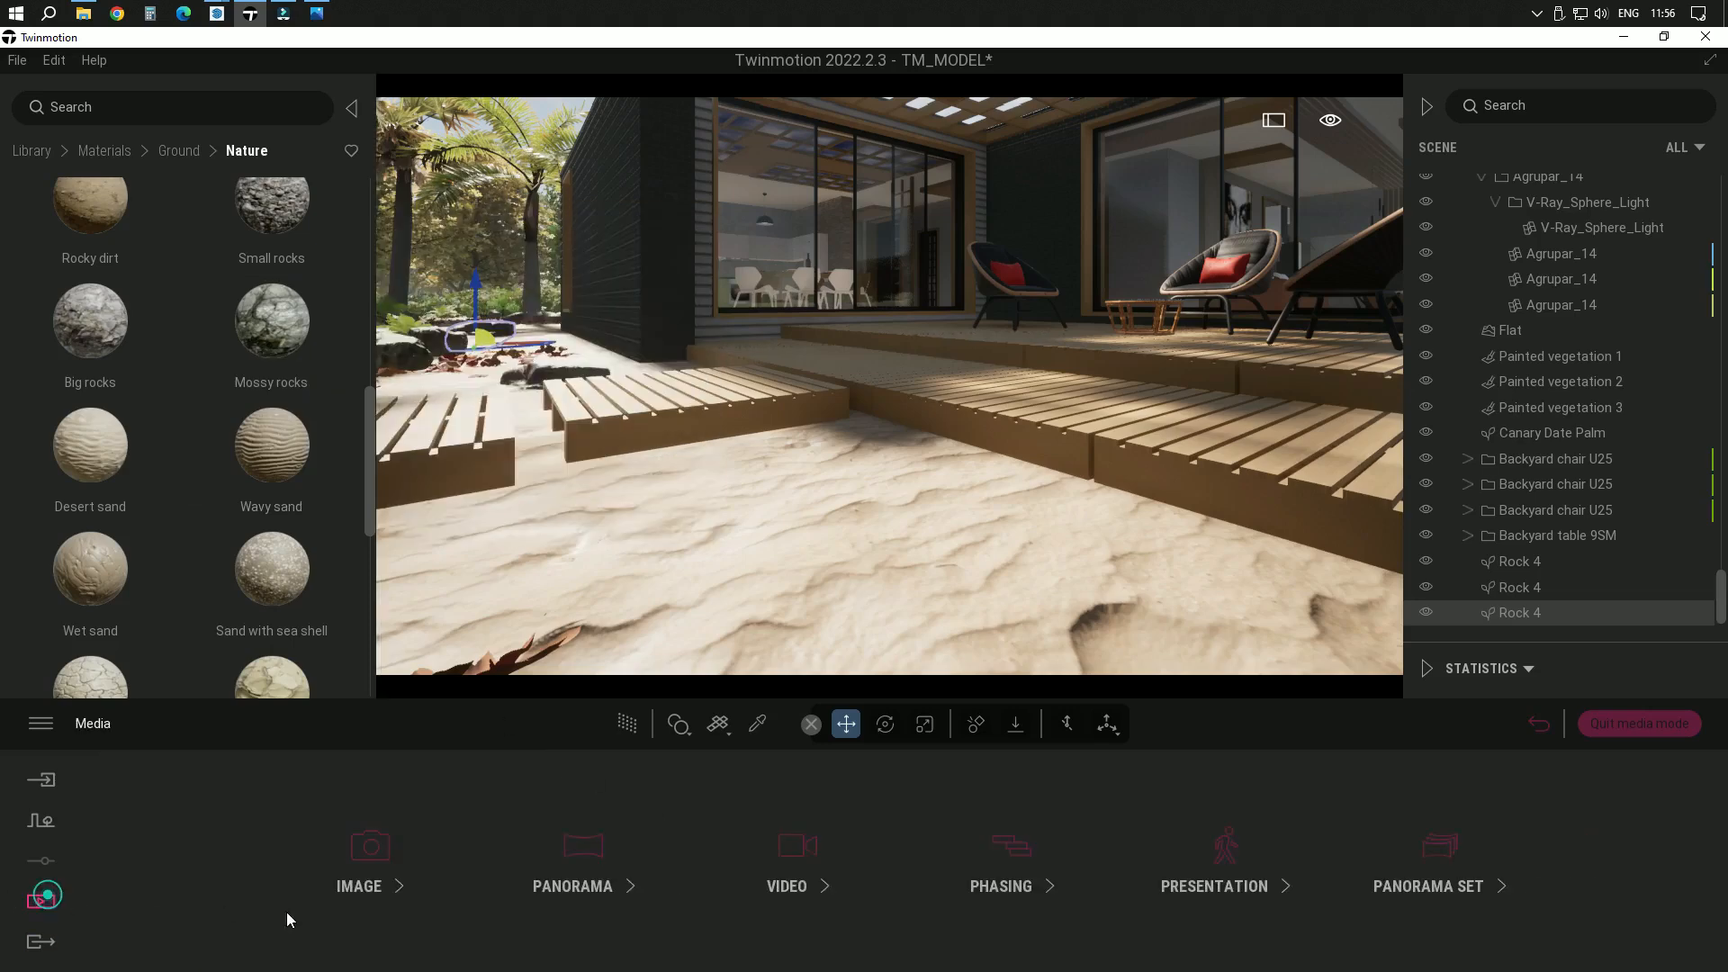
click(367, 851)
click(408, 821)
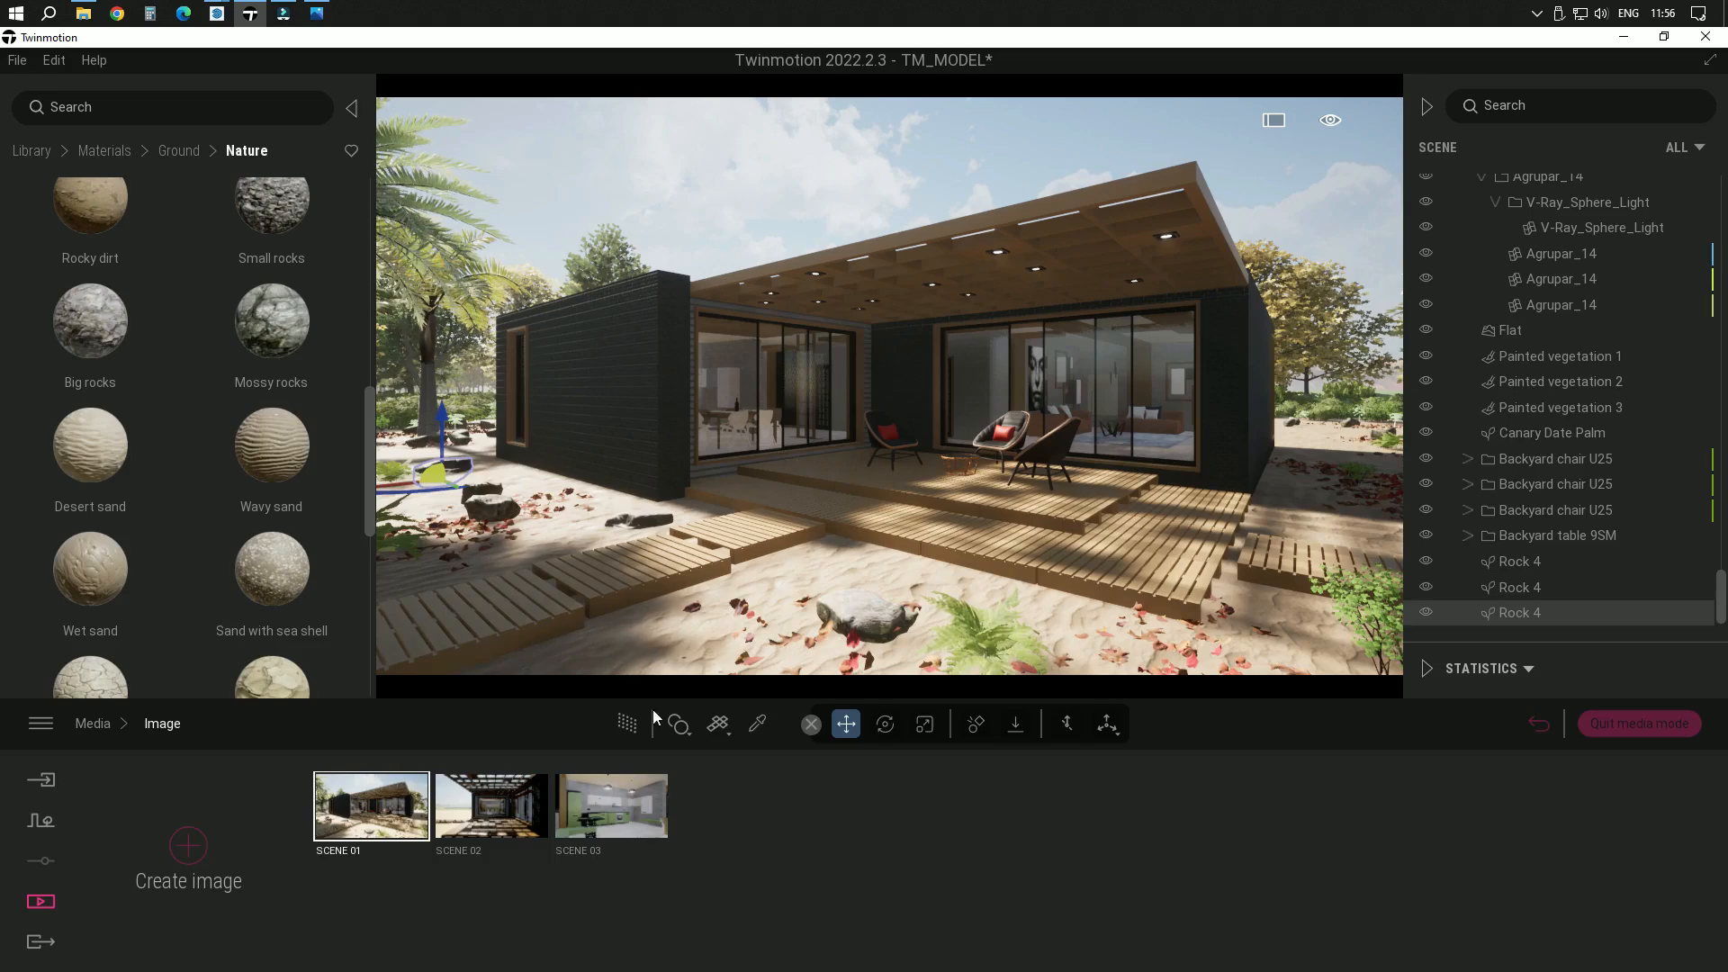
Select the rock in the sand in front of the deck and lower it slightly with the move tool
click(757, 724)
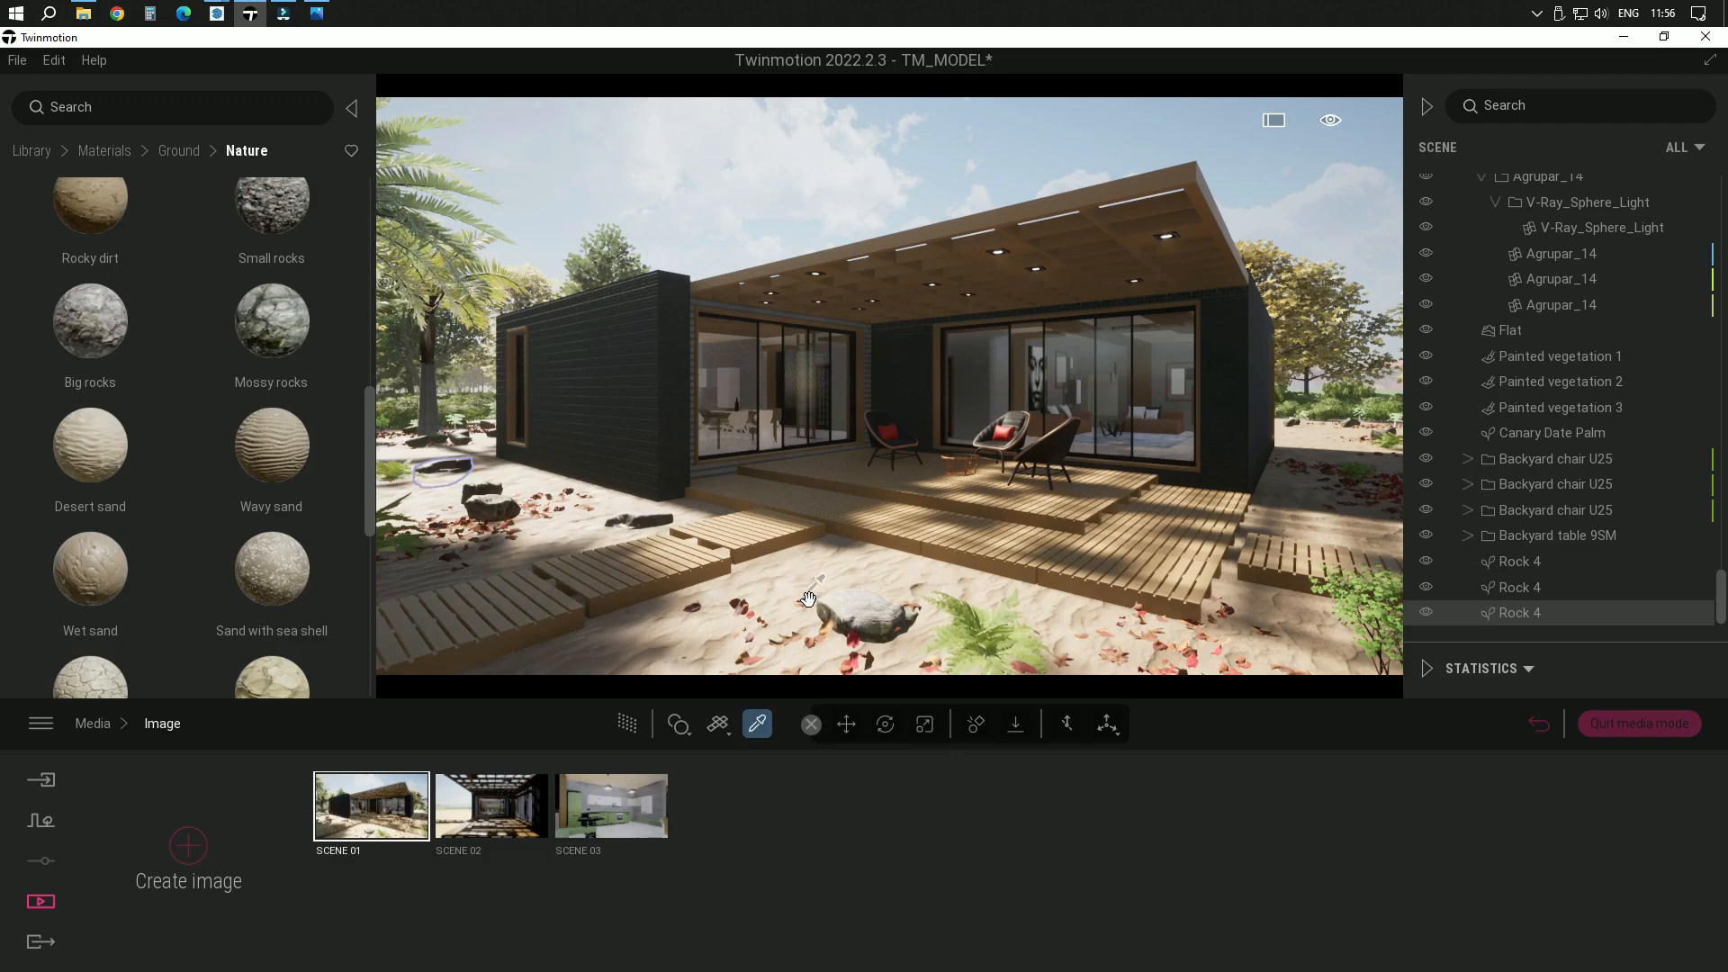
click(846, 724)
click(868, 614)
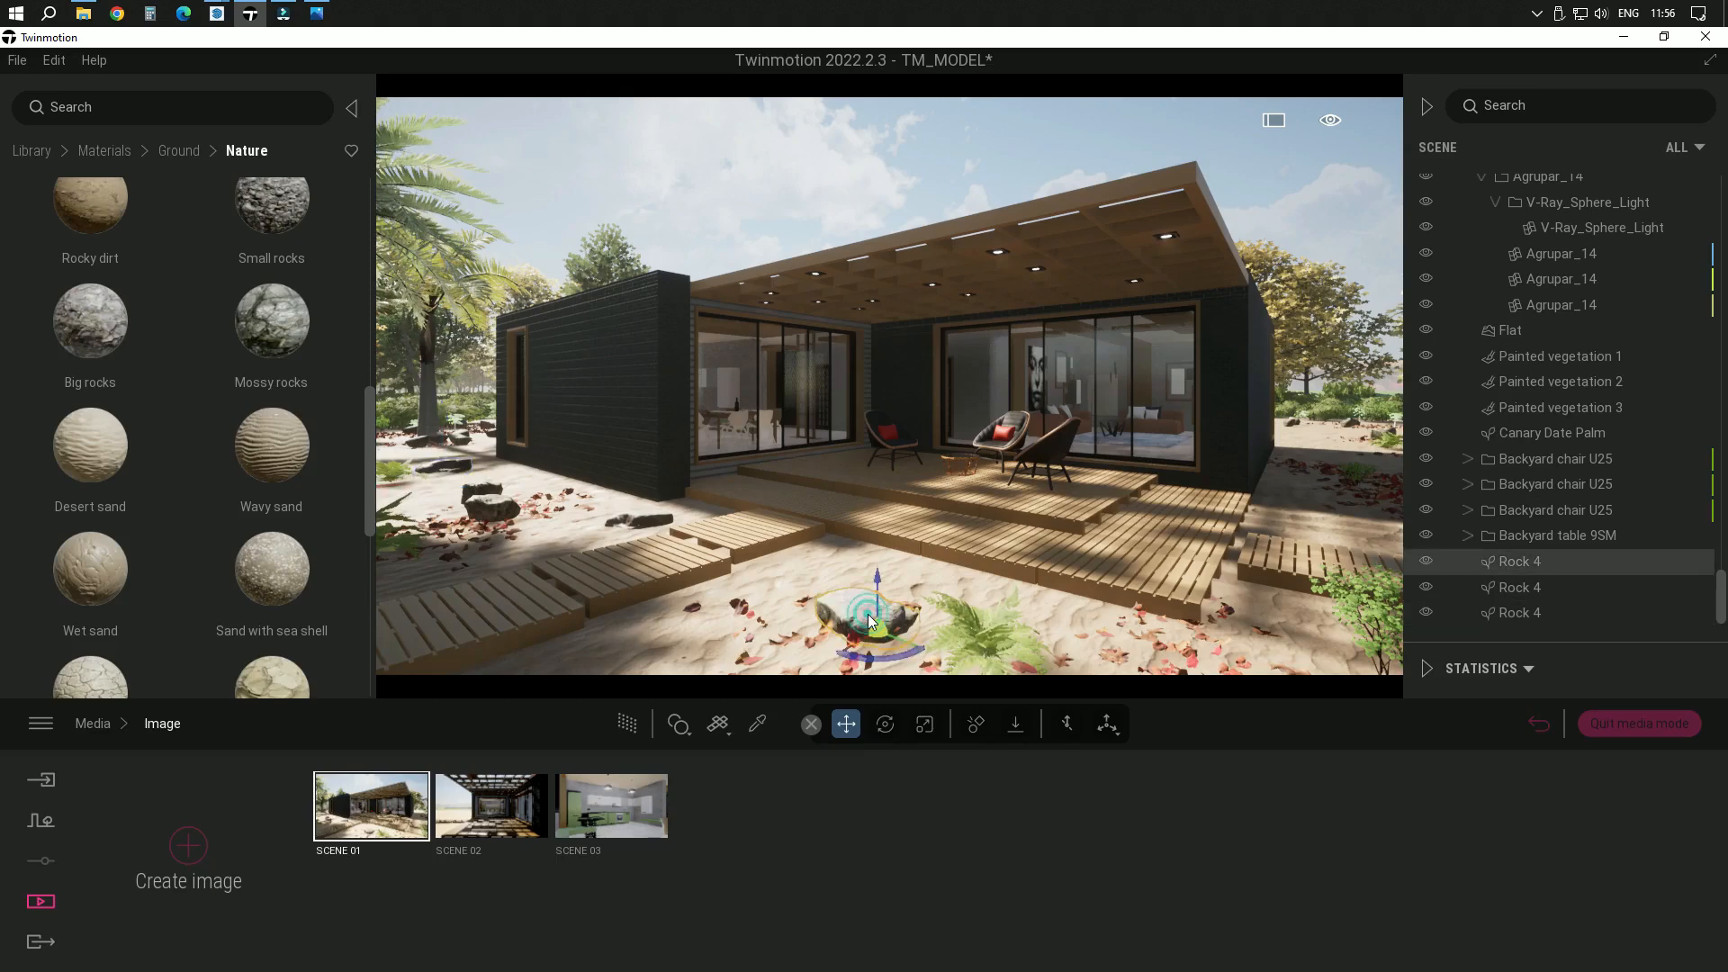
drag(879, 580, 880, 590)
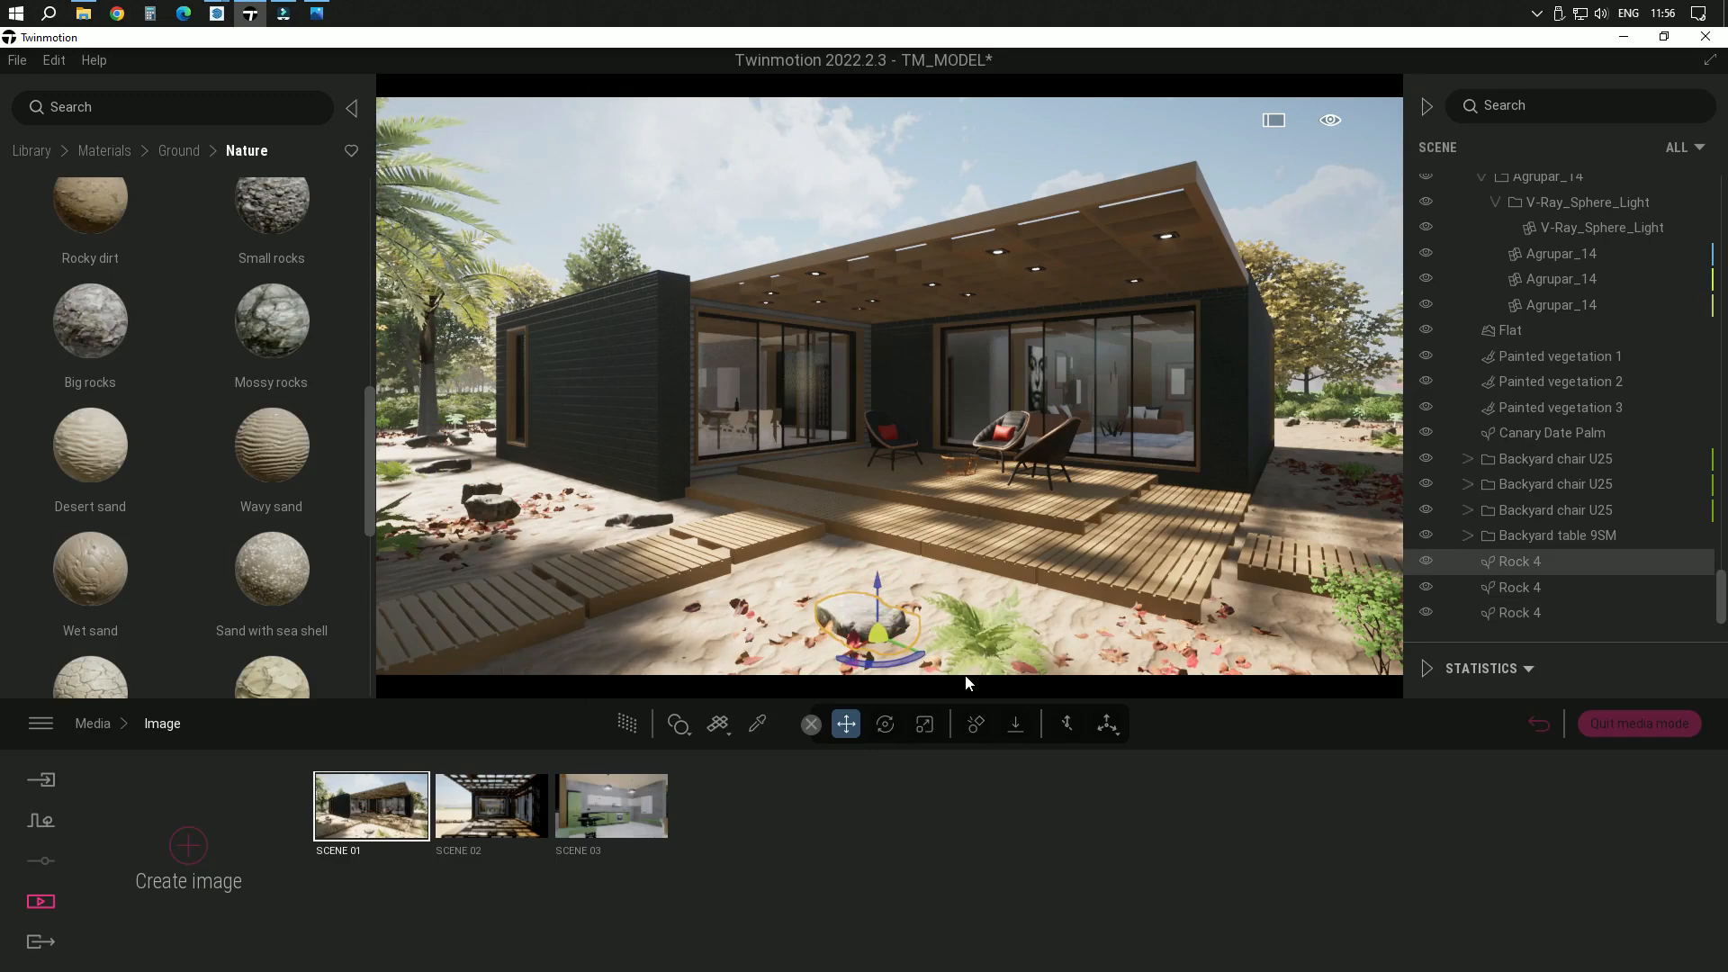
Place Dead branches 1 from the library's Misc. vegetation on the sand around the front rock and adjust its position
click(983, 639)
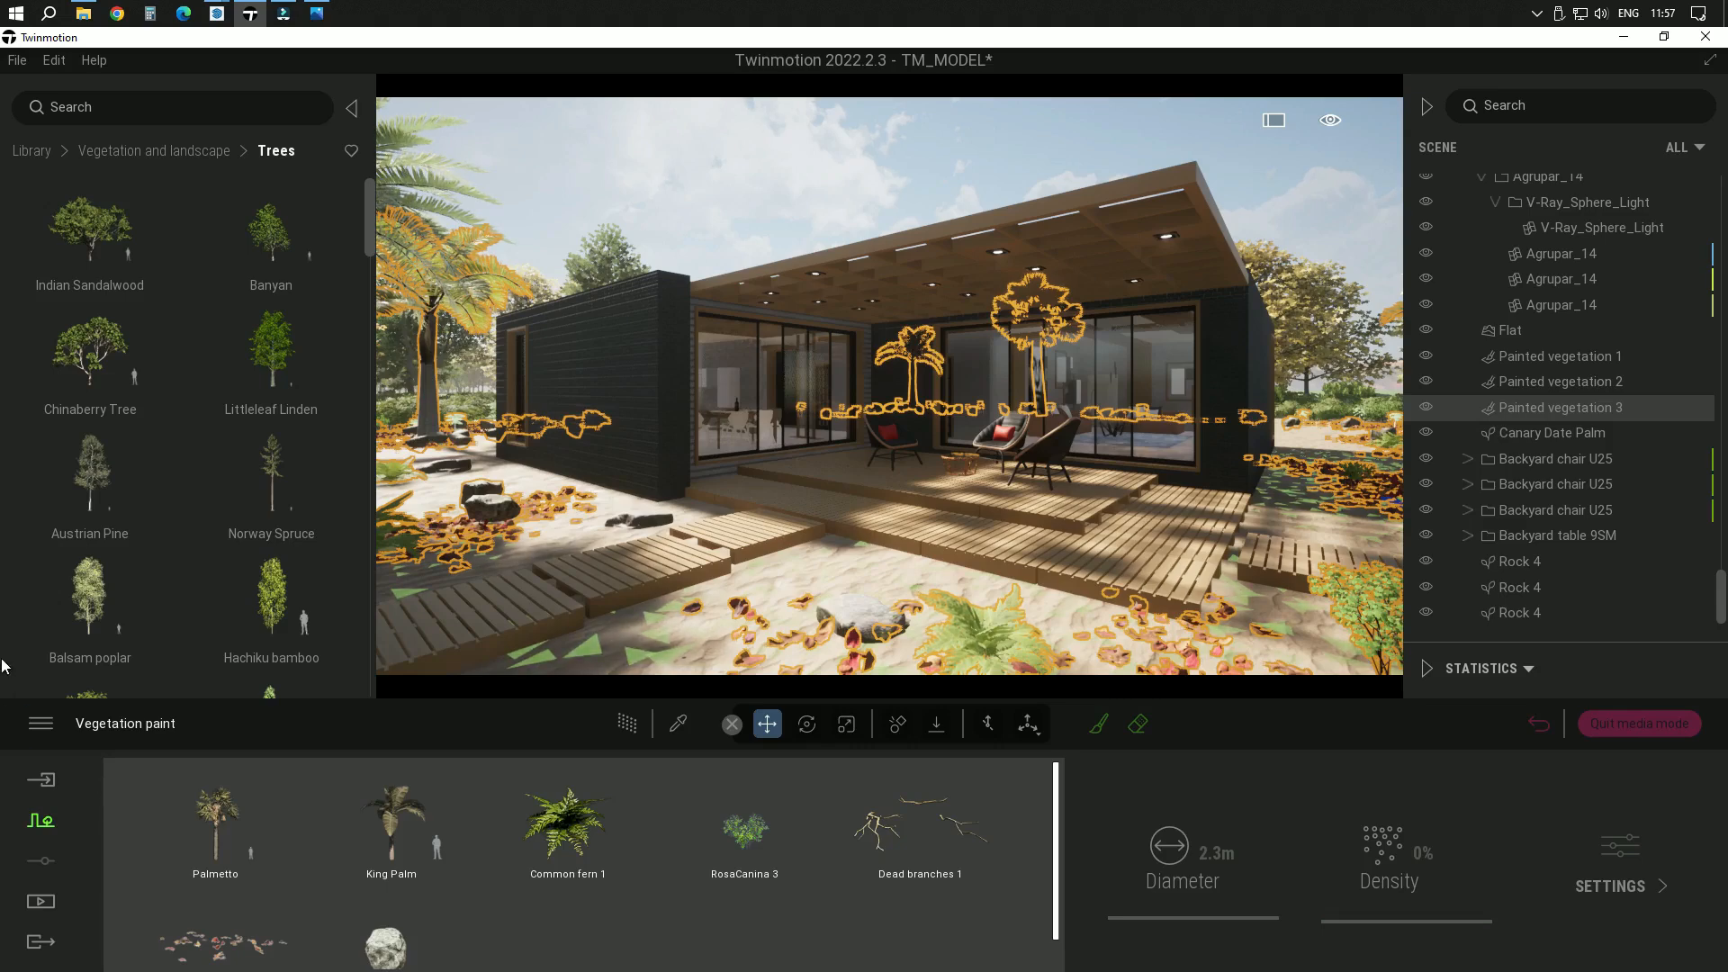
click(32, 150)
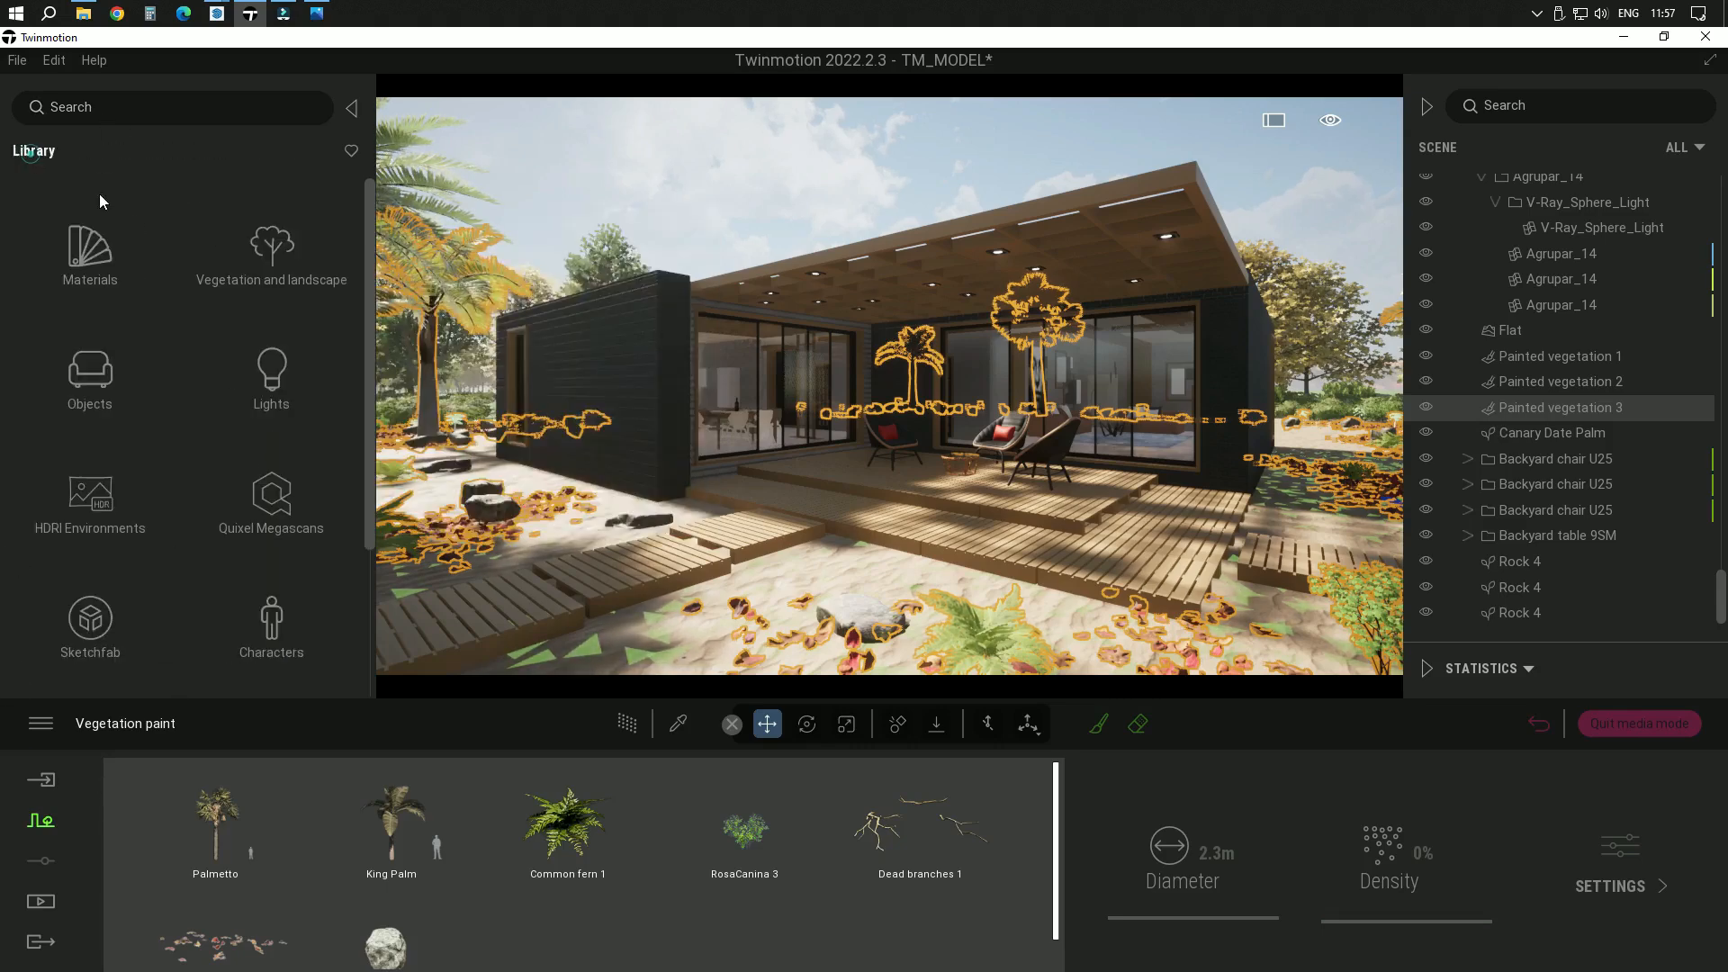
click(272, 252)
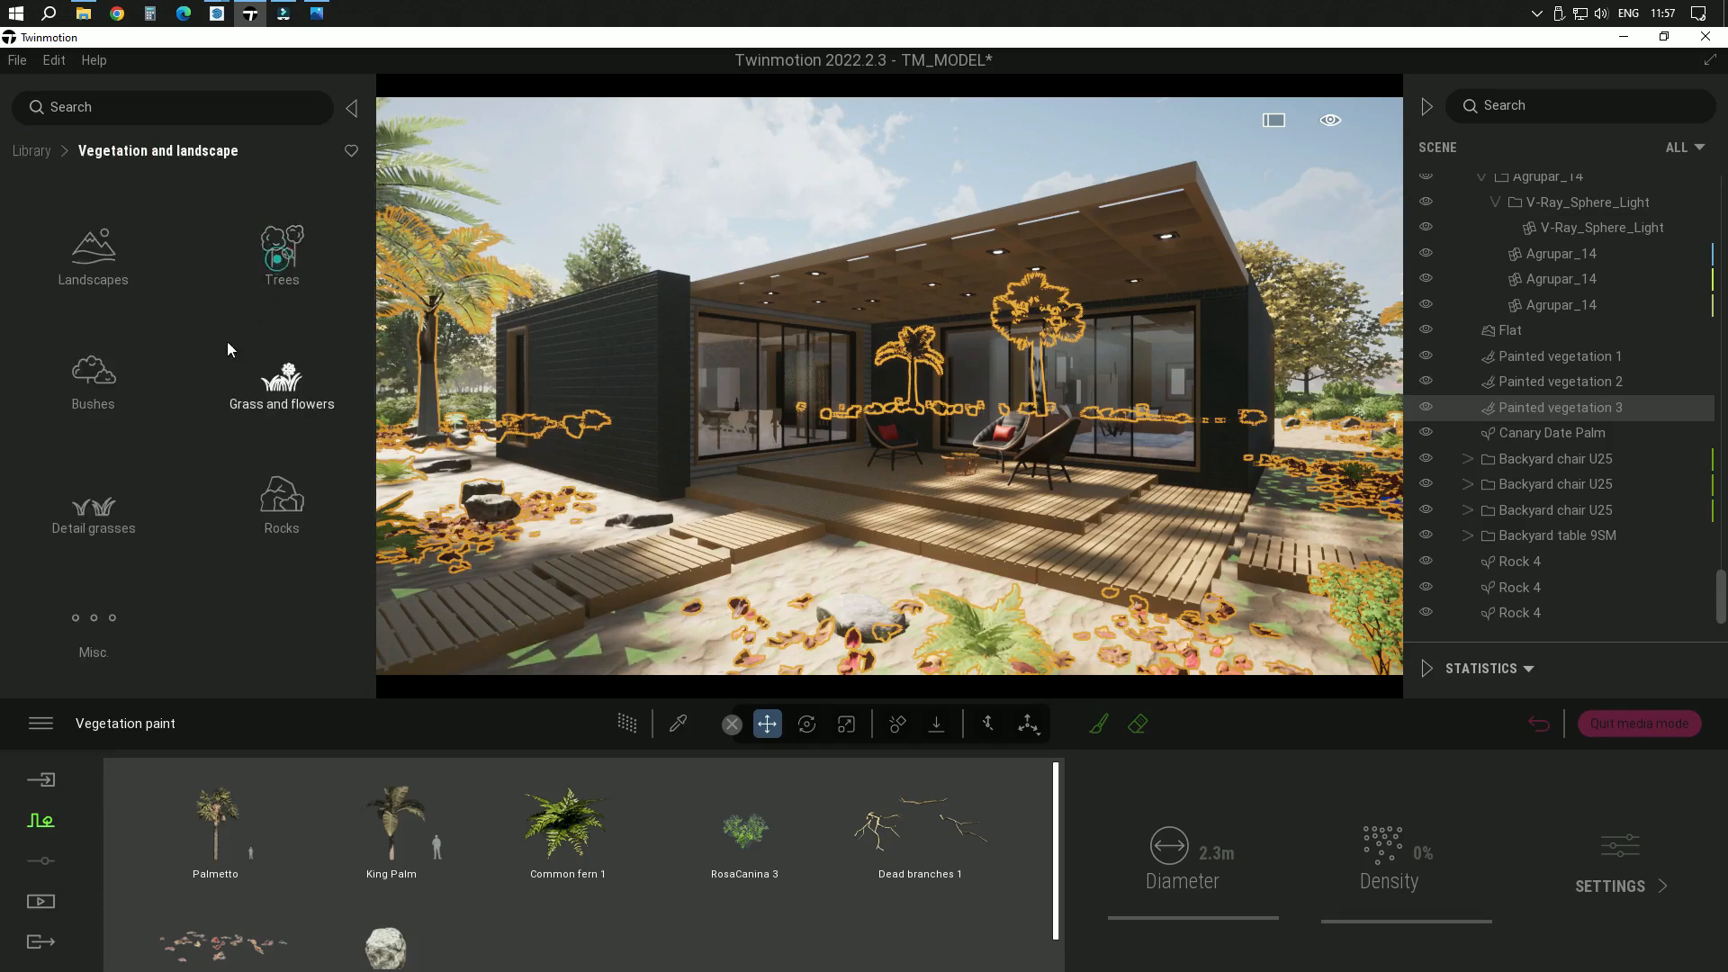
click(121, 630)
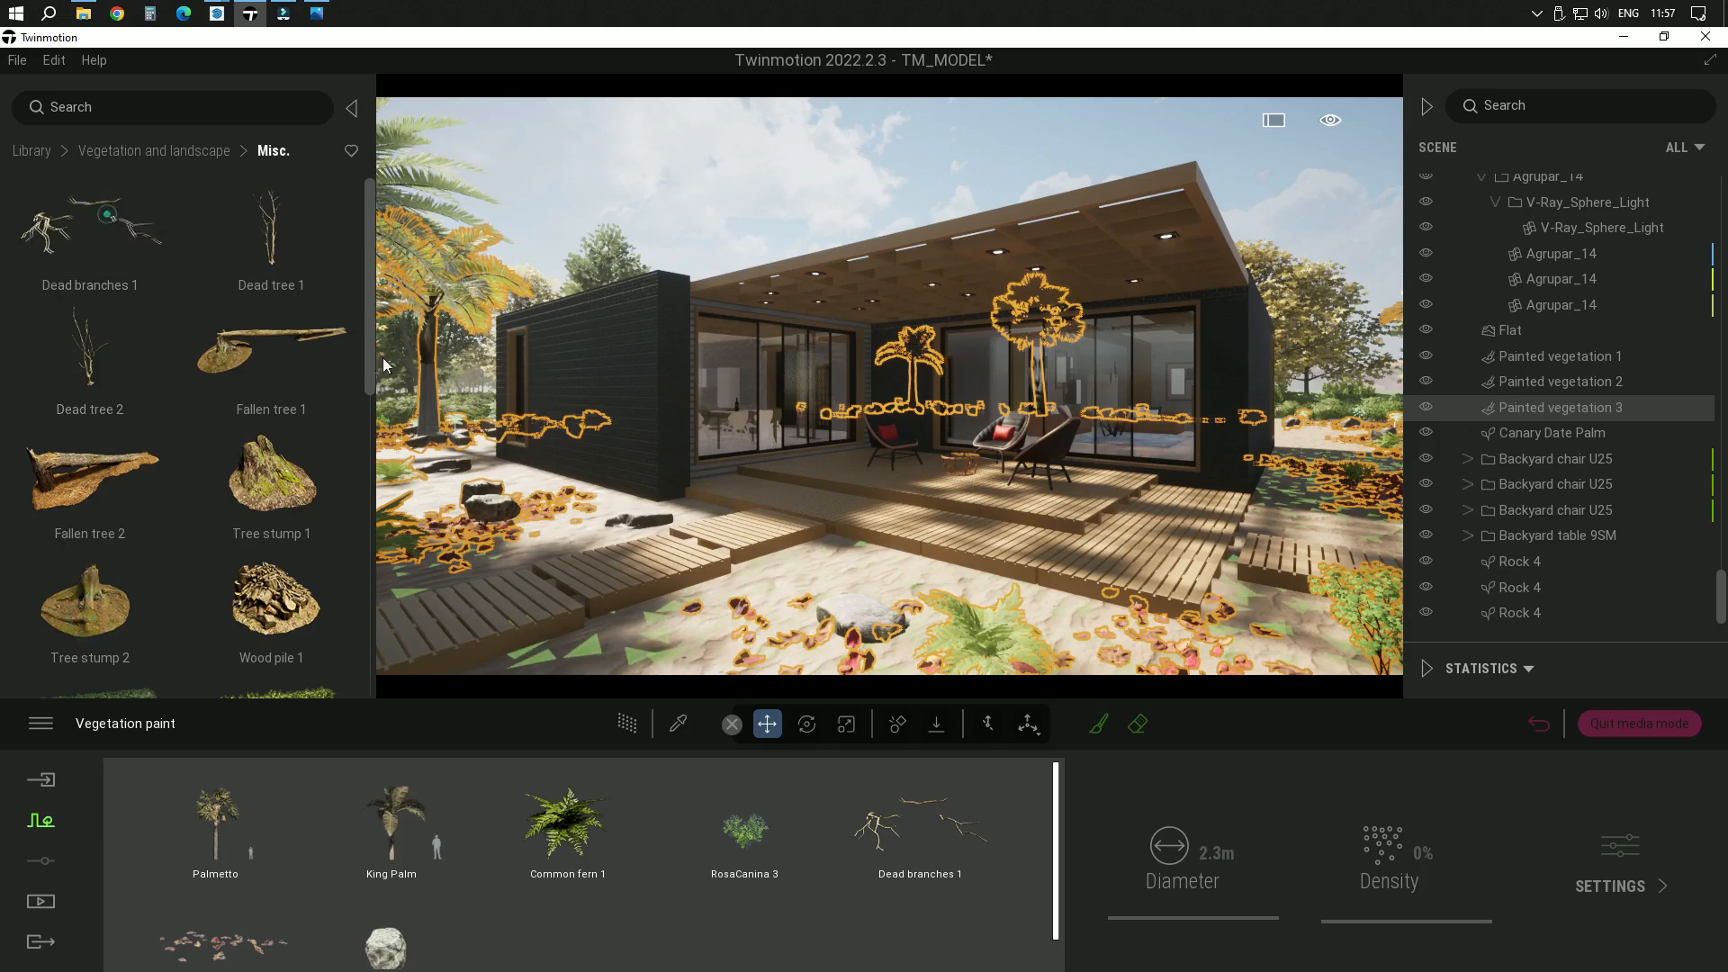
drag(381, 358, 870, 613)
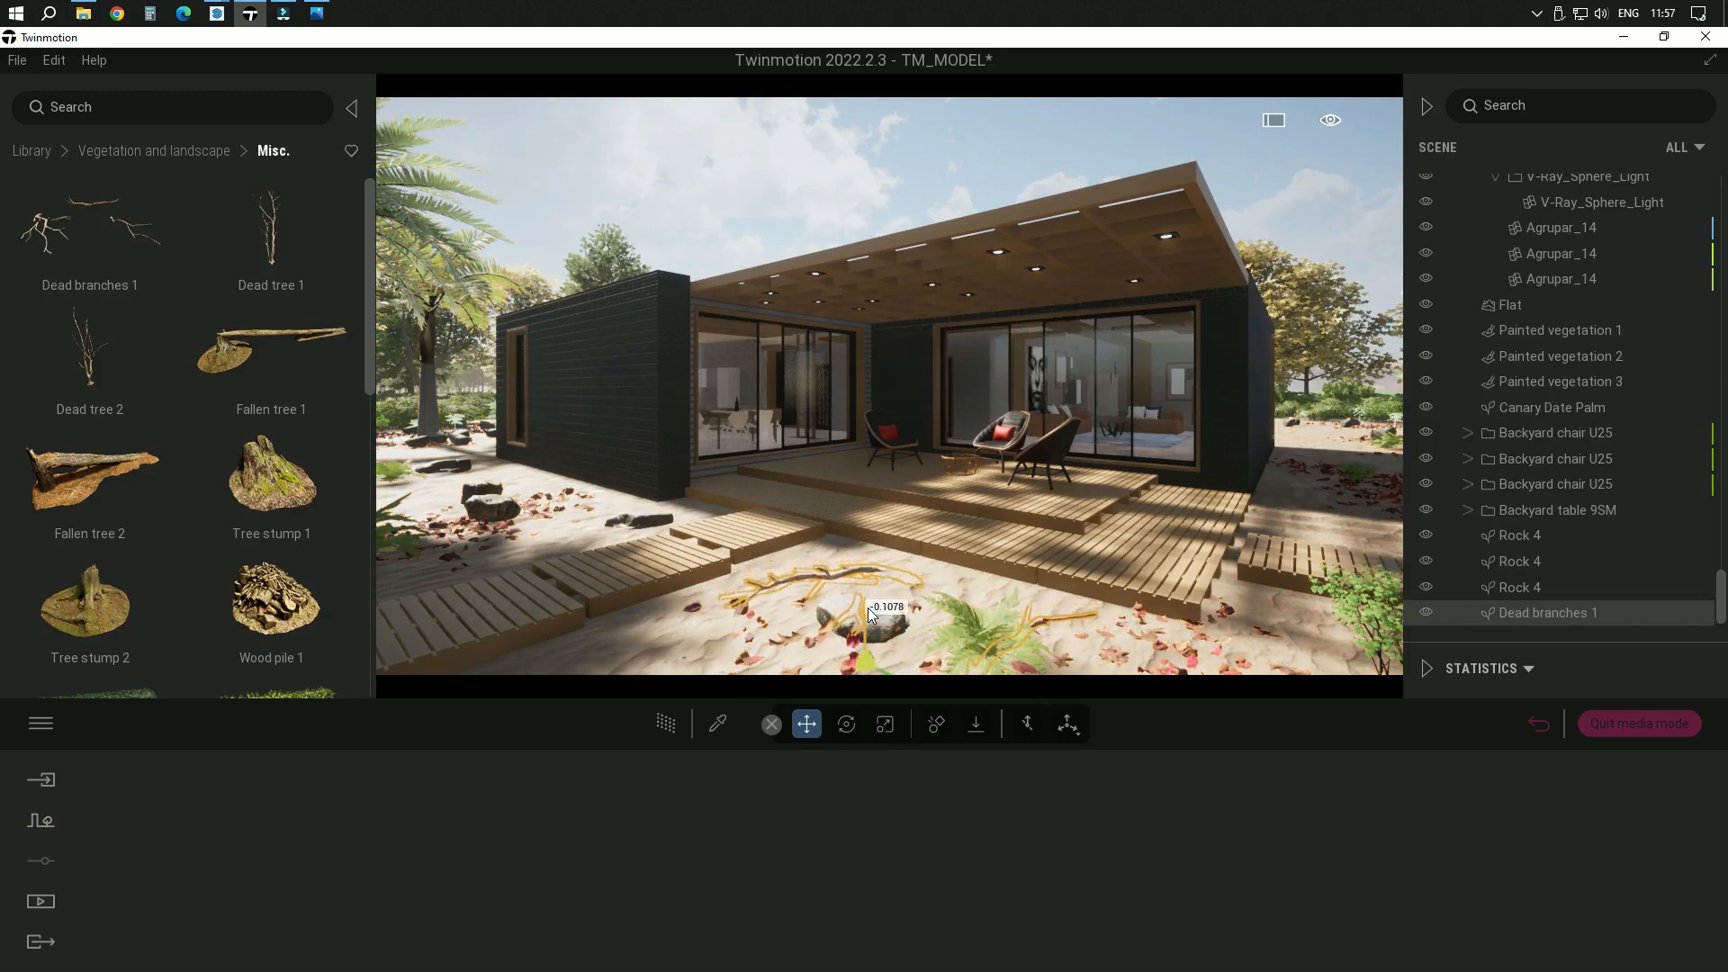
right_drag(869, 615, 827, 651)
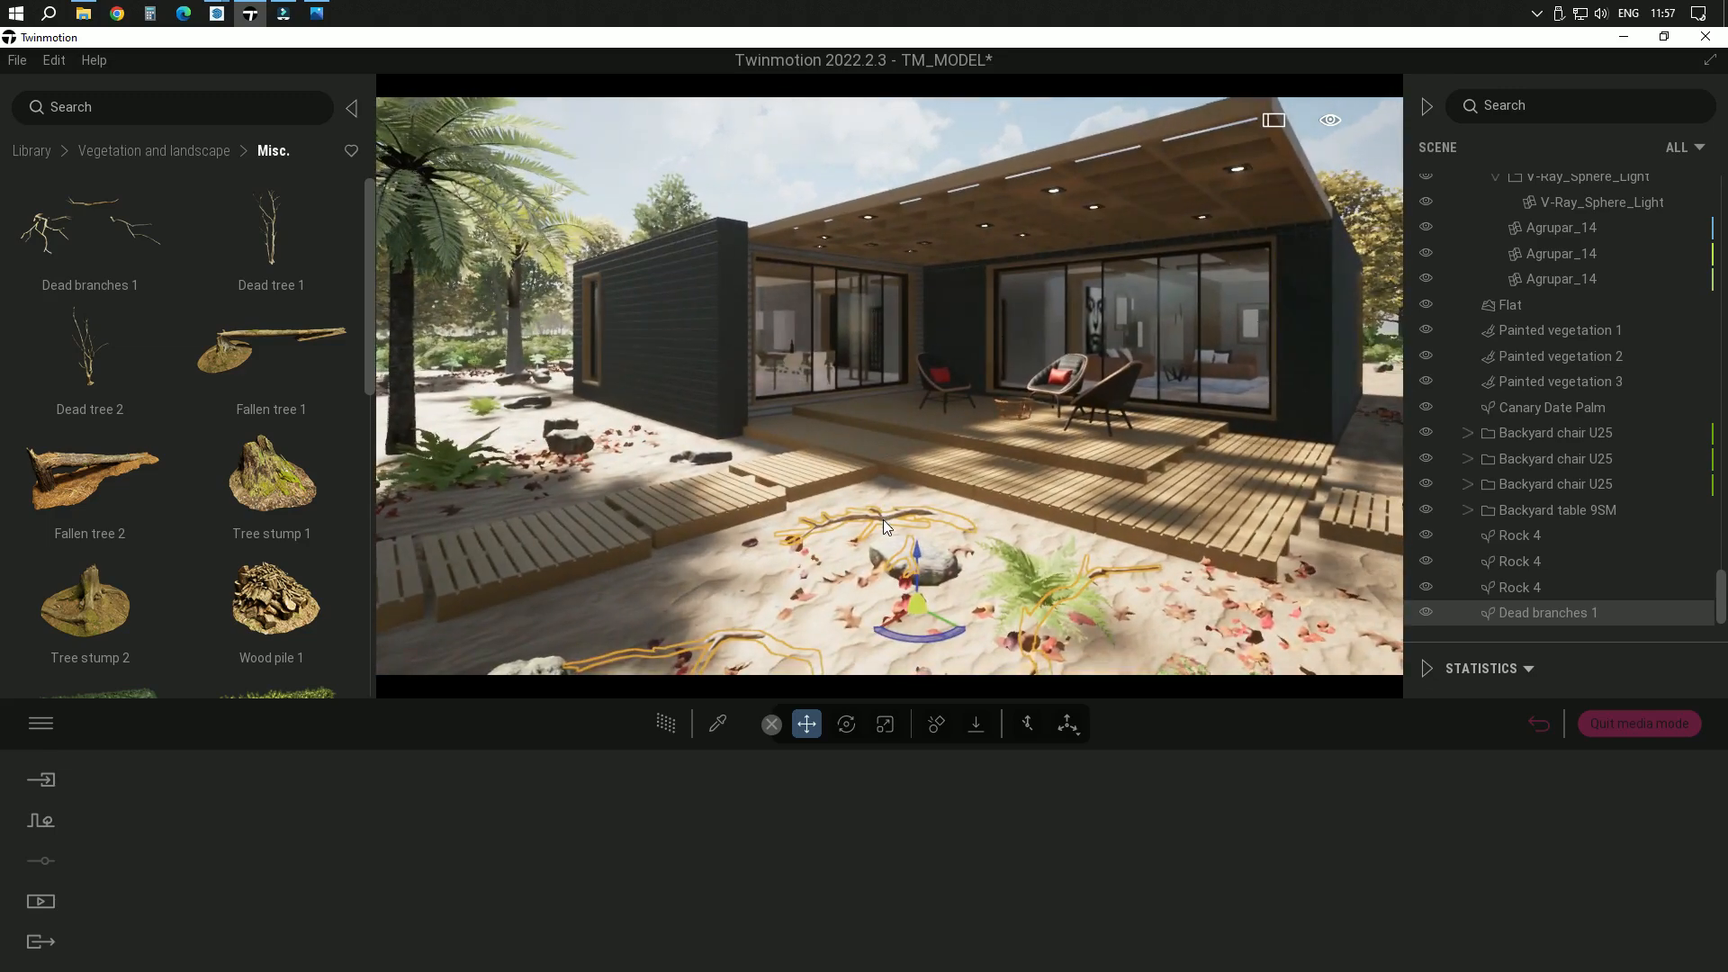
Adjust the vertical scale and the height of the dead branches around the front rock
right_drag(1001, 516, 1038, 552)
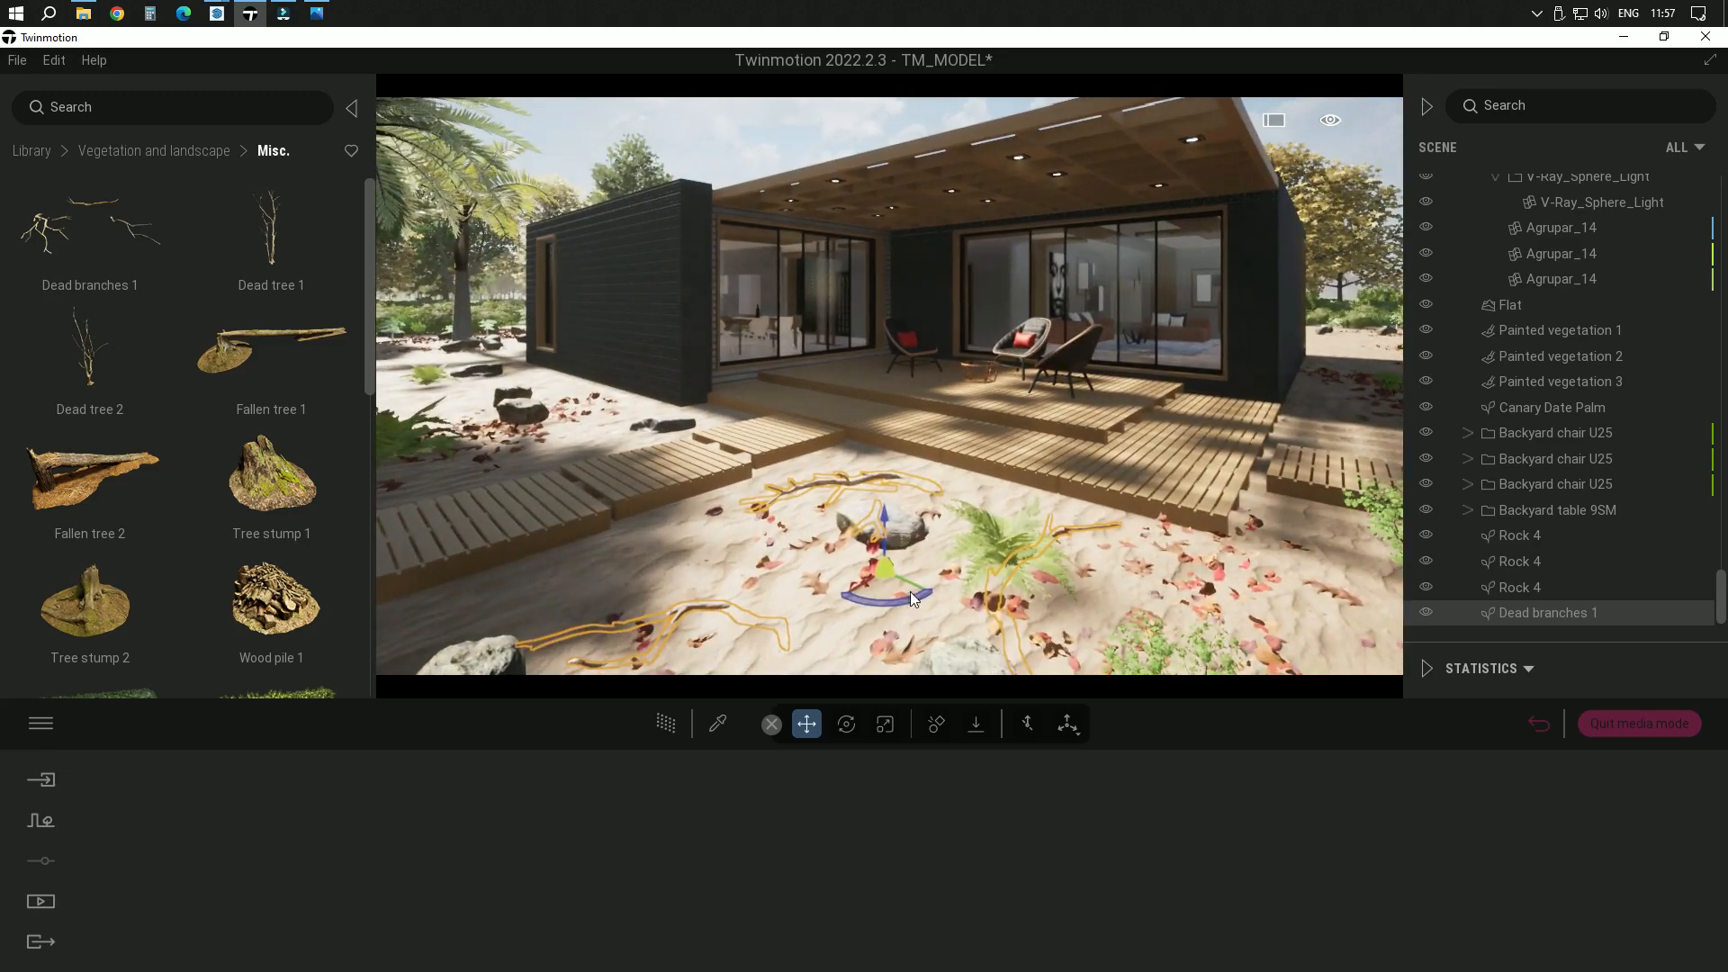
click(887, 727)
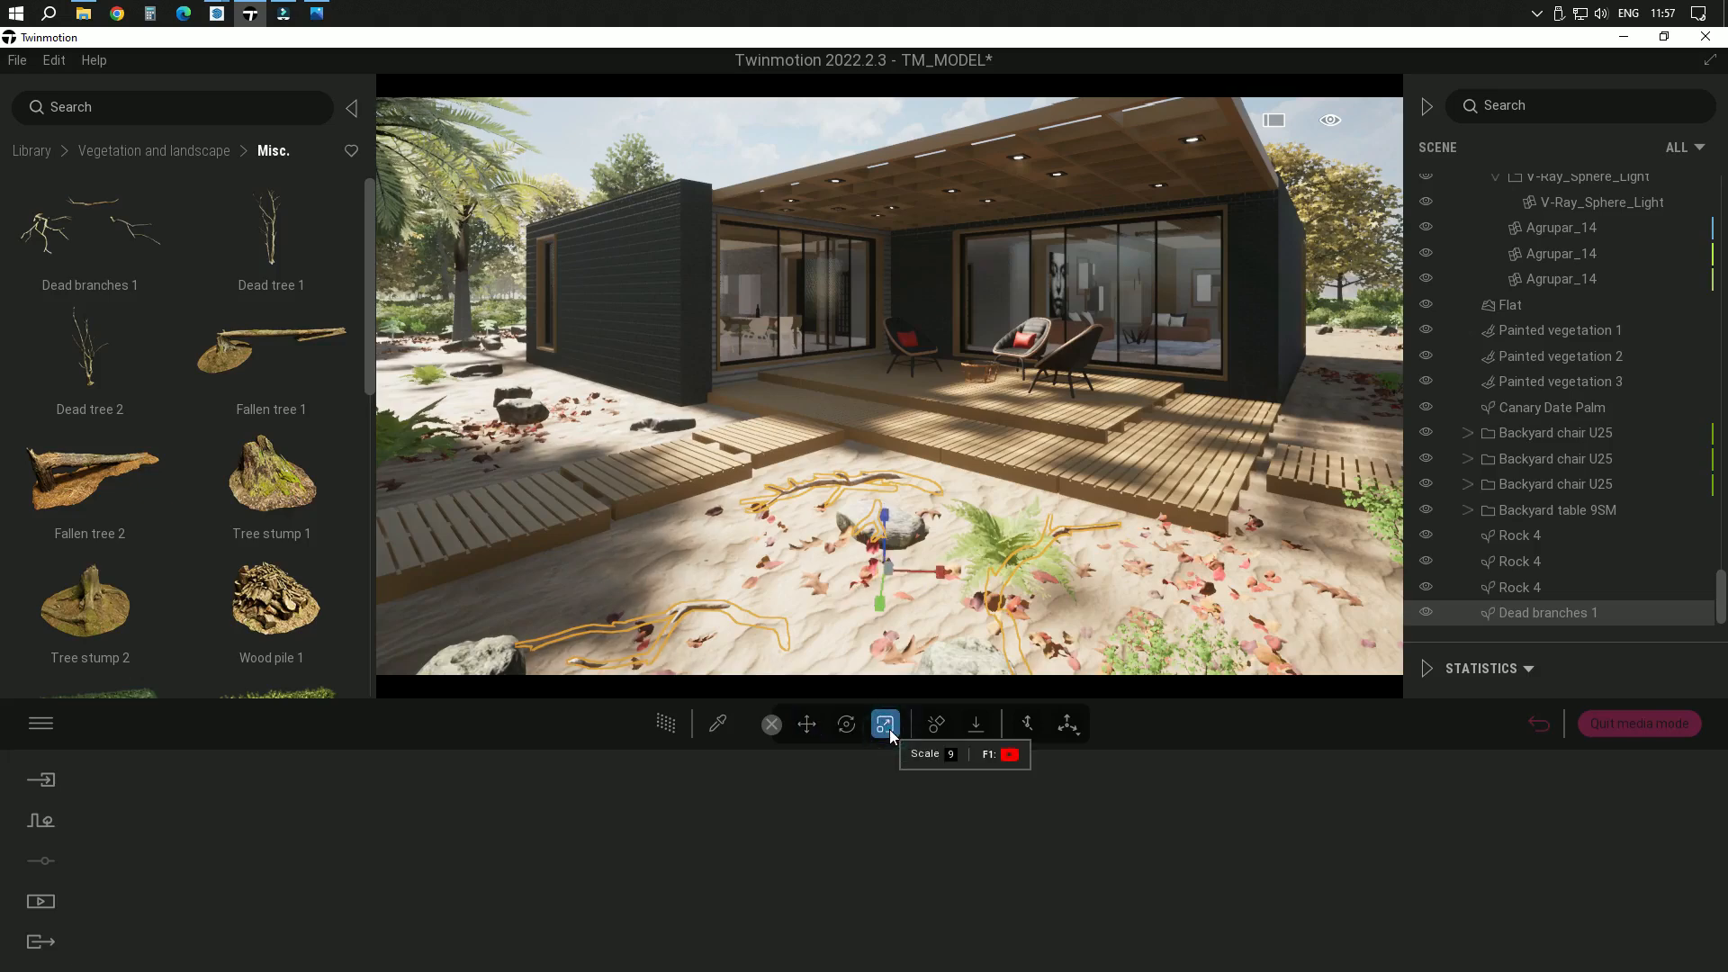
drag(887, 521, 882, 567)
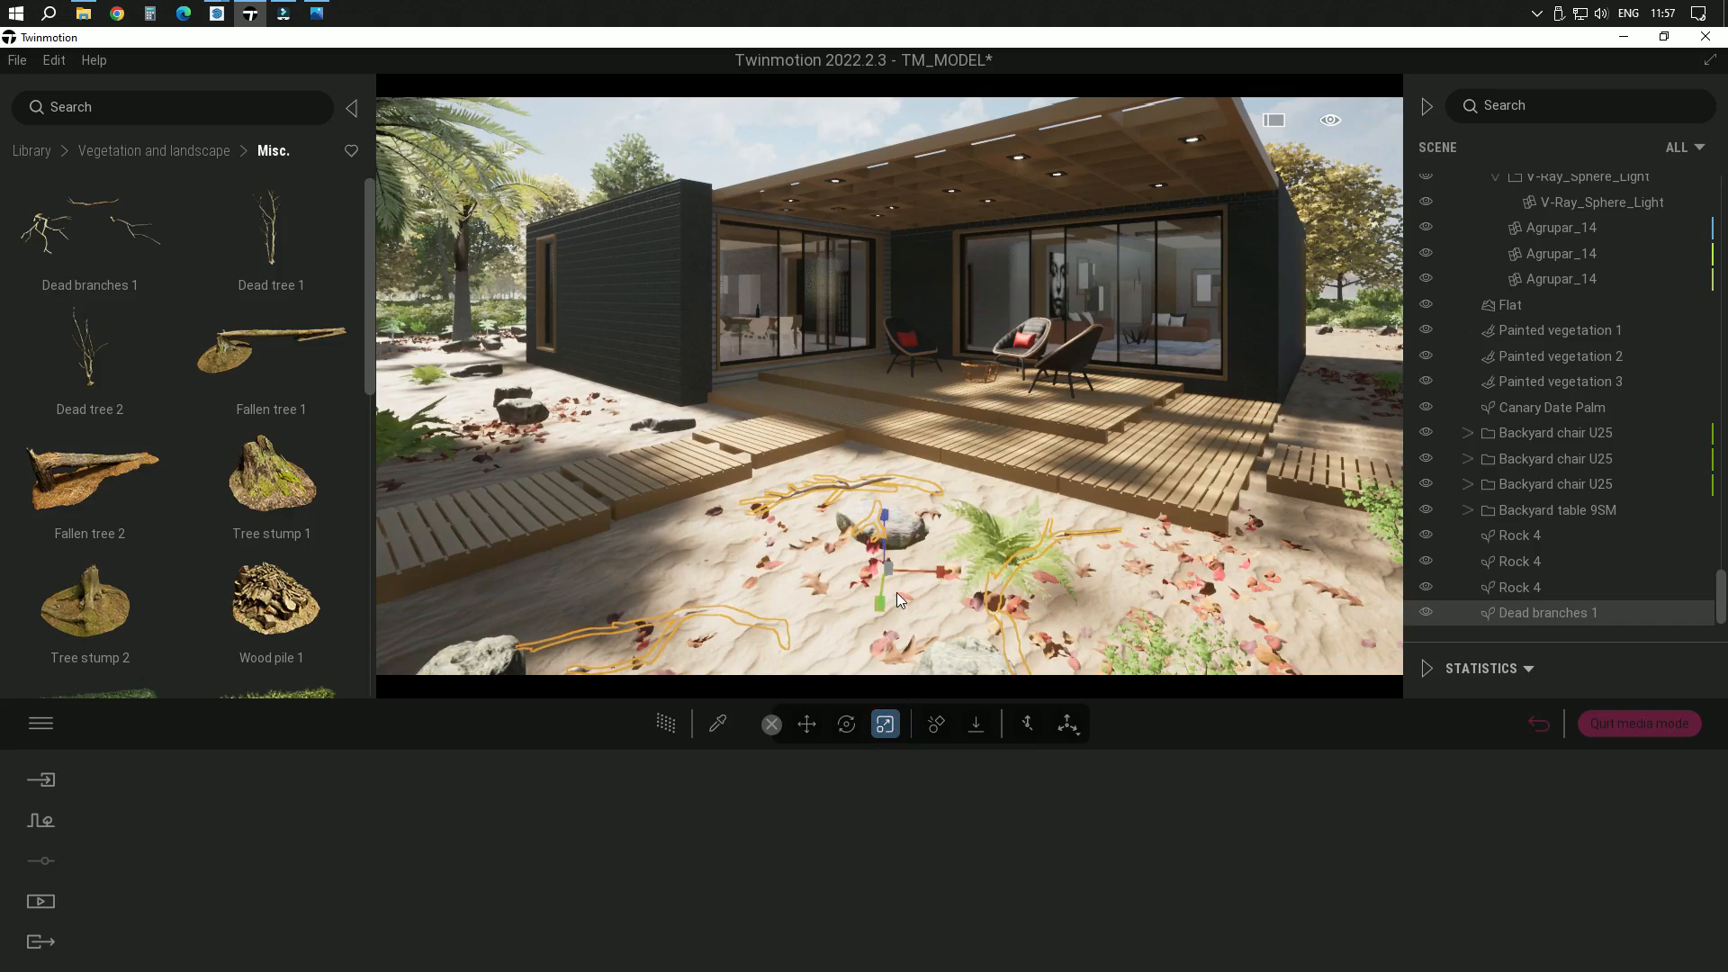
click(807, 726)
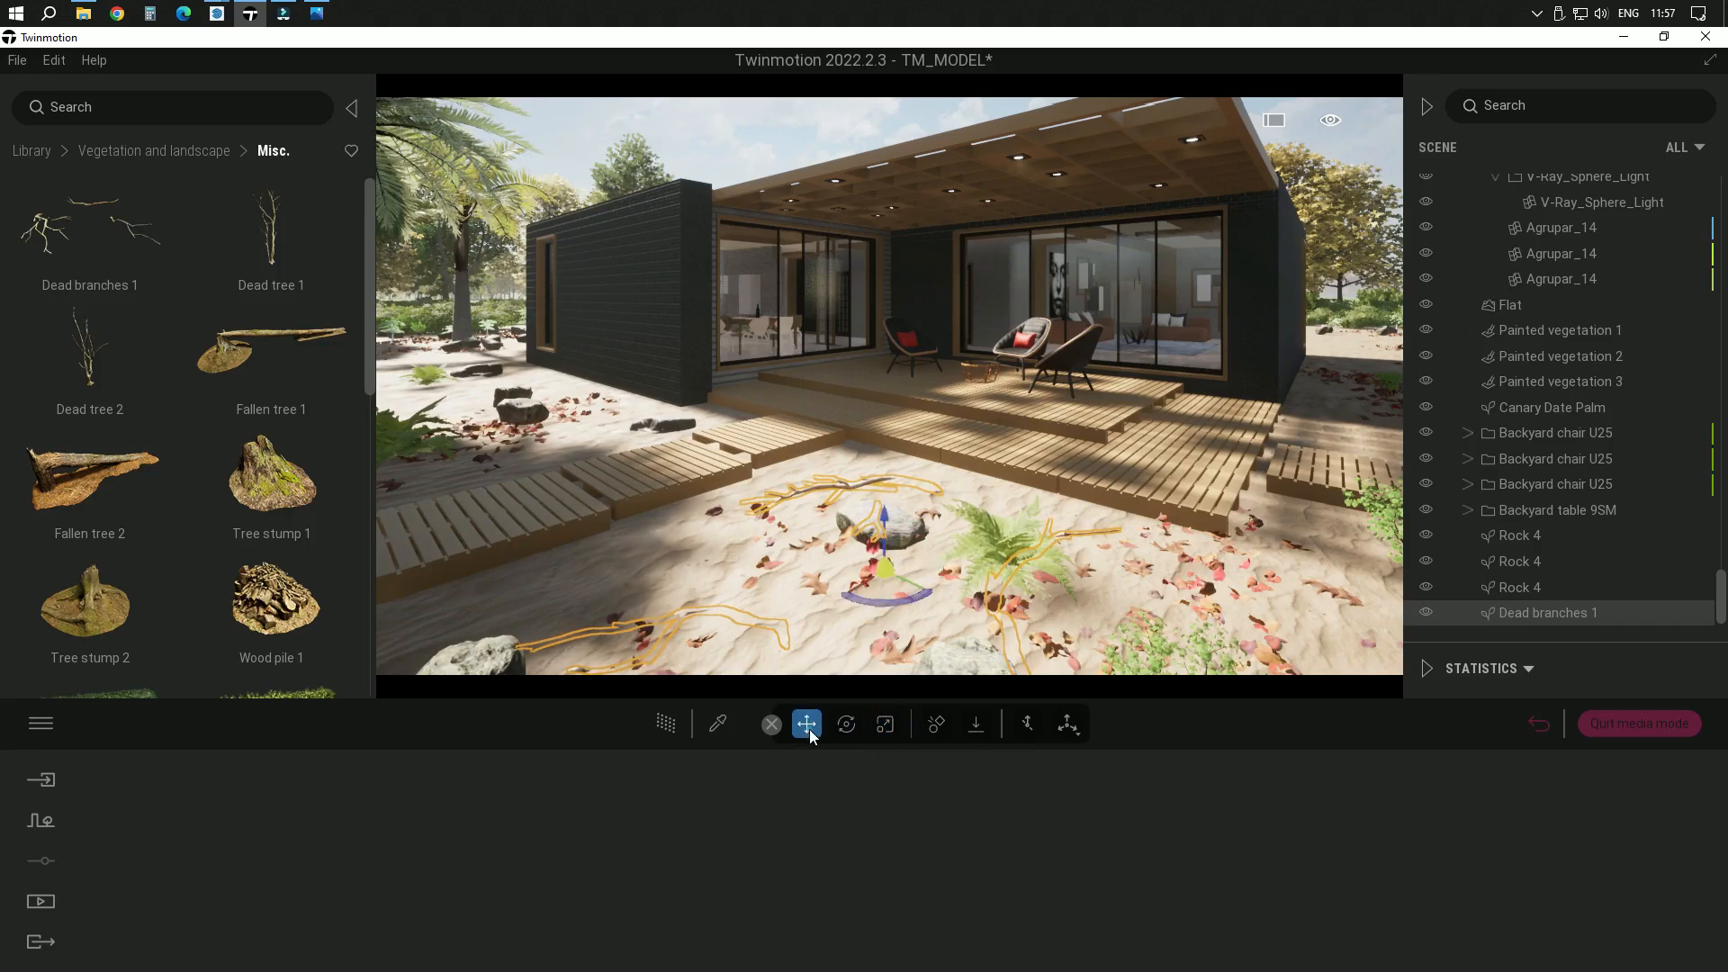
drag(887, 523, 888, 512)
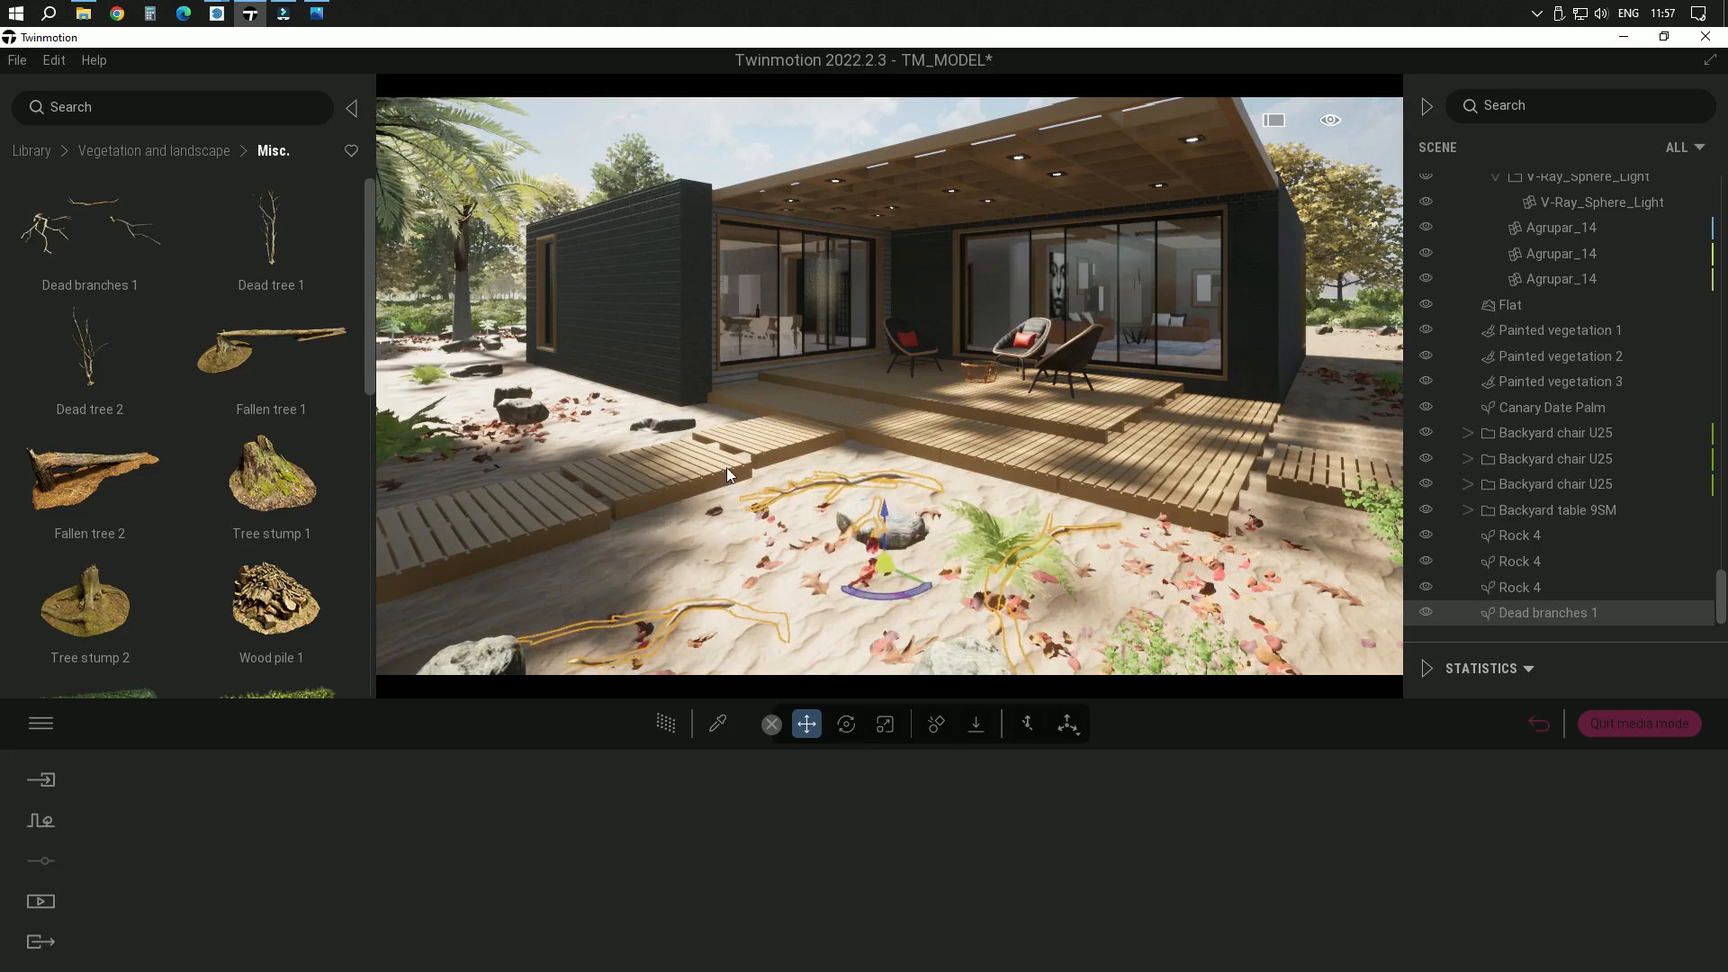
Place a second Dead branches 1 from the library on the sand behind the walkway, beside the palm trunk
right_drag(888, 511, 630, 506)
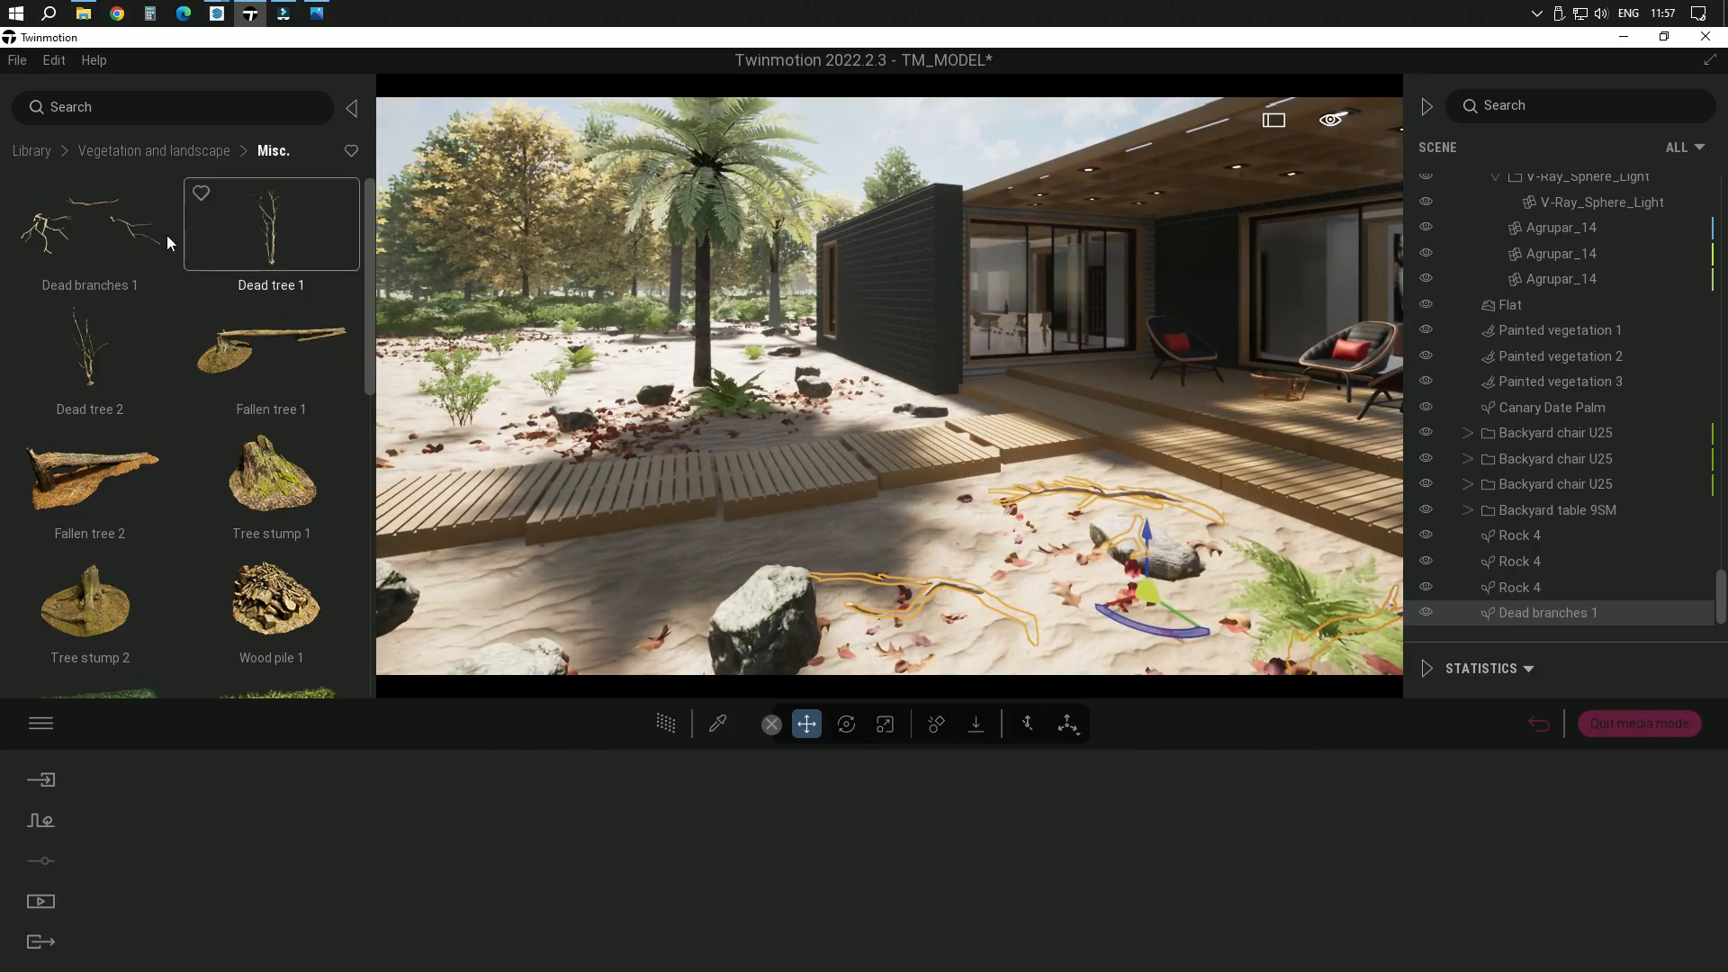
drag(121, 224, 607, 364)
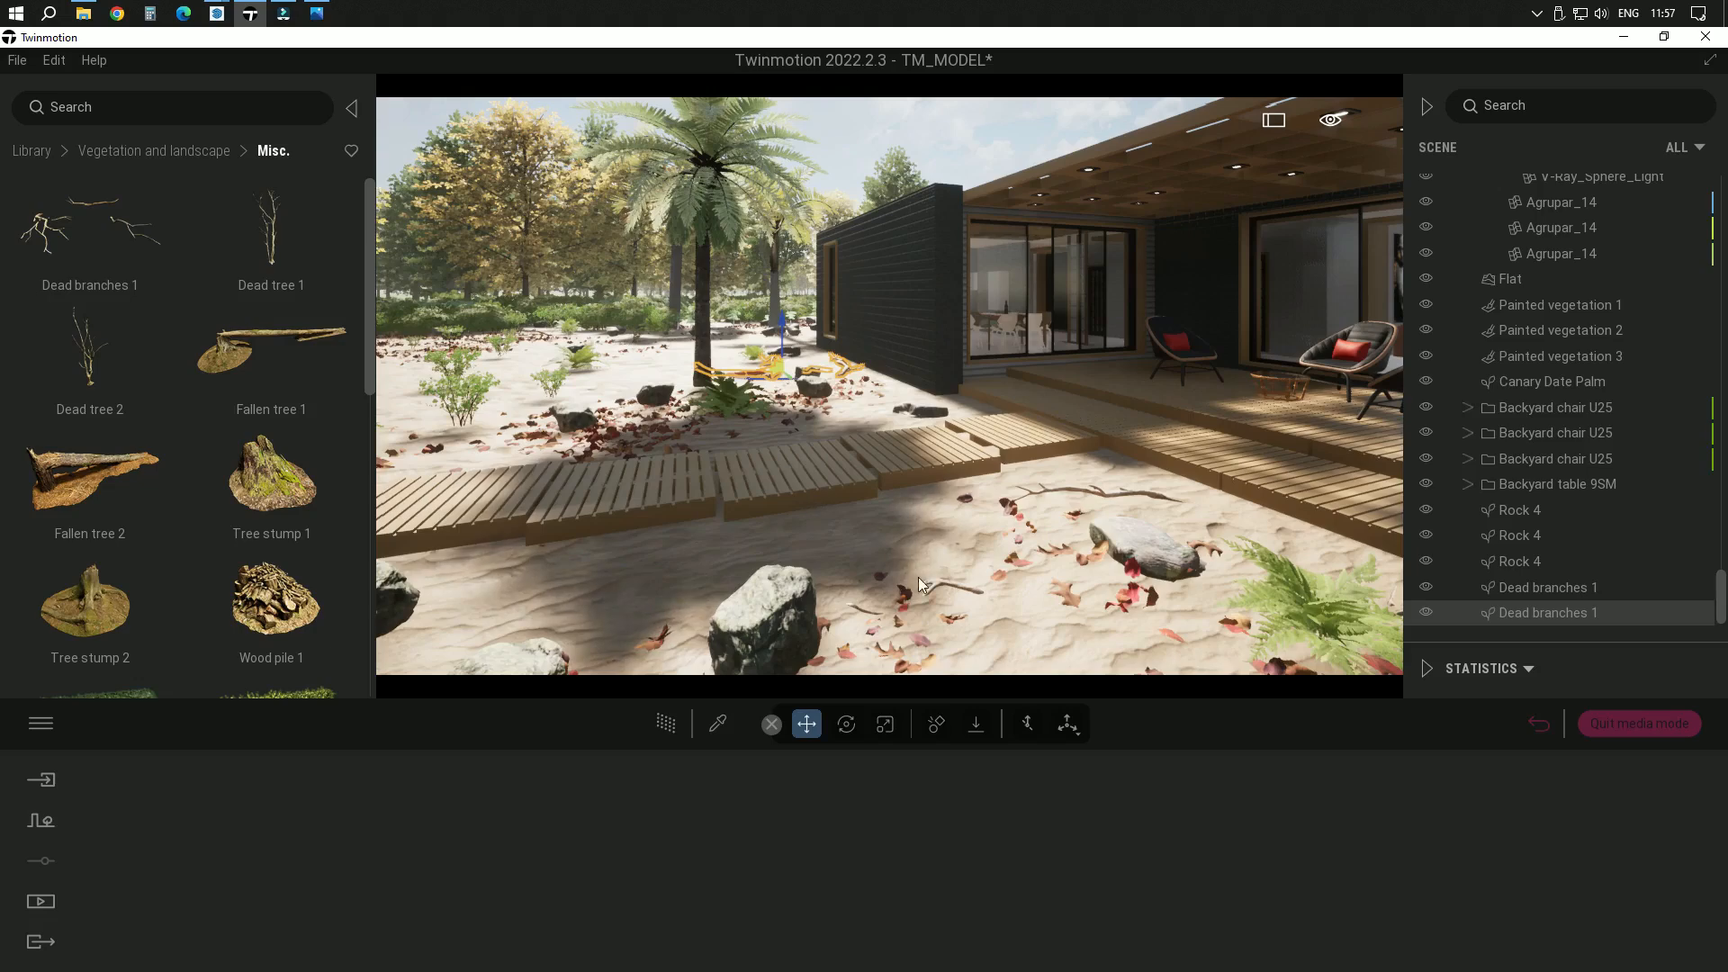
Return to the saved SCENE 01 image view with the library hidden and nothing selected
click(41, 901)
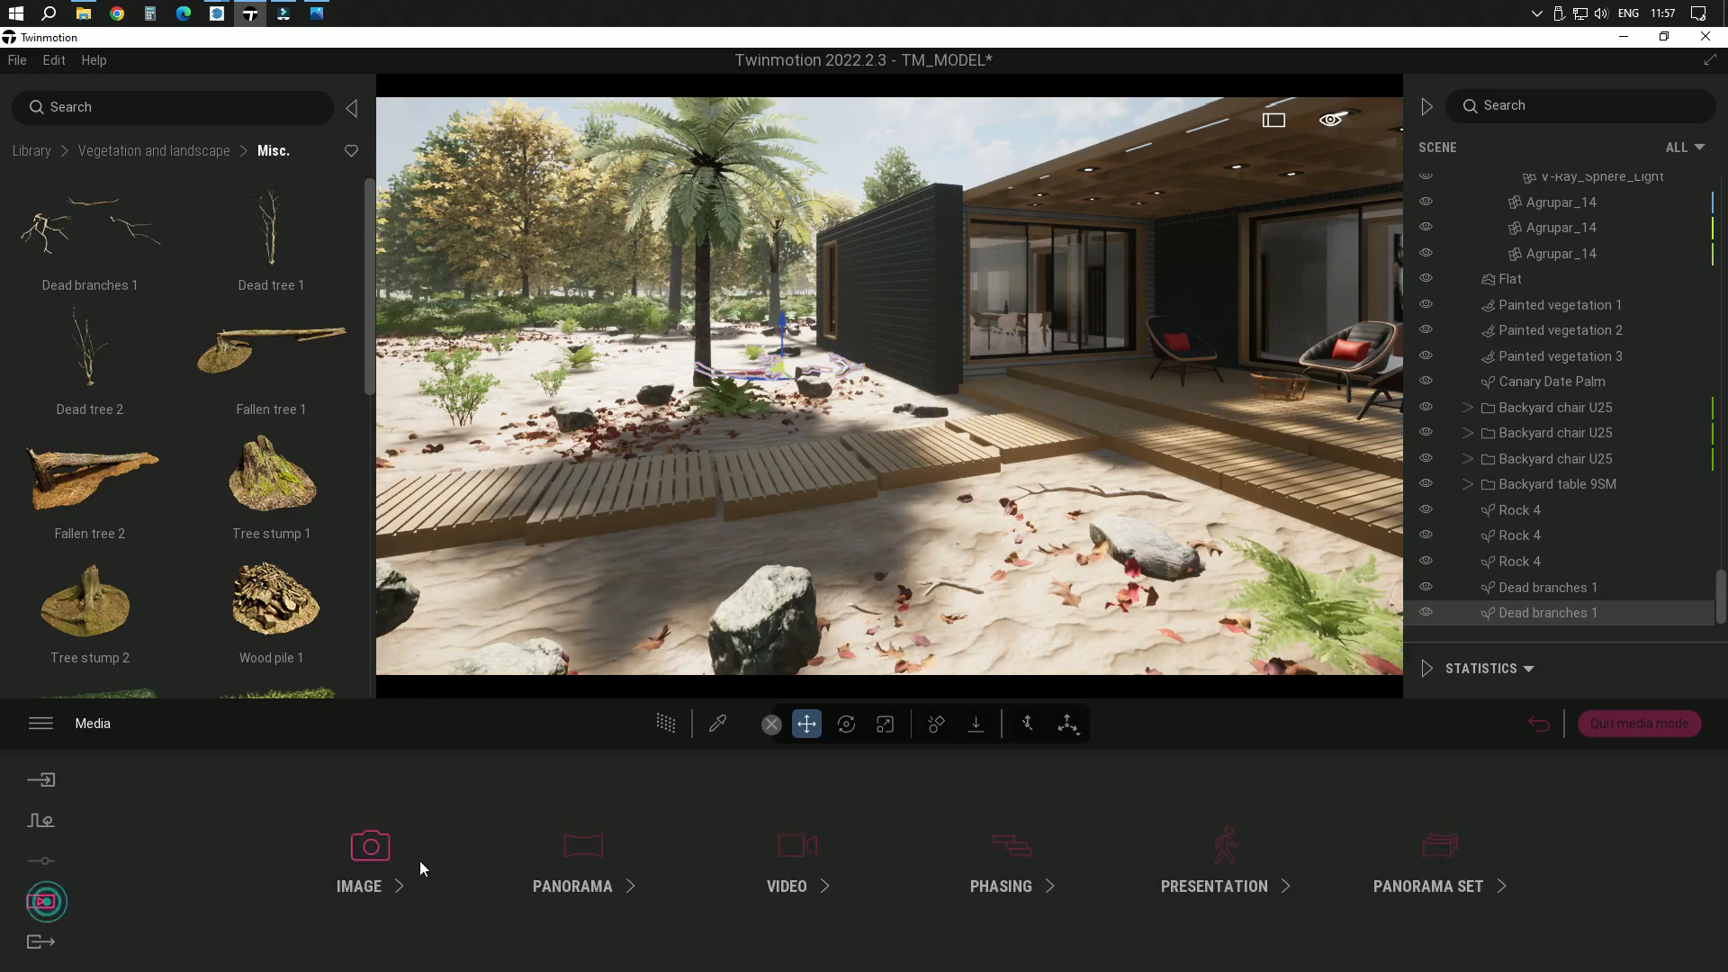
click(416, 862)
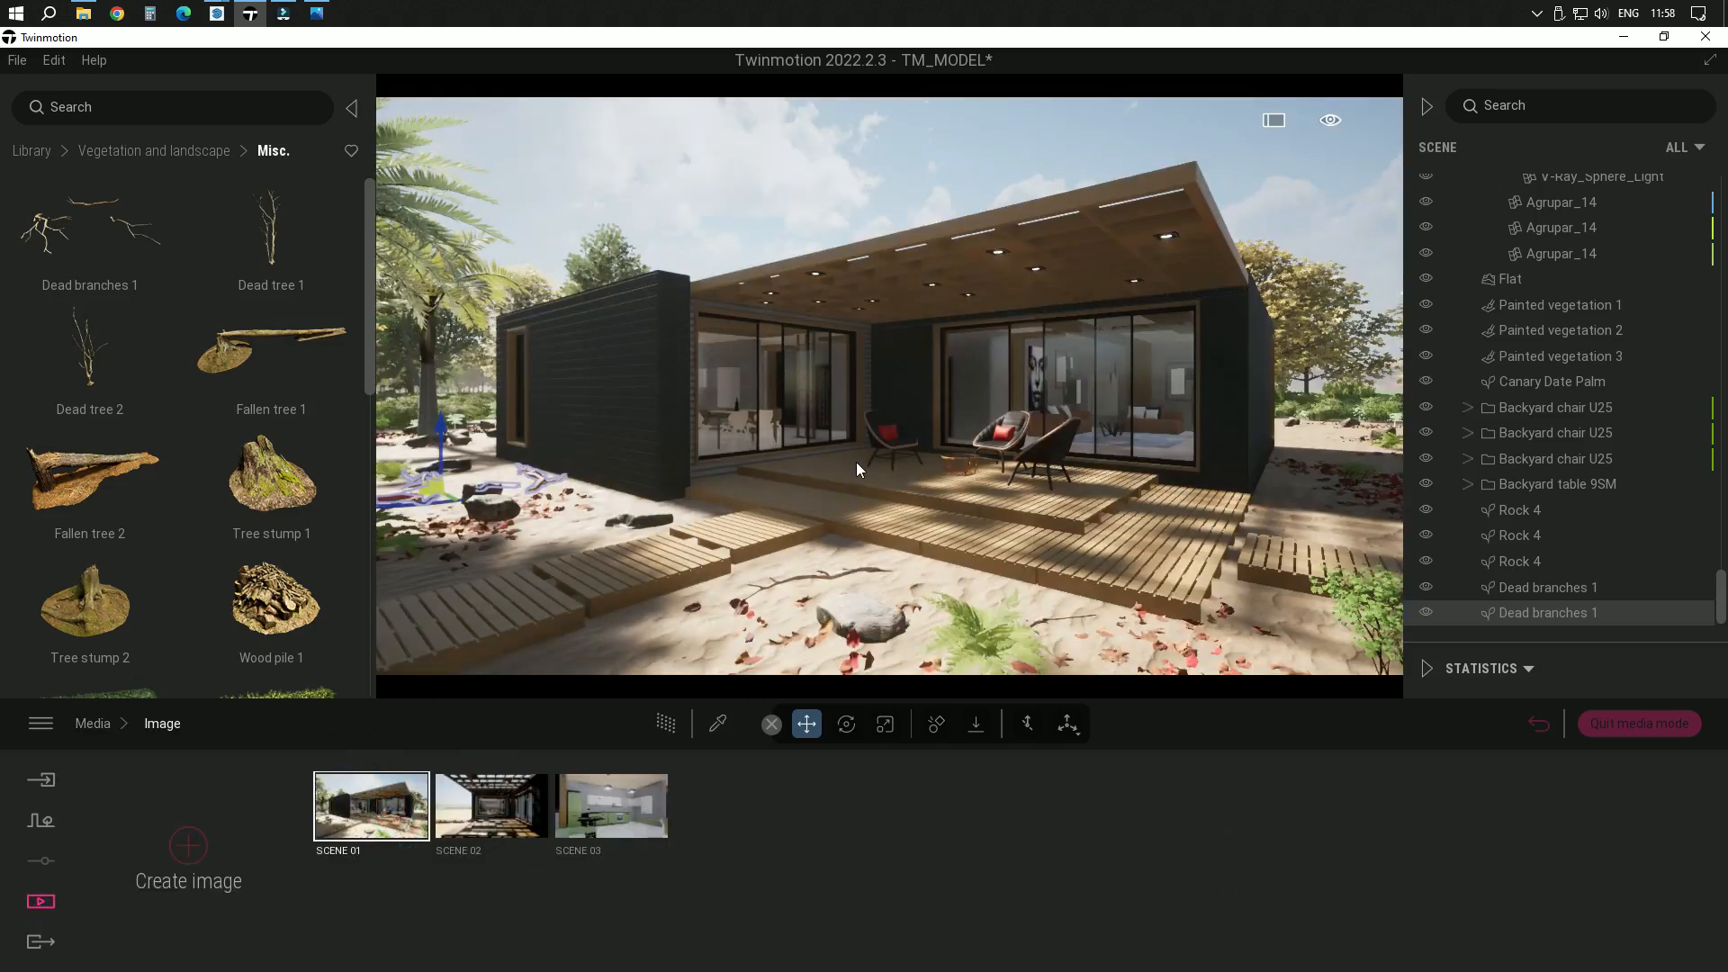
click(351, 108)
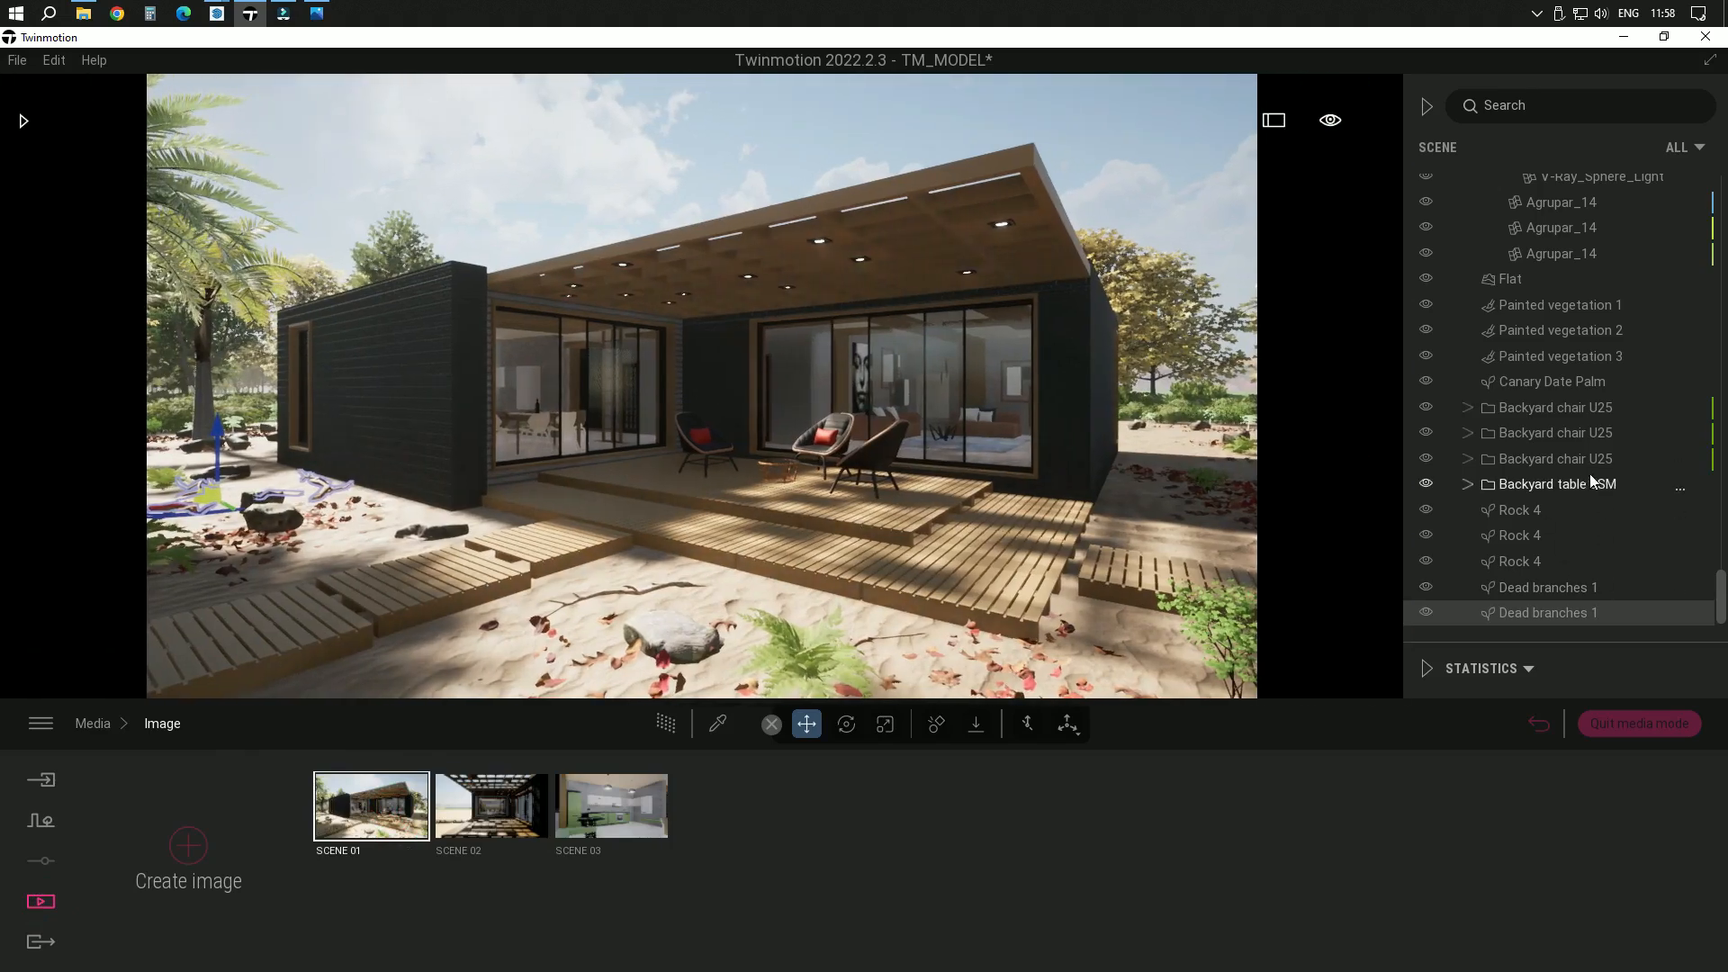
click(507, 186)
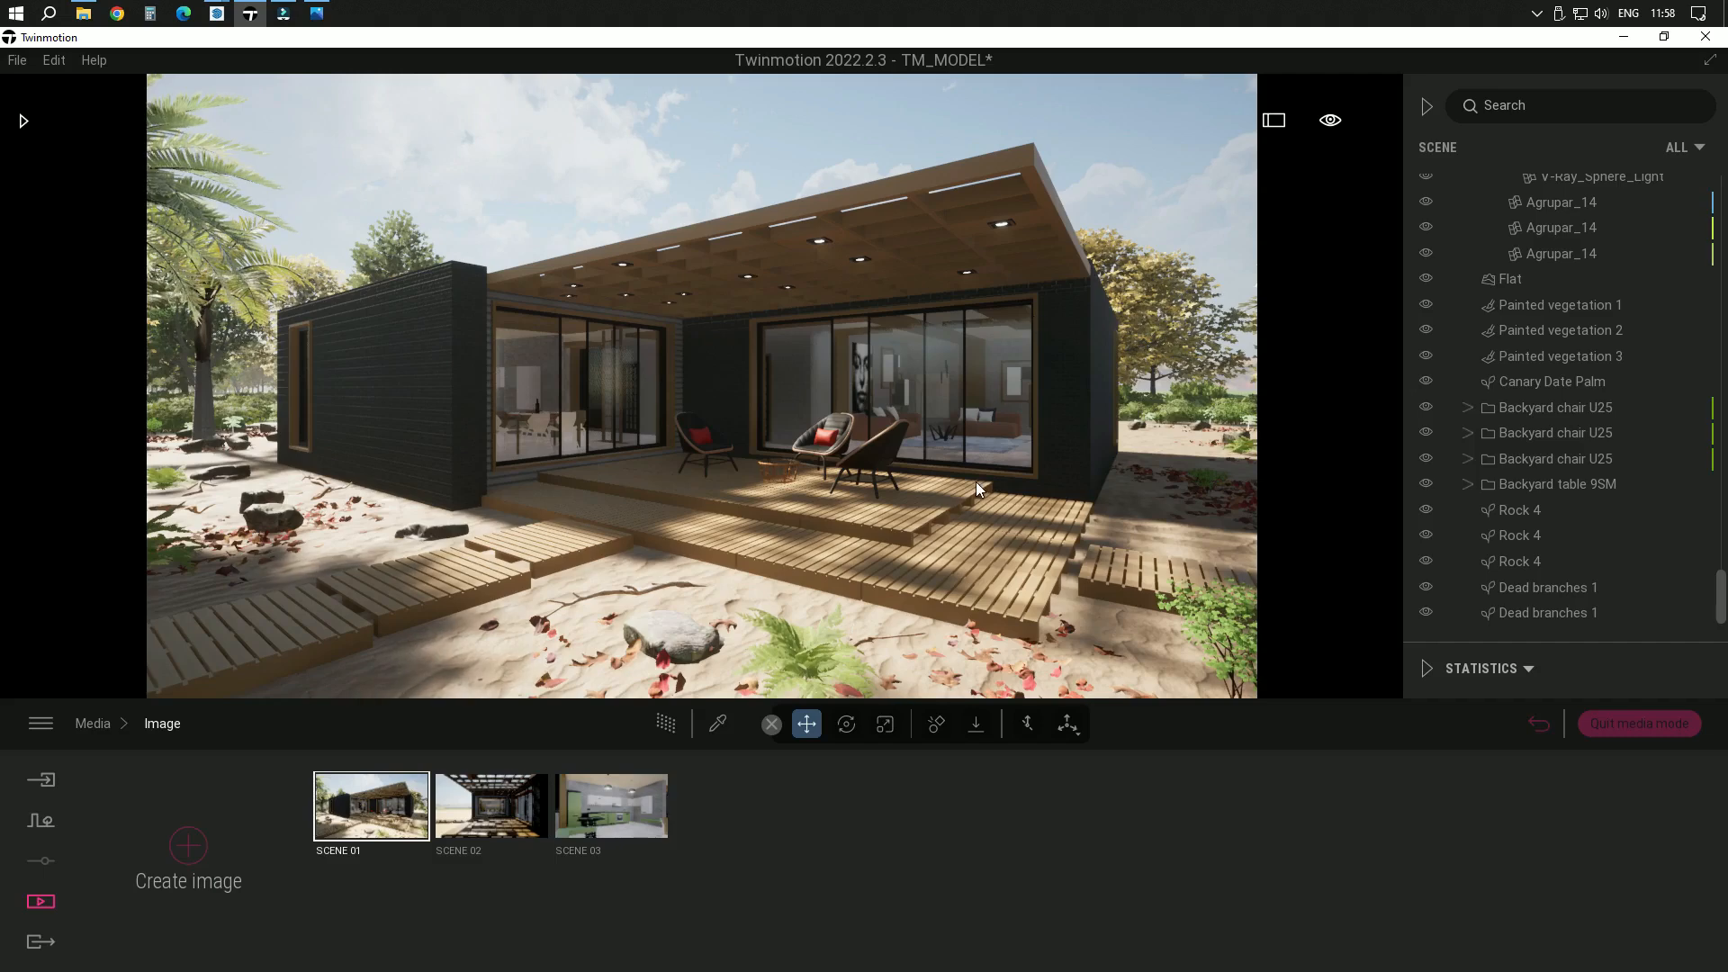
Check the image export settings and export SCENE 01 as a local image to the Desktop folder
click(40, 941)
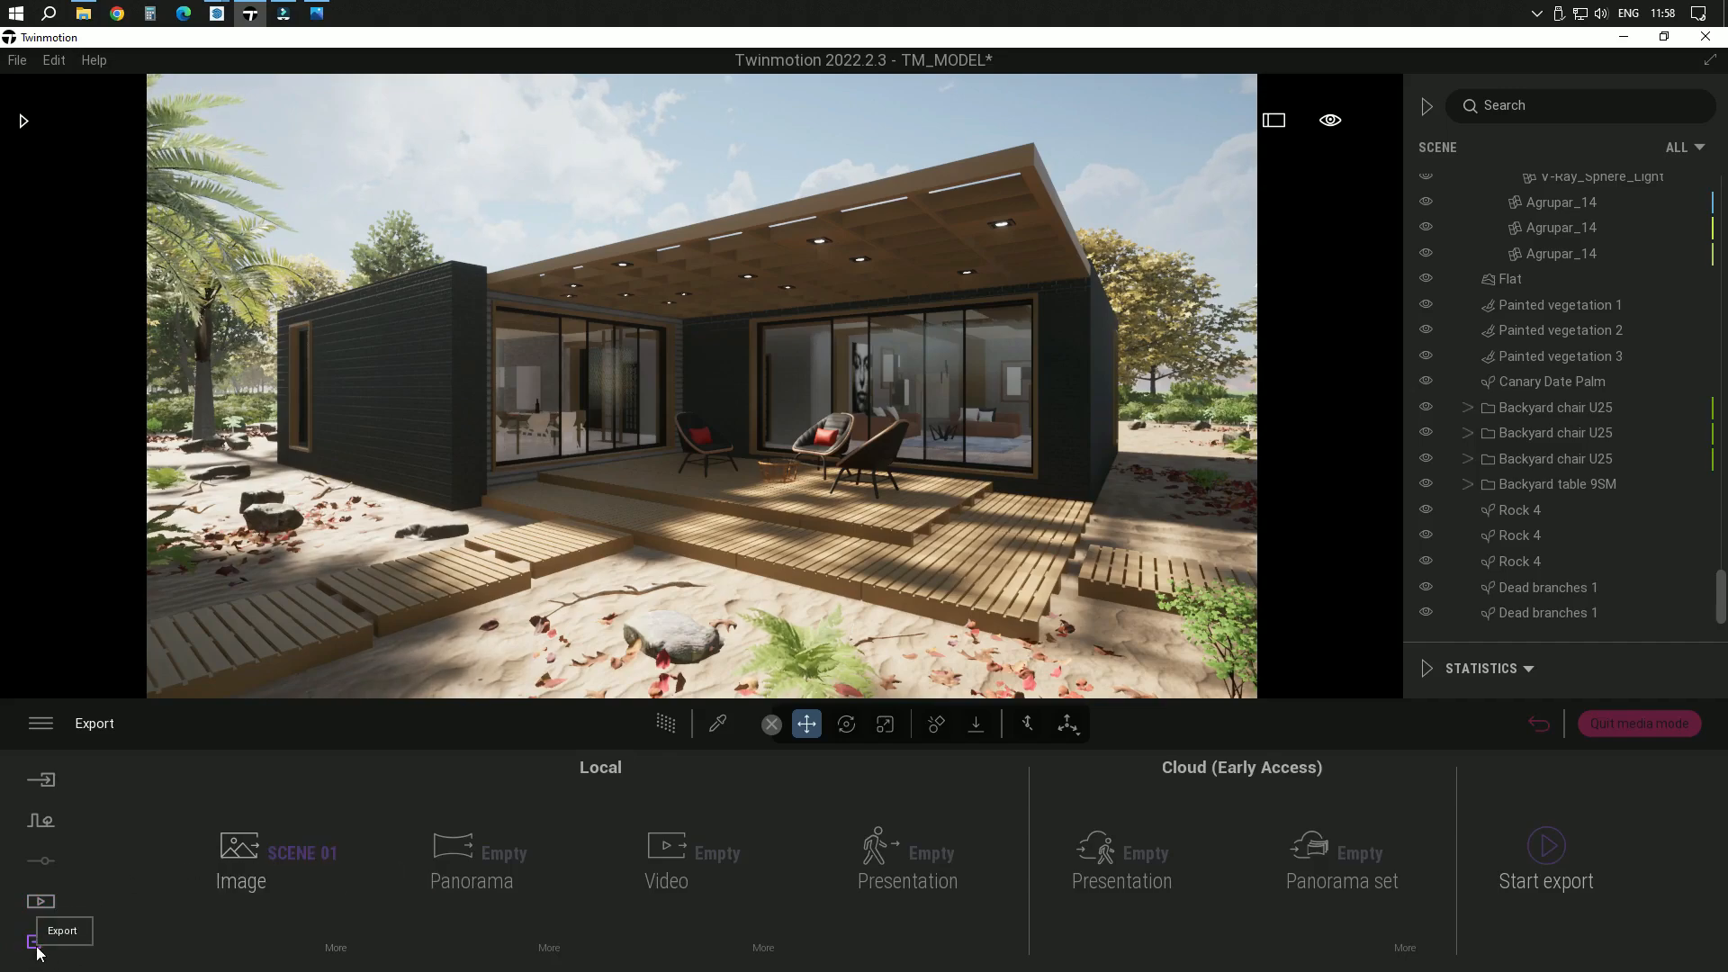
click(252, 848)
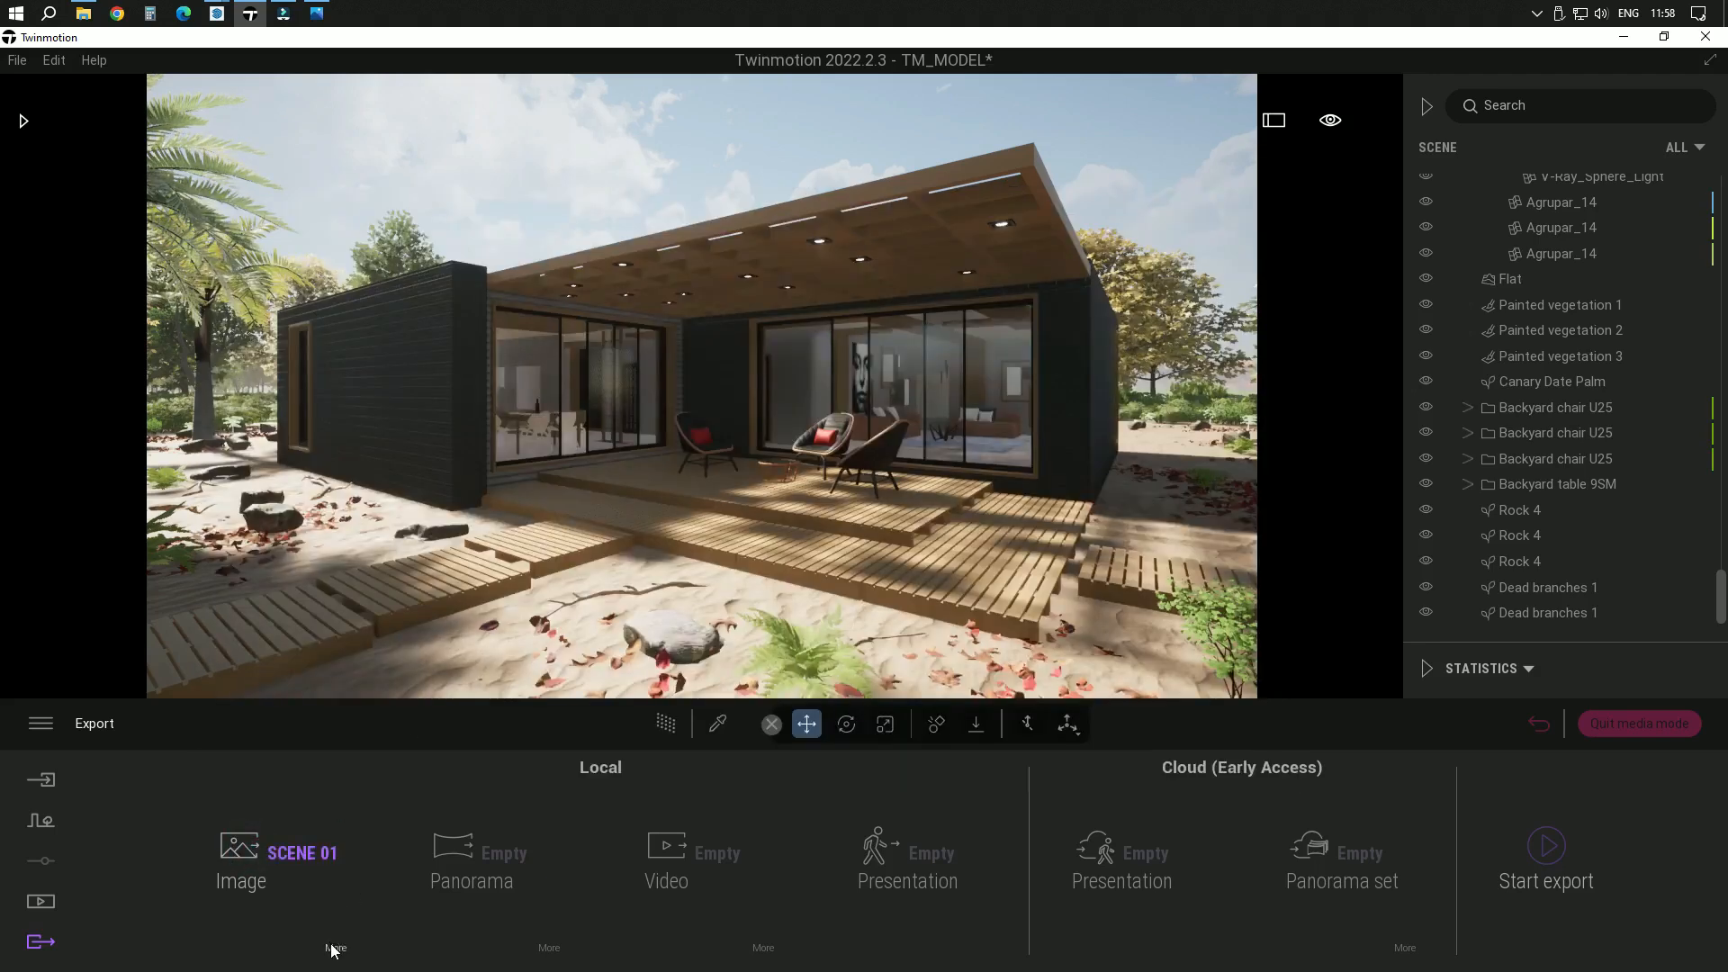
click(336, 945)
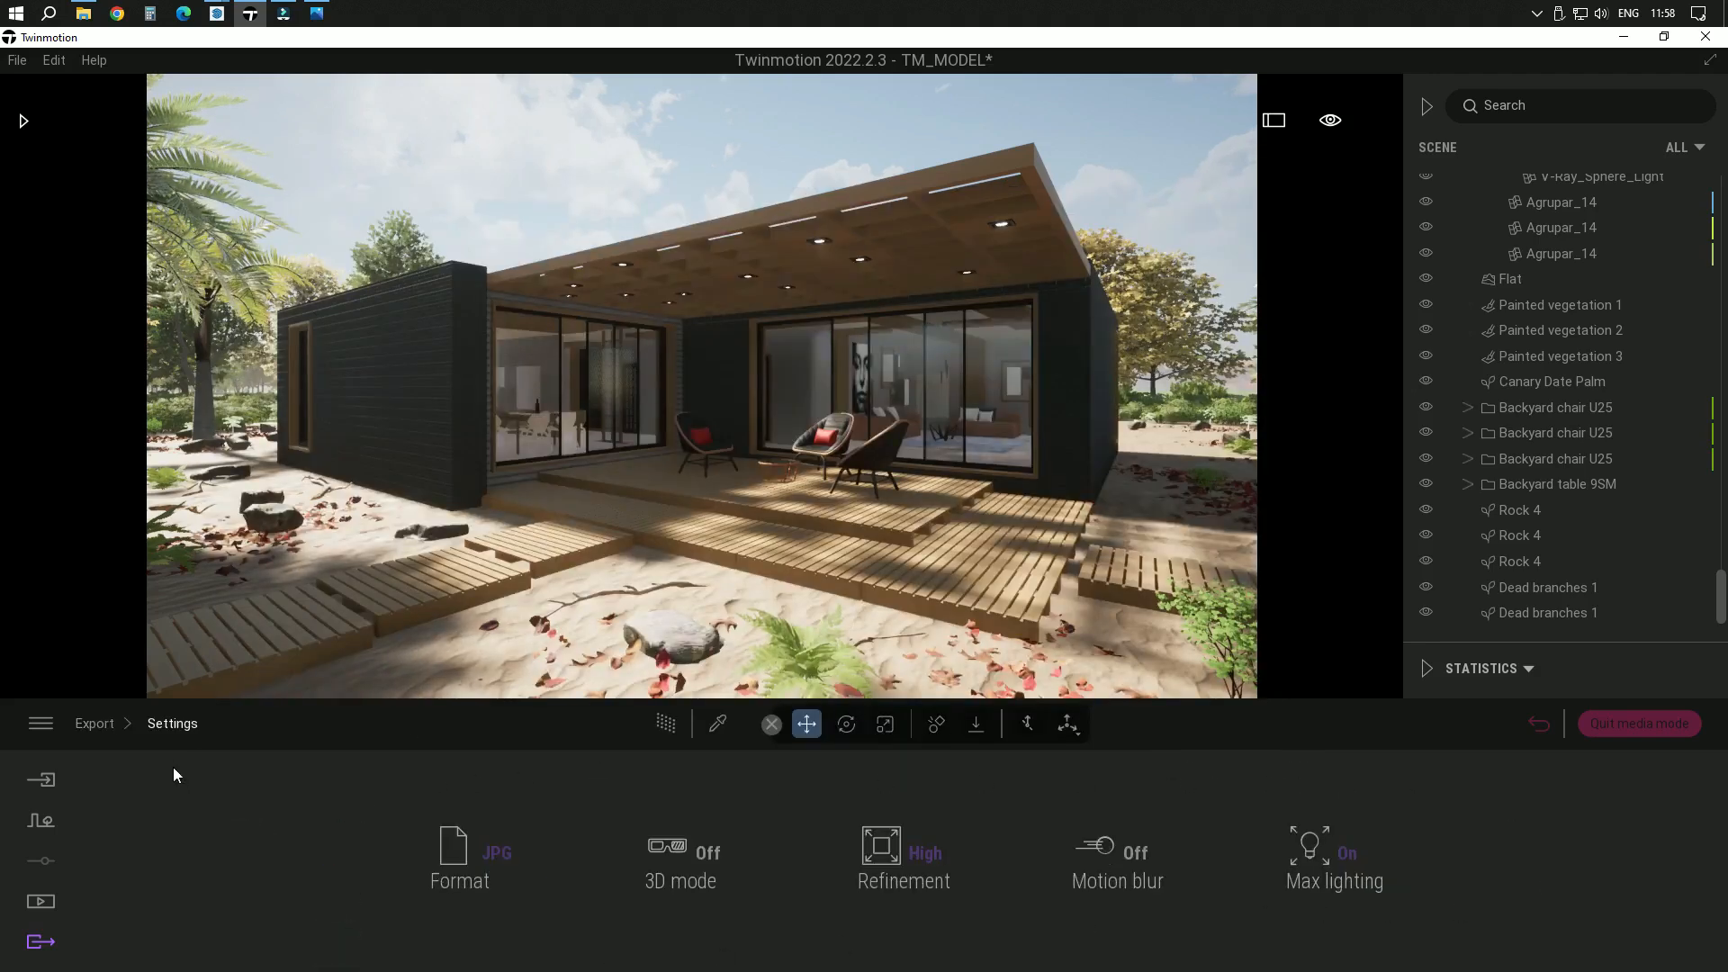
click(106, 724)
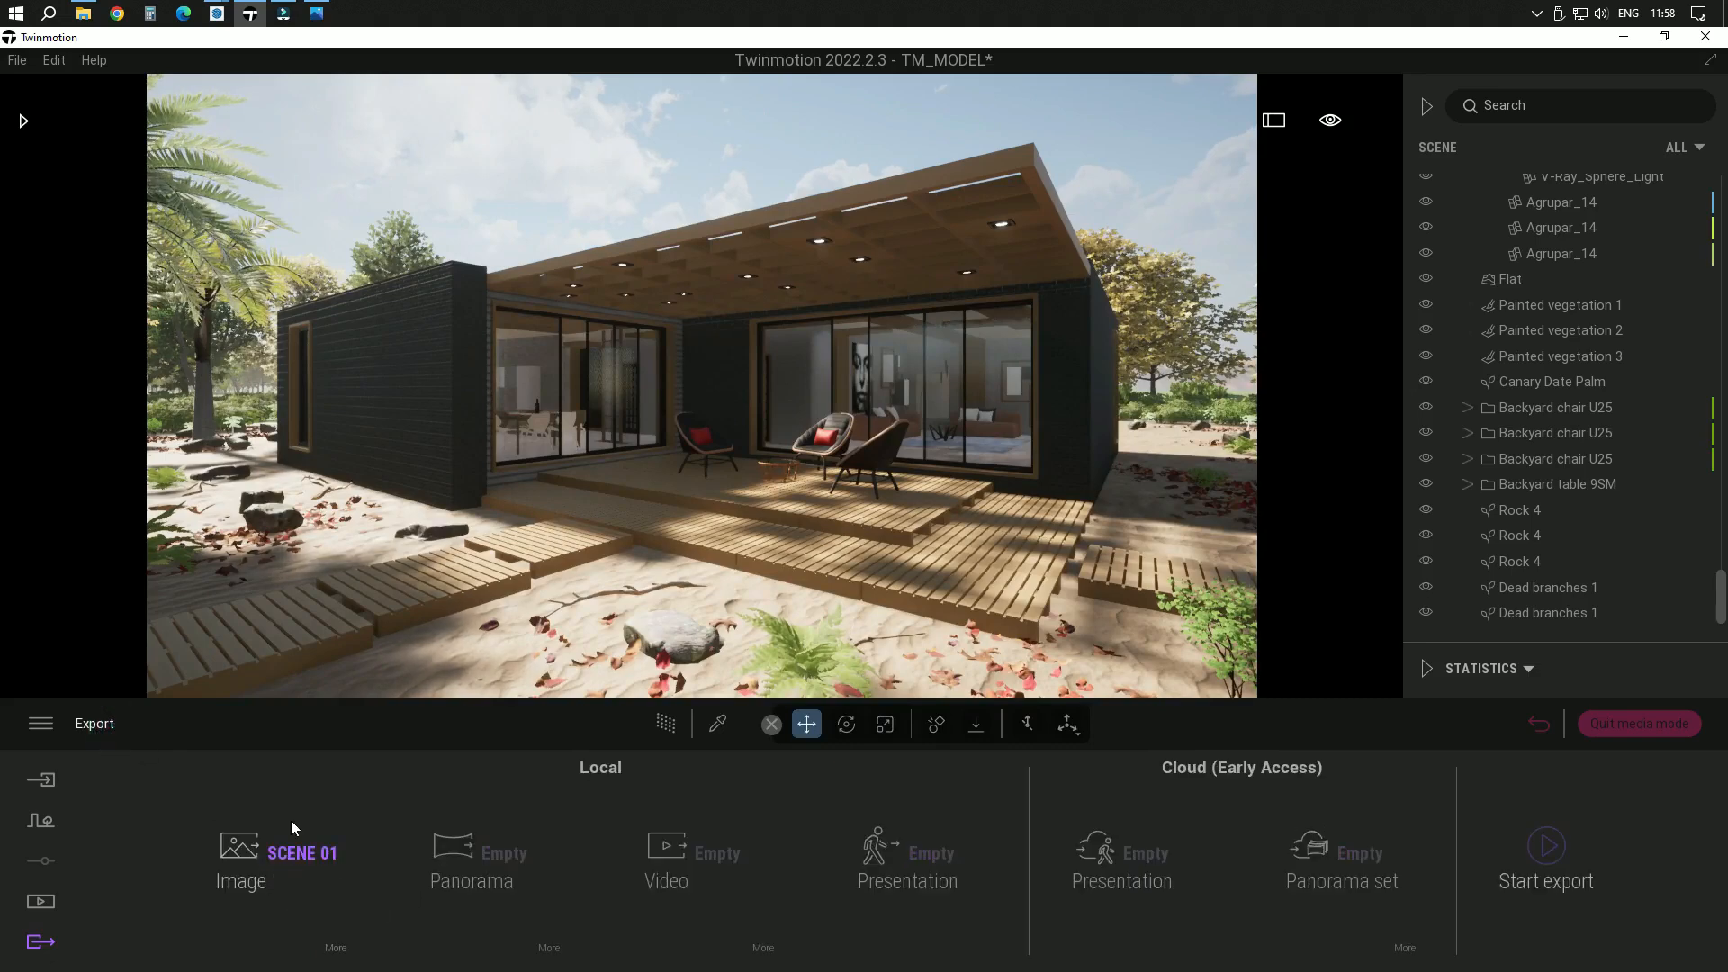
click(1552, 851)
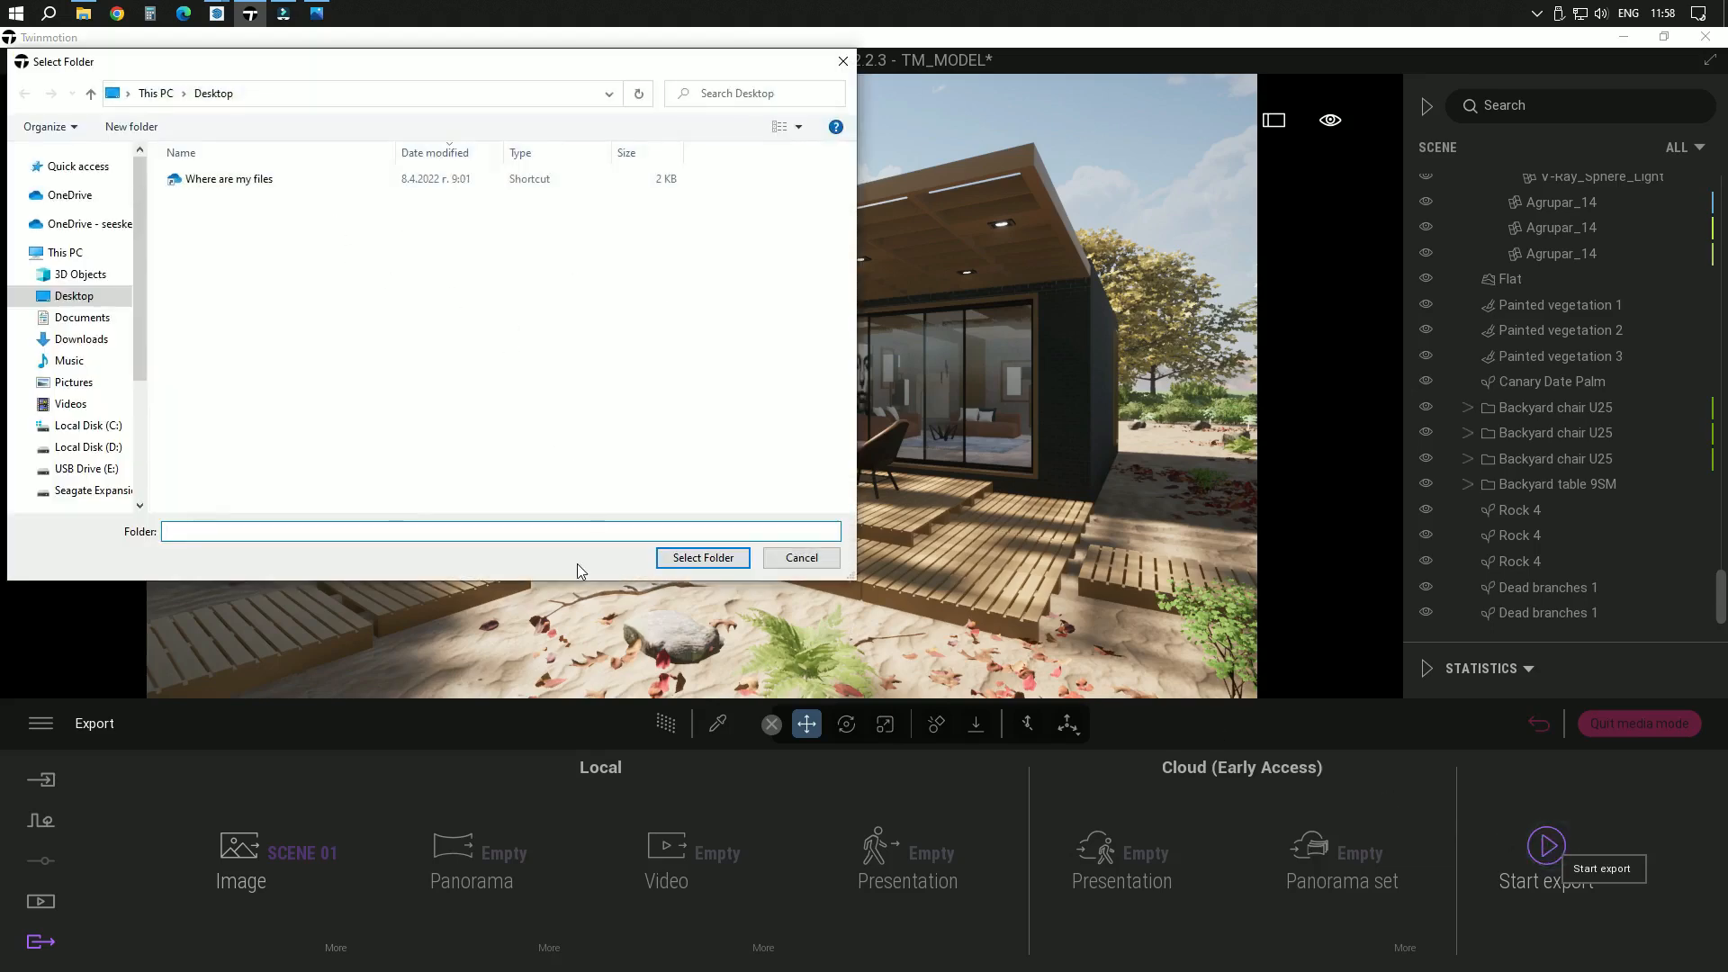
click(81, 296)
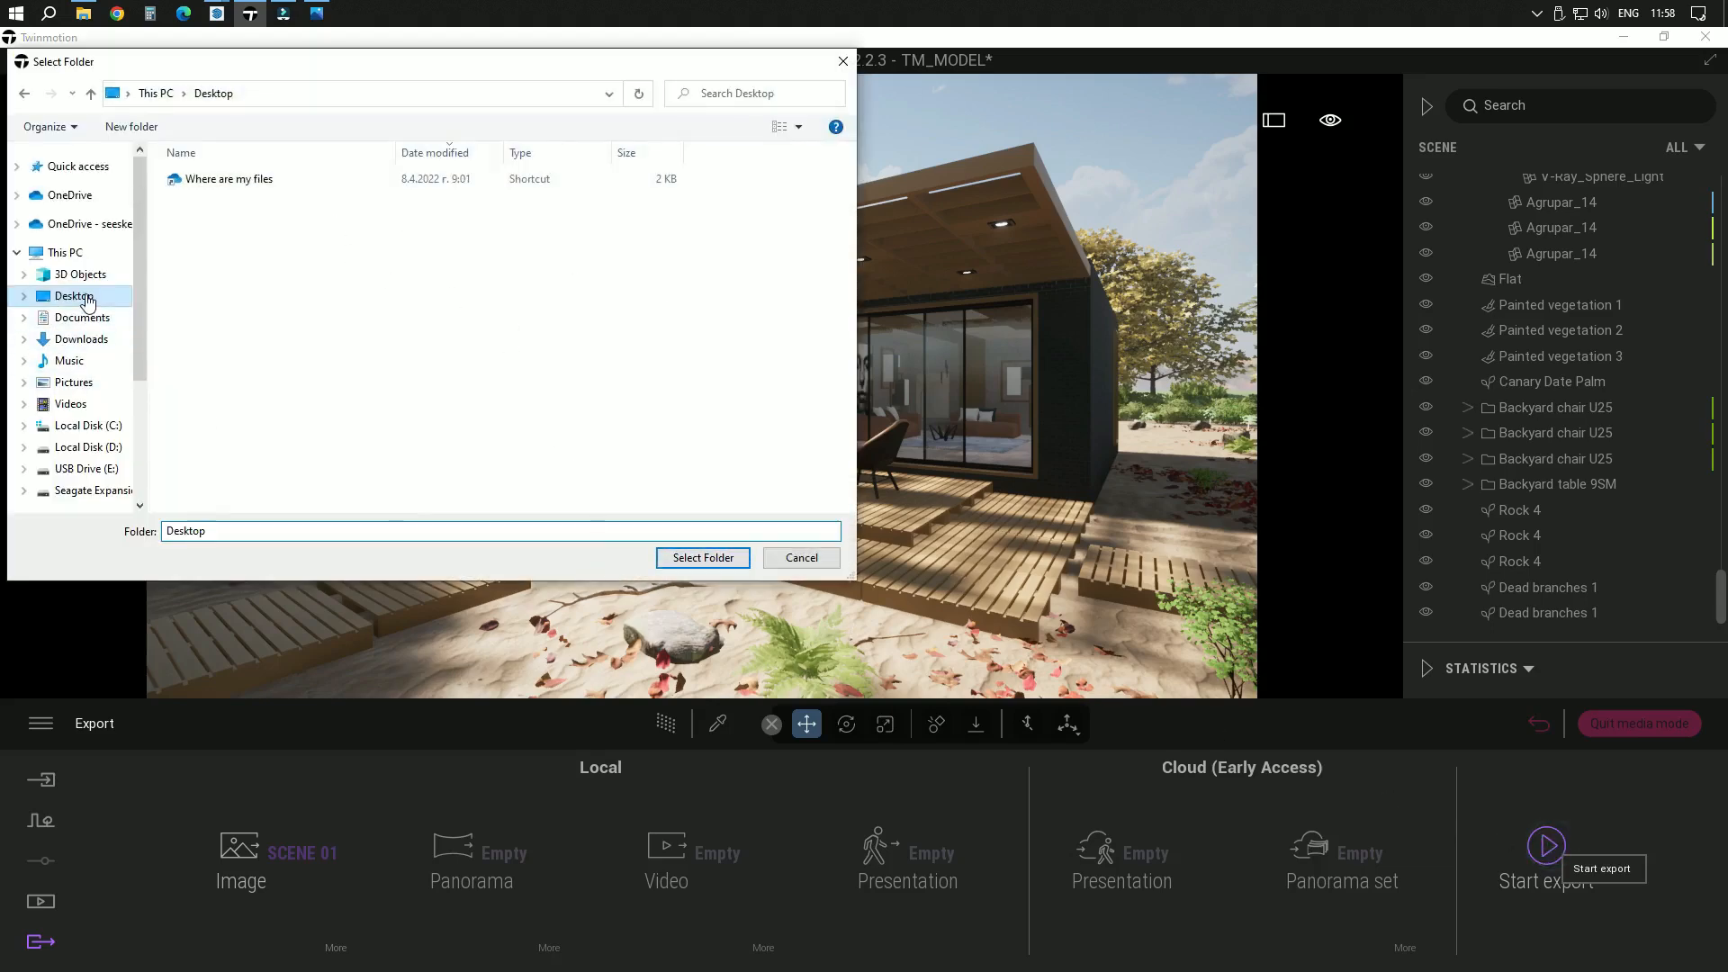
click(709, 558)
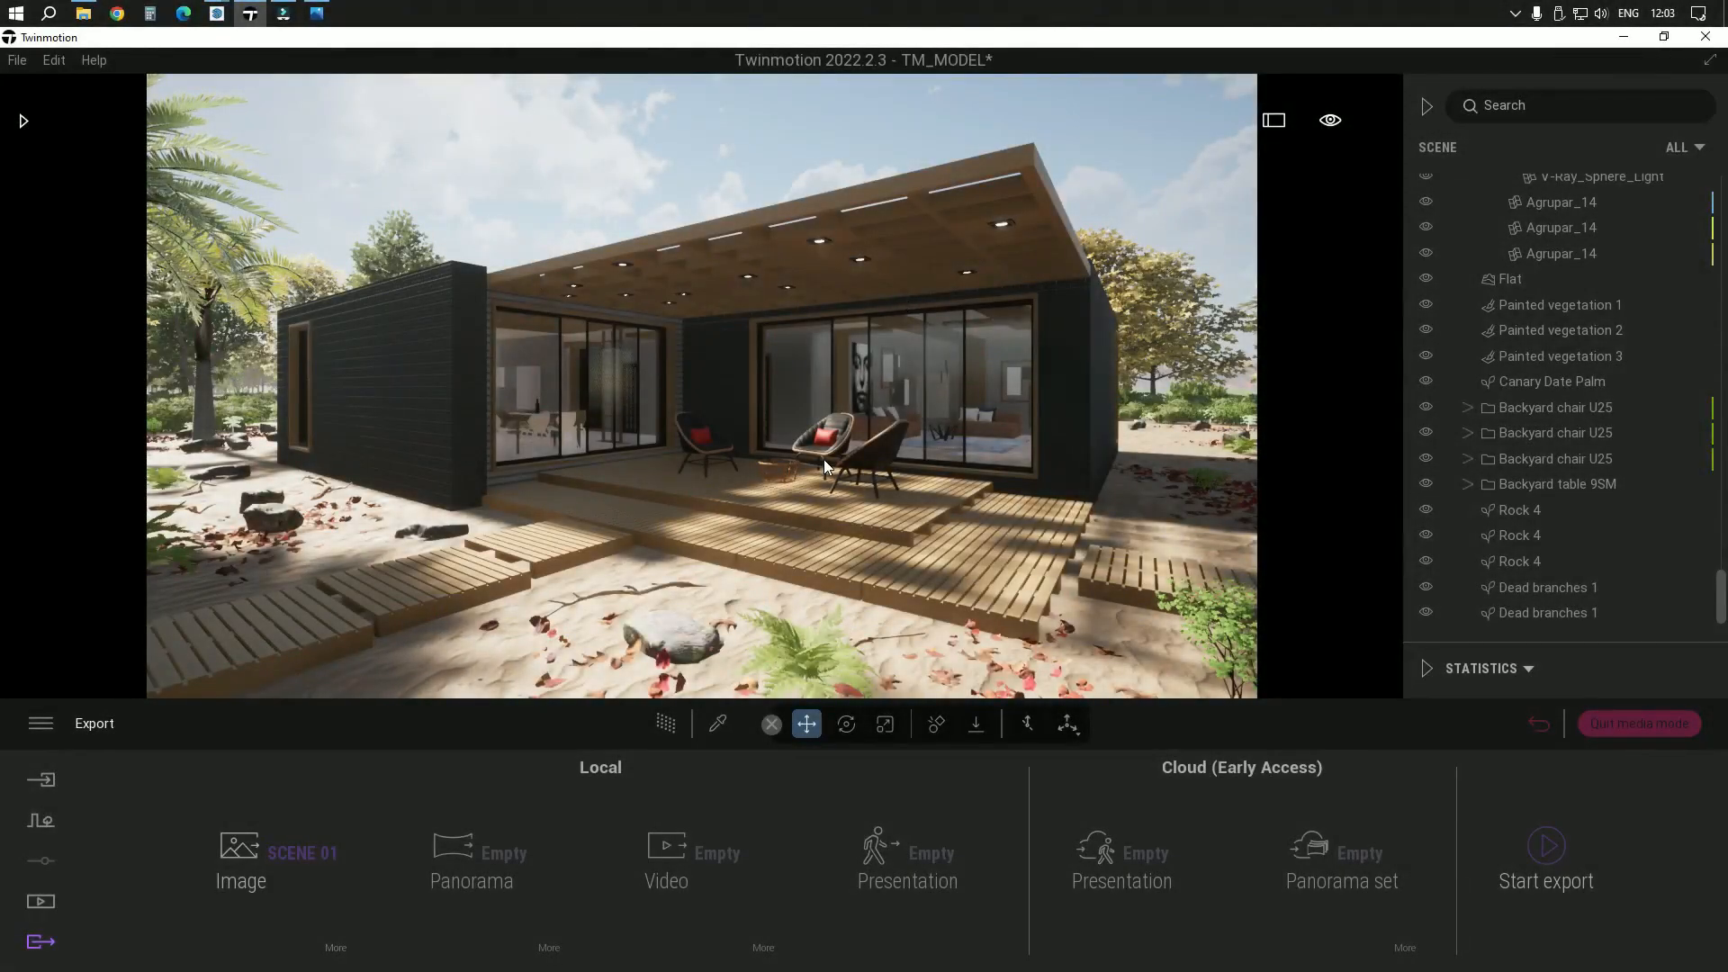
Switch to the desktop, move the new SCENE 01_000.jpg beside SCENE 01.jpg and open it in the photo viewer
click(1629, 41)
drag(38, 136, 650, 441)
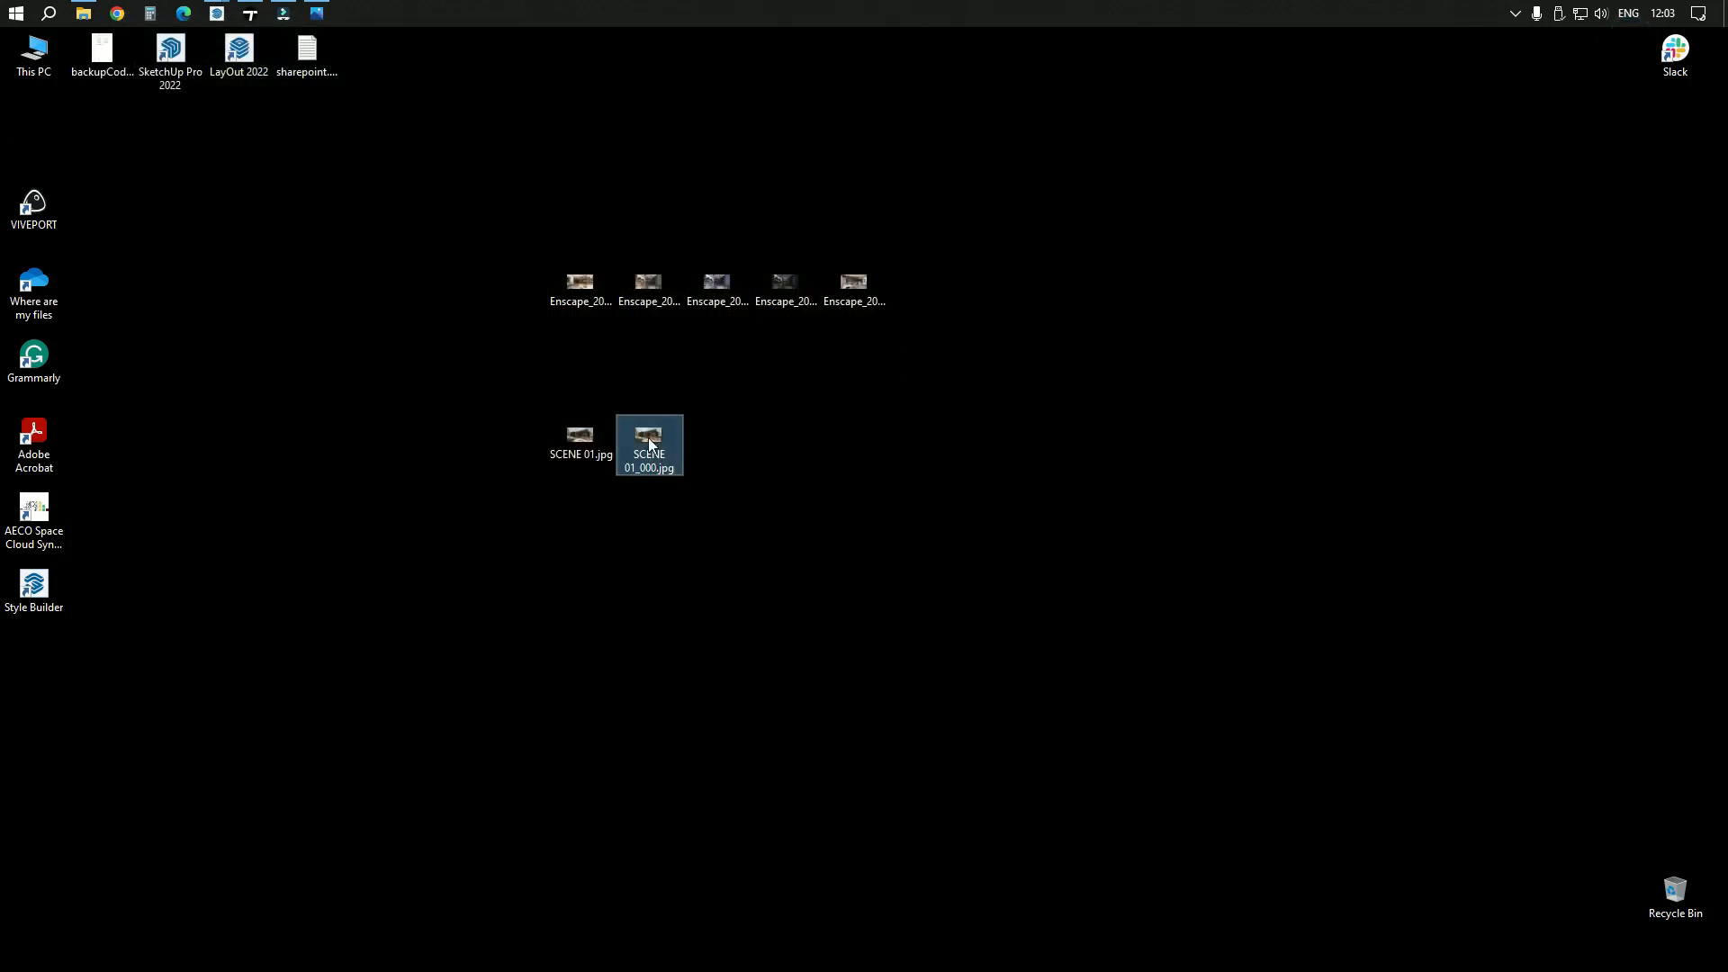
double_click(650, 441)
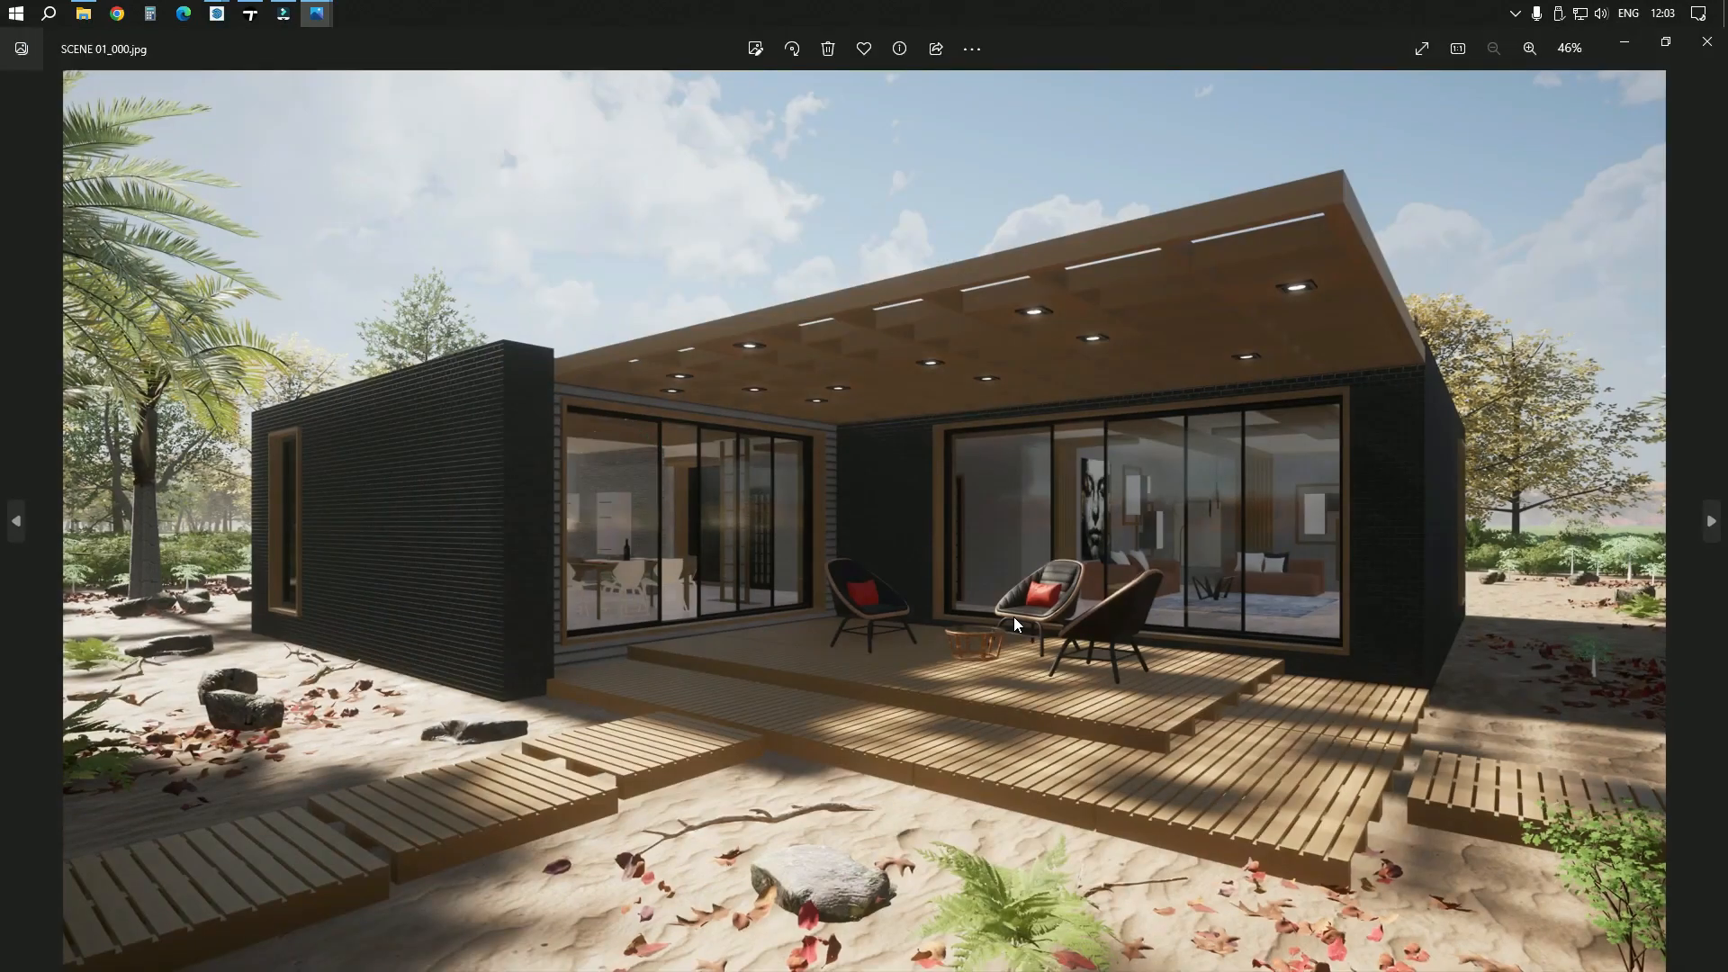
Compare the new SCENE 01_000.jpg render with the neighbouring image by switching between them, and minimize the viewer
key(Left)
key(Right)
key(Left)
key(Right)
click(1624, 42)
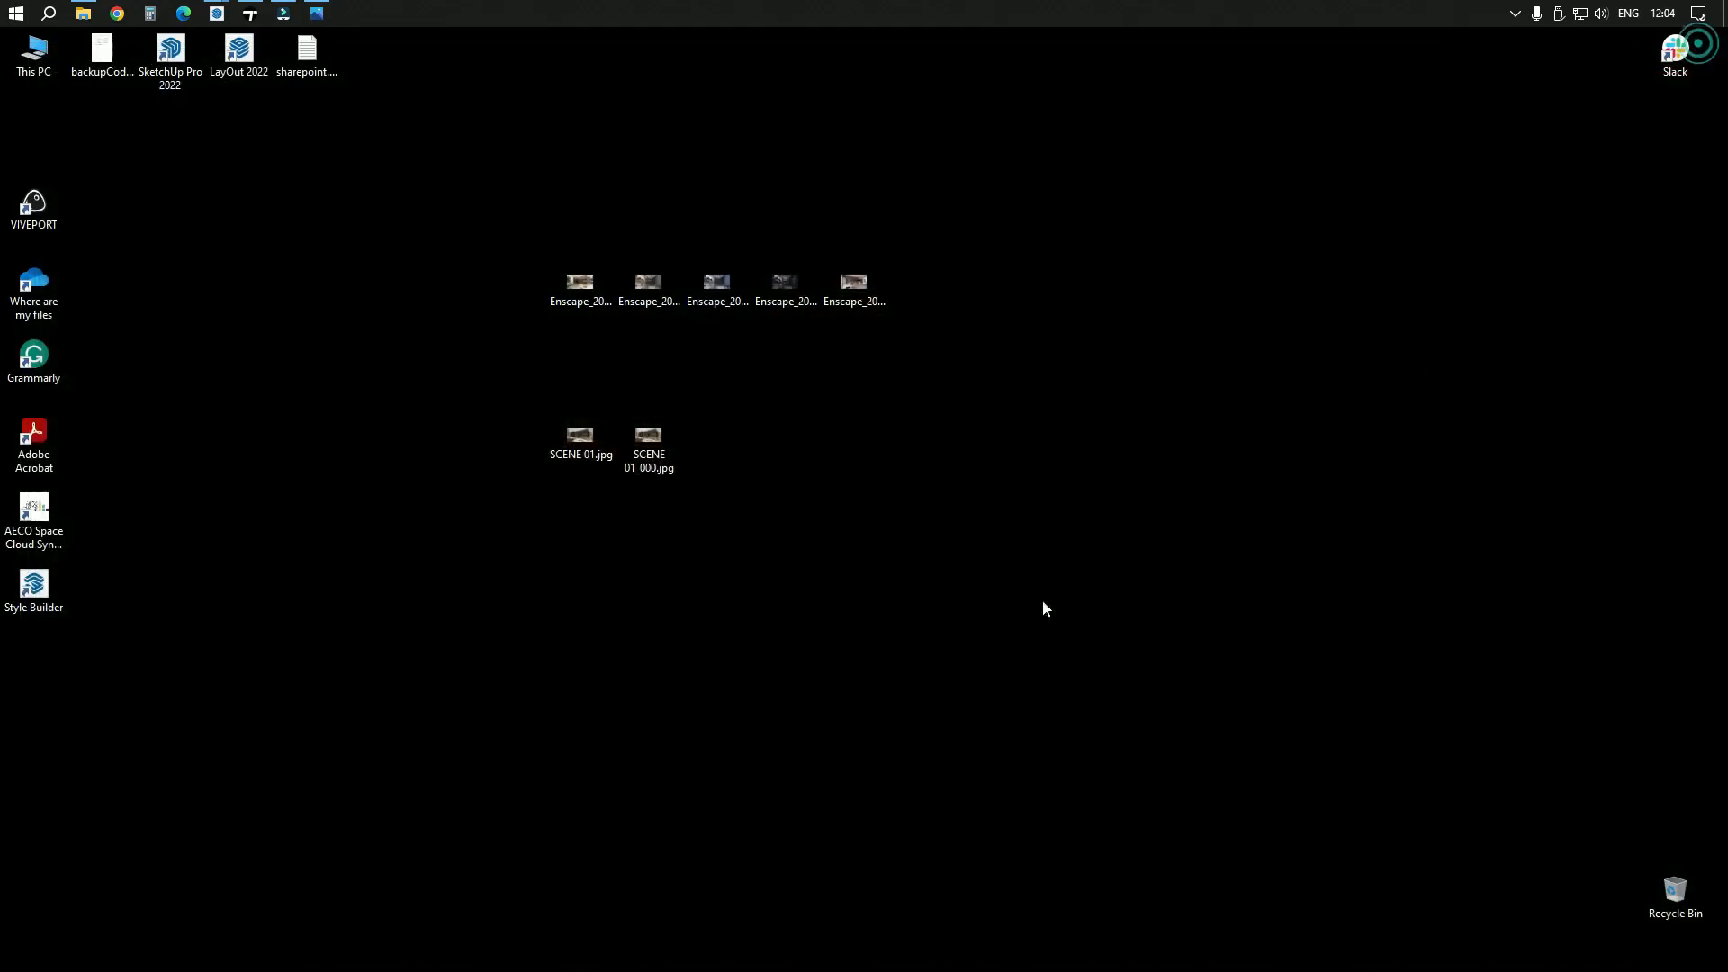
Switch back to Twinmotion and load the saved SCENE 02 image view
click(251, 12)
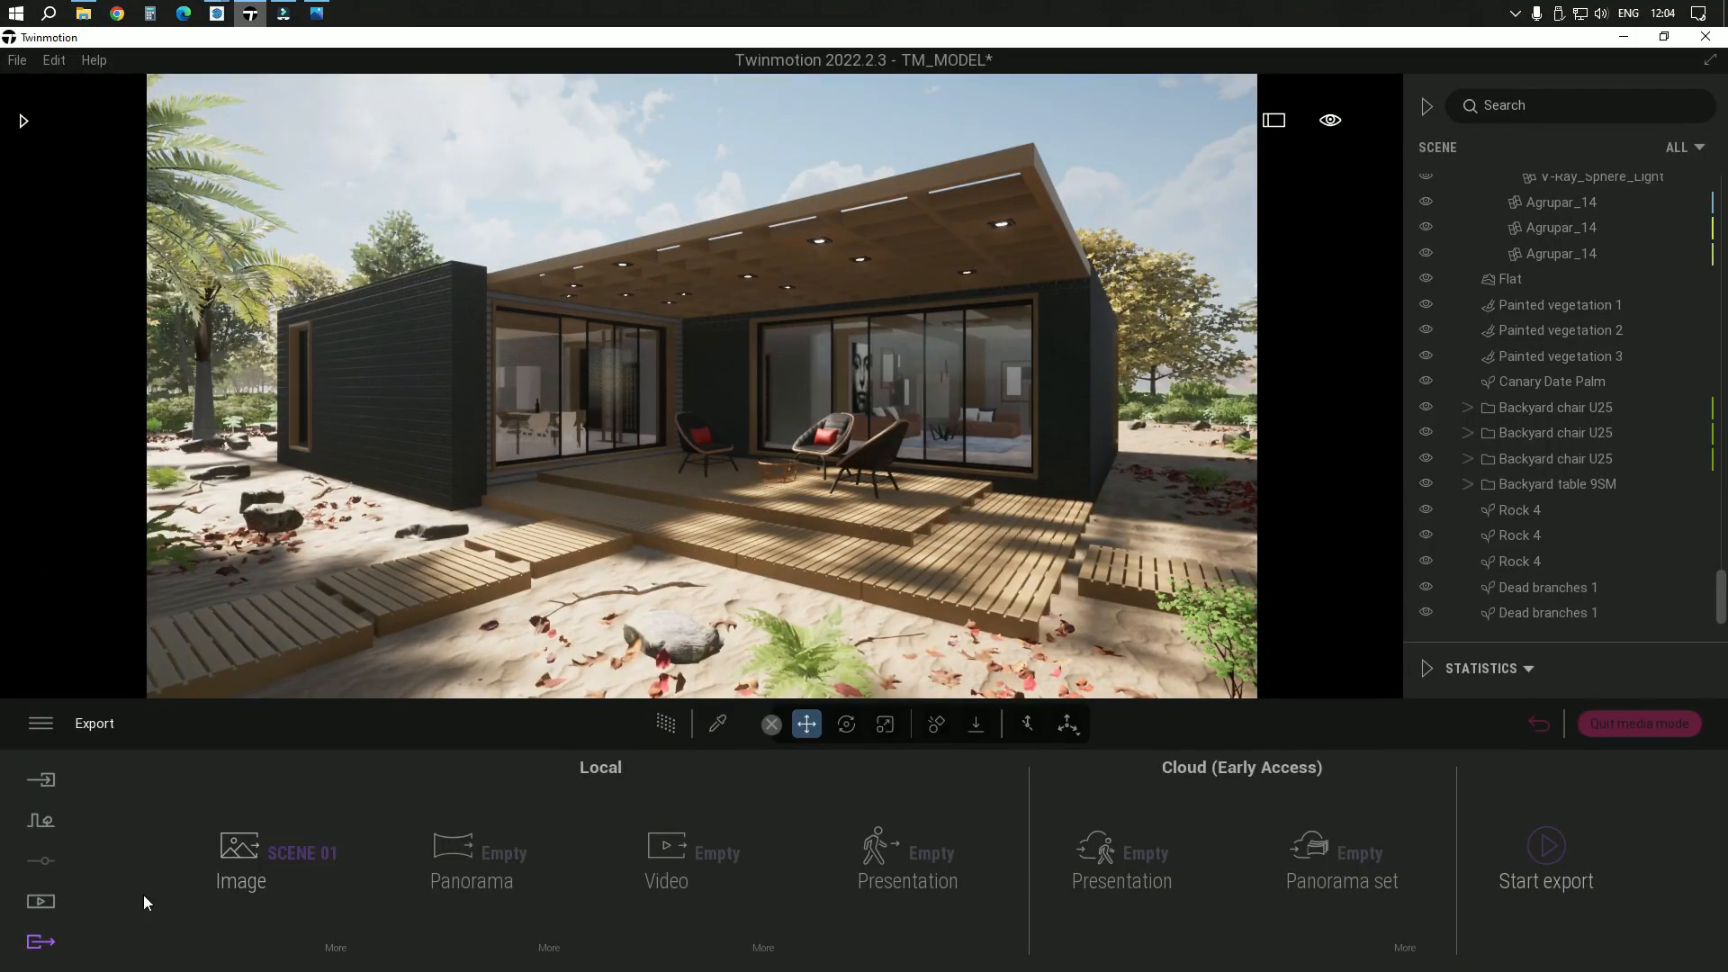
click(40, 900)
click(353, 860)
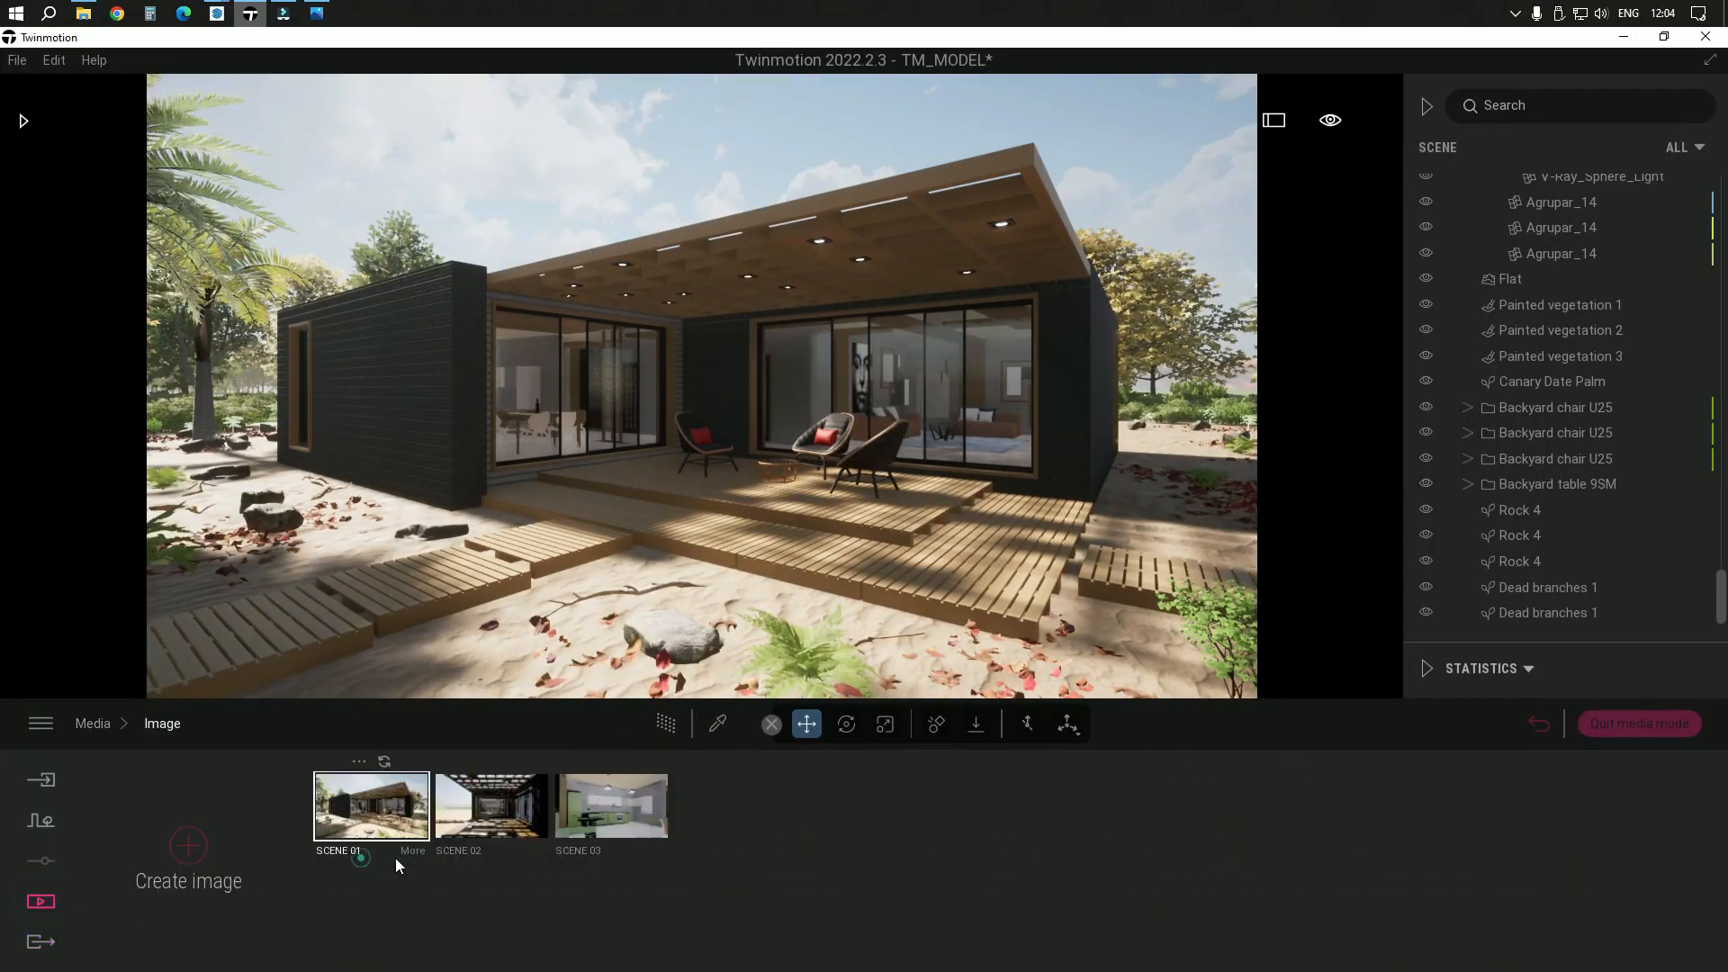
click(504, 807)
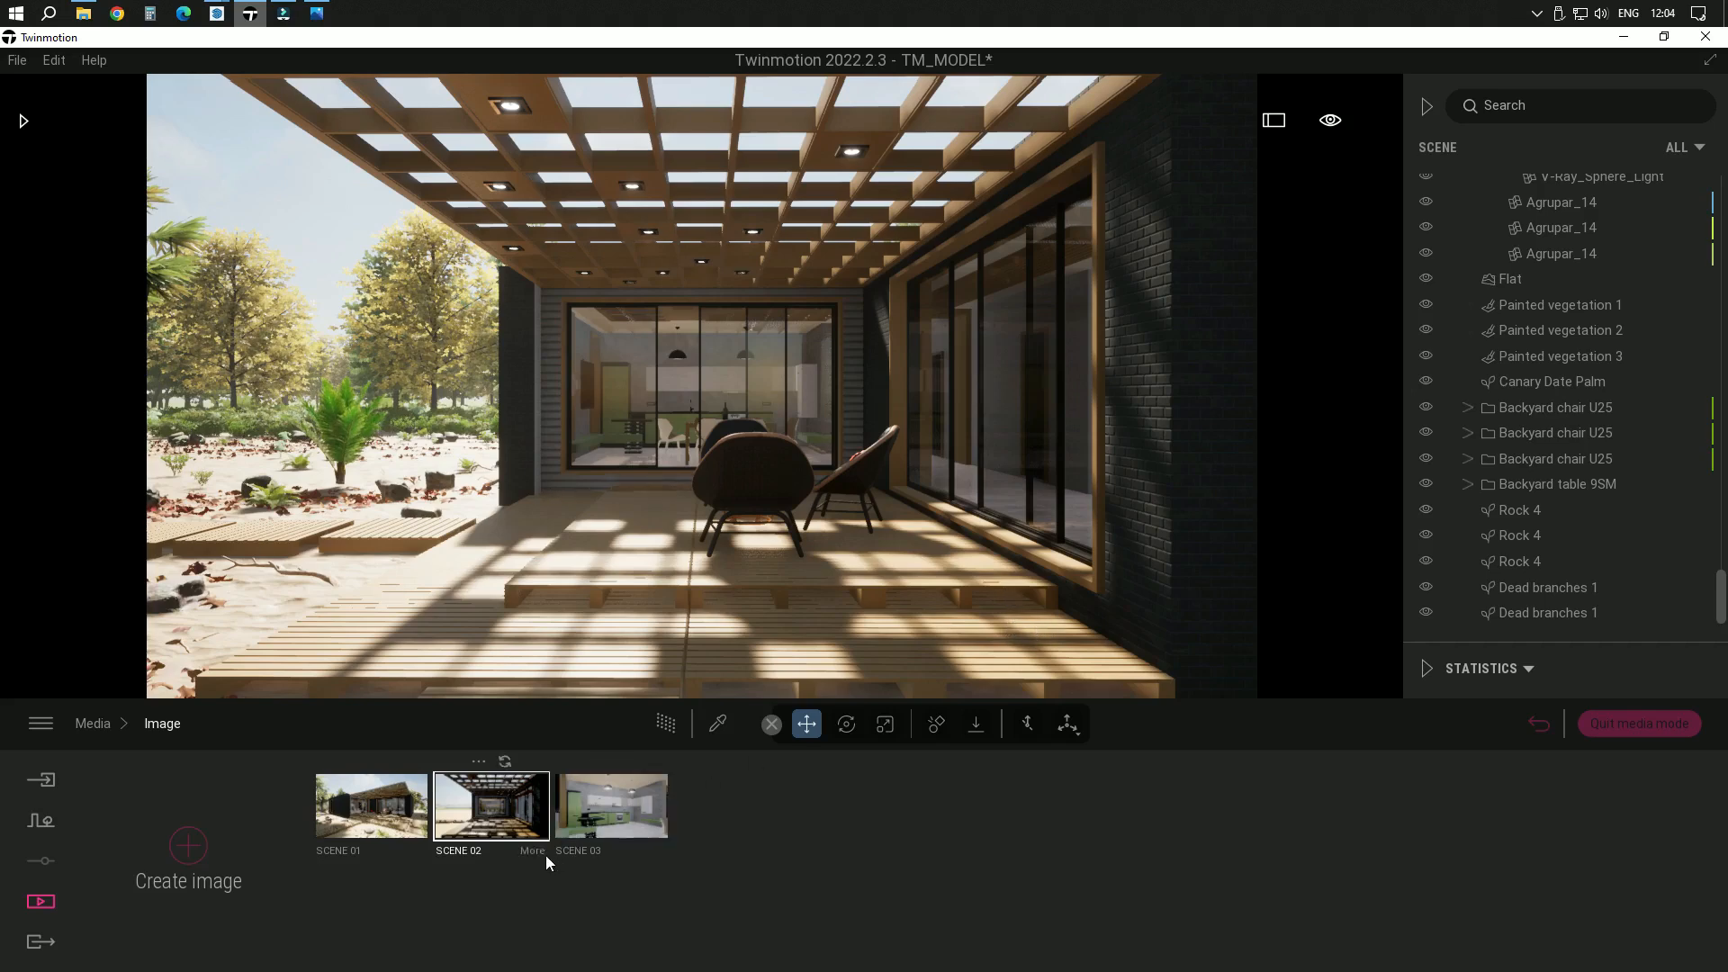
Set the shadow distance in SCENE 02's renderer settings to 1677 m
click(533, 850)
click(365, 865)
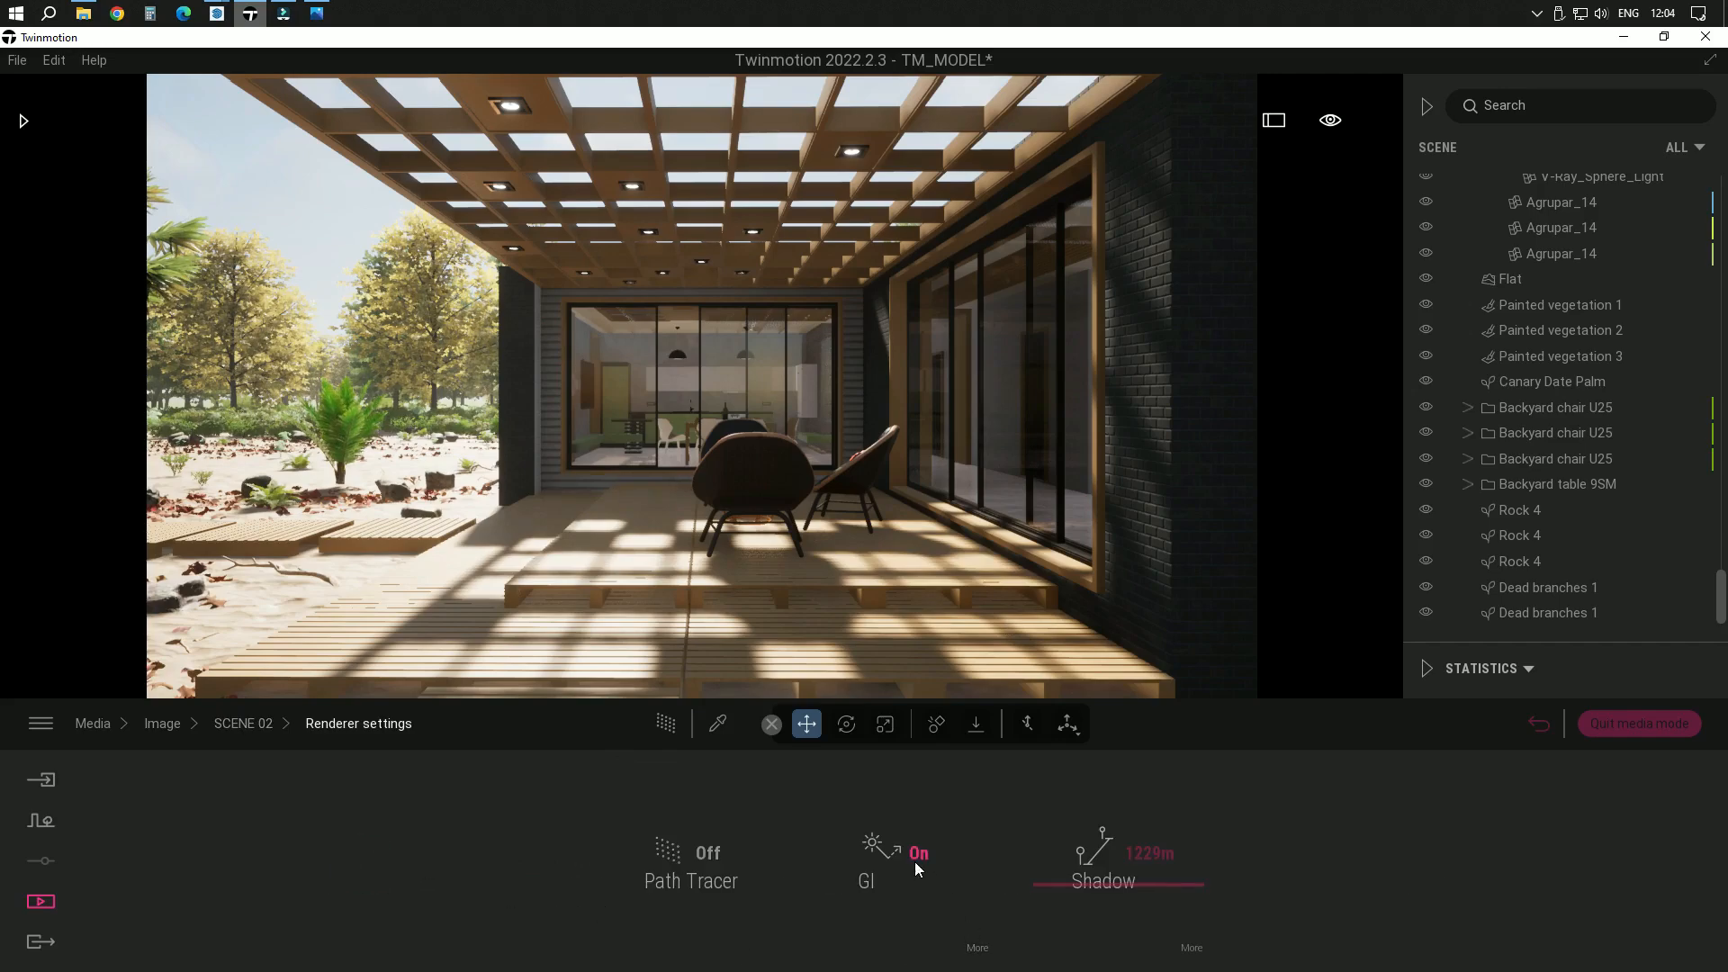
click(1116, 886)
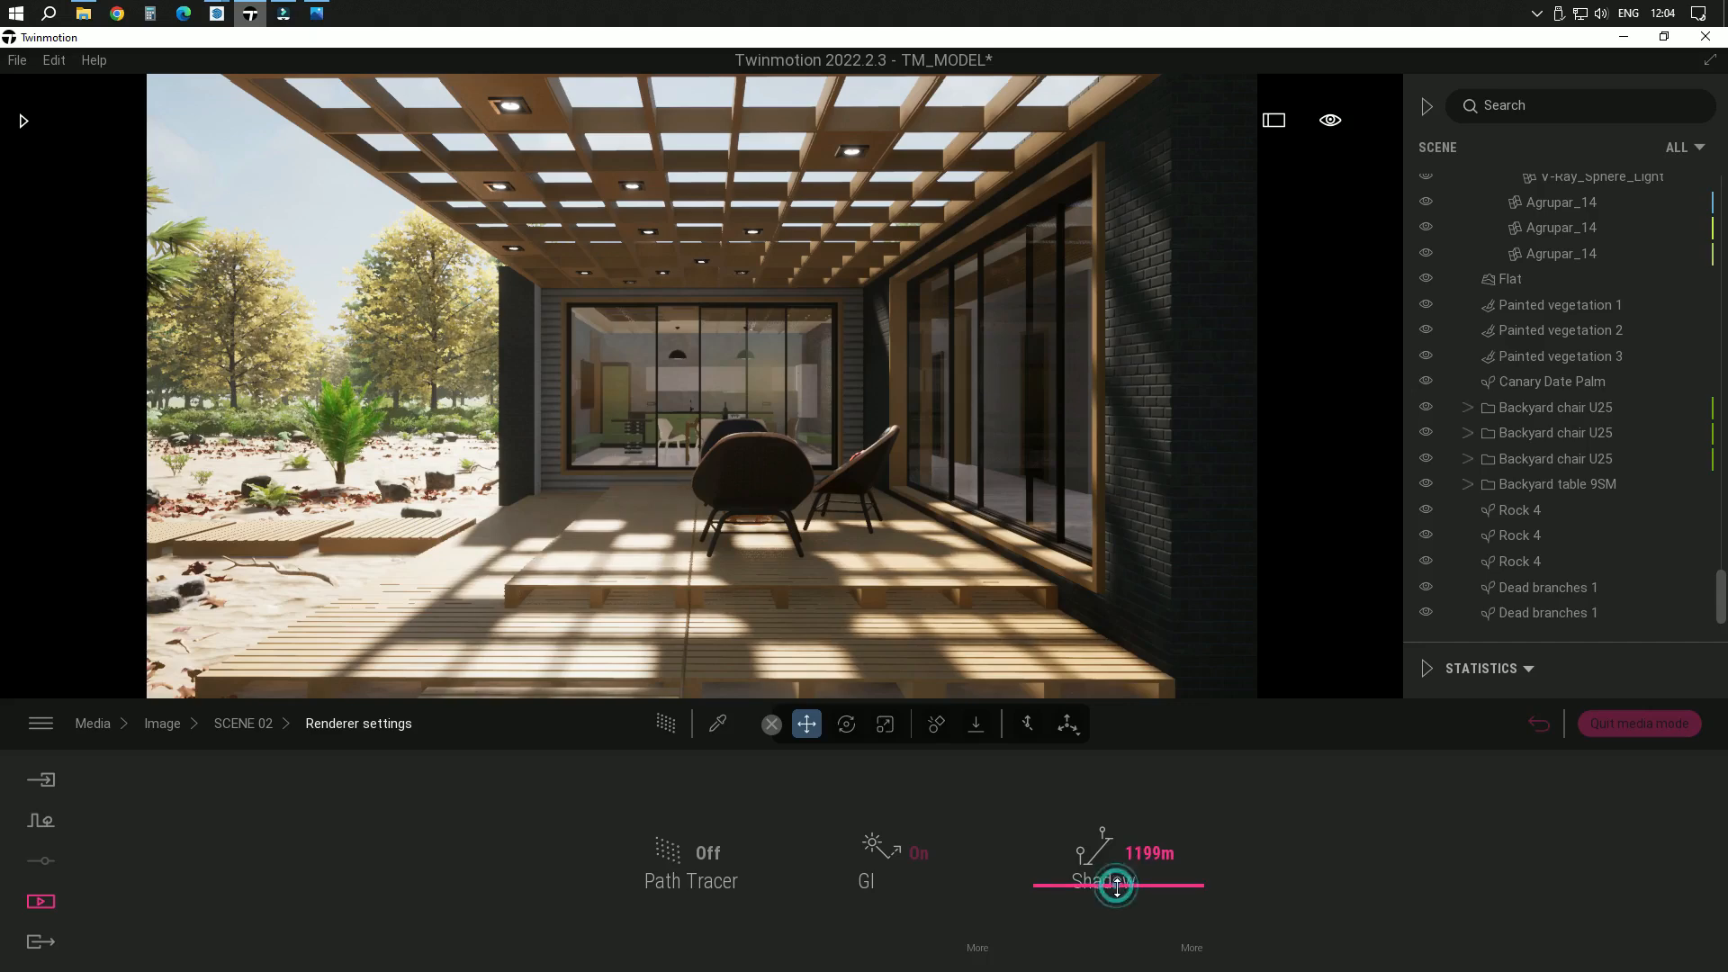
mouse_move(1116, 885)
mouse_down()
mouse_move(1115, 937)
mouse_move(1115, 878)
mouse_up()
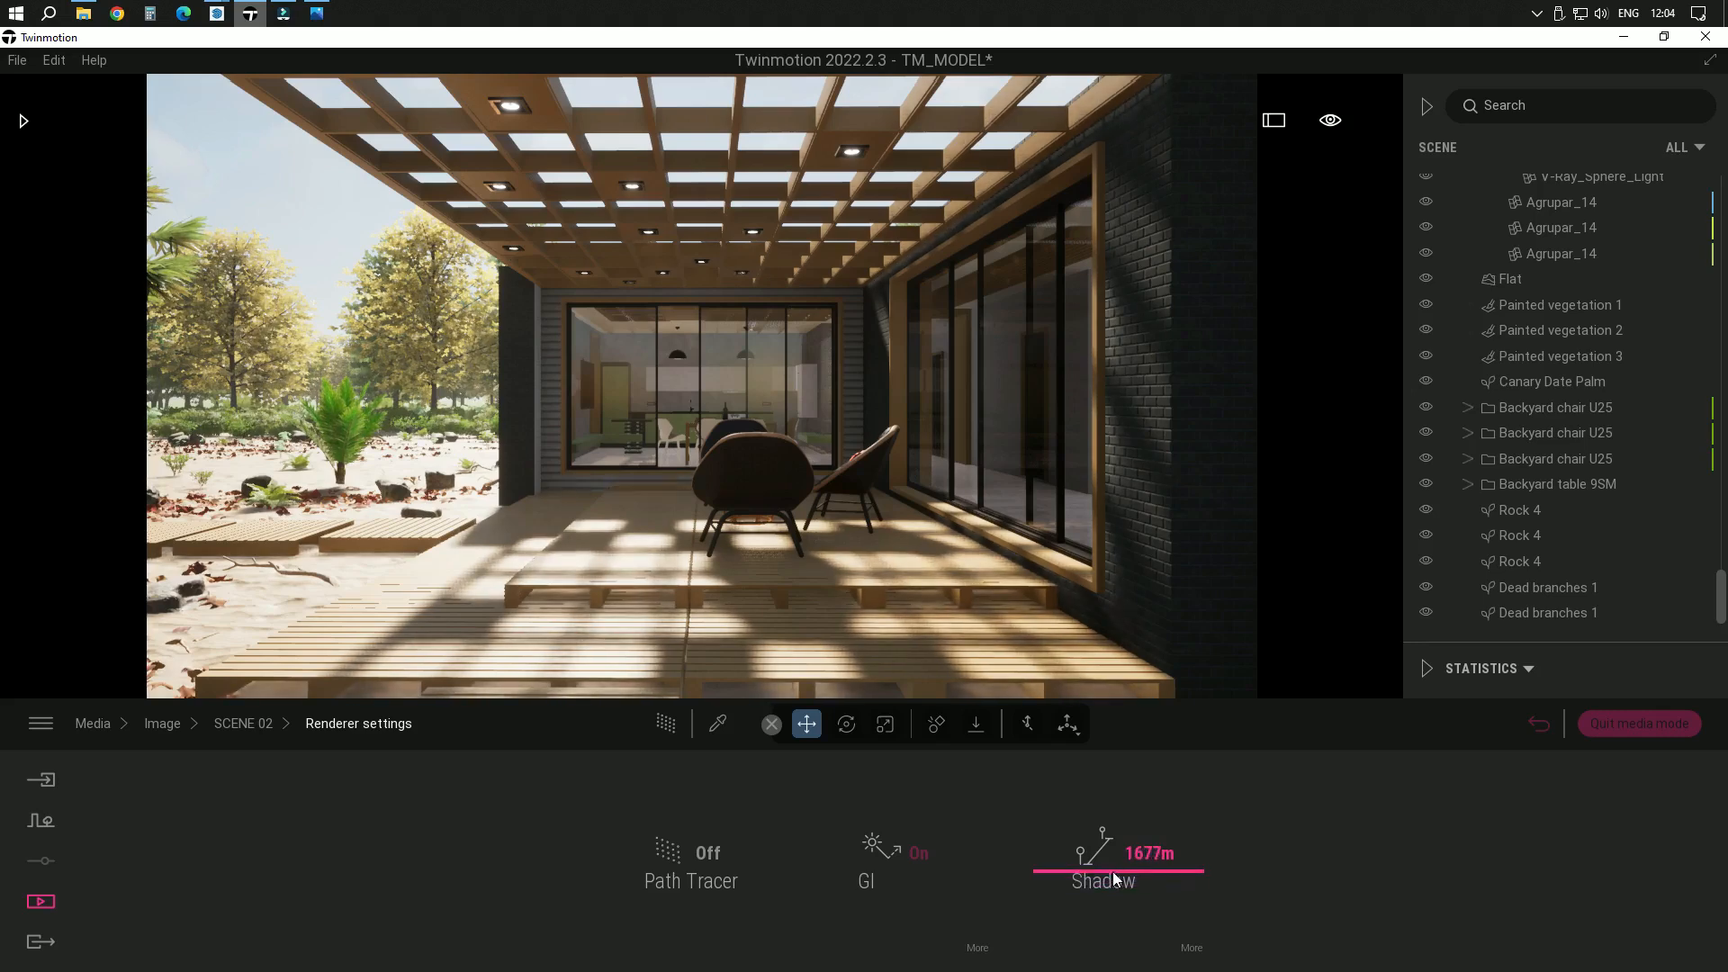
Set the sun intensity in SCENE 02's lighting settings to 18
click(230, 728)
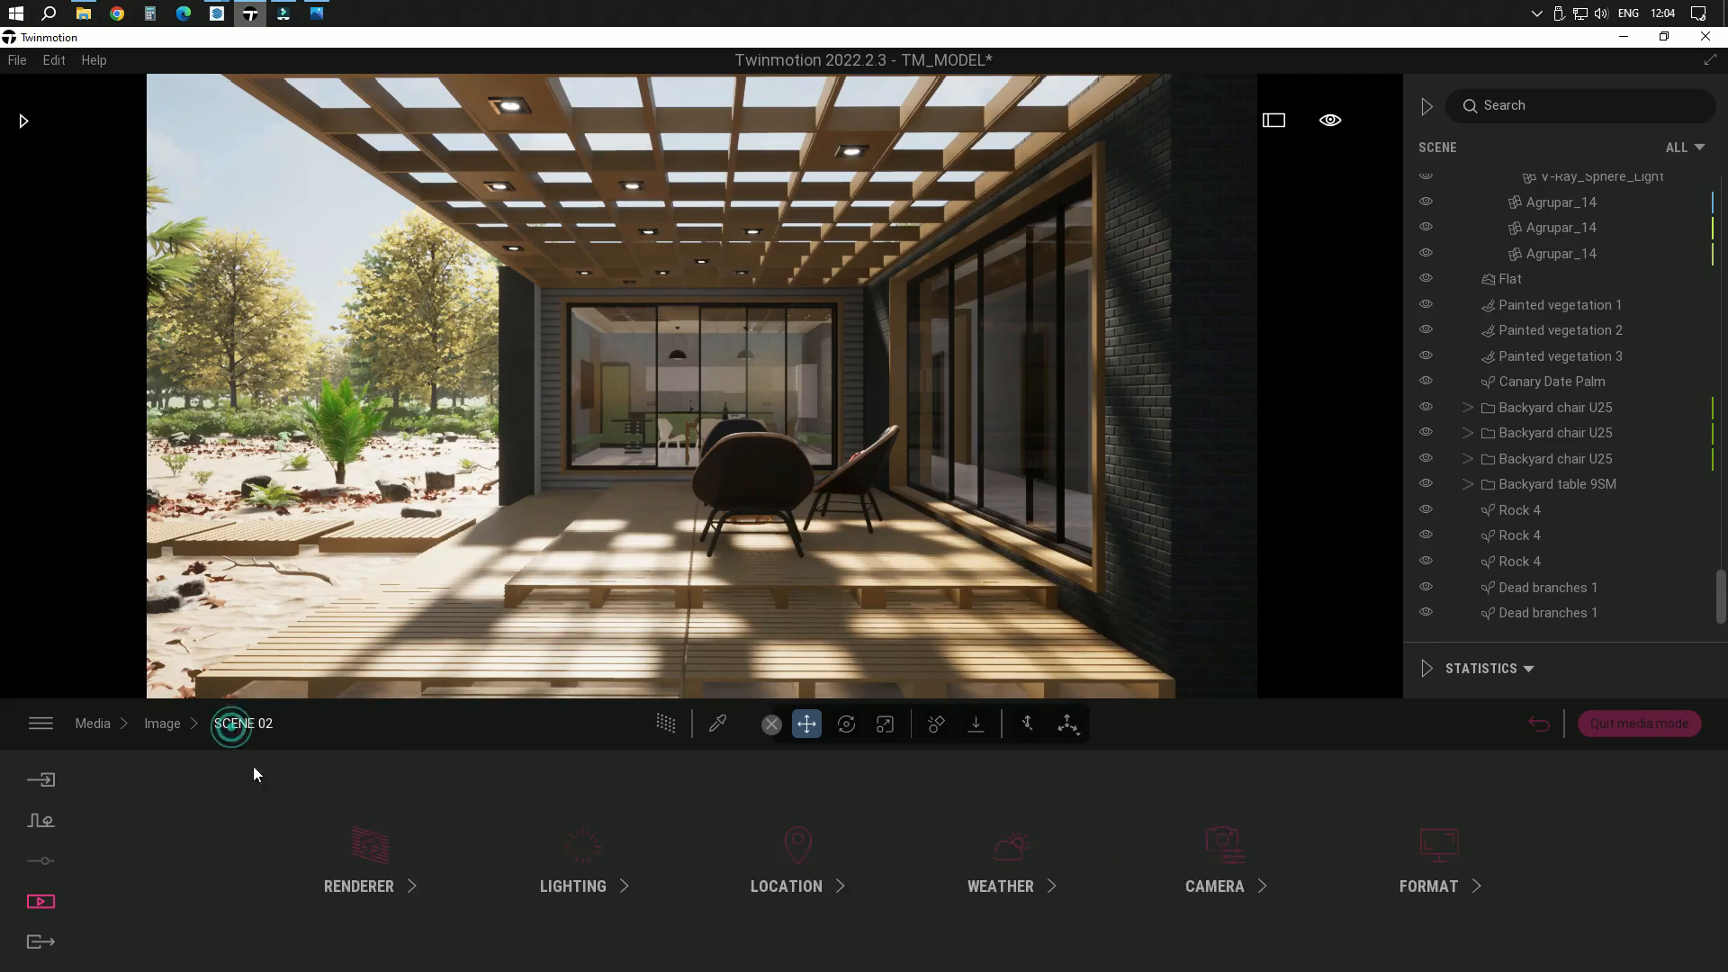
click(666, 889)
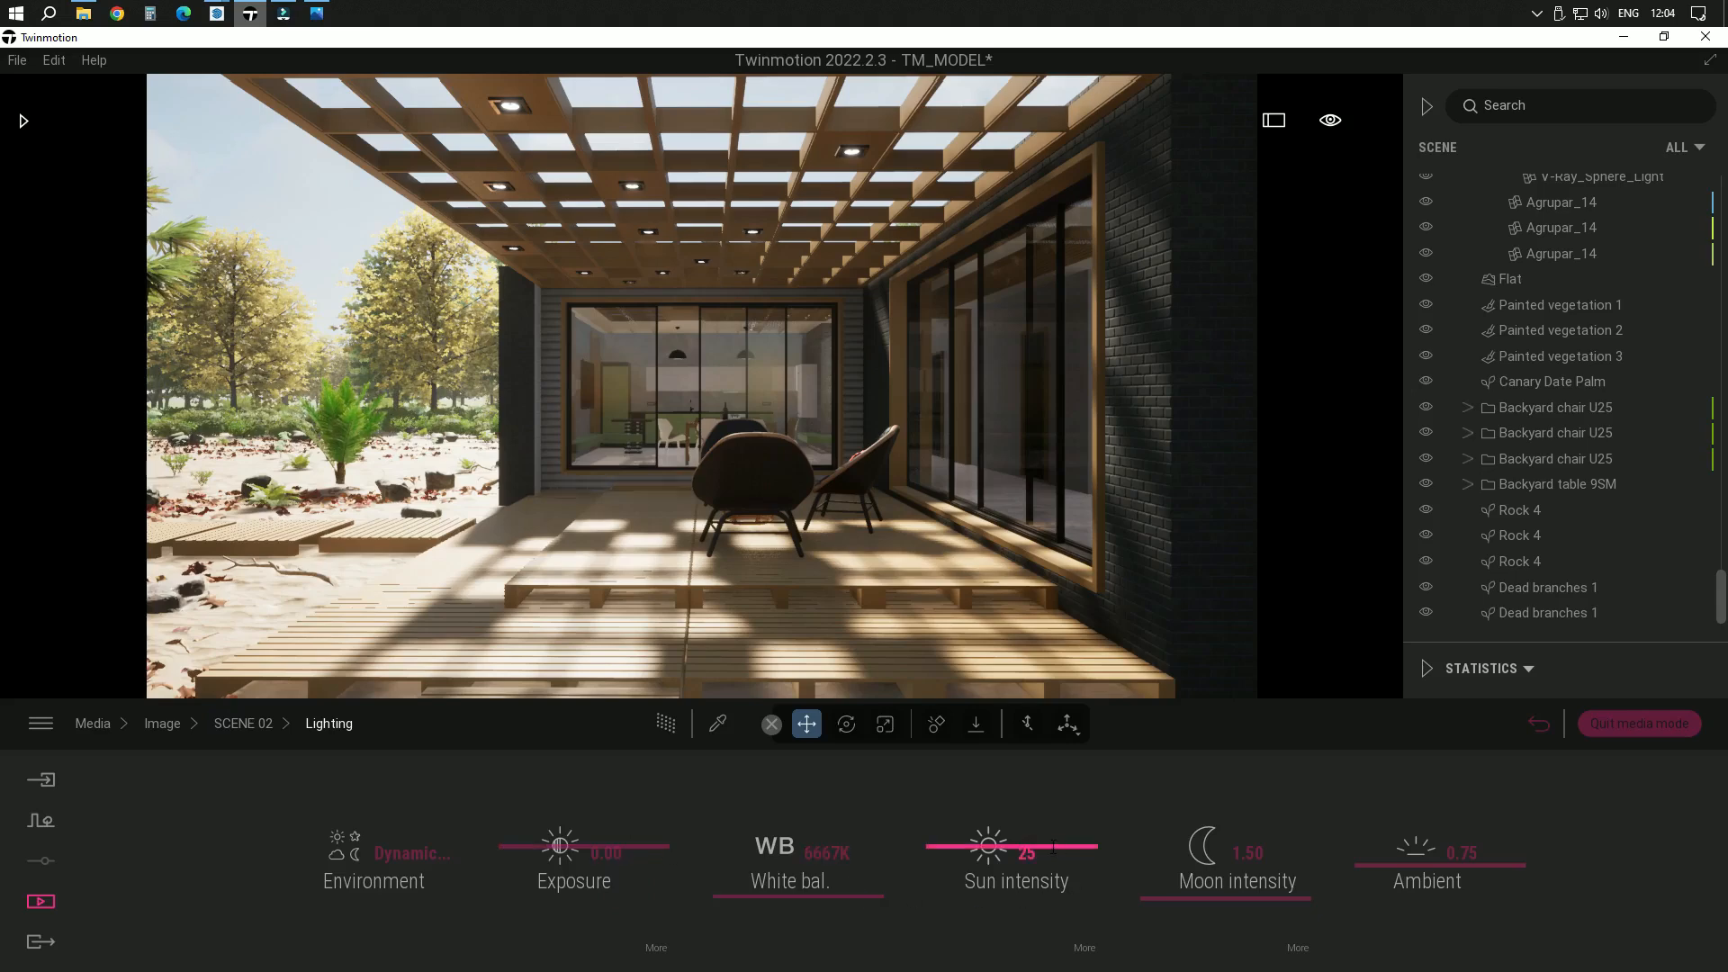
drag(1033, 847, 1035, 862)
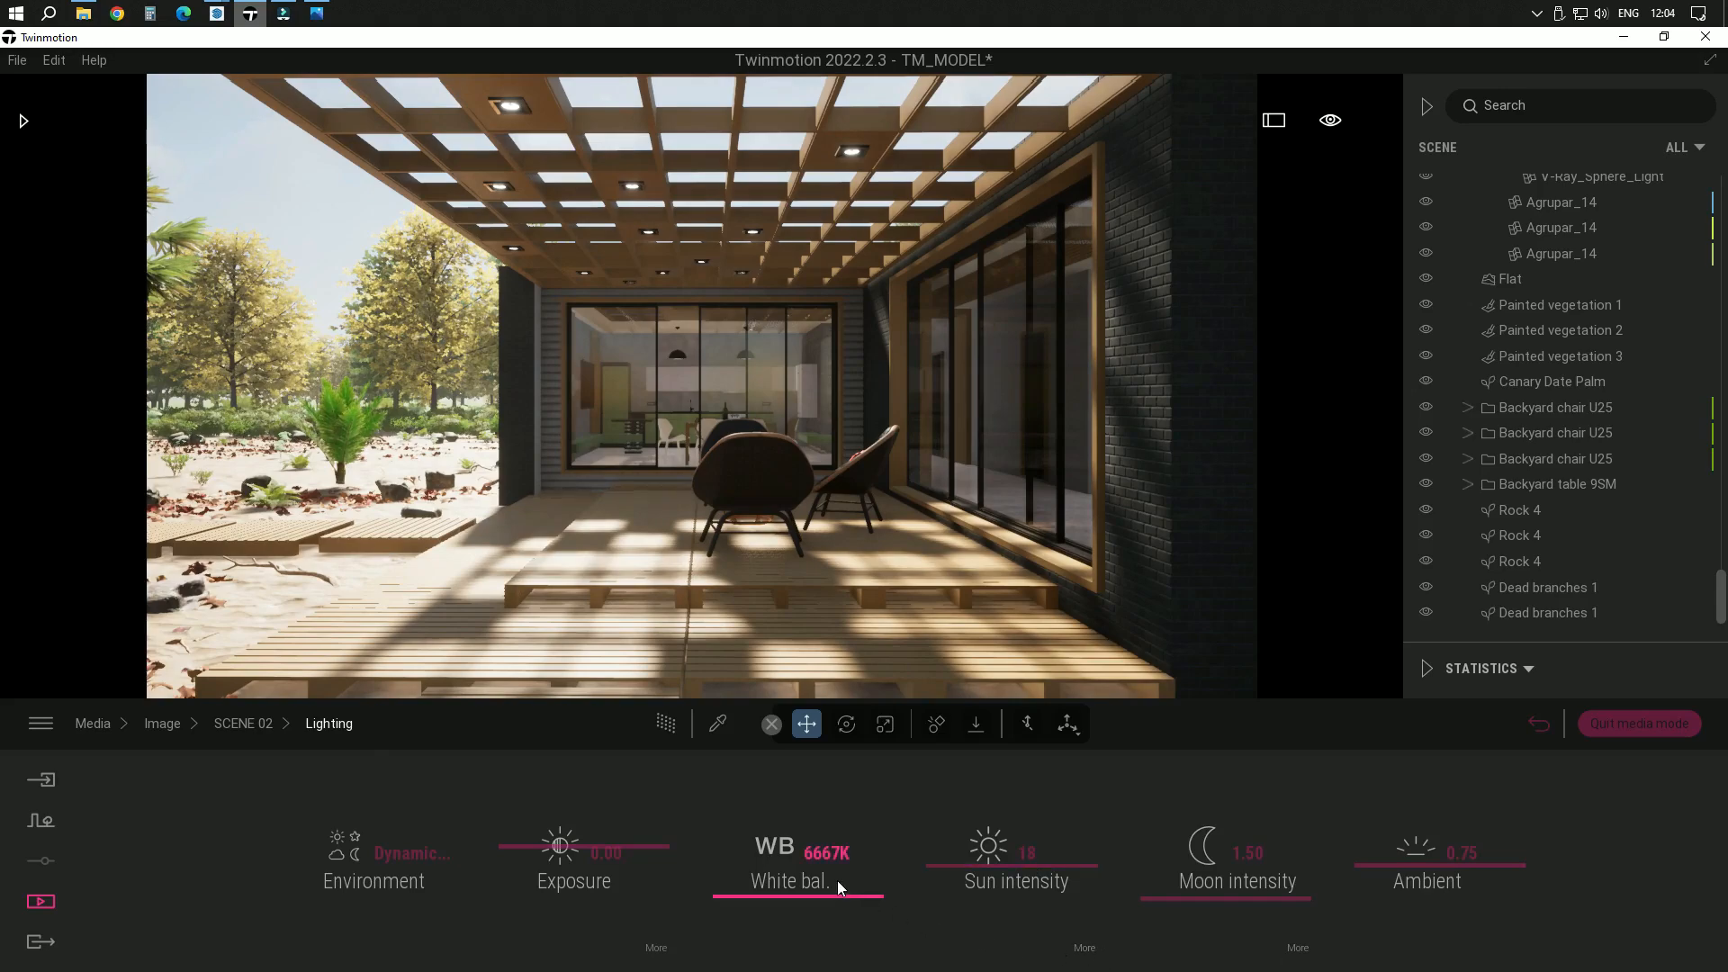
click(263, 724)
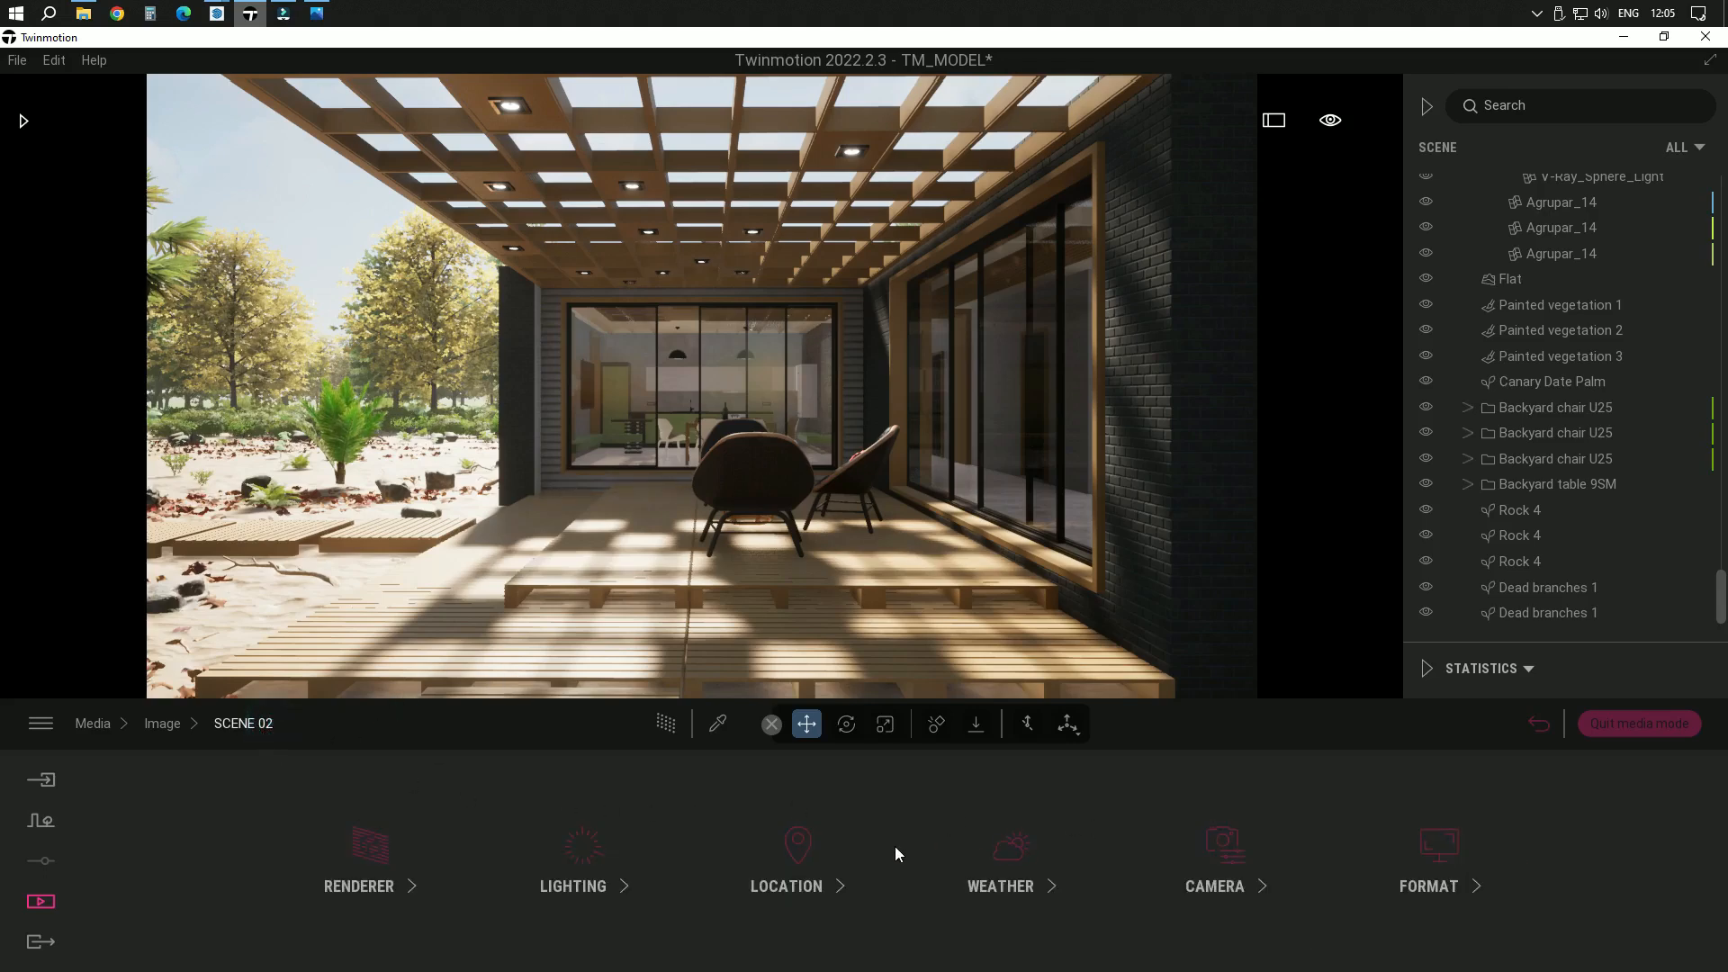
Try rotating the north offset in SCENE 02's location settings to 271° and set it back to 0°
click(796, 873)
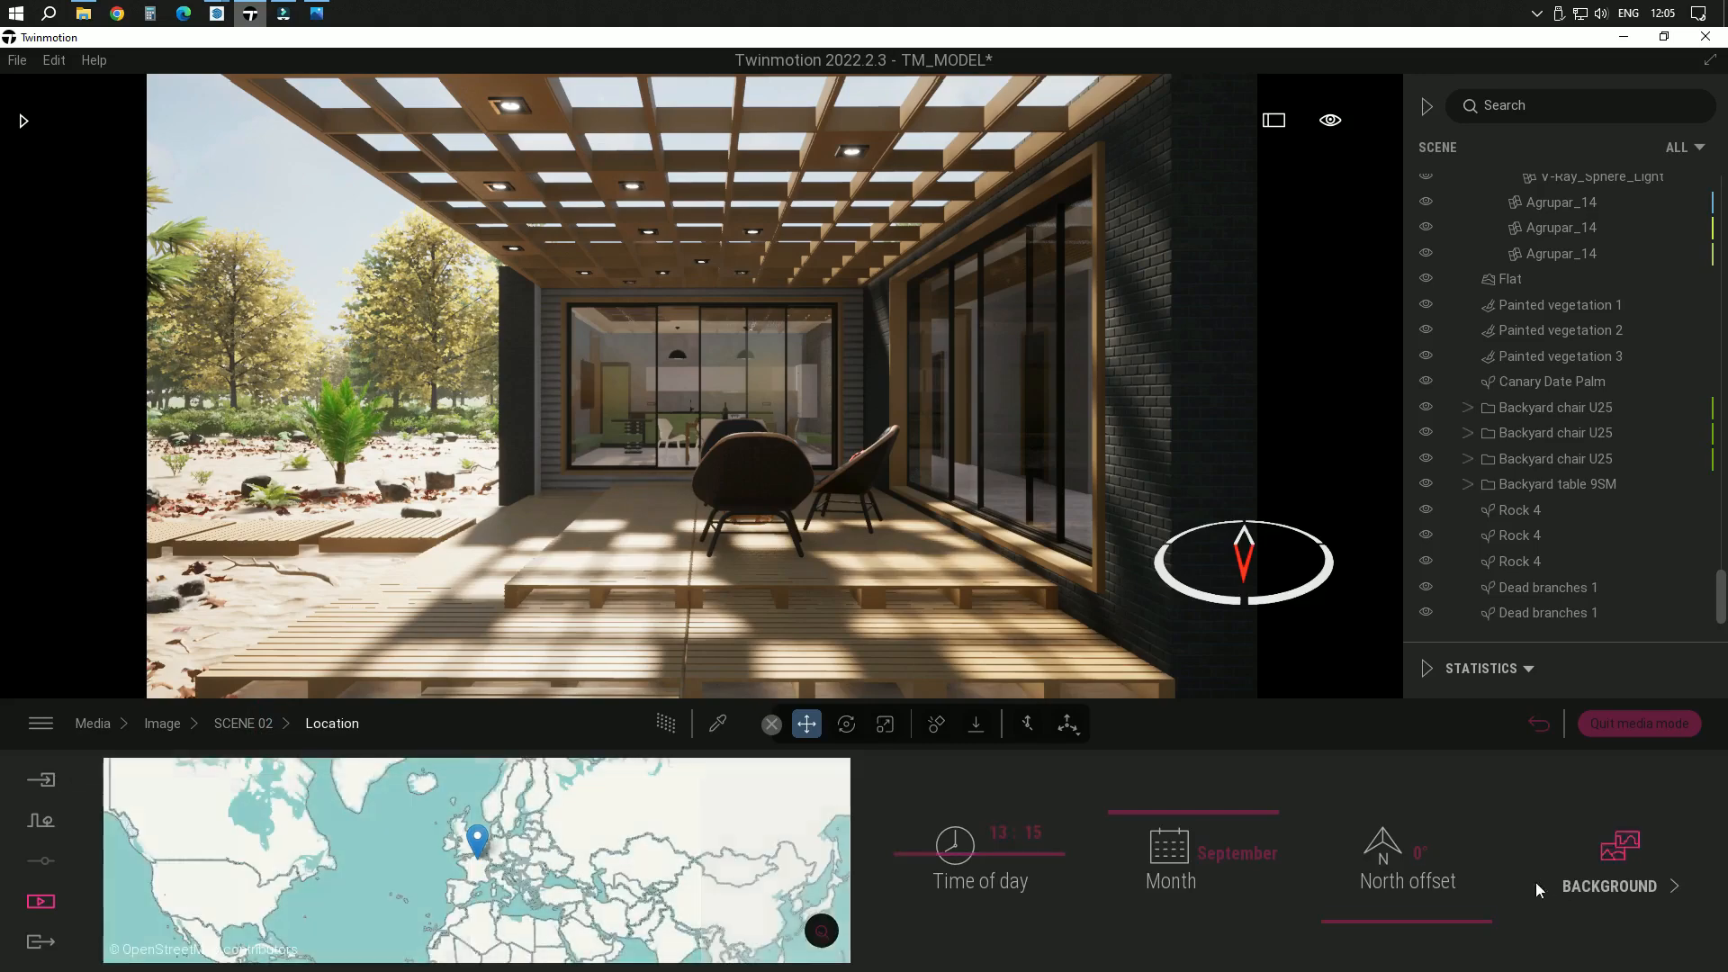
drag(1416, 920, 1433, 808)
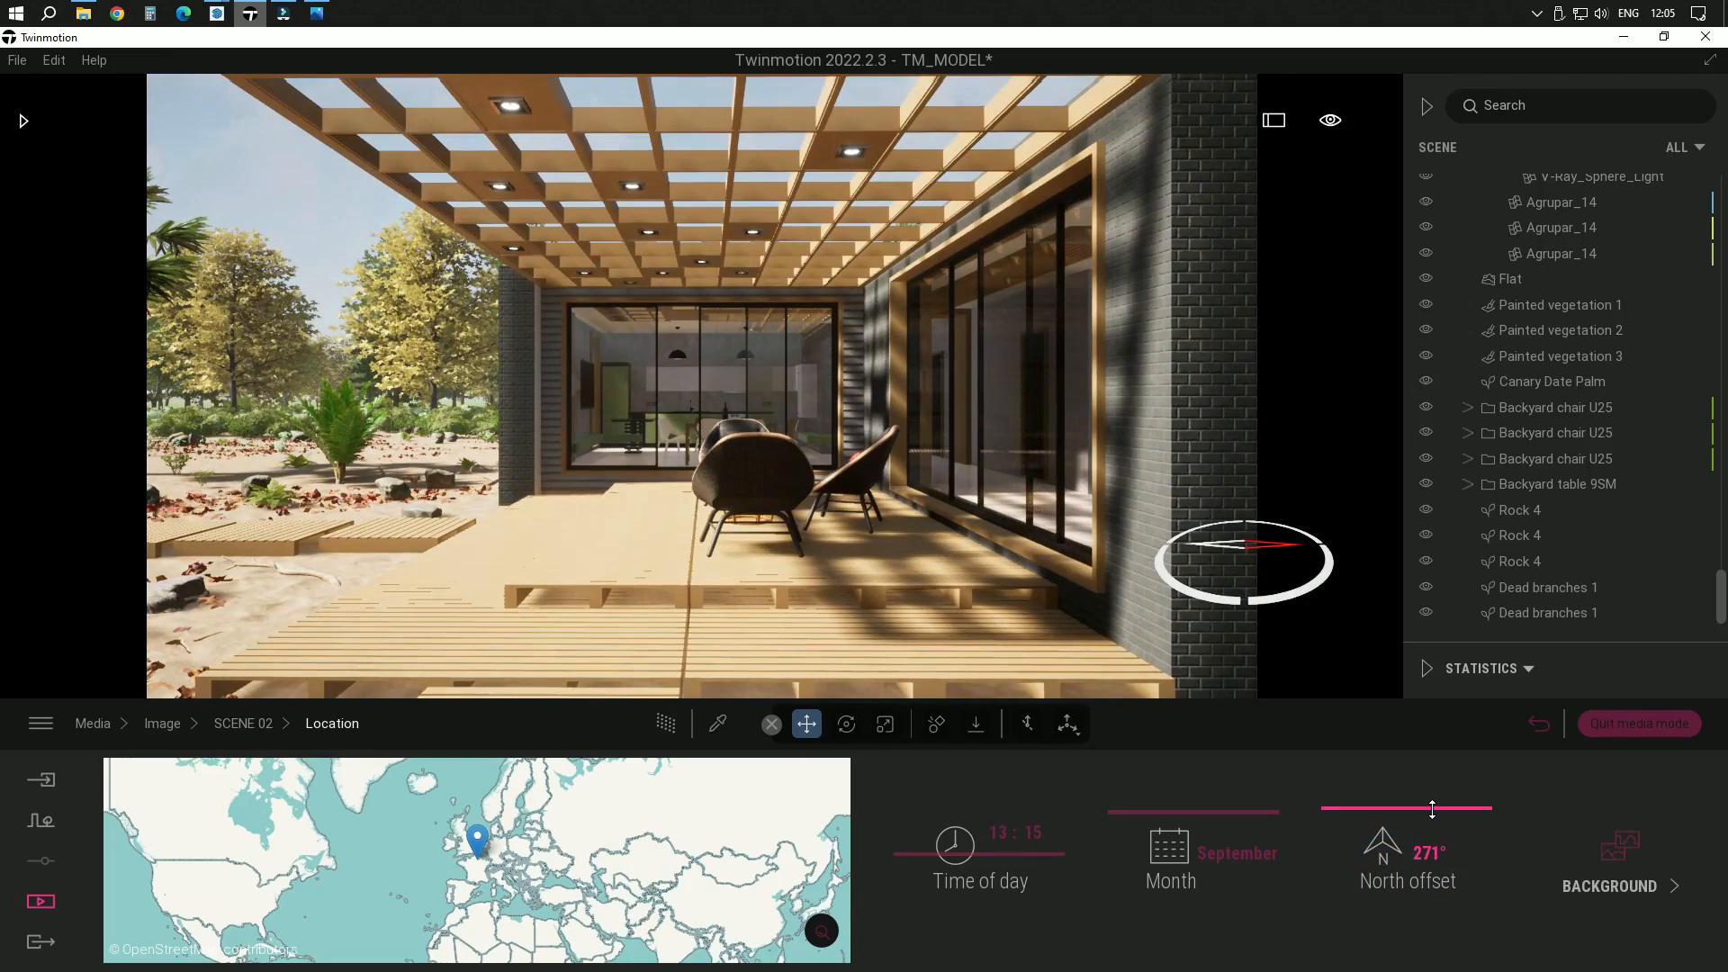
drag(1433, 808, 1453, 925)
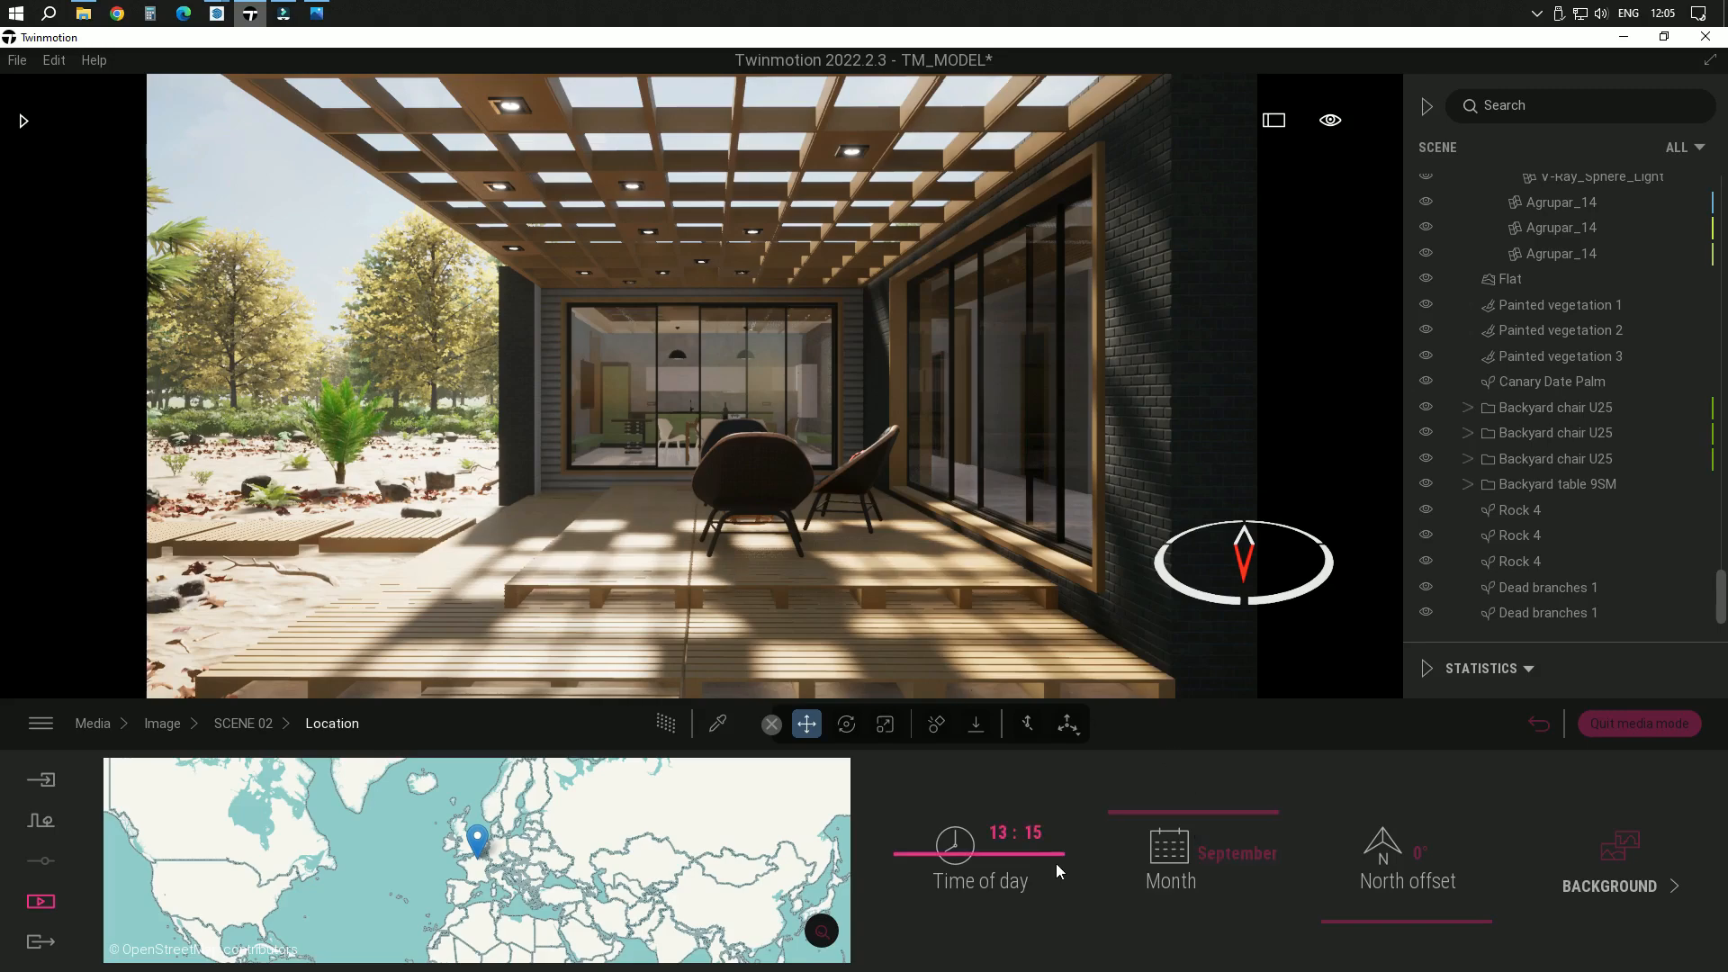
Set the time of day for SCENE 02 to 13:06
mouse_move(1034, 859)
mouse_down()
mouse_move(1025, 829)
mouse_move(1026, 853)
mouse_up()
drag(1026, 852, 1026, 855)
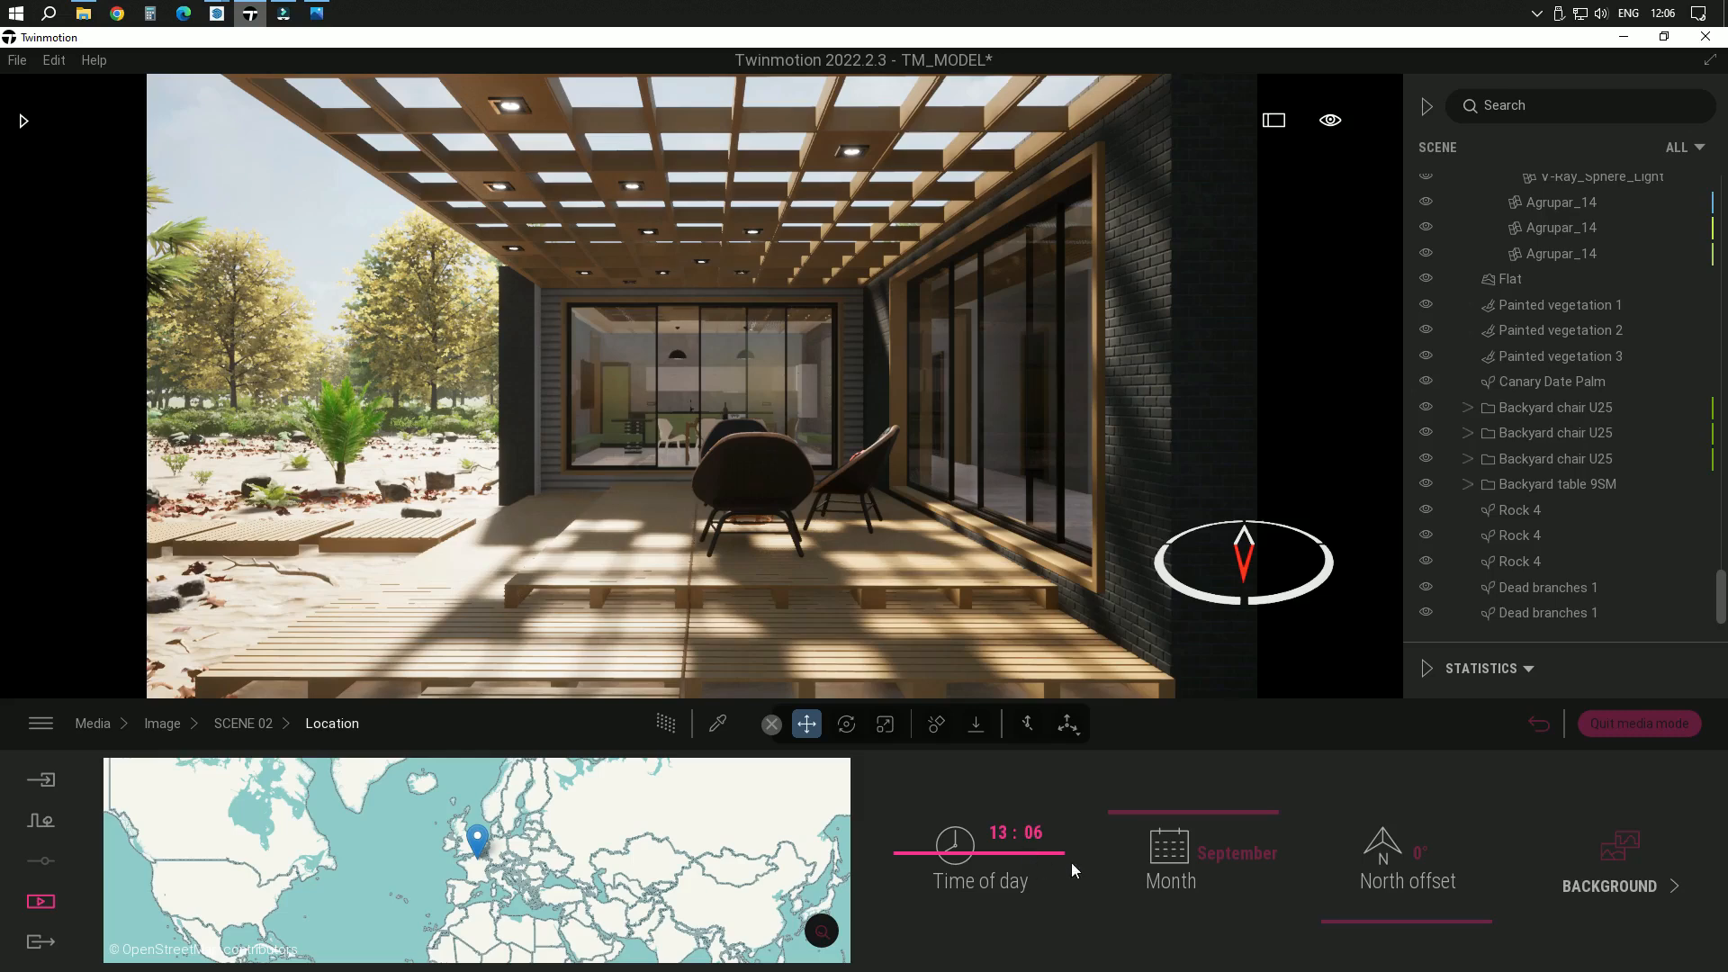
Set the month for SCENE 02 to July
drag(1181, 812, 1181, 835)
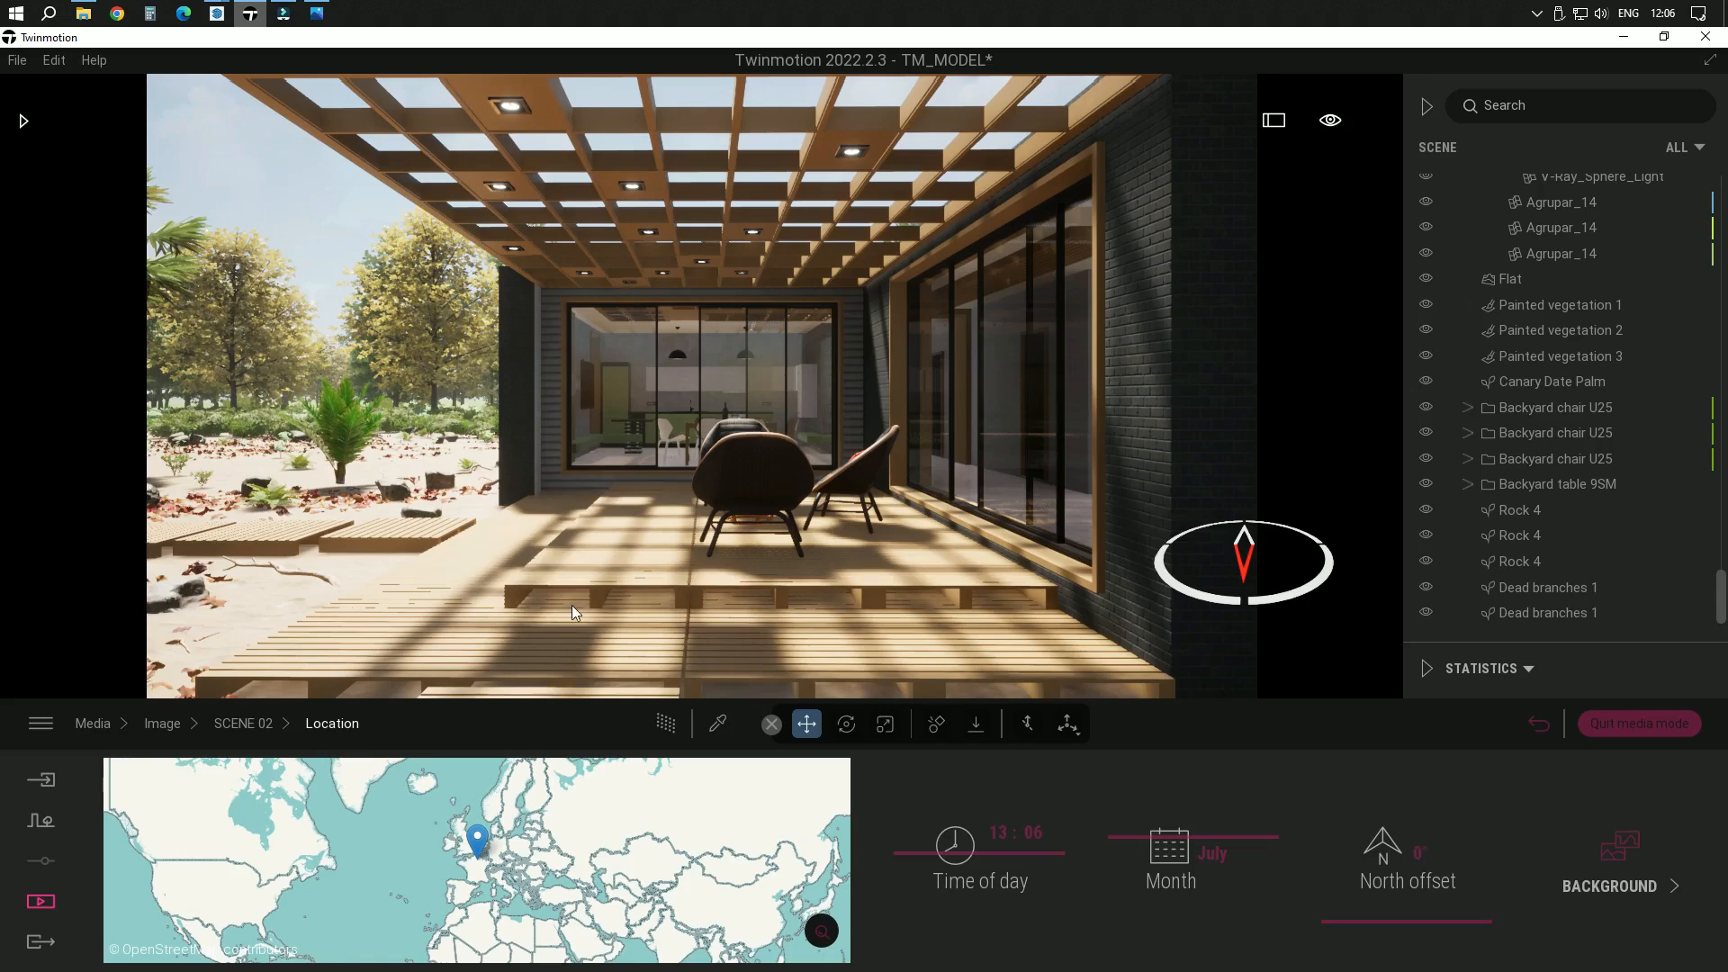
click(247, 731)
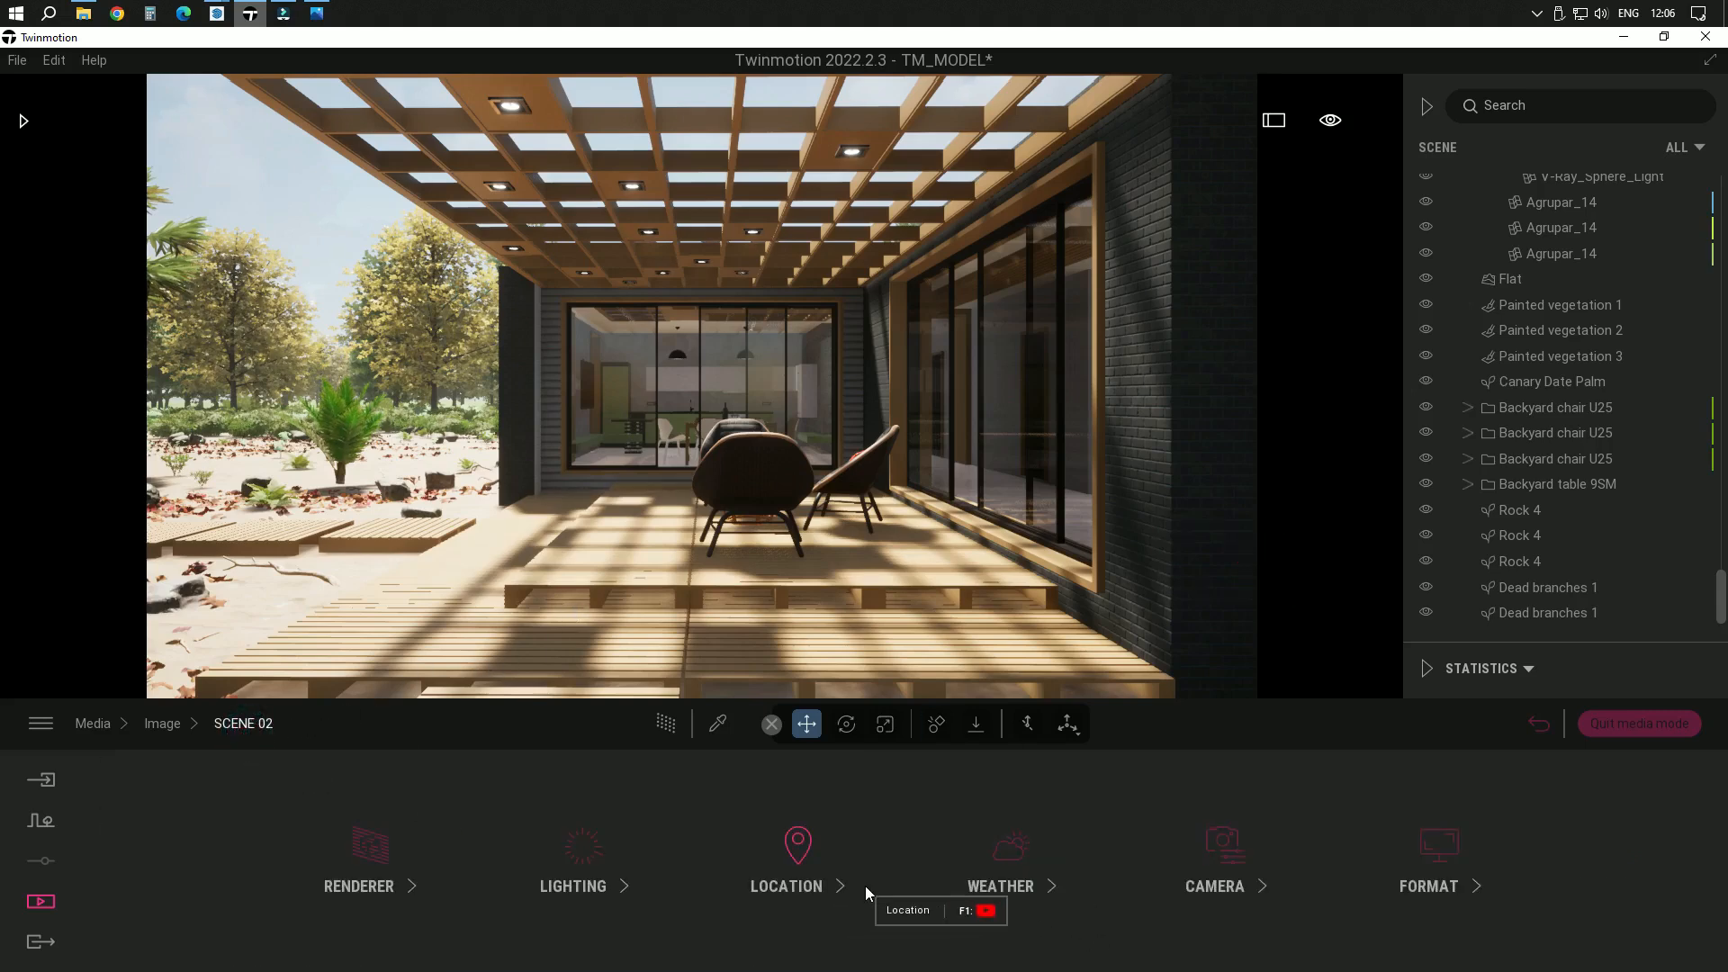
Shift SCENE 02's weather slightly towards clear sun and its season slightly further towards winter
click(1001, 877)
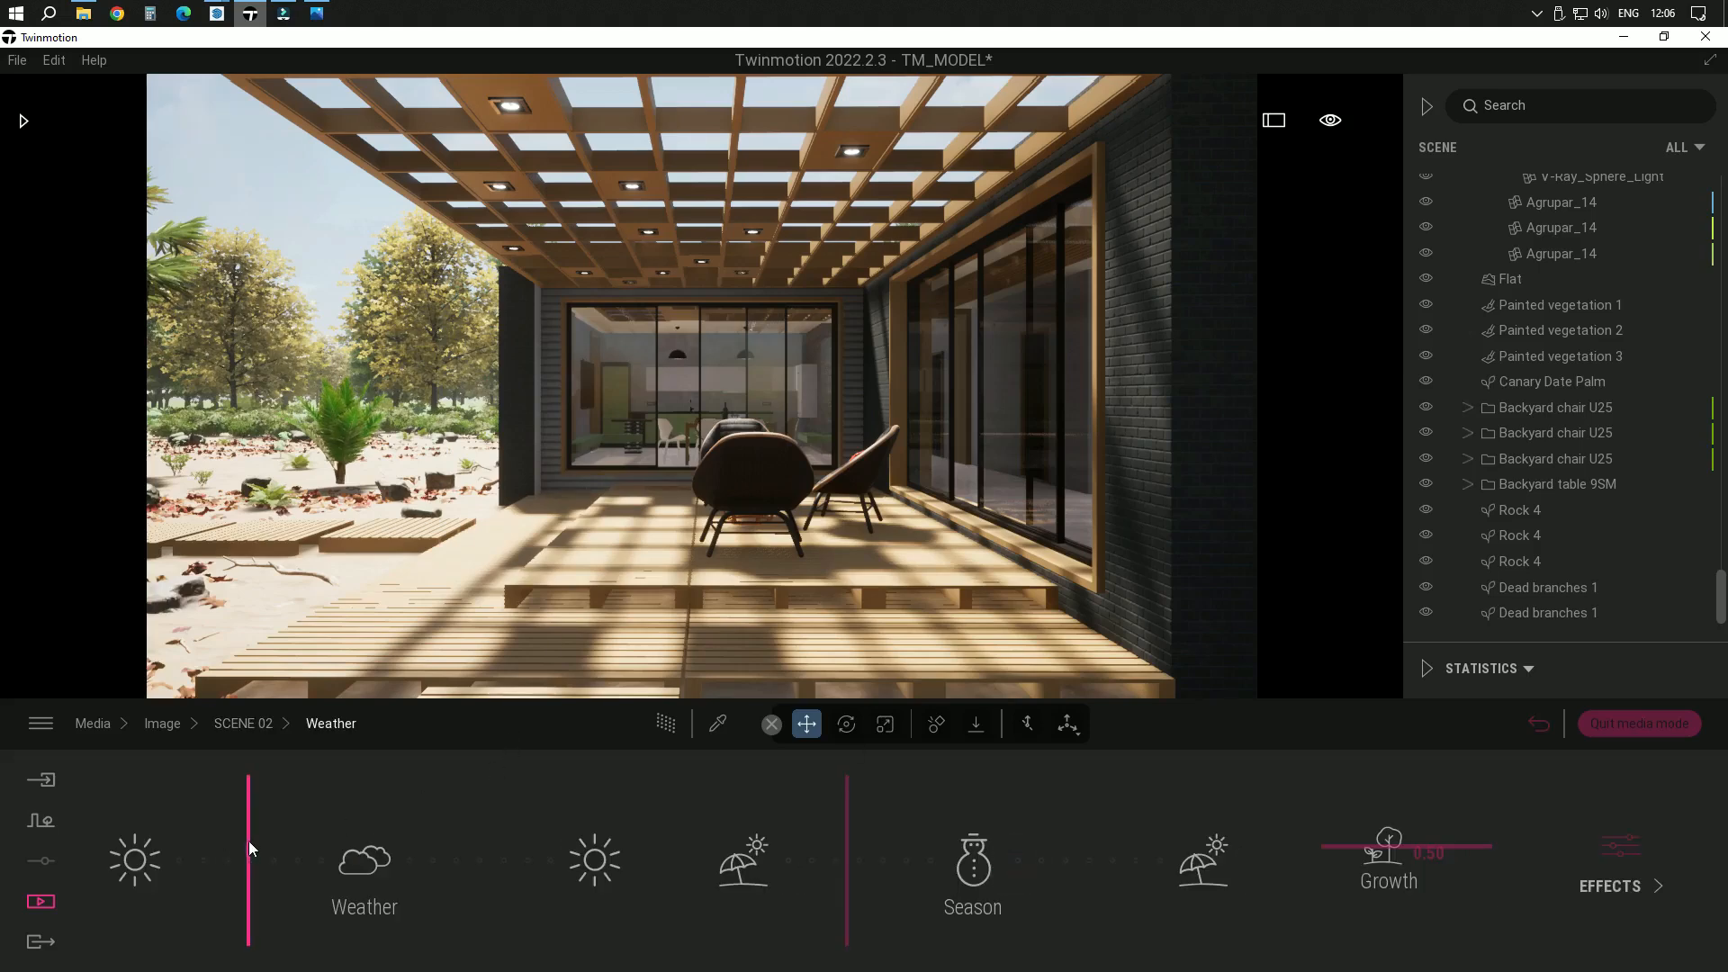
mouse_move(248, 841)
mouse_down()
mouse_move(196, 837)
mouse_move(219, 828)
mouse_up()
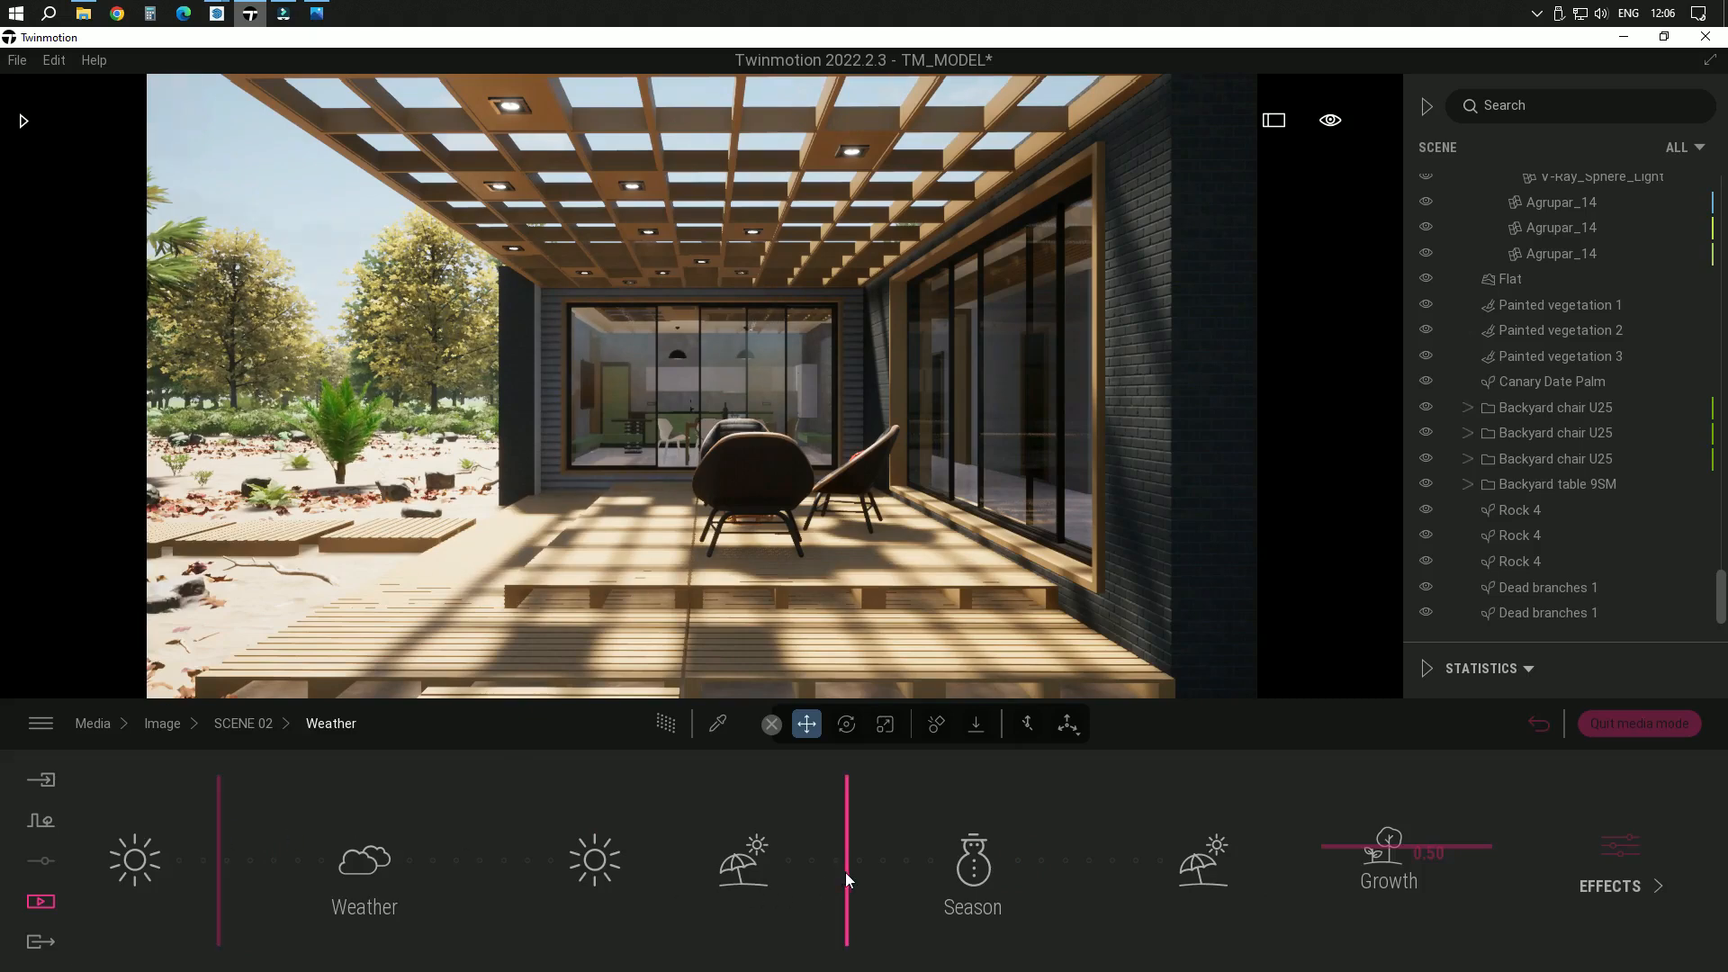
mouse_move(845, 872)
mouse_down()
mouse_move(822, 871)
mouse_move(874, 888)
mouse_up()
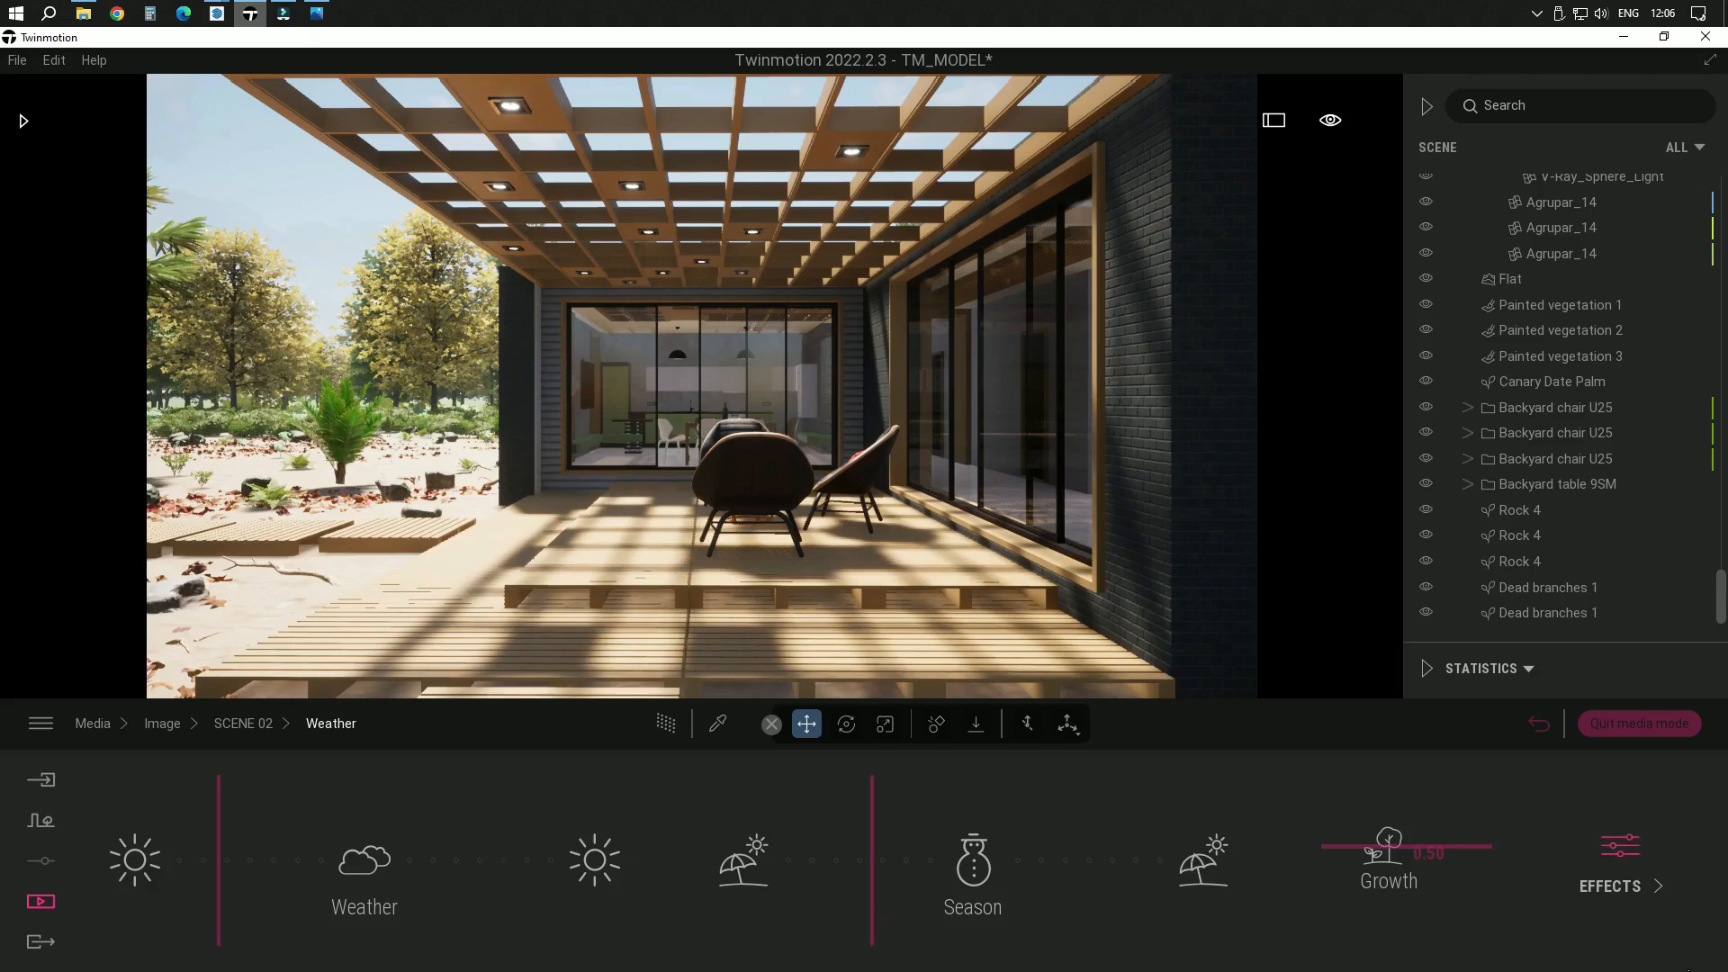
Turn off particles in SCENE 02's weather effects
click(1660, 882)
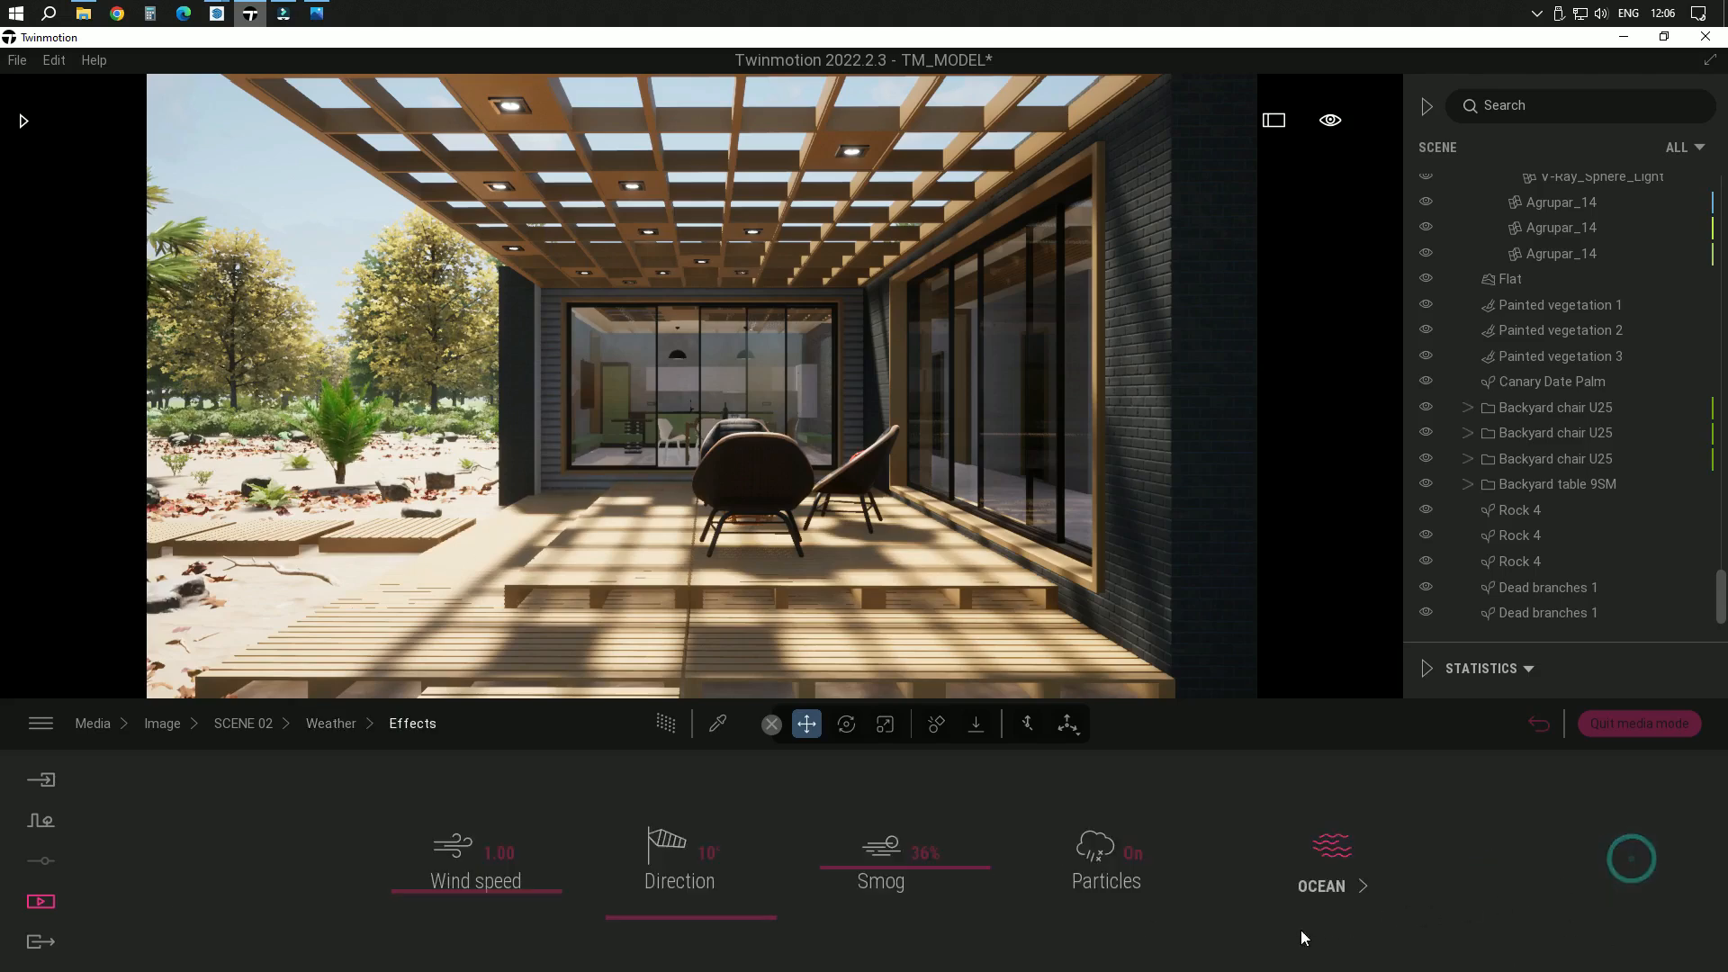
click(1133, 855)
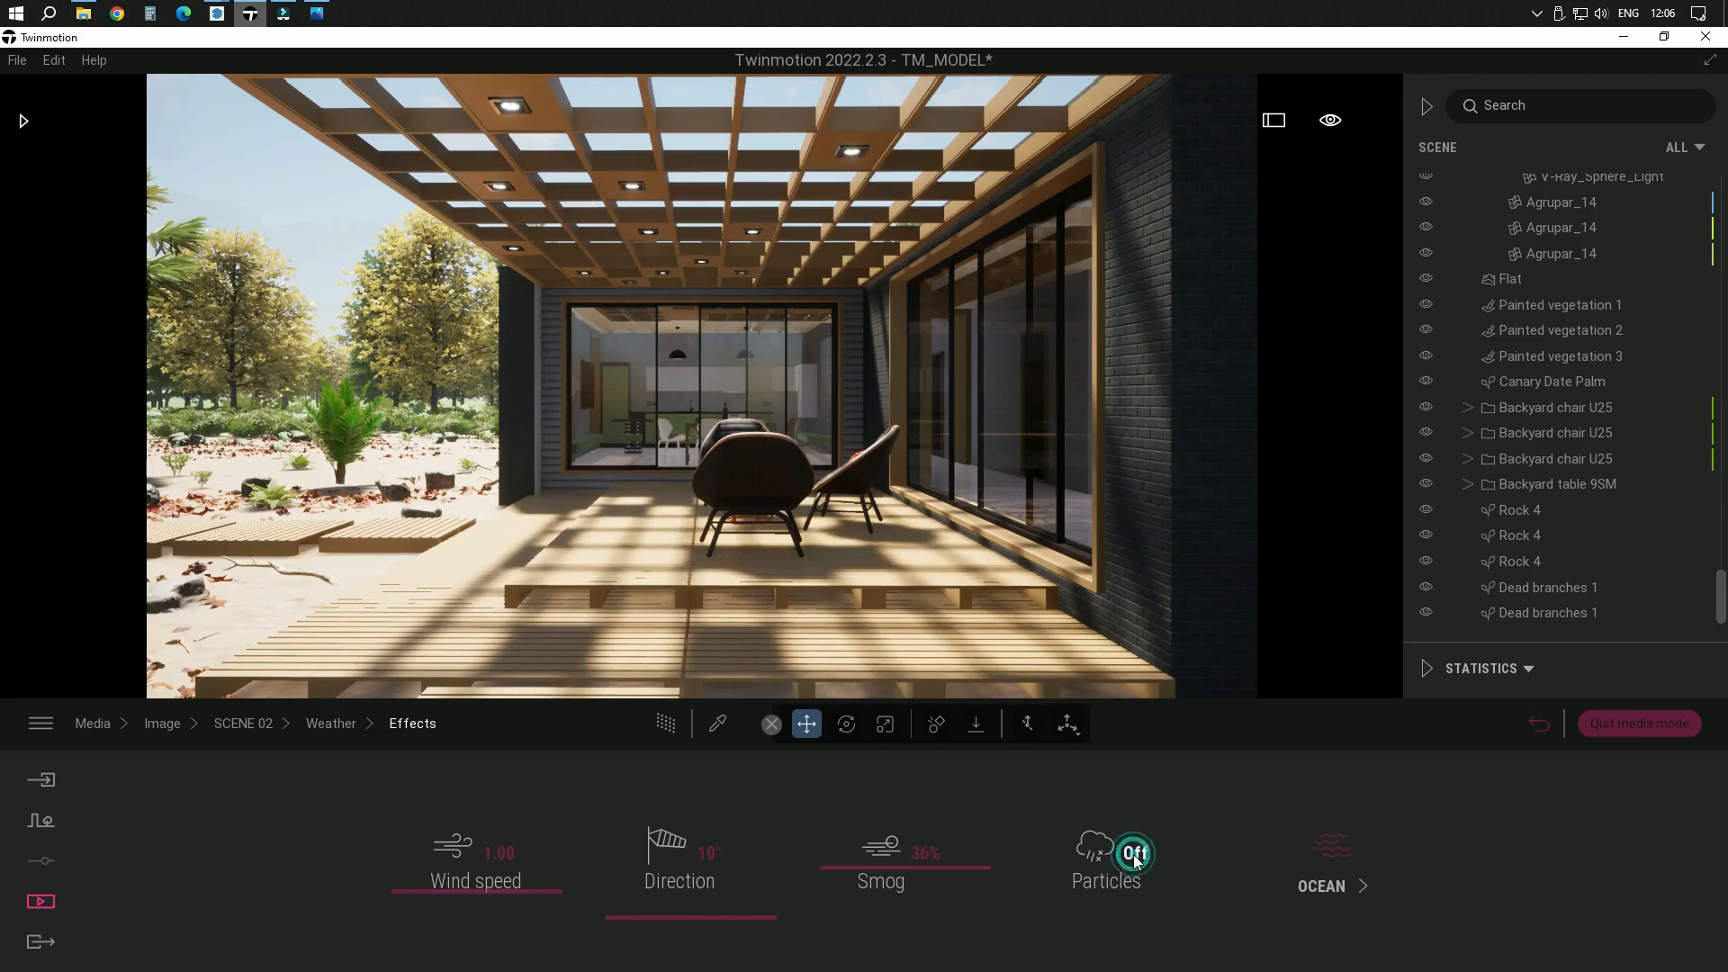
click(262, 725)
Set the color gradient in SCENE 02's camera visual effects to 47% saturation and 57% contrast
click(1238, 878)
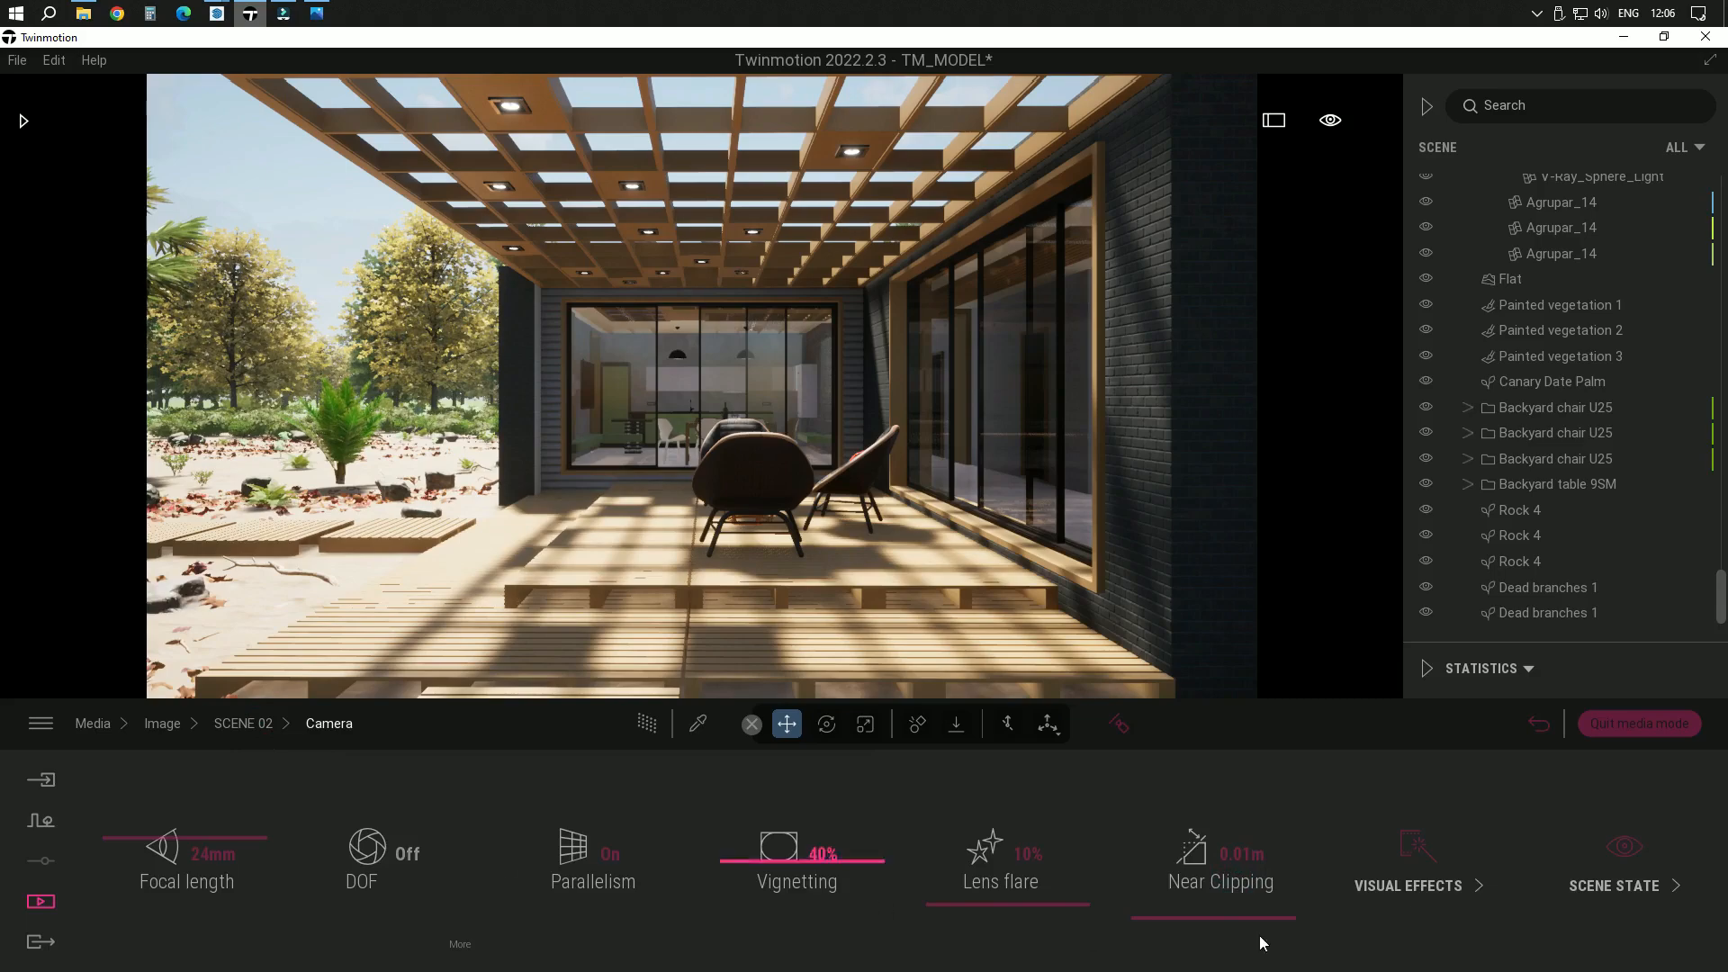
click(1381, 882)
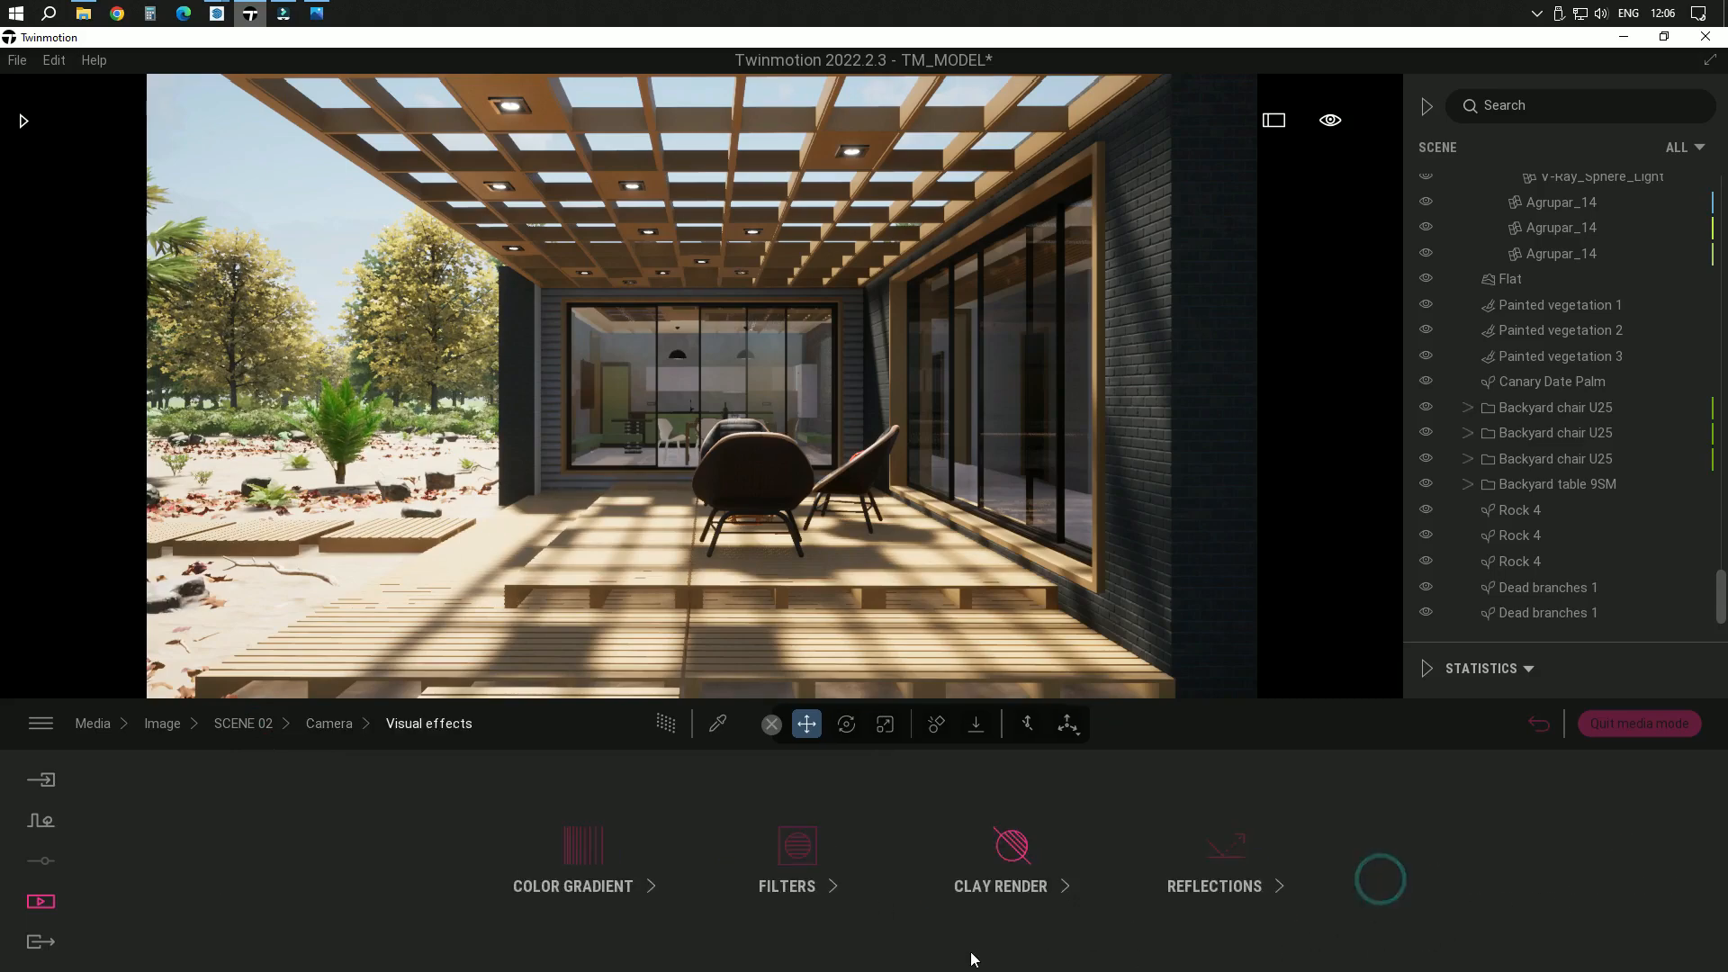
click(603, 850)
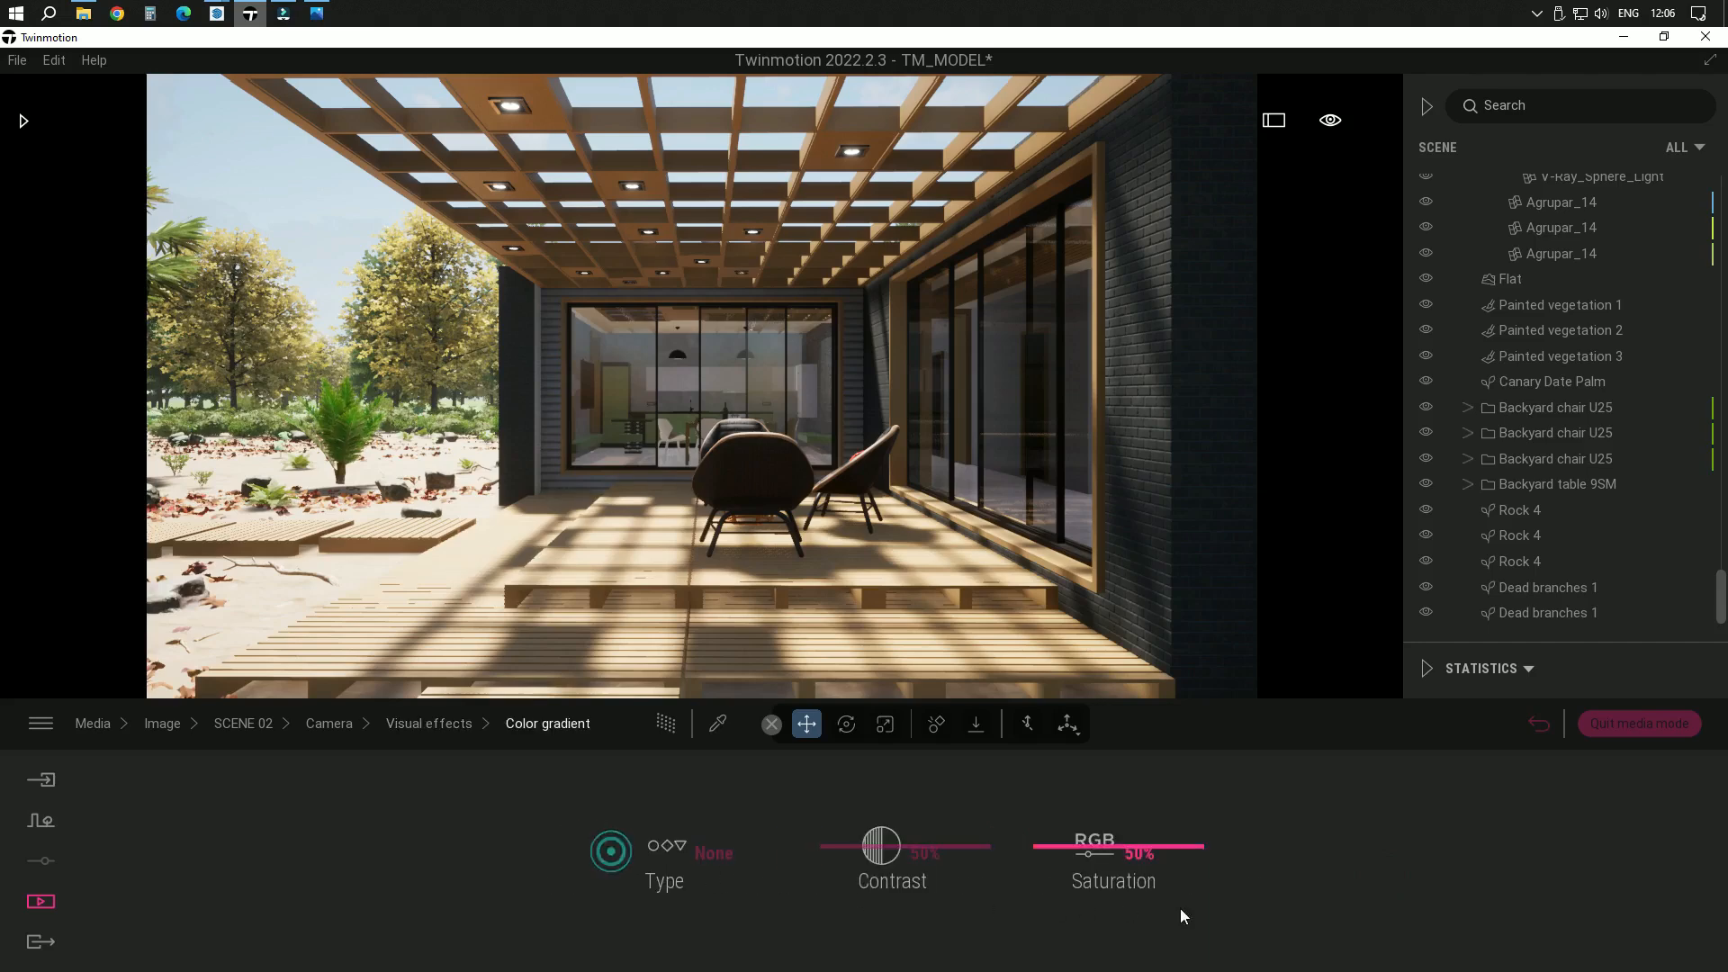
drag(1170, 848, 1172, 850)
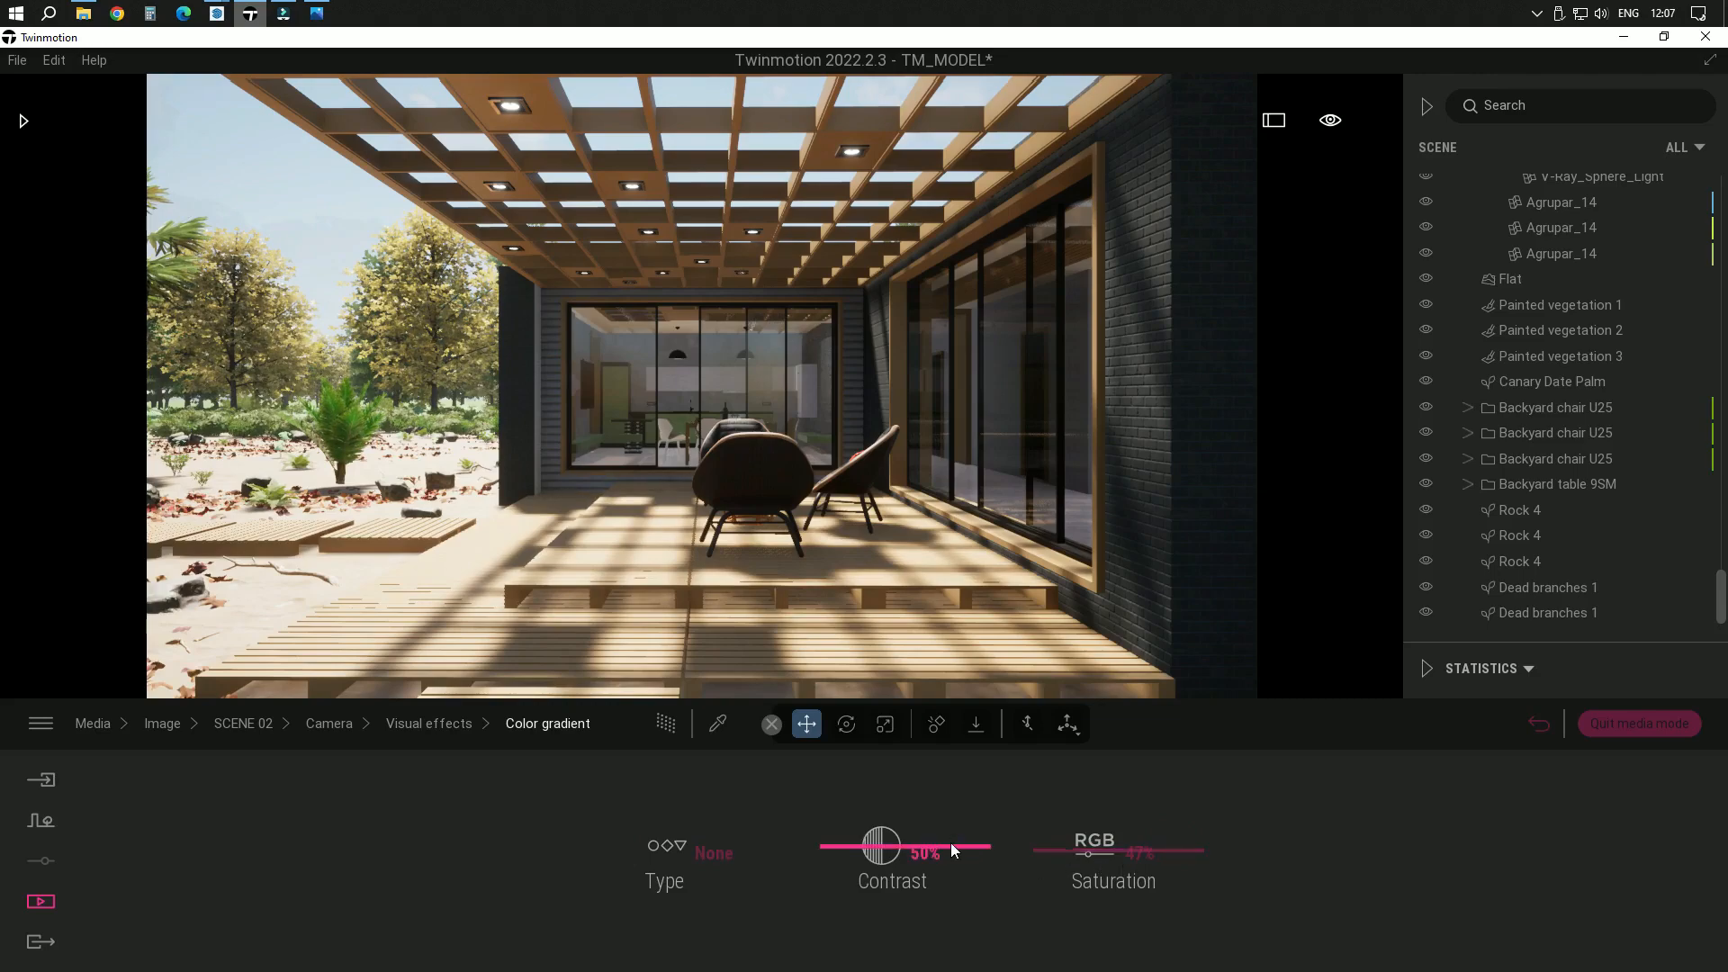
drag(951, 842, 952, 835)
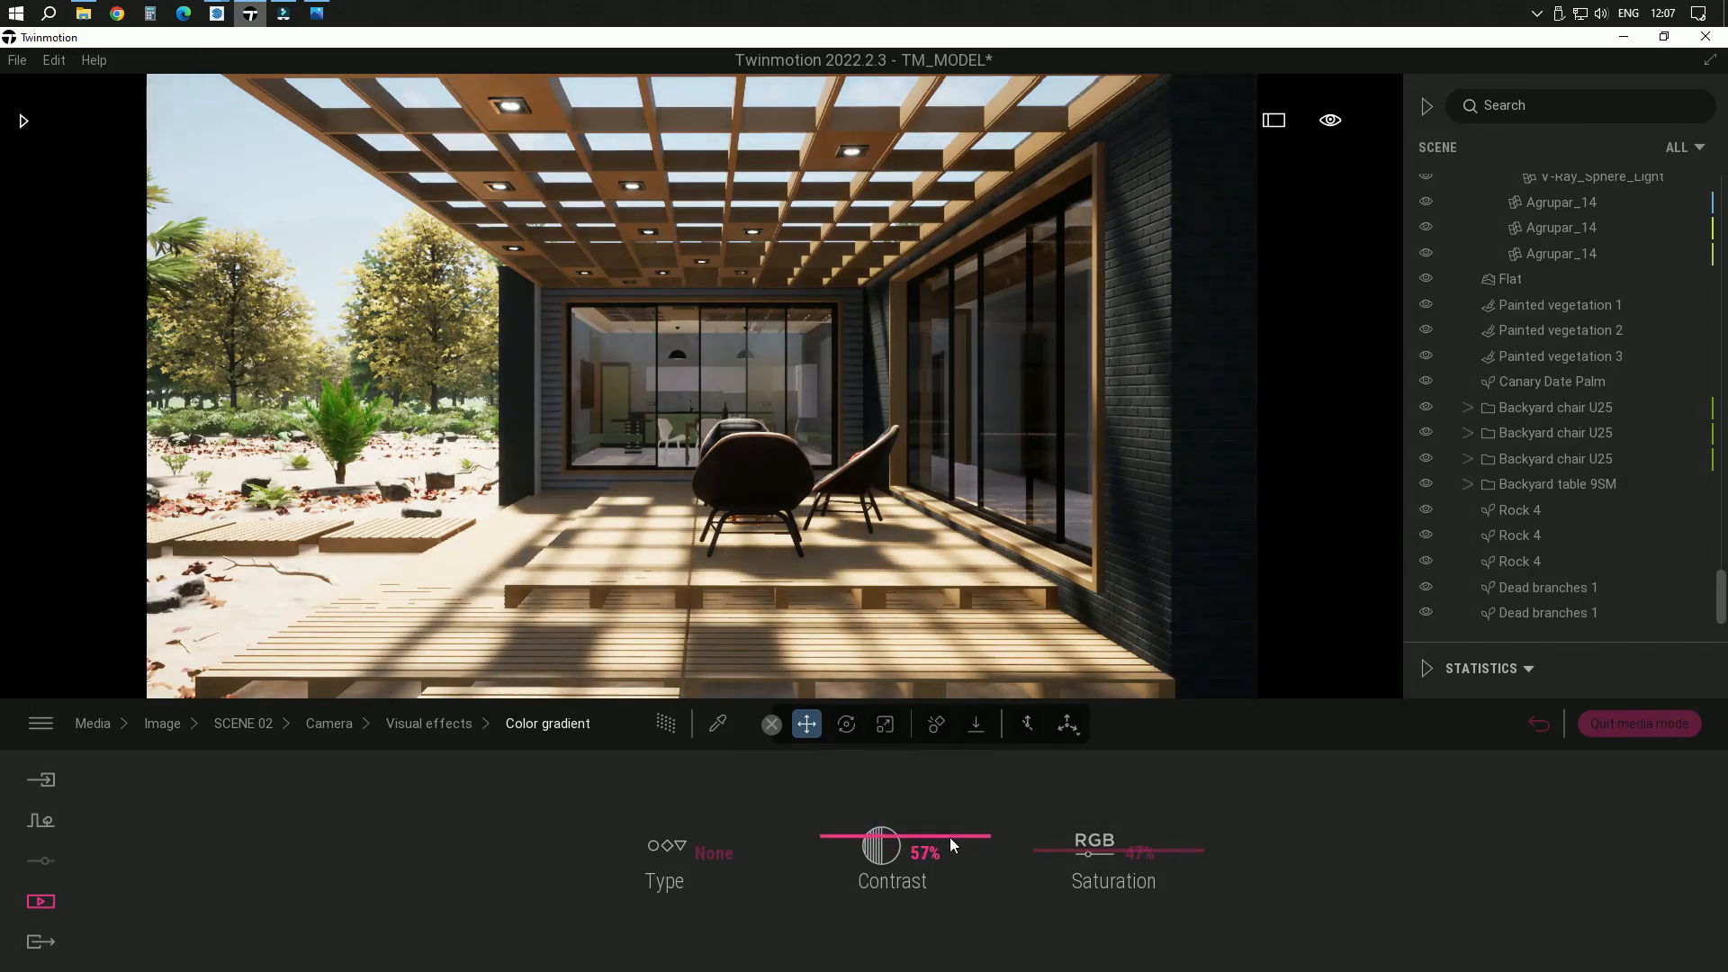
Review SCENE 02's reflections, camera and output format settings
click(461, 731)
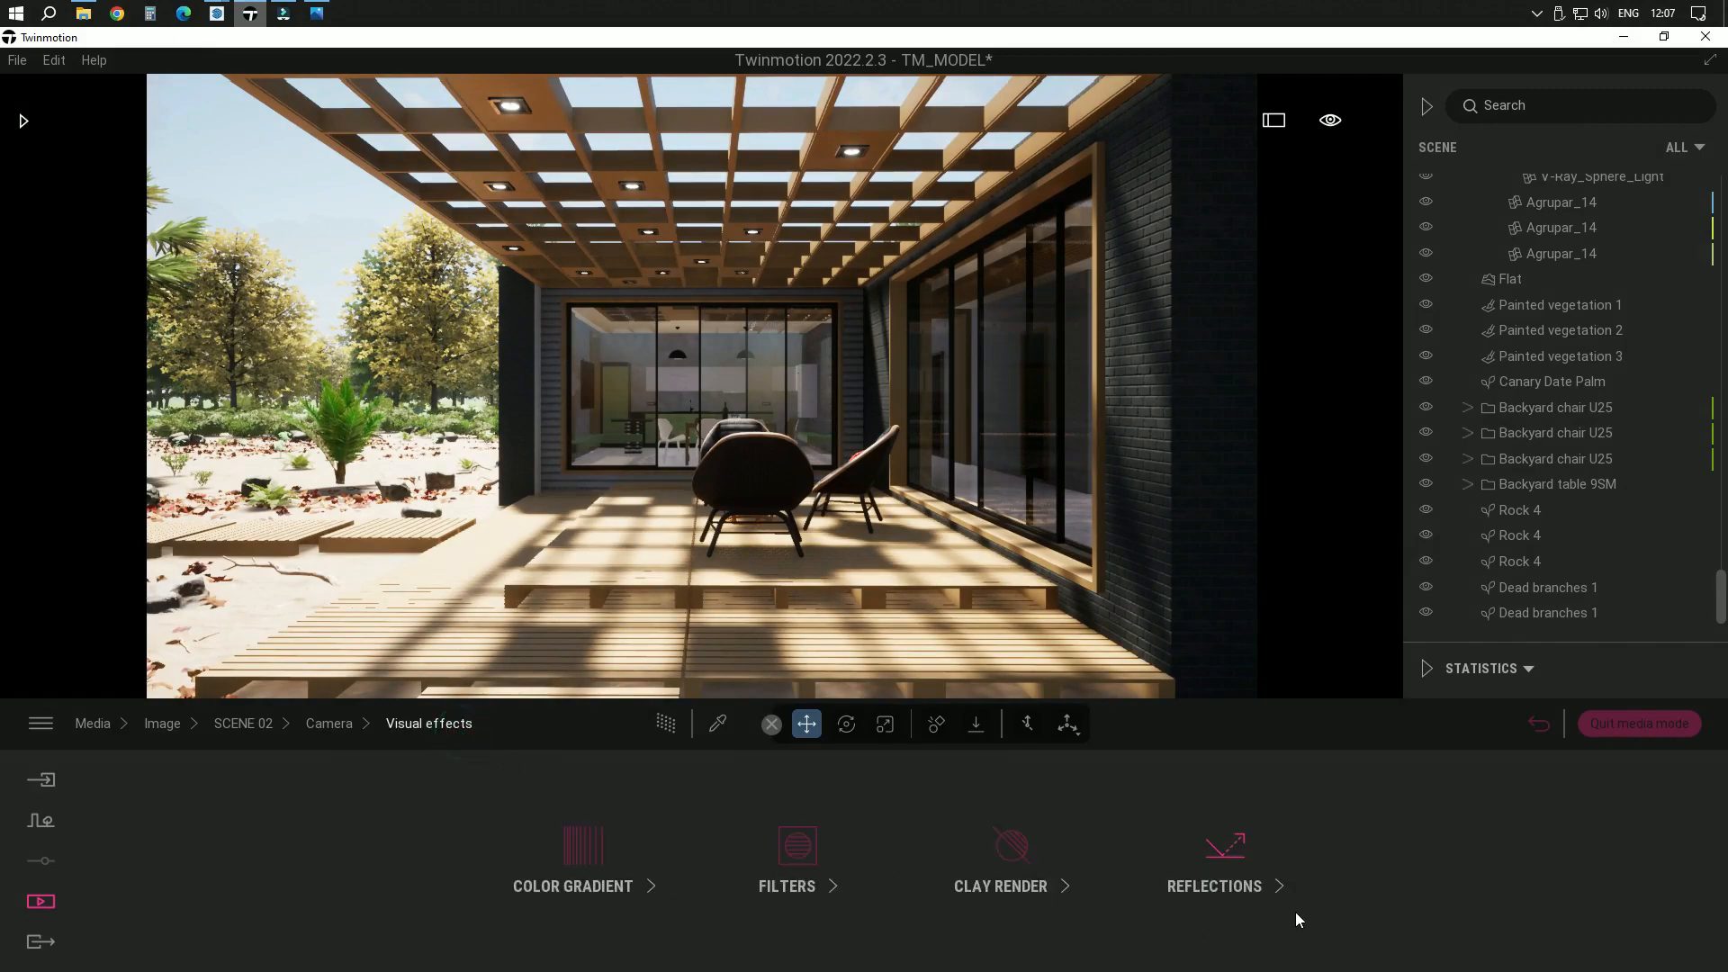
click(1237, 880)
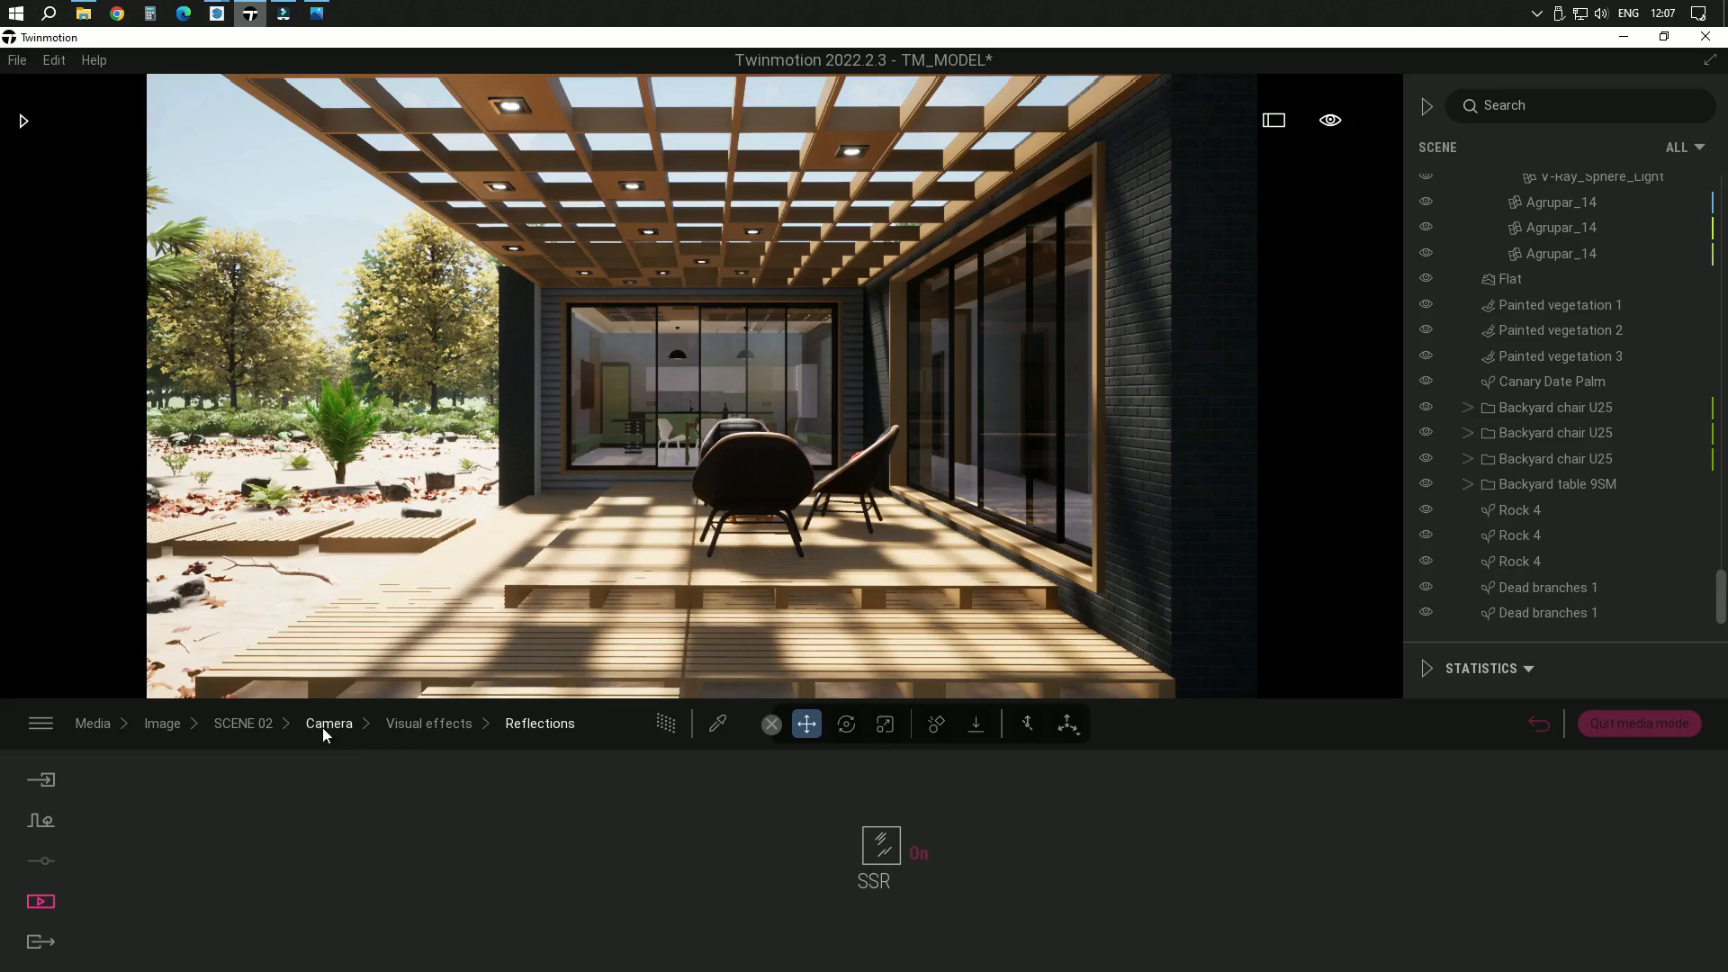
click(439, 729)
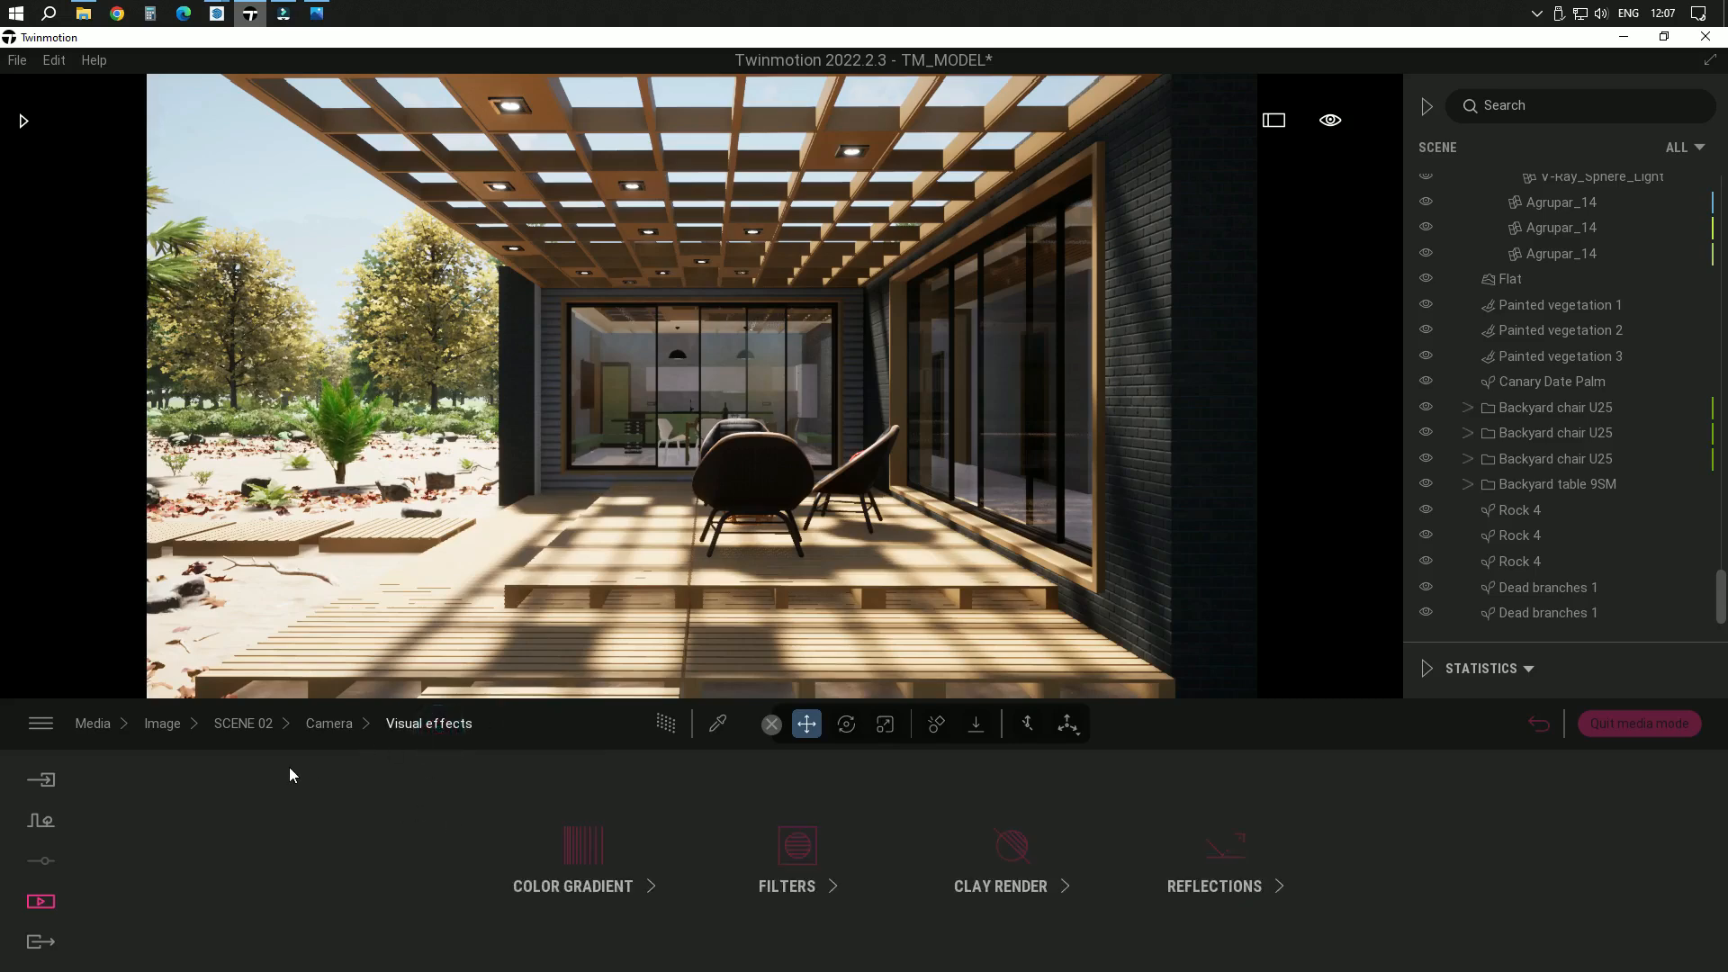
click(326, 730)
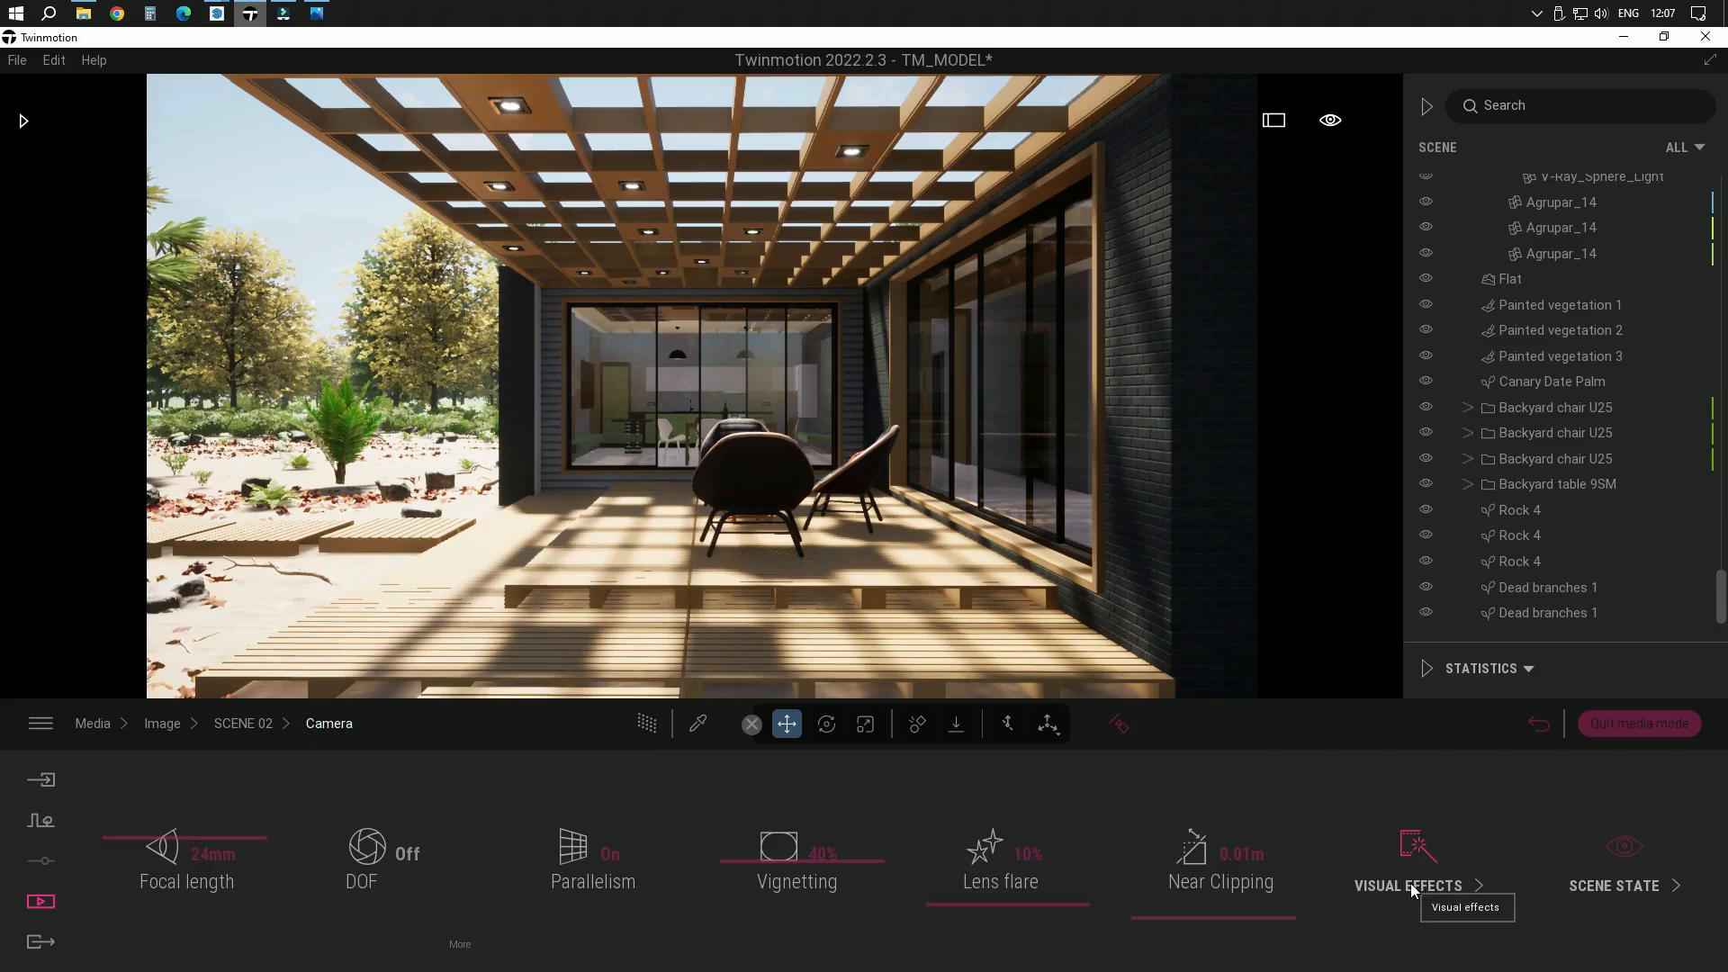
click(230, 727)
click(1458, 891)
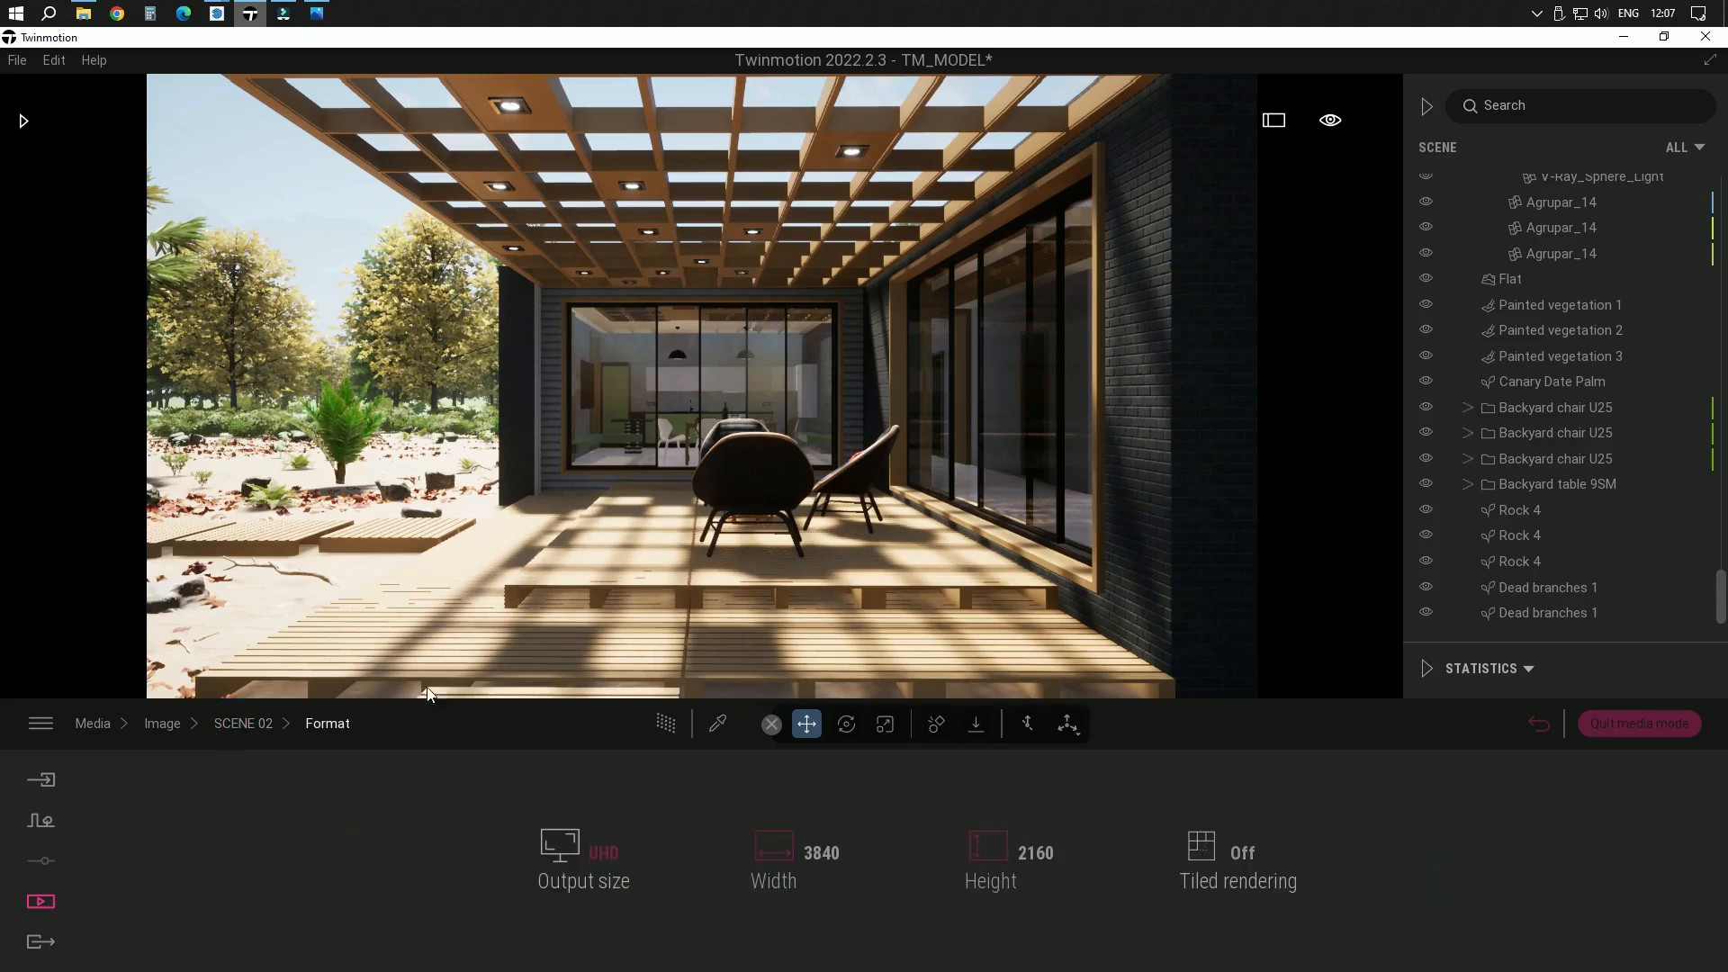
click(244, 723)
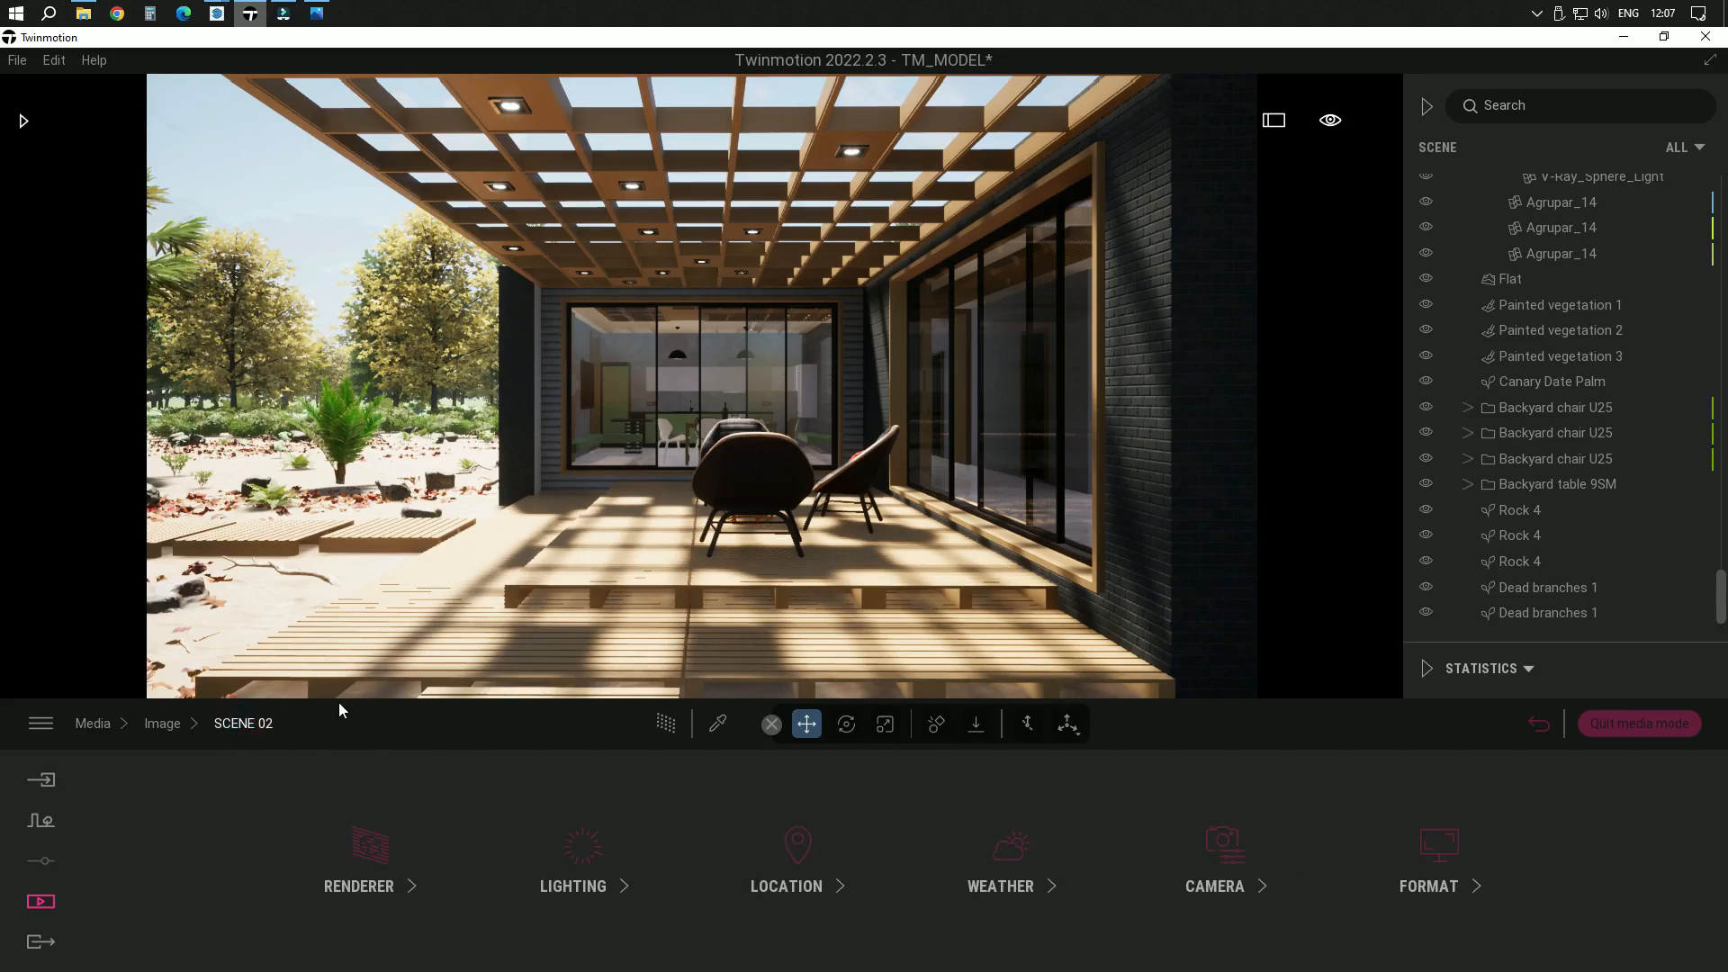
Set the ambient light to 0.46 and the moon intensity to 2.80 in SCENE 02's lighting settings
click(172, 727)
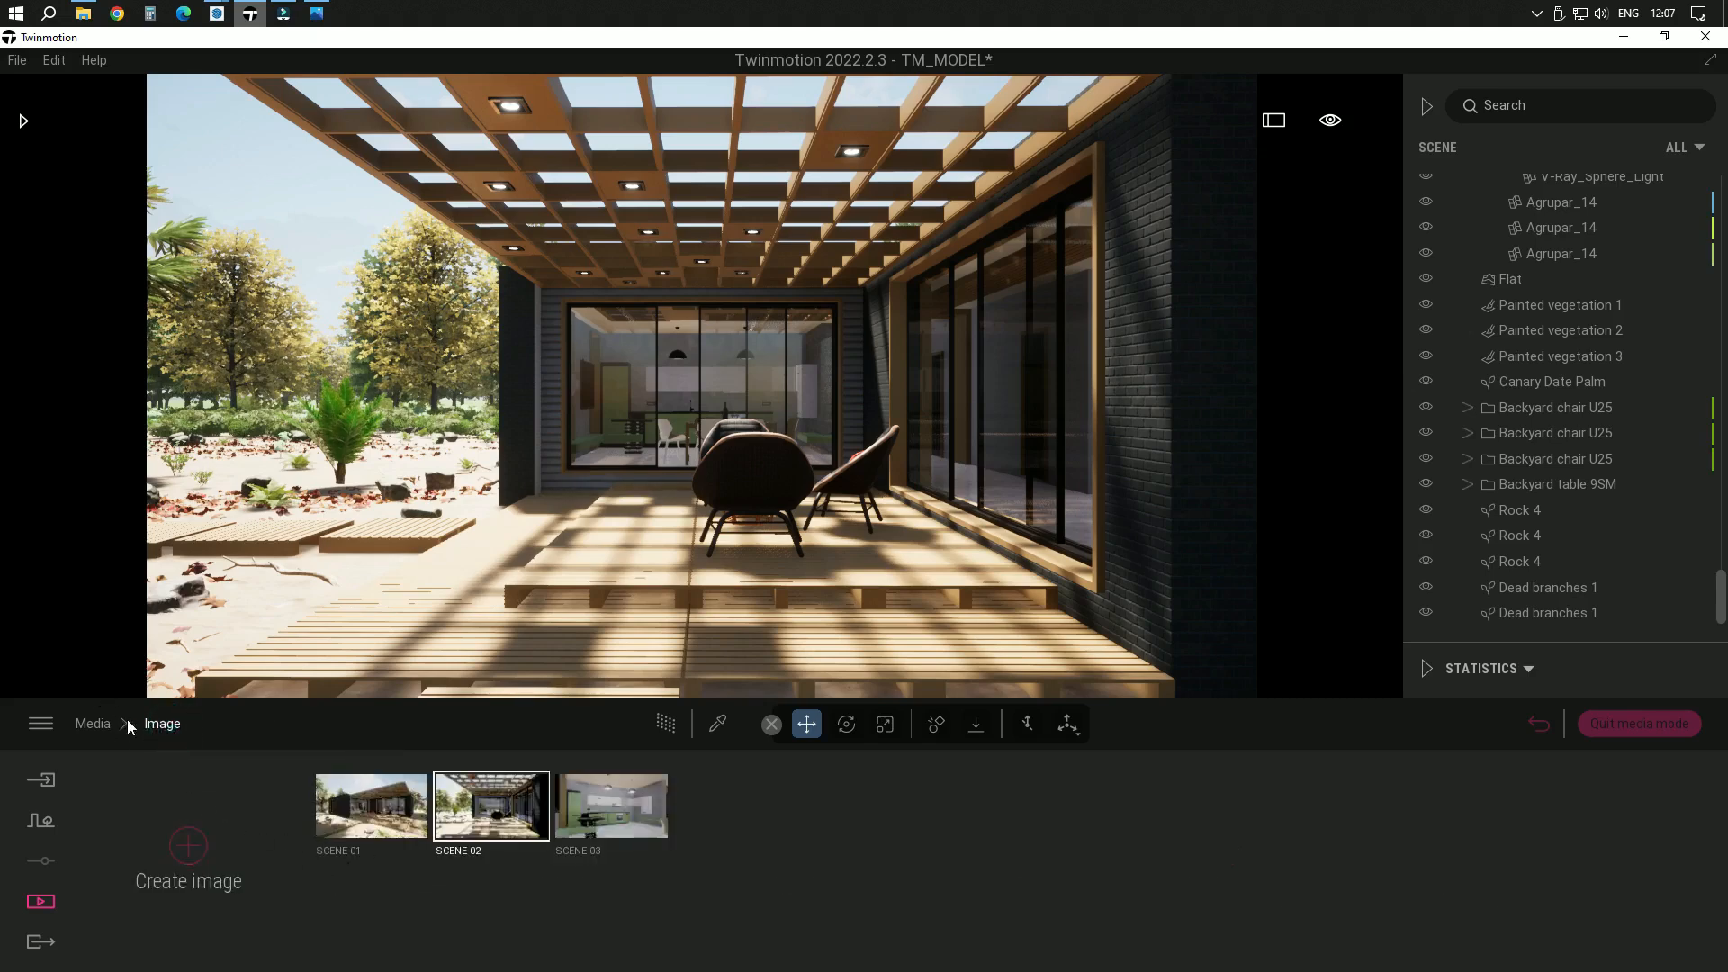
mouse_move(469, 825)
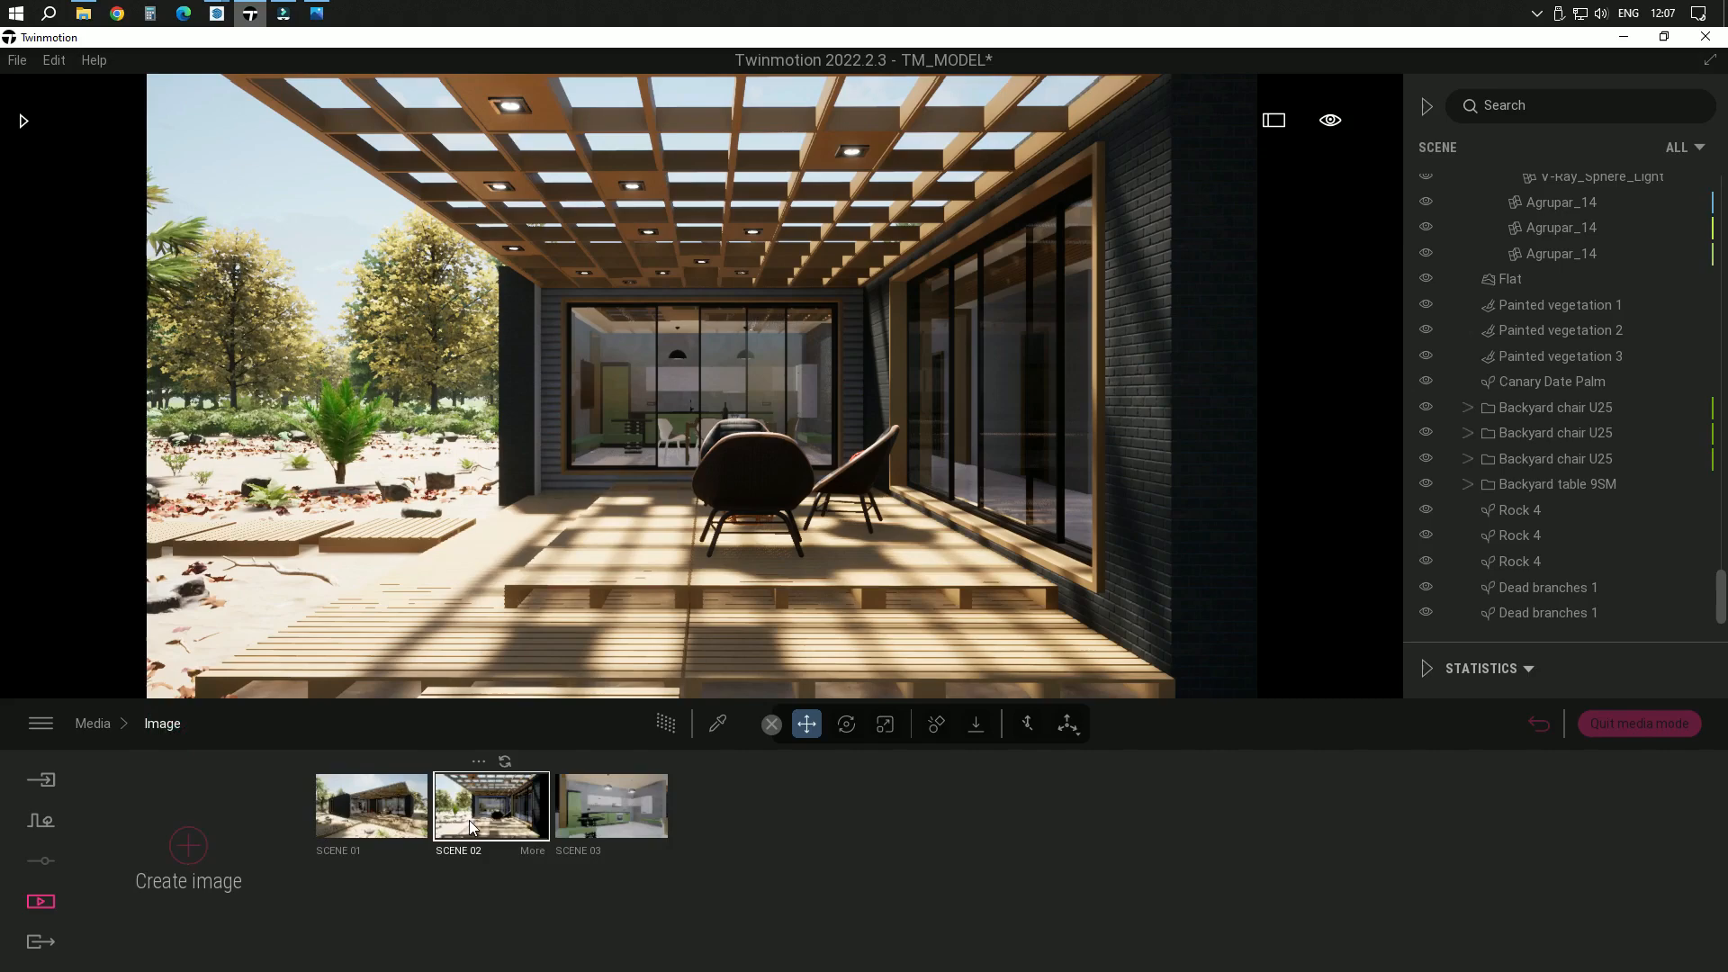
click(538, 853)
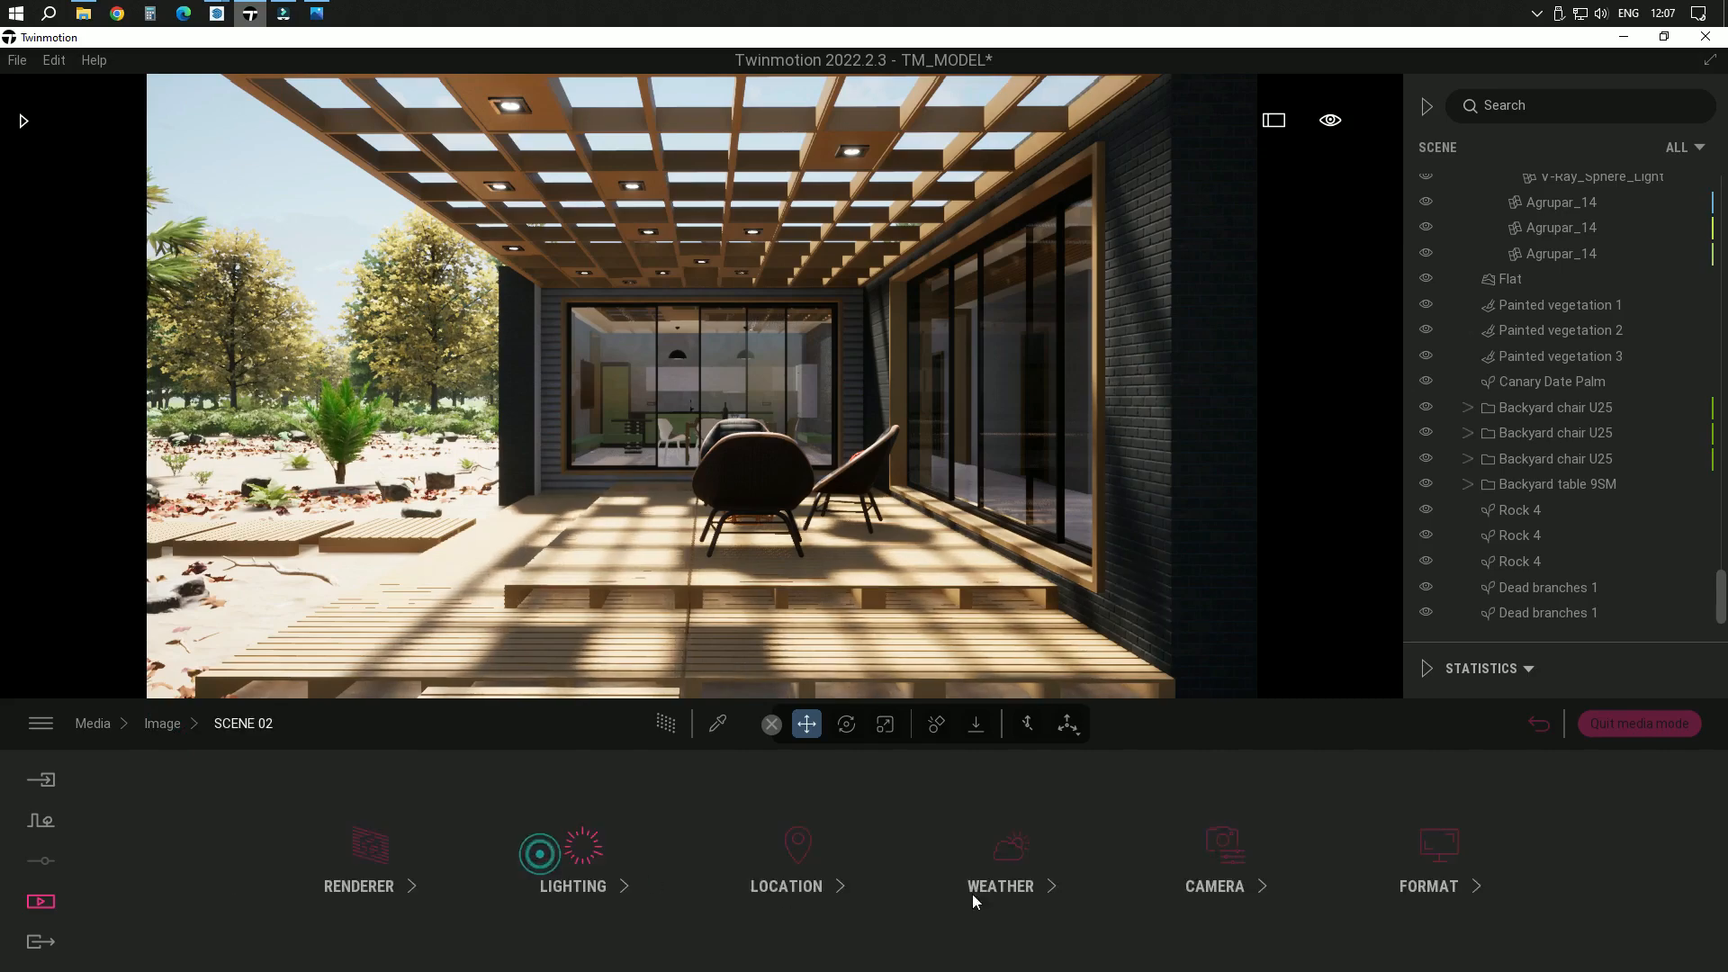
click(596, 889)
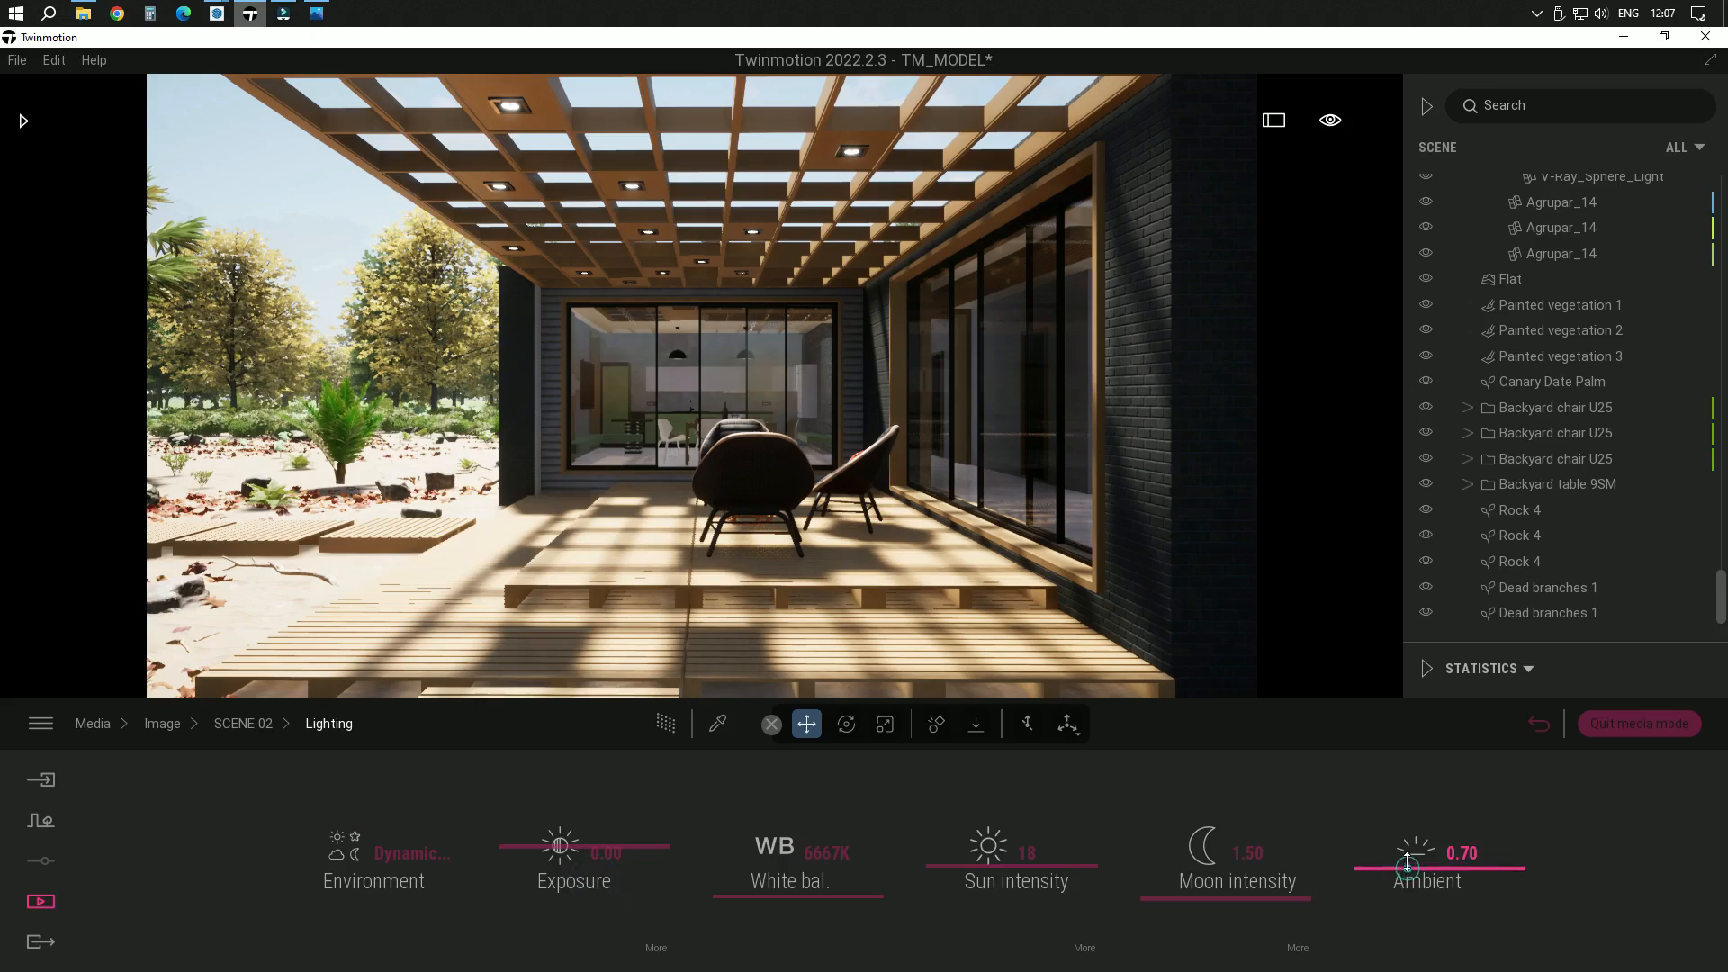
mouse_move(1408, 864)
mouse_down()
mouse_move(1395, 897)
mouse_move(1403, 844)
mouse_move(1395, 891)
mouse_up()
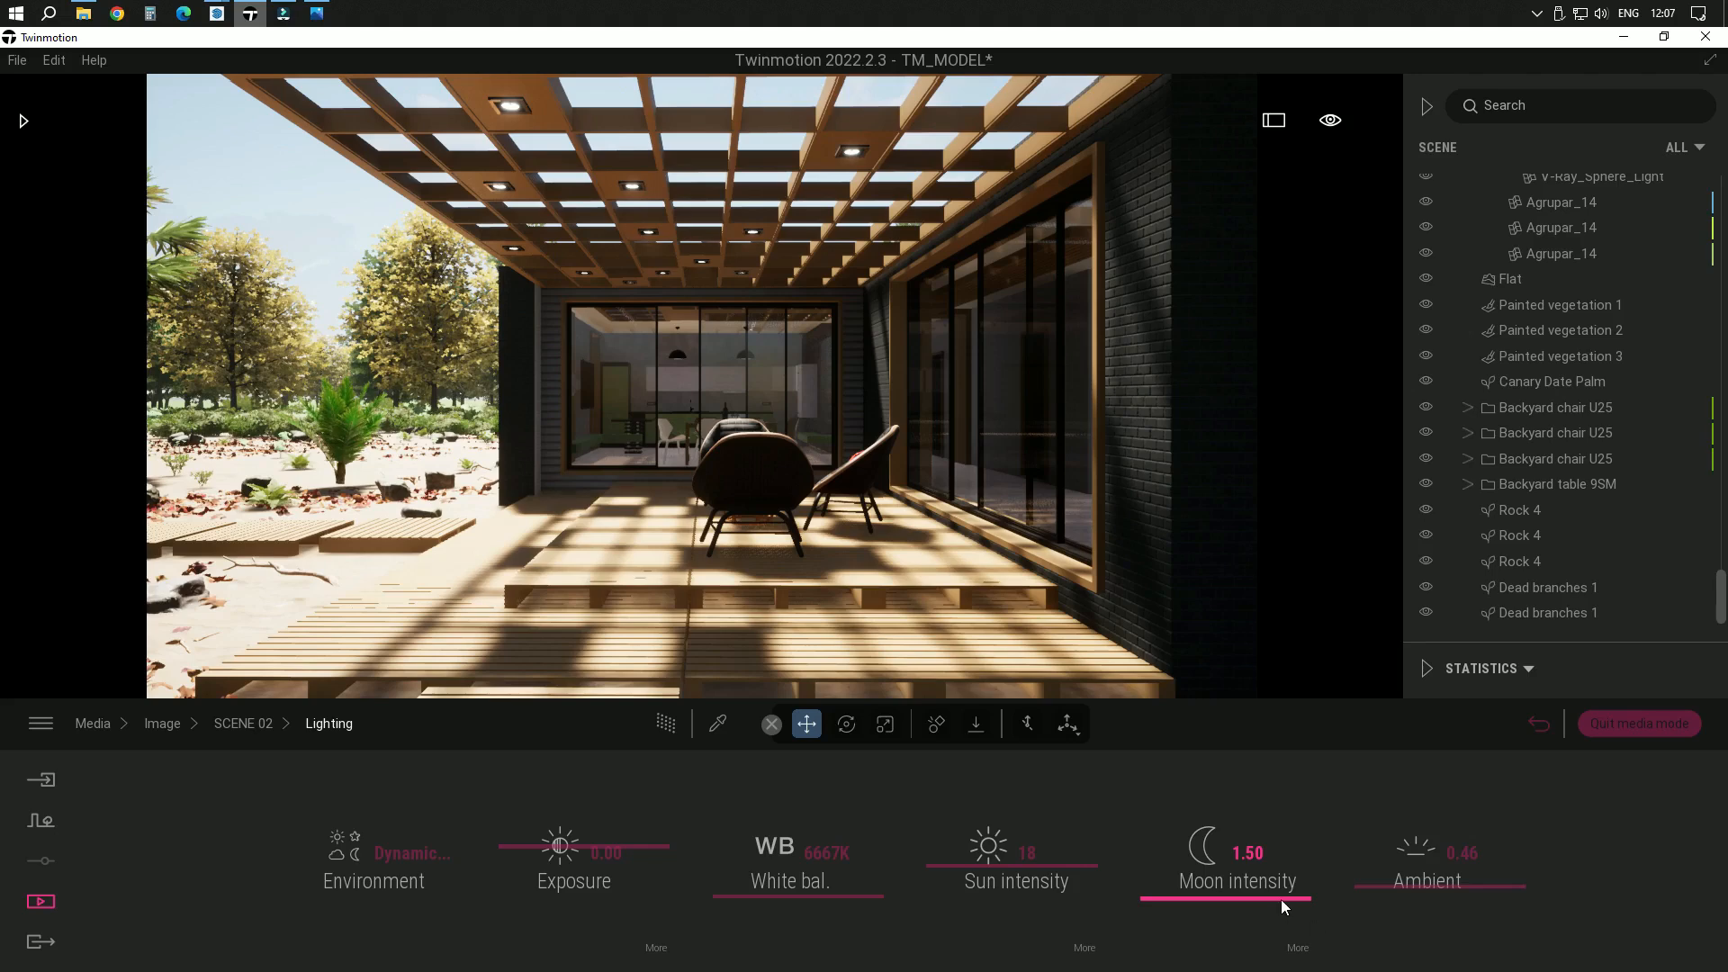
drag(1282, 899, 1284, 874)
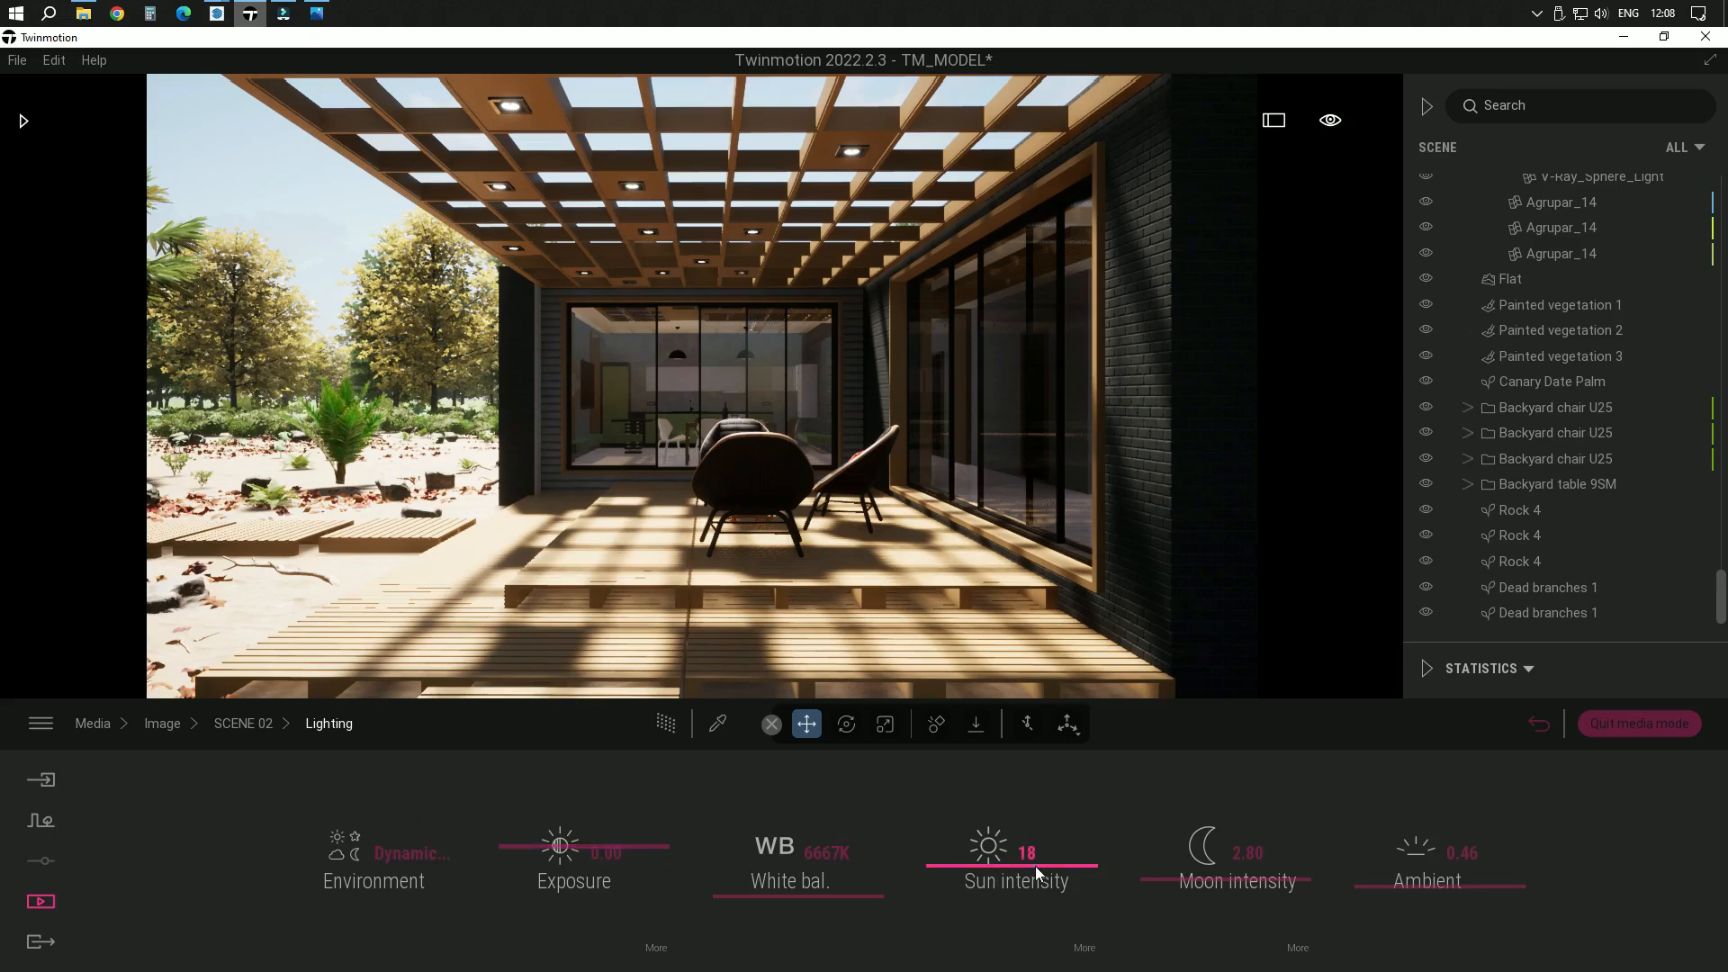
Fine-tune SCENE 02's sun intensity and set its sun reflection to 0.60
drag(1035, 866, 1043, 872)
click(1084, 949)
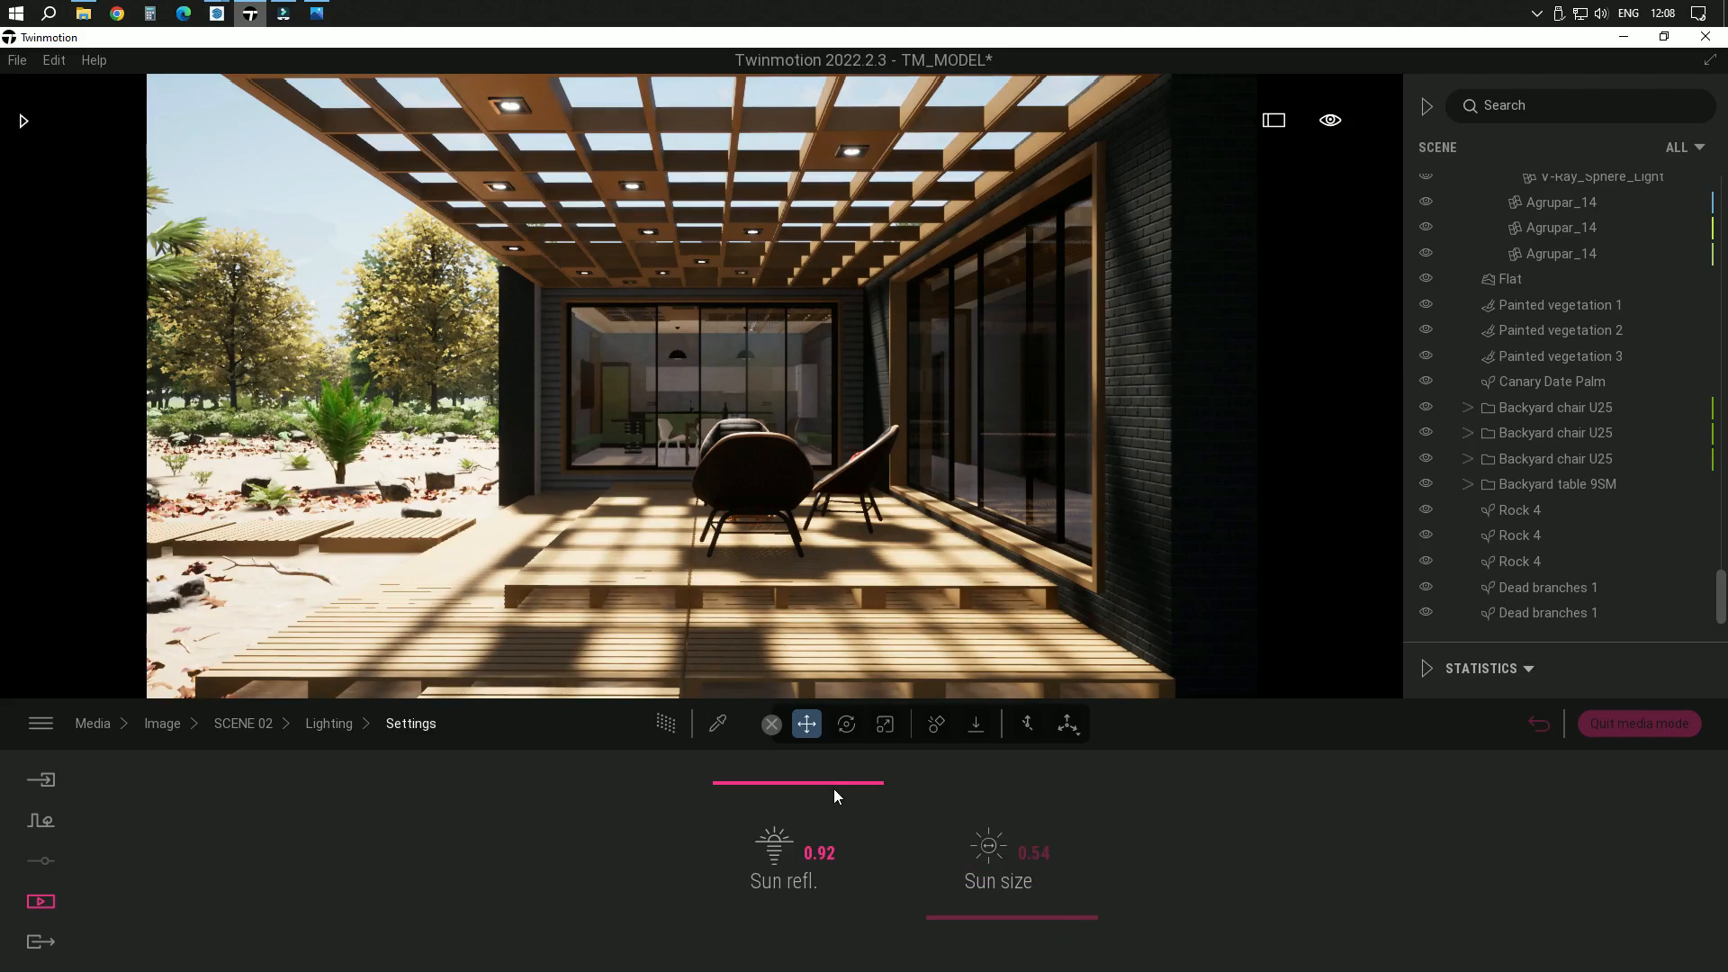
drag(834, 788, 835, 832)
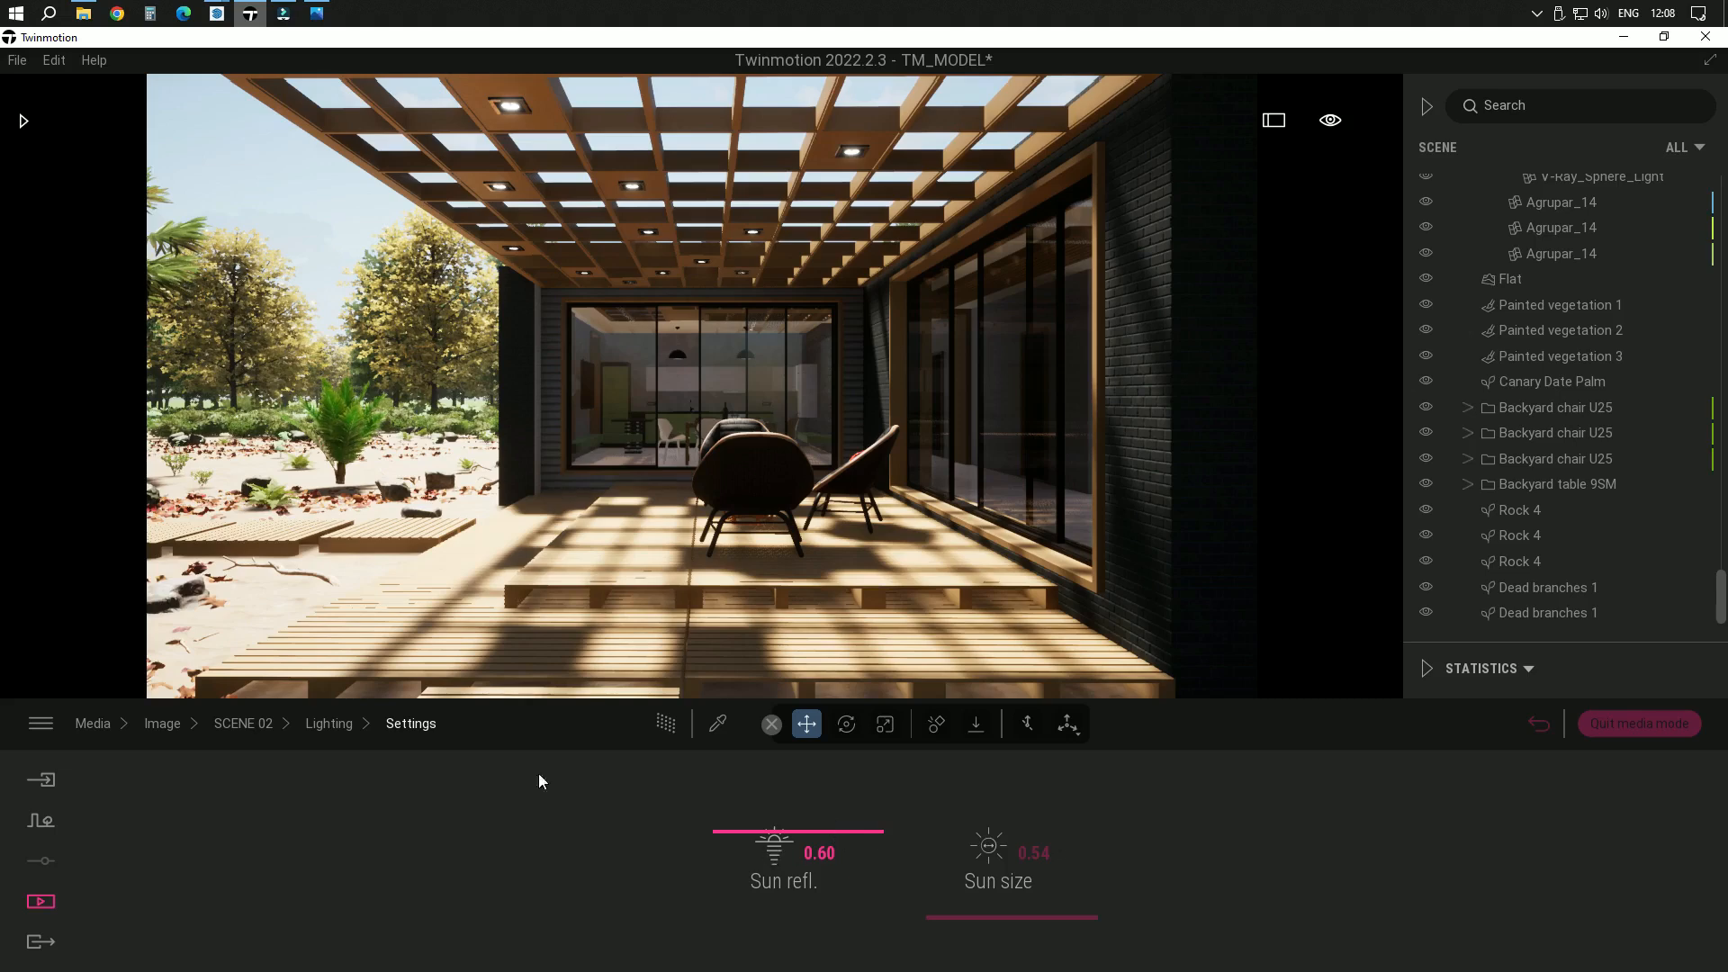
click(171, 727)
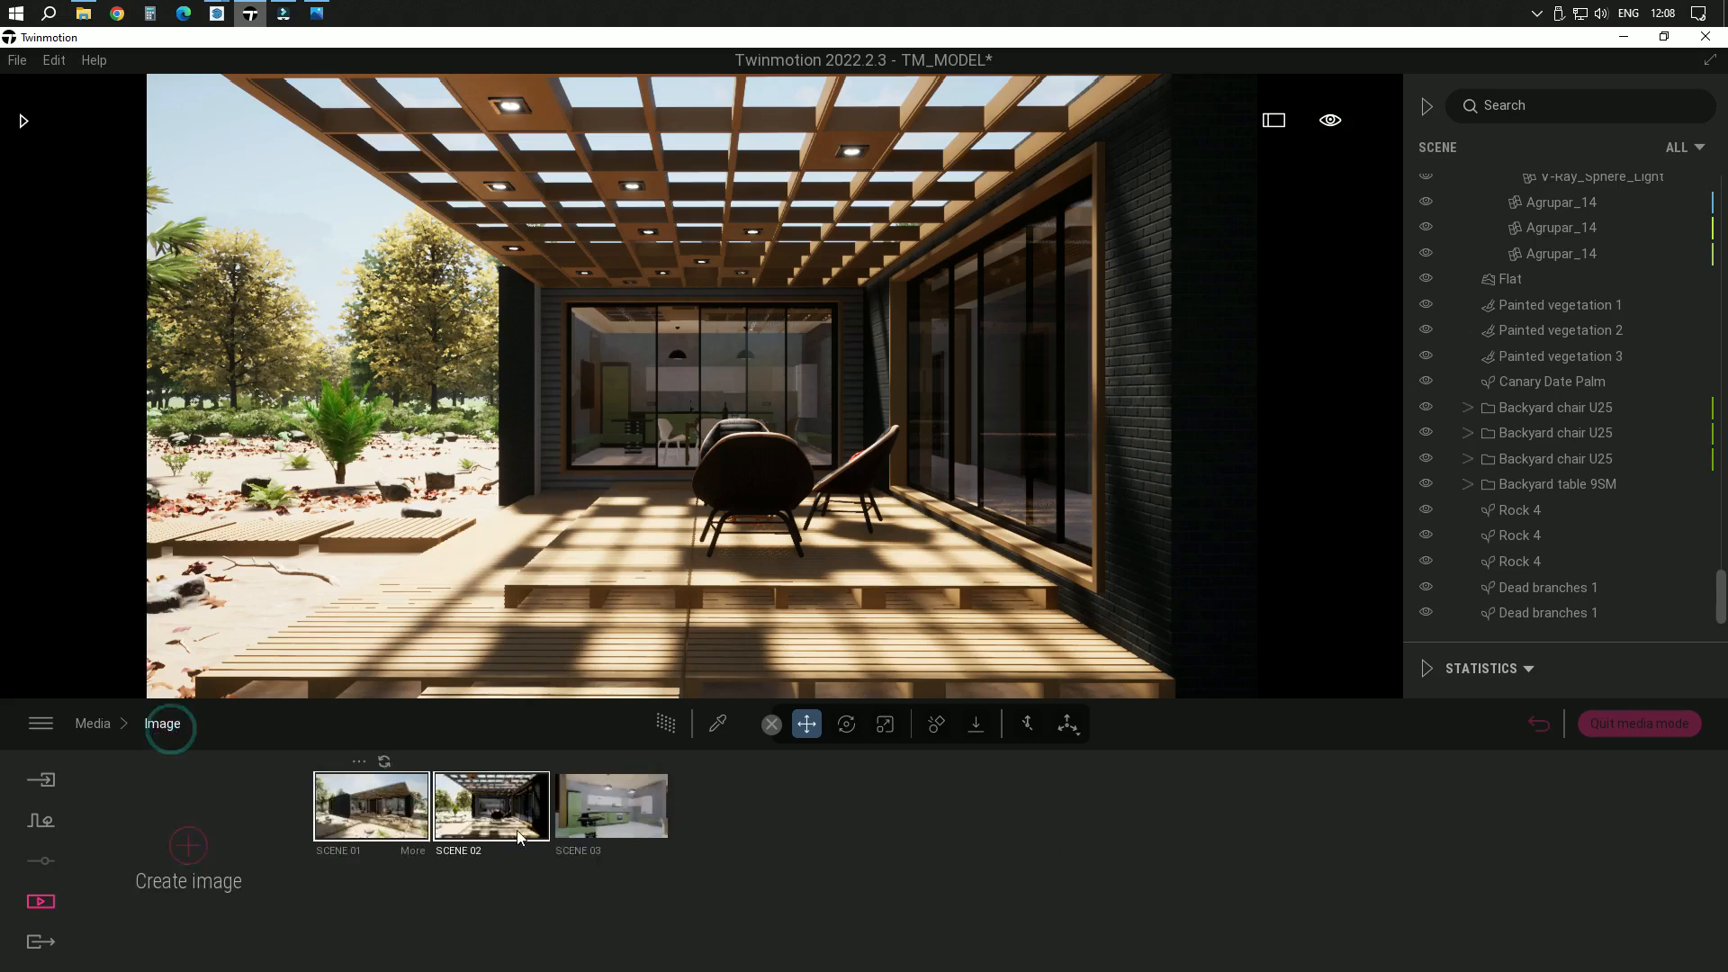
Choose only the SCENE 02 image as the media for local export
click(40, 942)
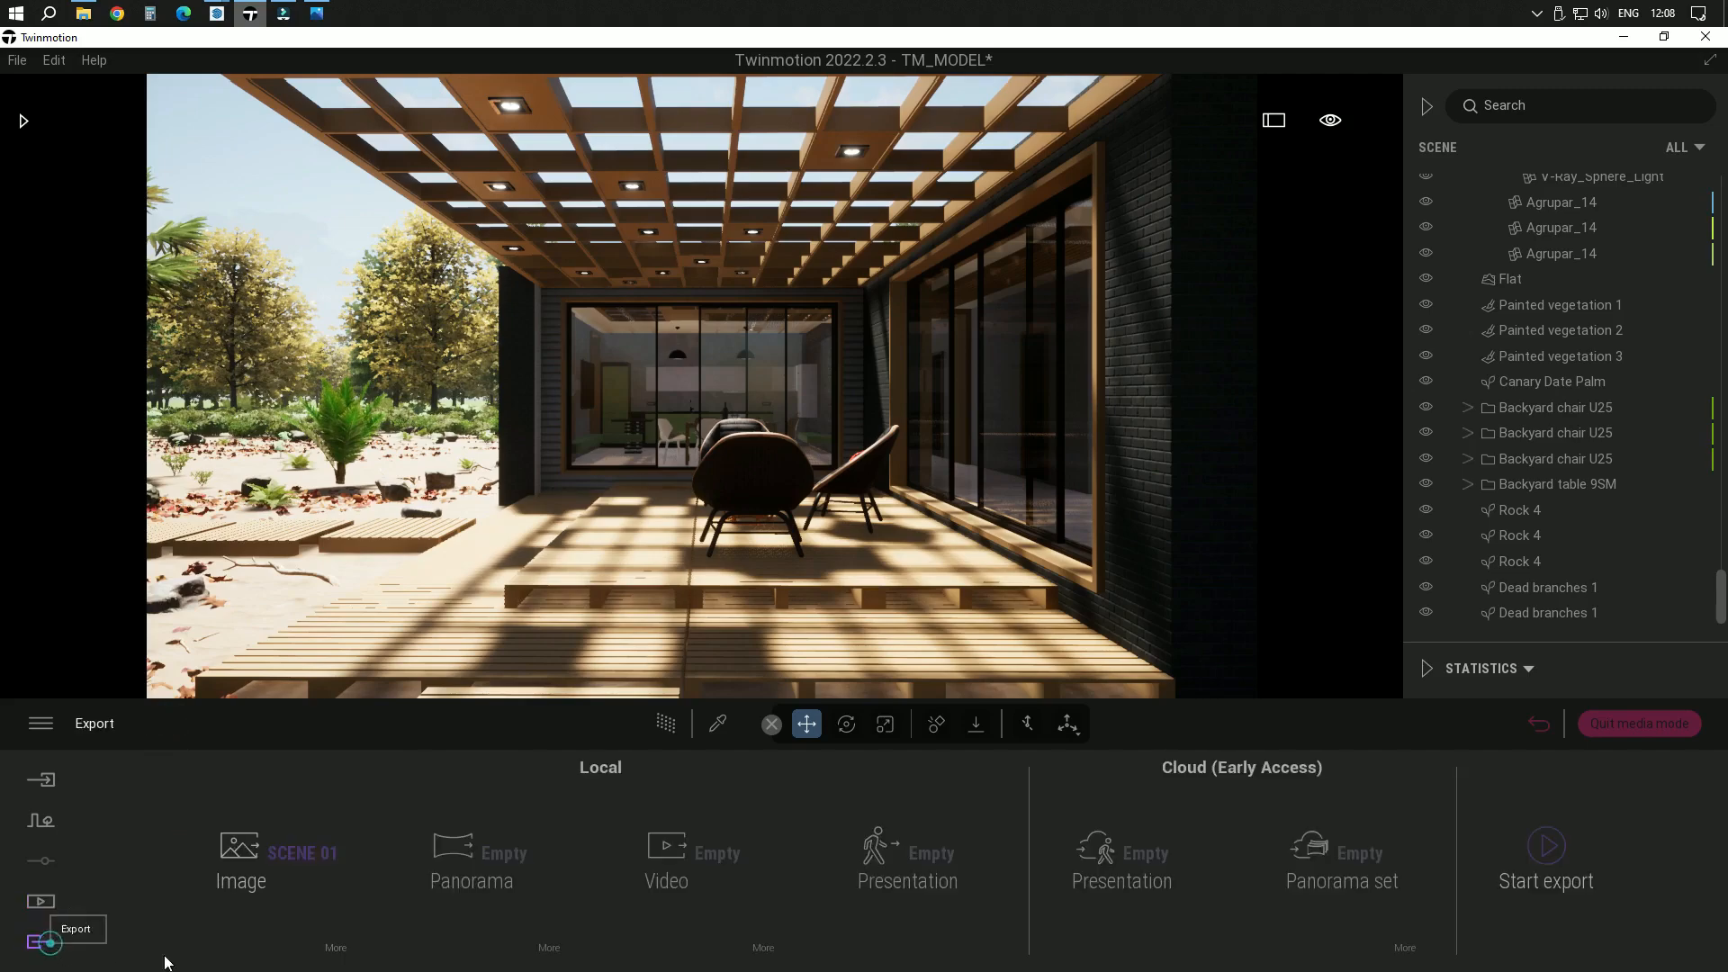
click(278, 857)
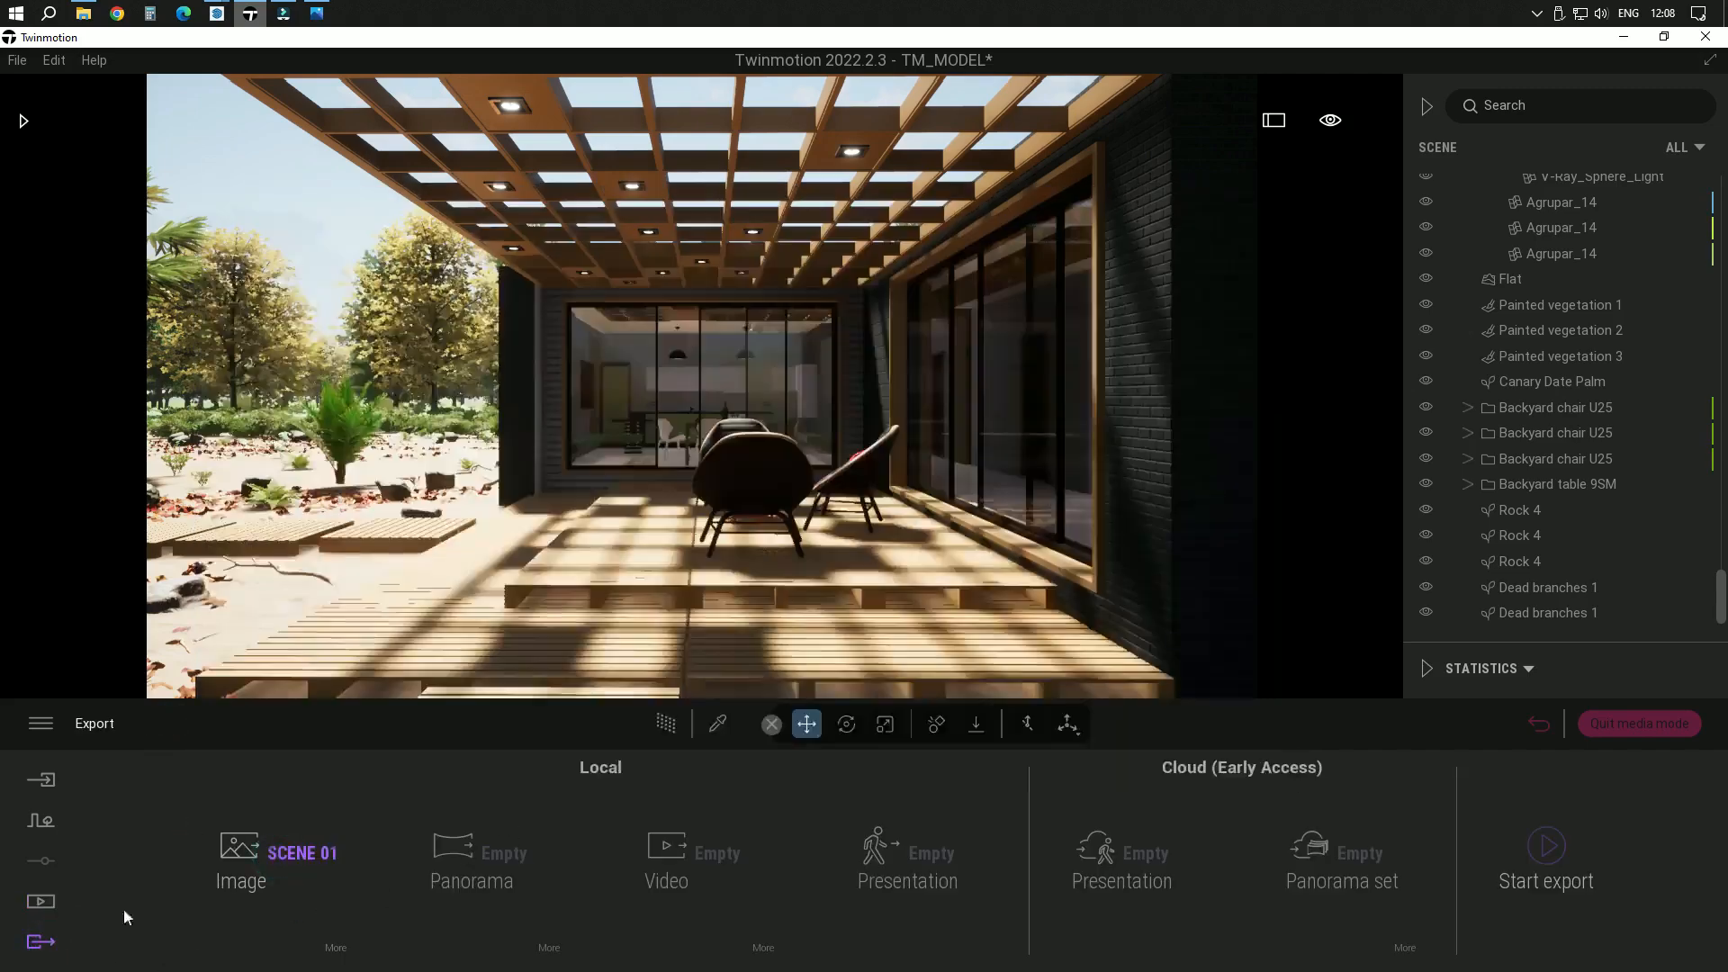
click(268, 858)
click(397, 310)
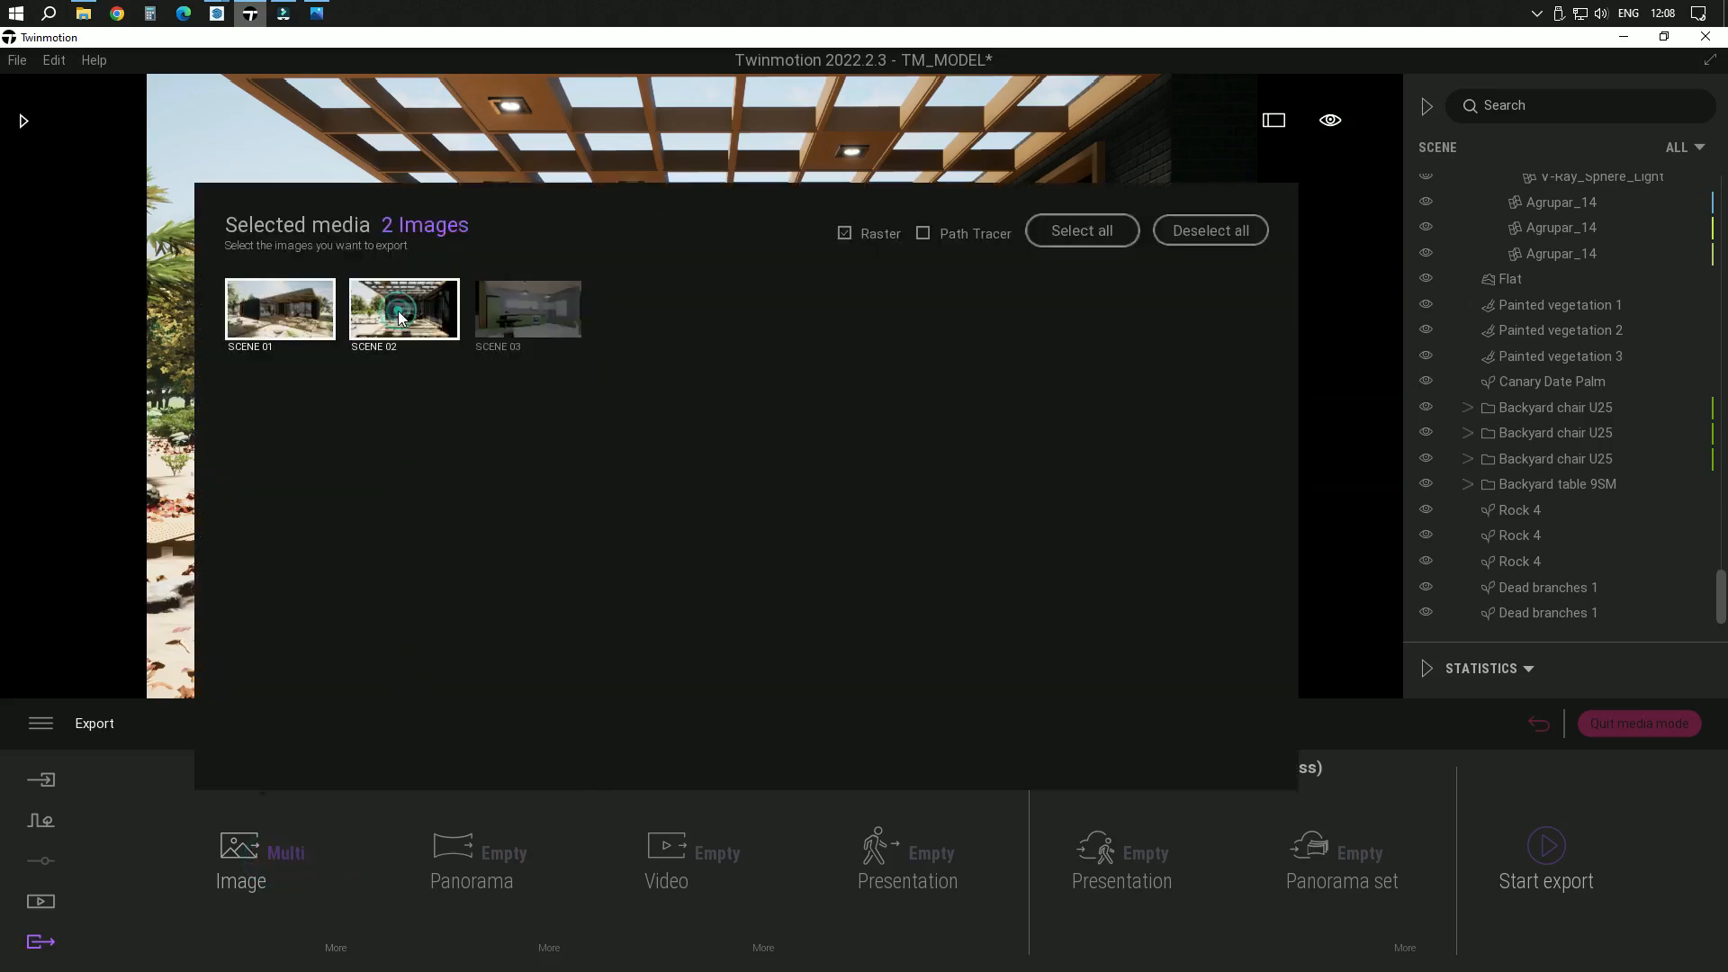
click(285, 321)
click(395, 332)
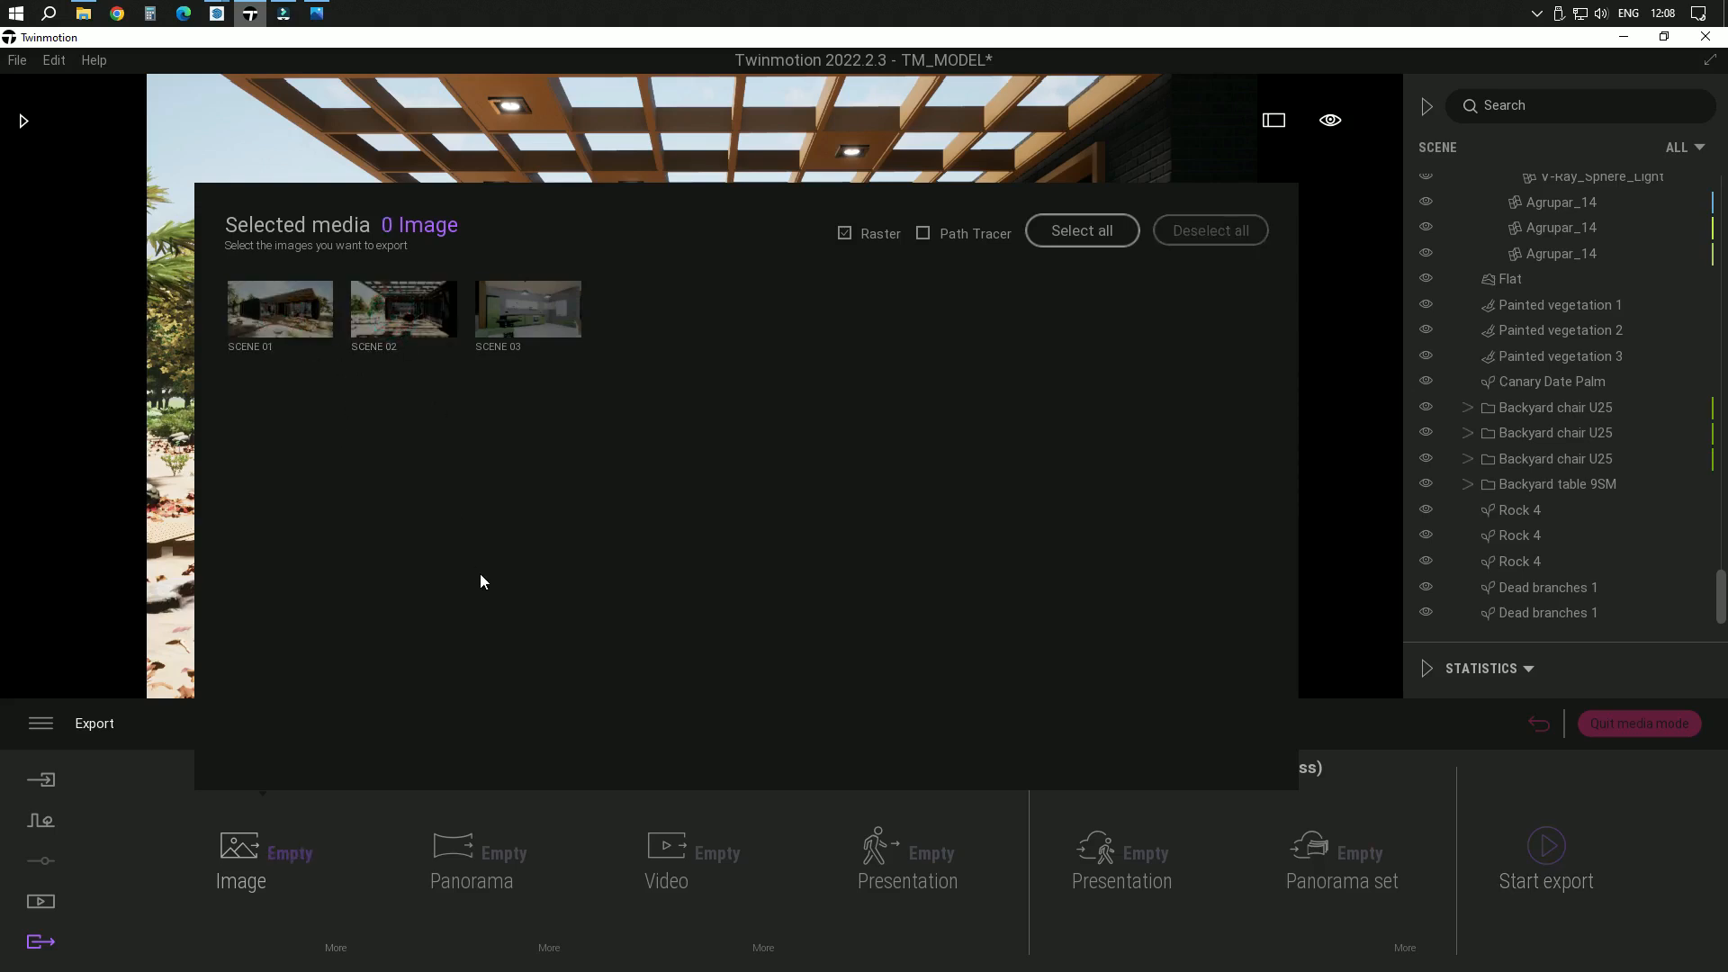
click(410, 326)
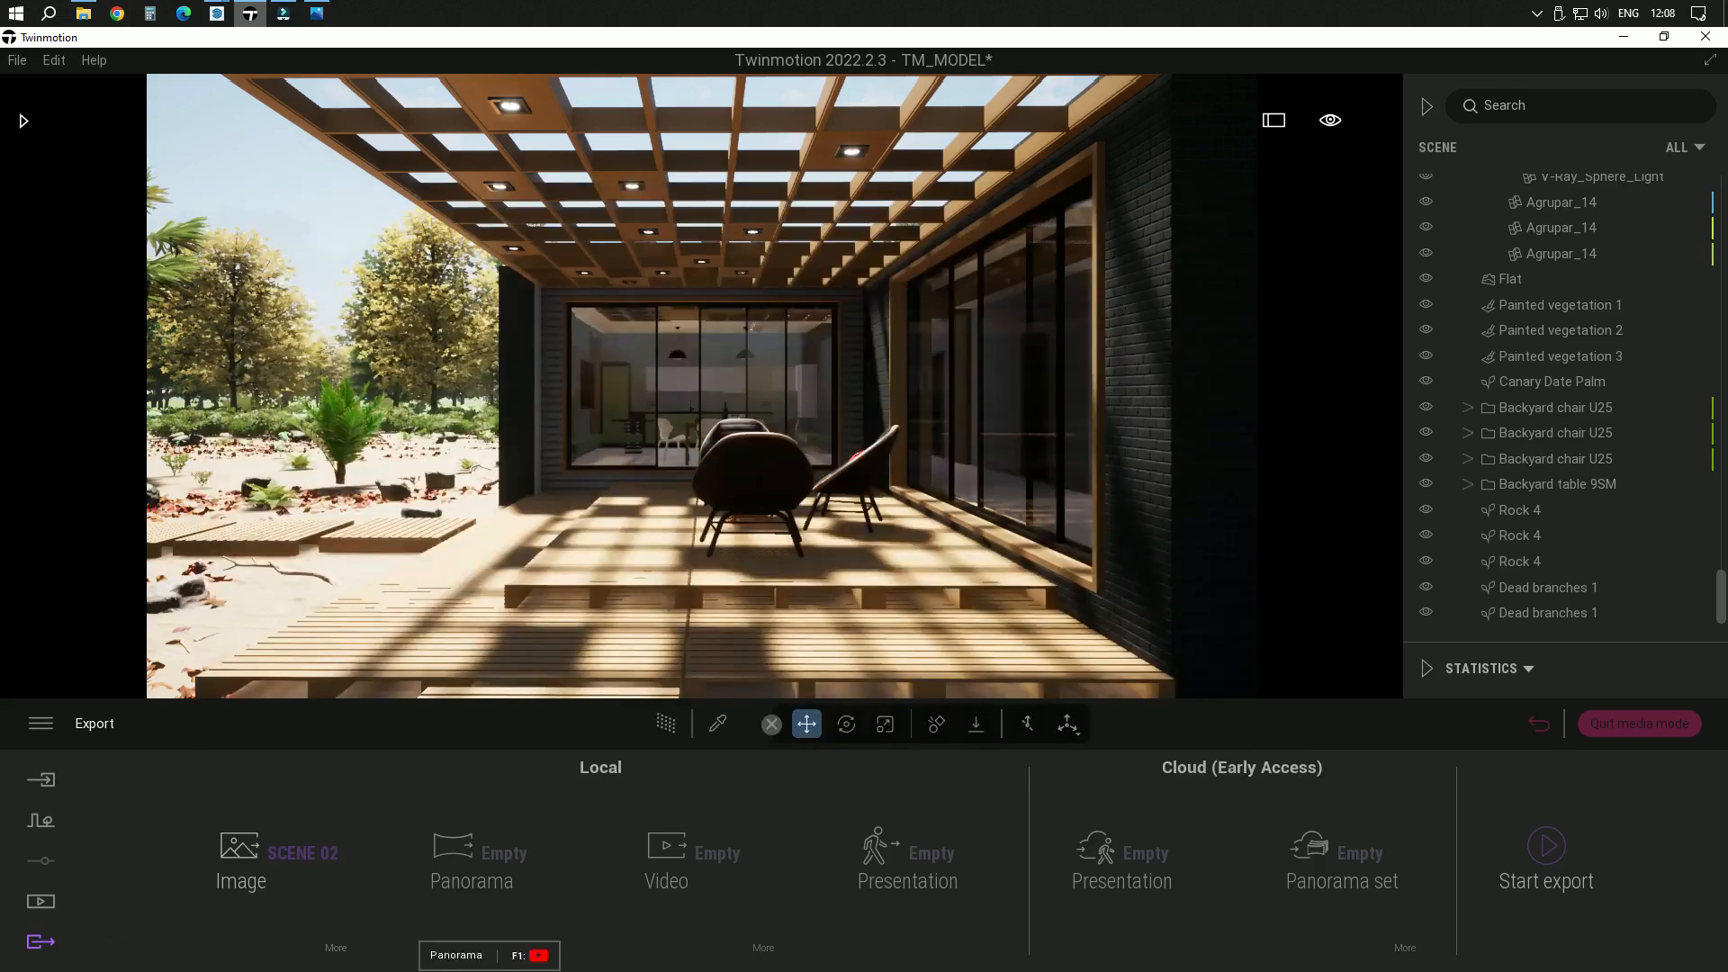
Check the image export settings and export SCENE 02 to the Desktop folder
click(339, 953)
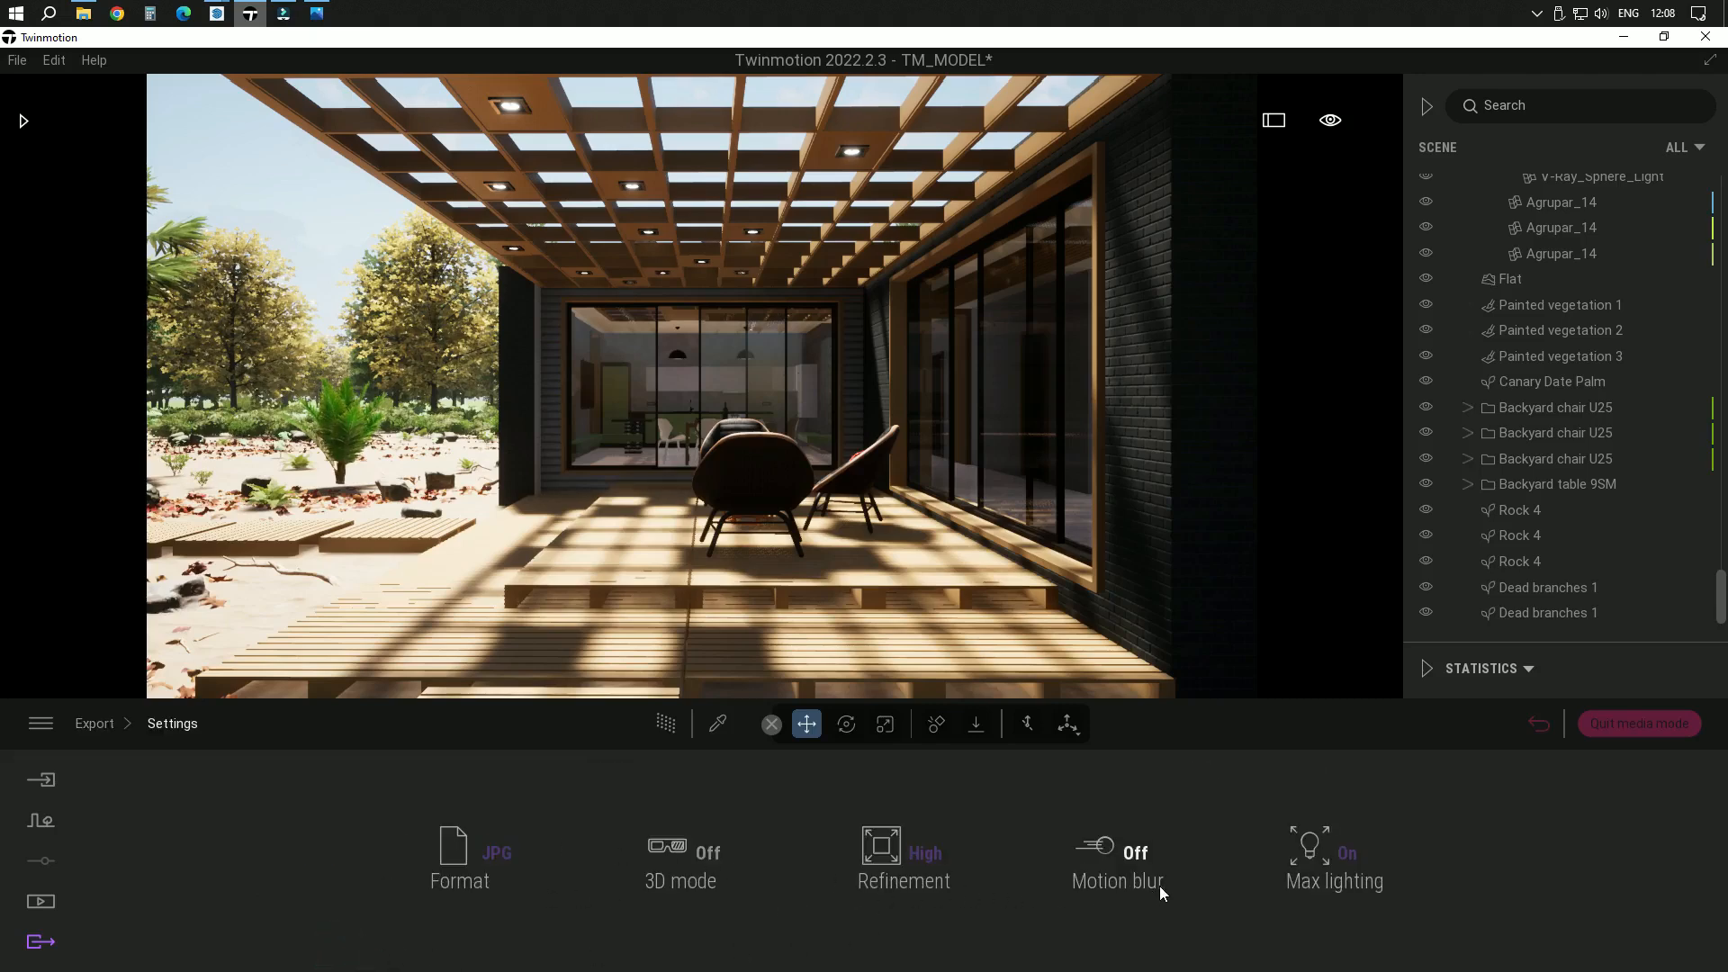
click(95, 725)
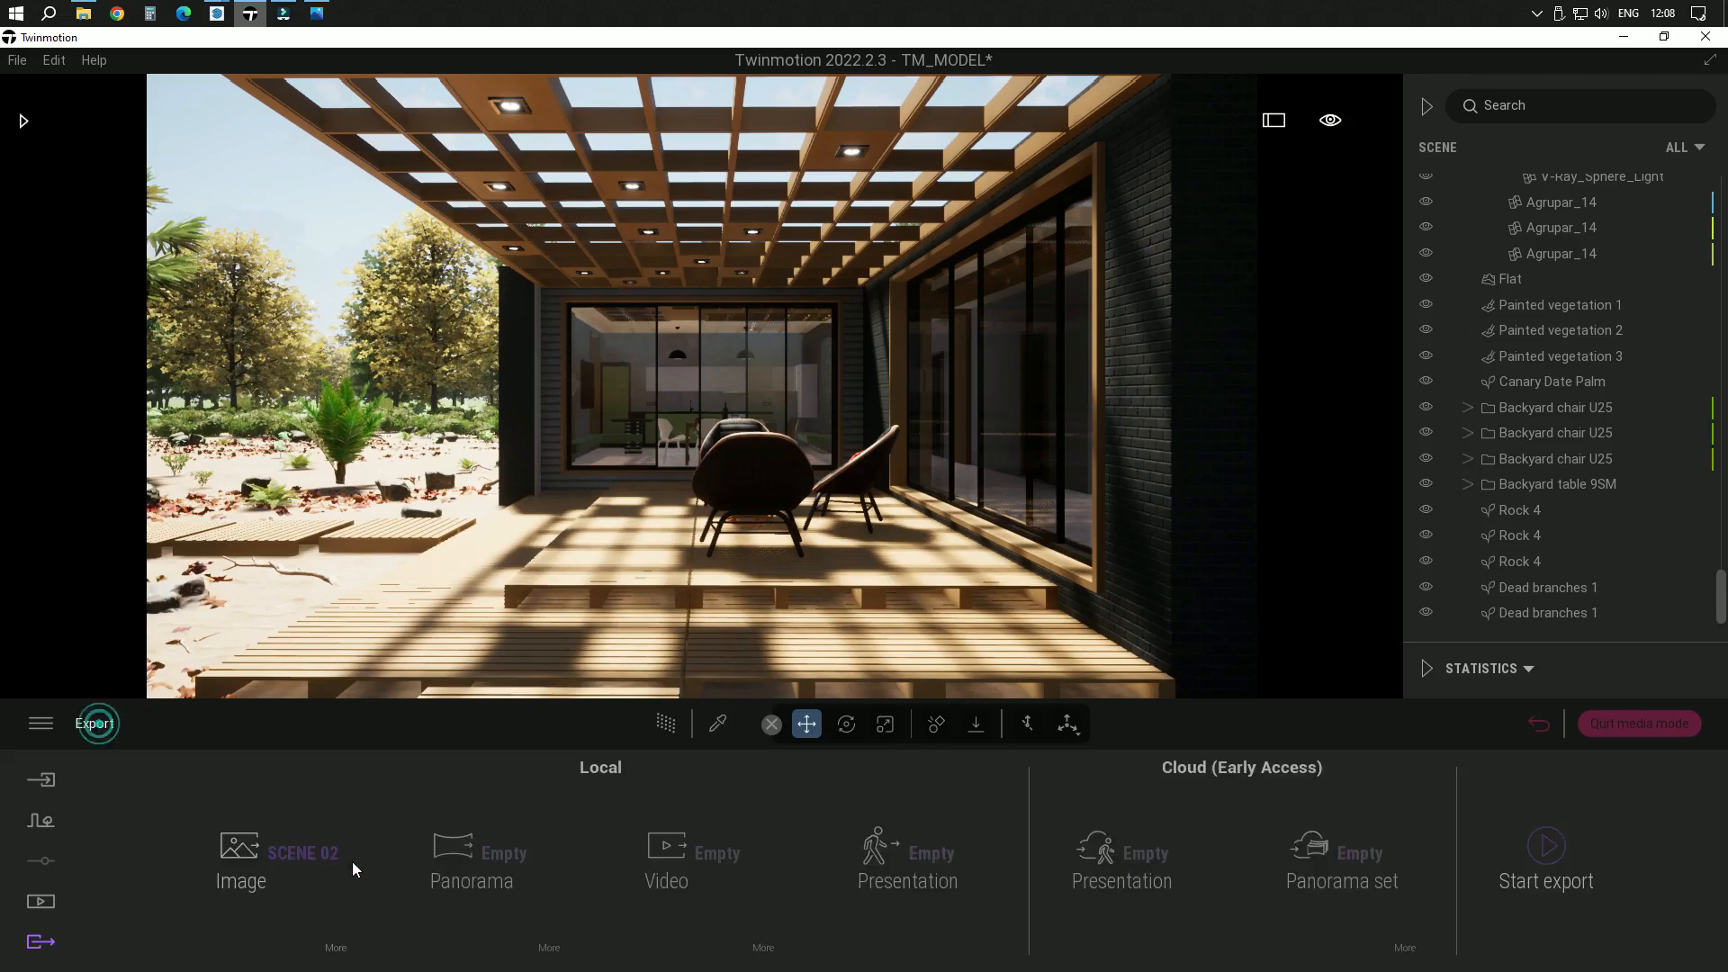
click(1550, 853)
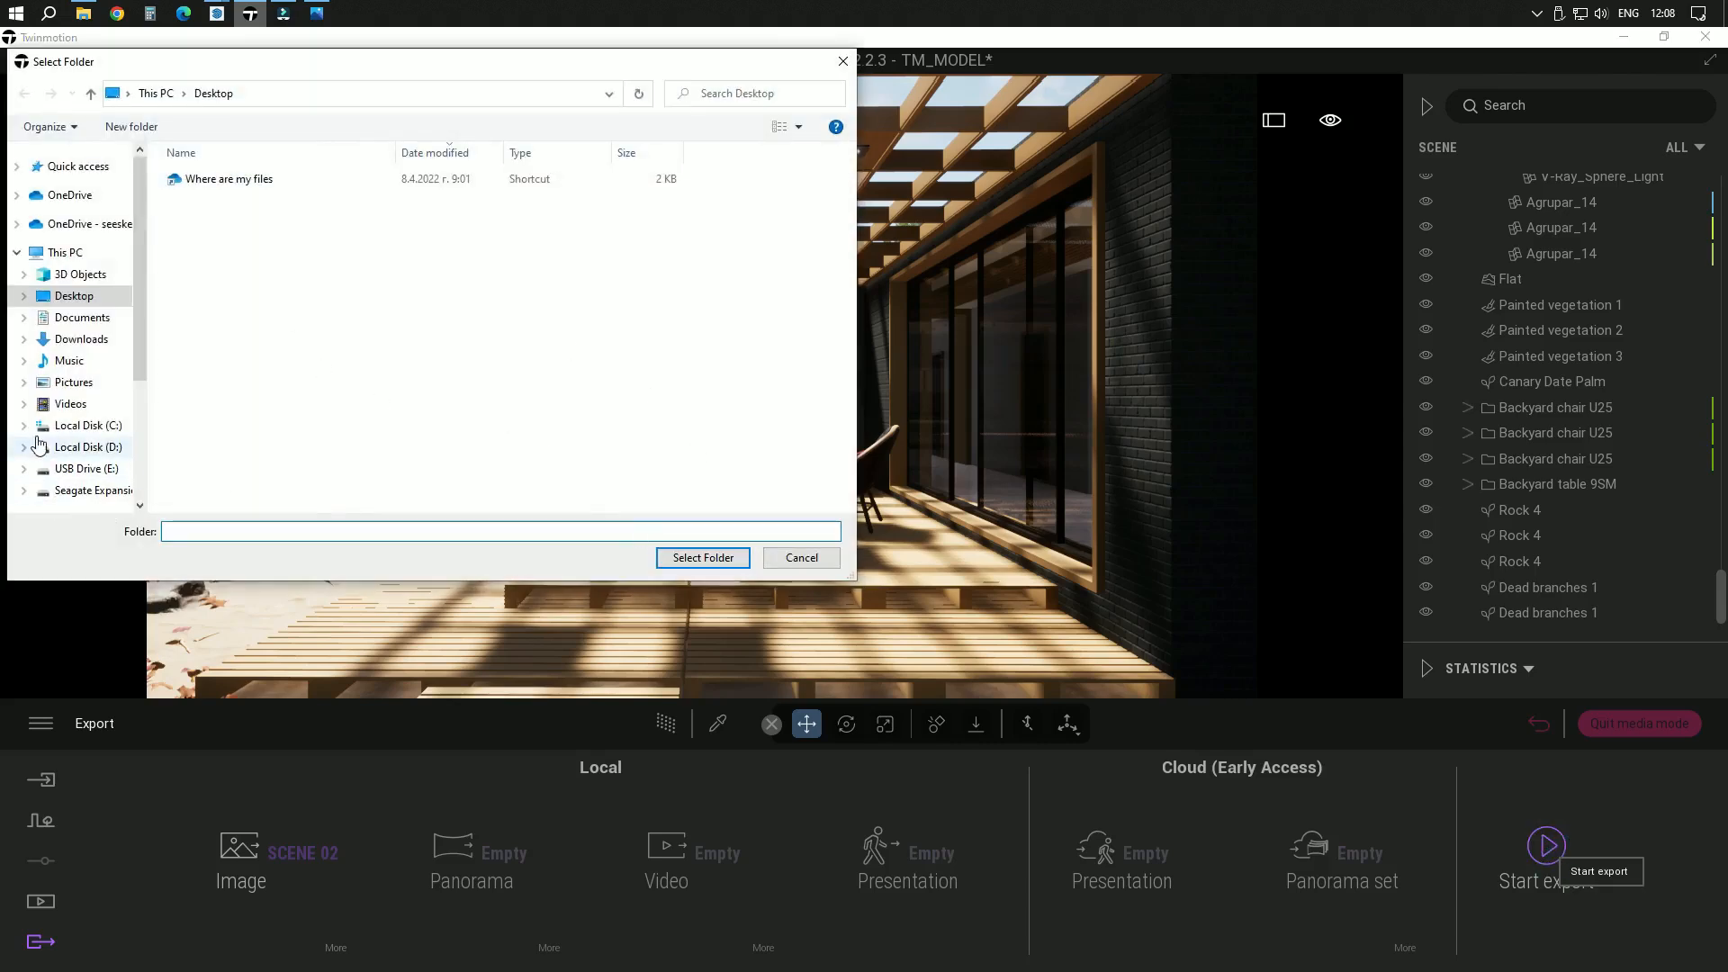
click(73, 296)
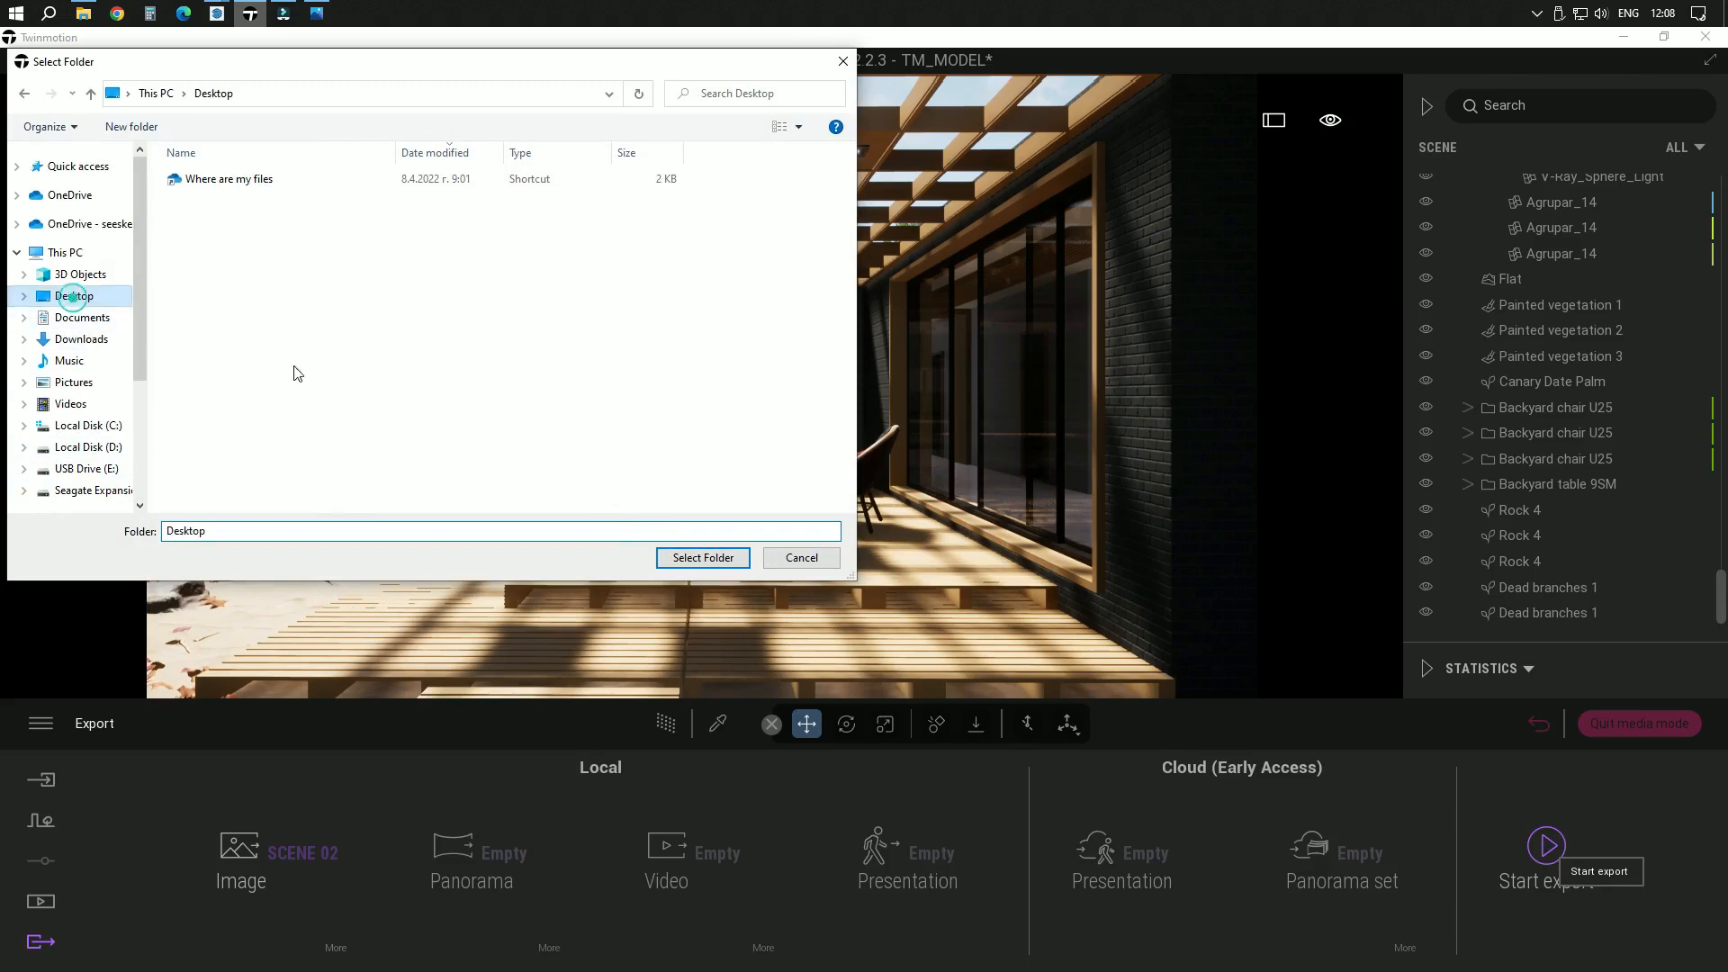
click(703, 557)
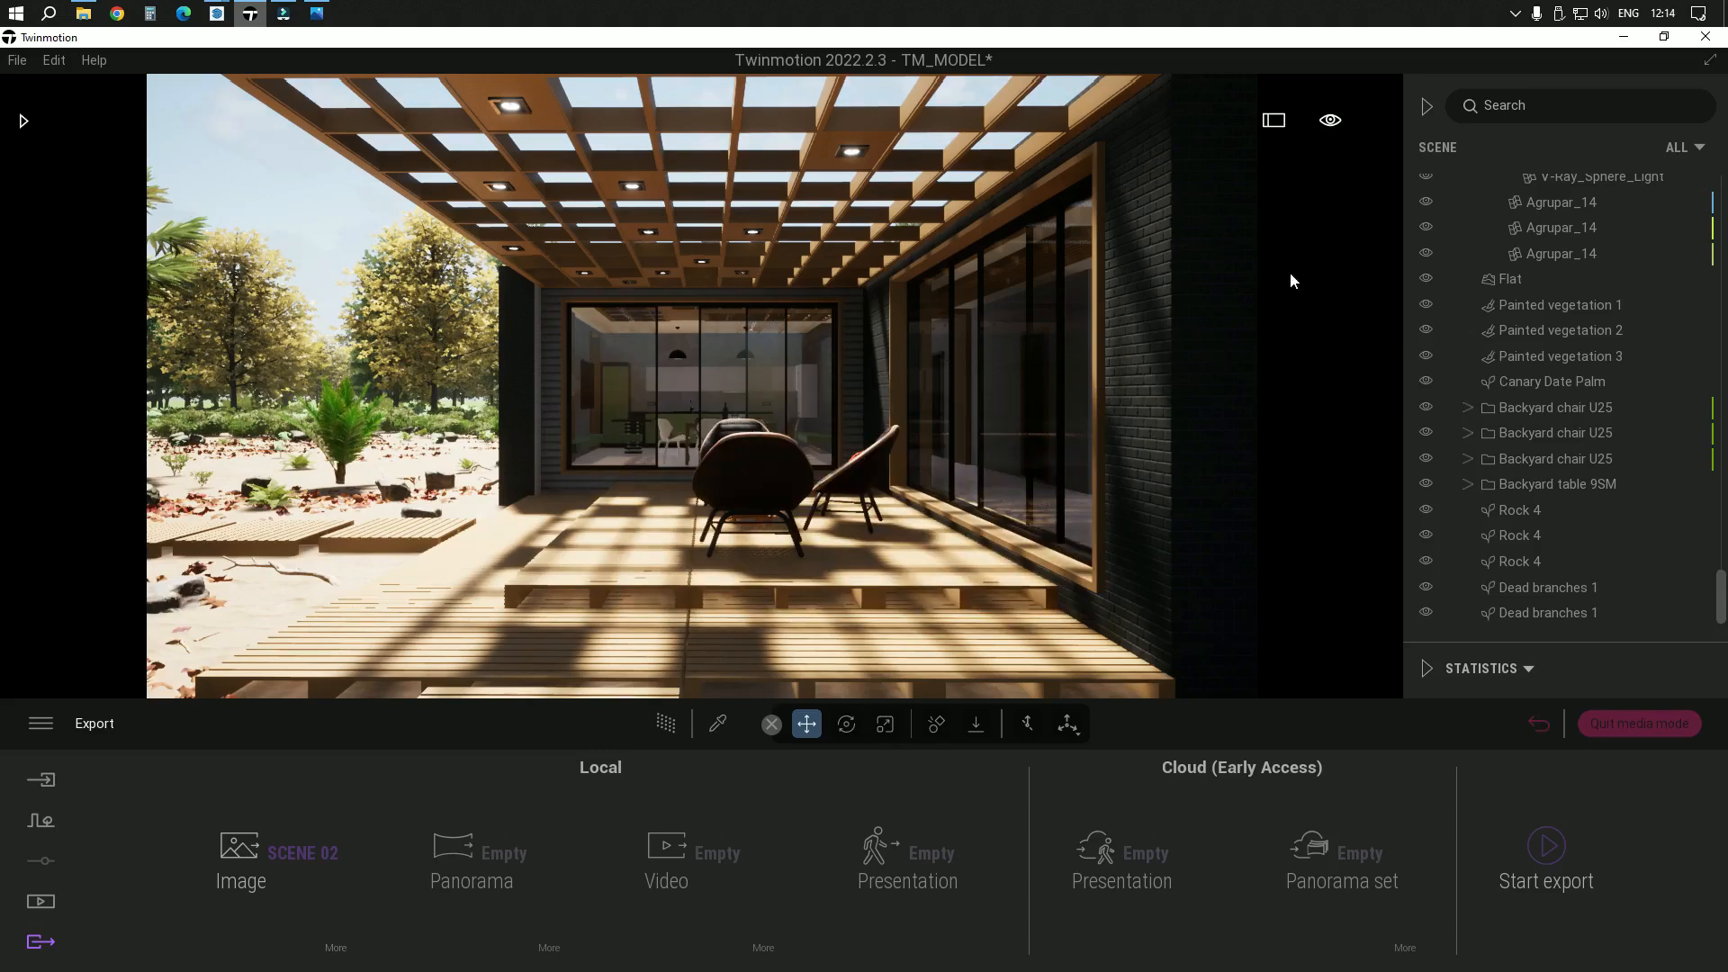
Place SCENE 02.jpg beside the SCENE 01 renders on the desktop and open it in the image viewer
click(1625, 37)
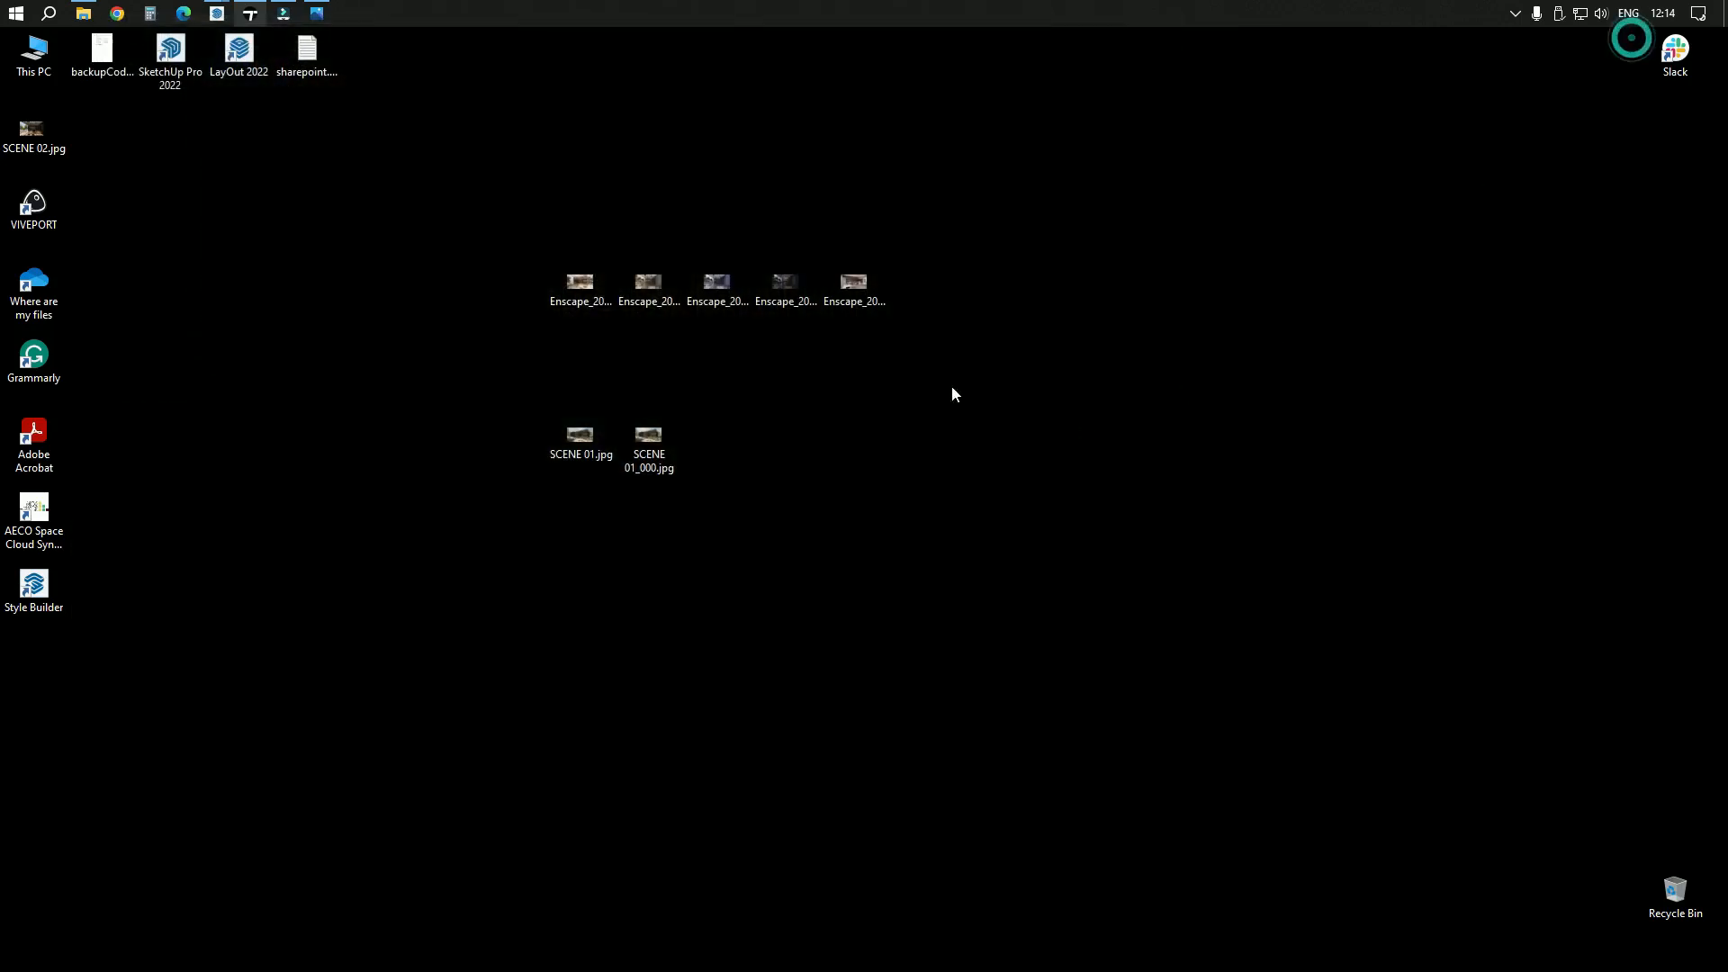
drag(35, 137, 741, 472)
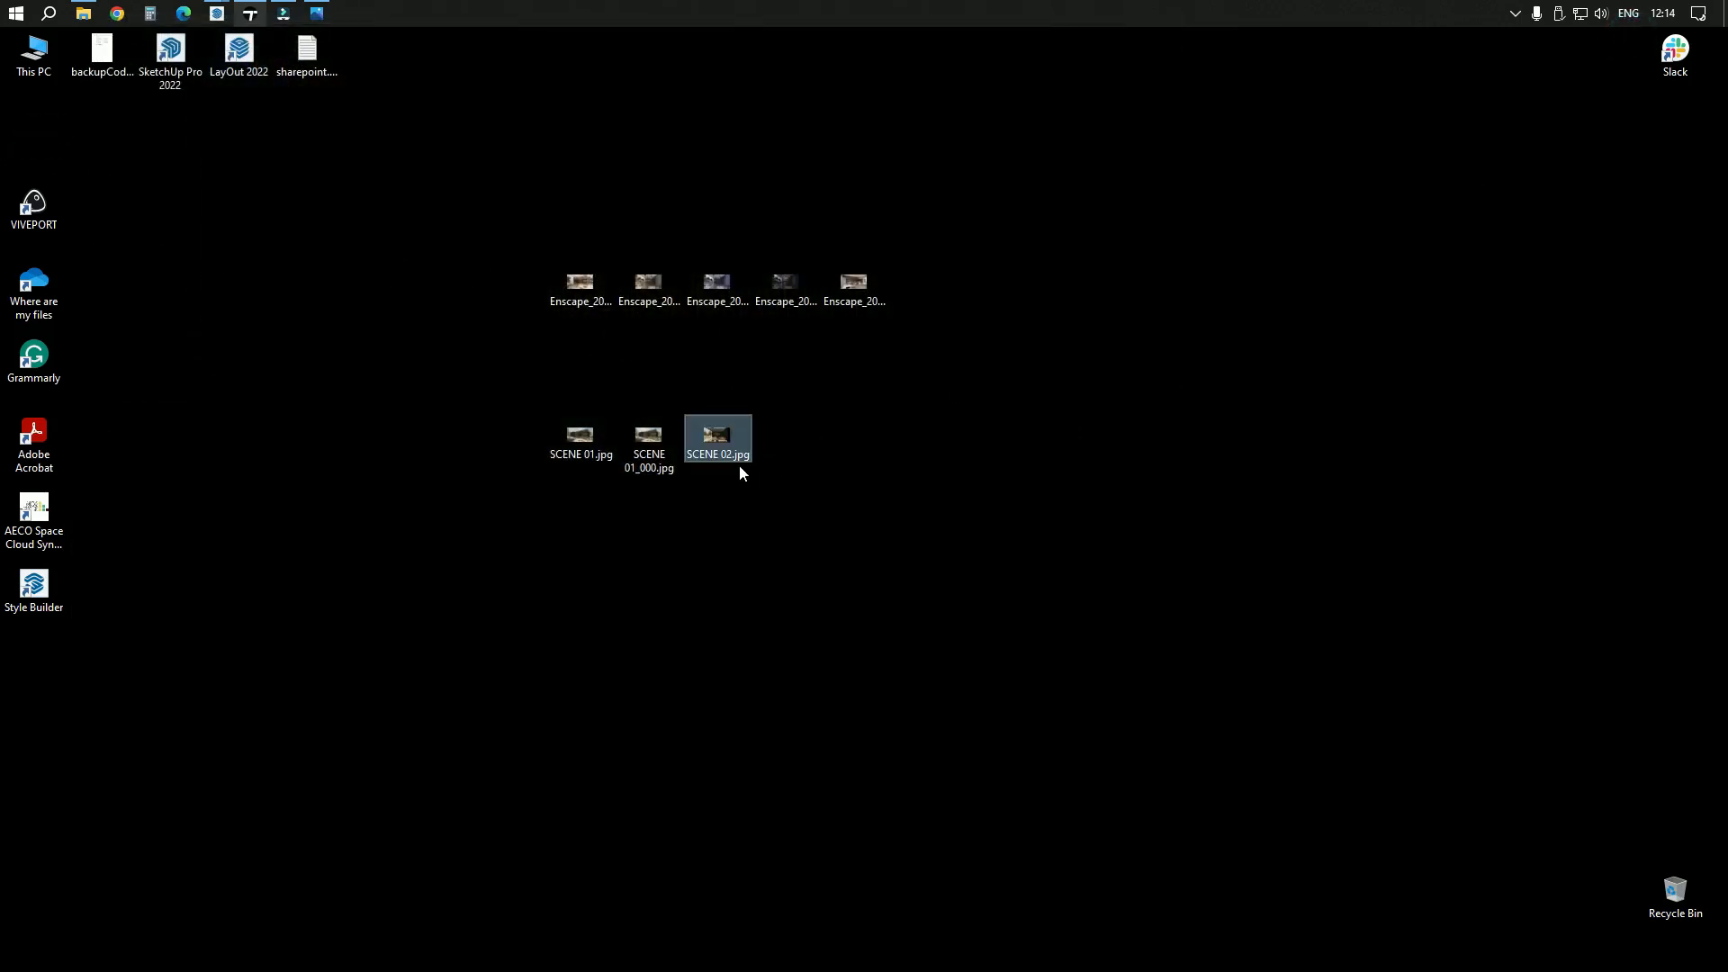
double_click(716, 441)
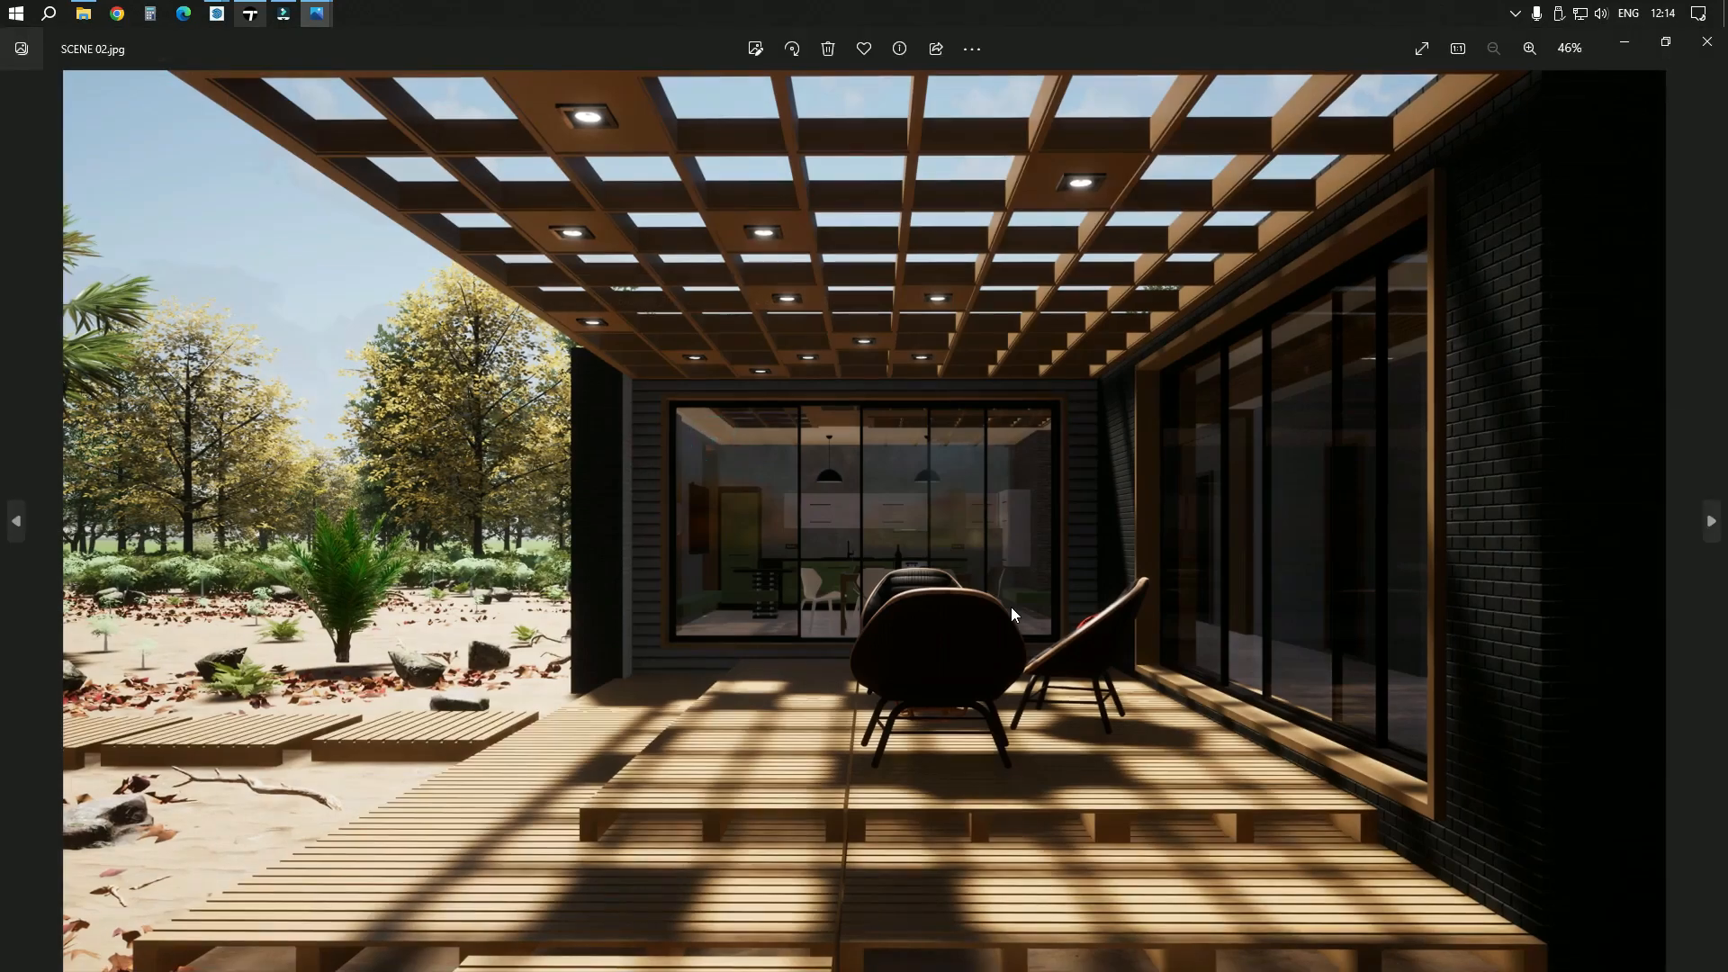